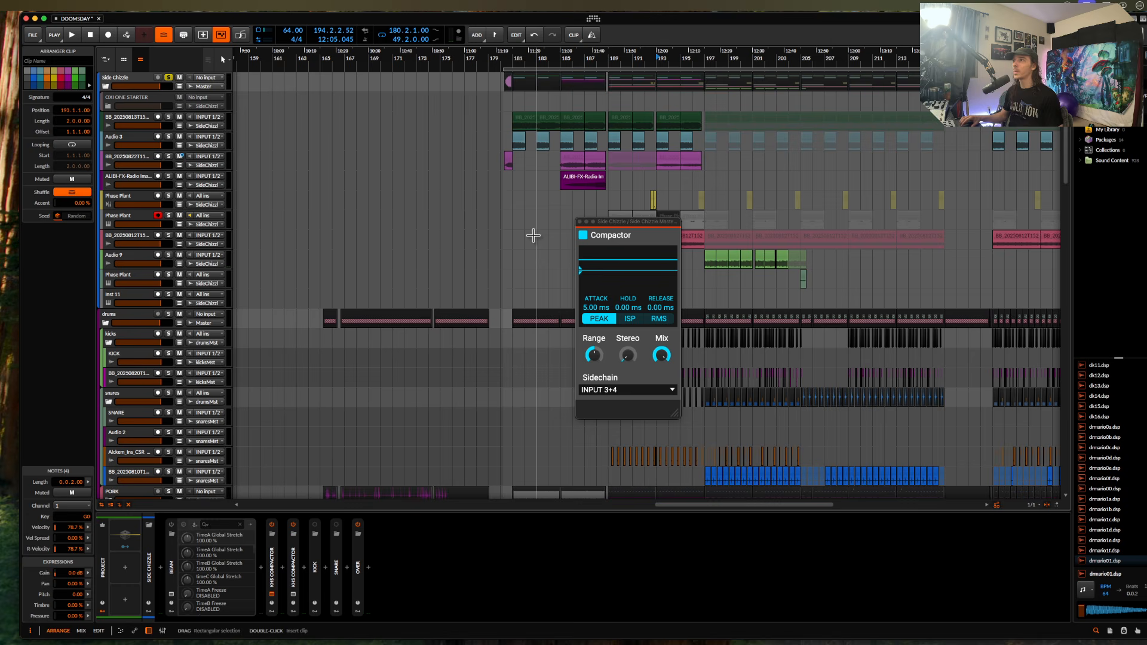
# - Play the arrangement from bar 187 with the Side Chizzle group's solo turned off
pyautogui.scroll(5, 590, 215)
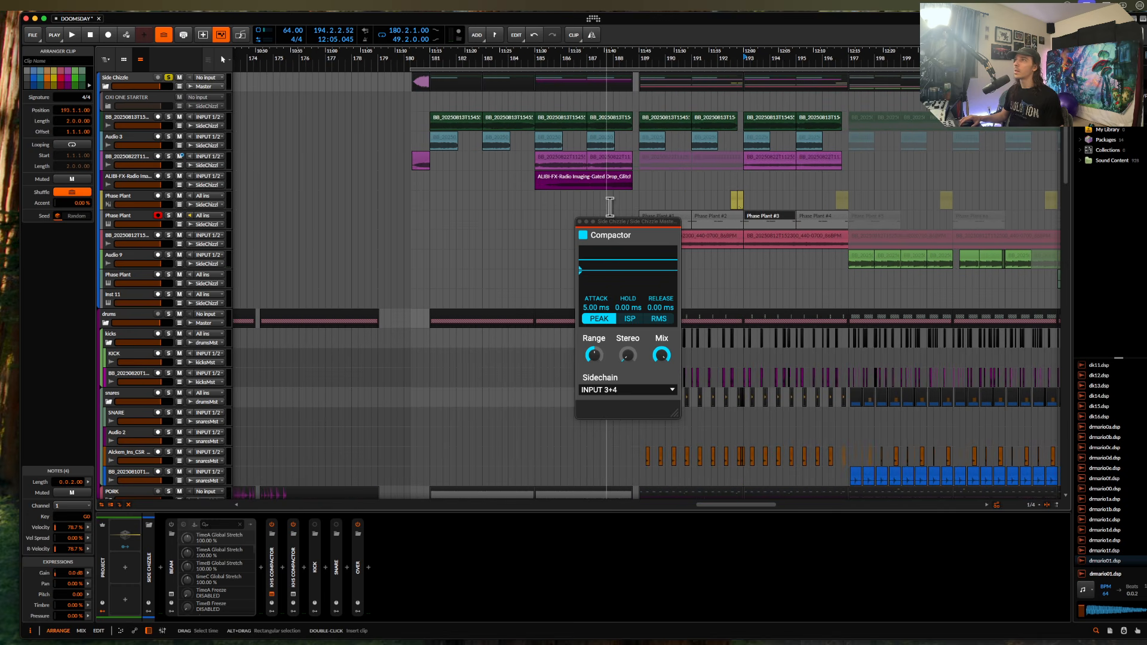
pyautogui.click(613, 203)
pyautogui.scroll(5, 613, 203)
pyautogui.click(562, 207)
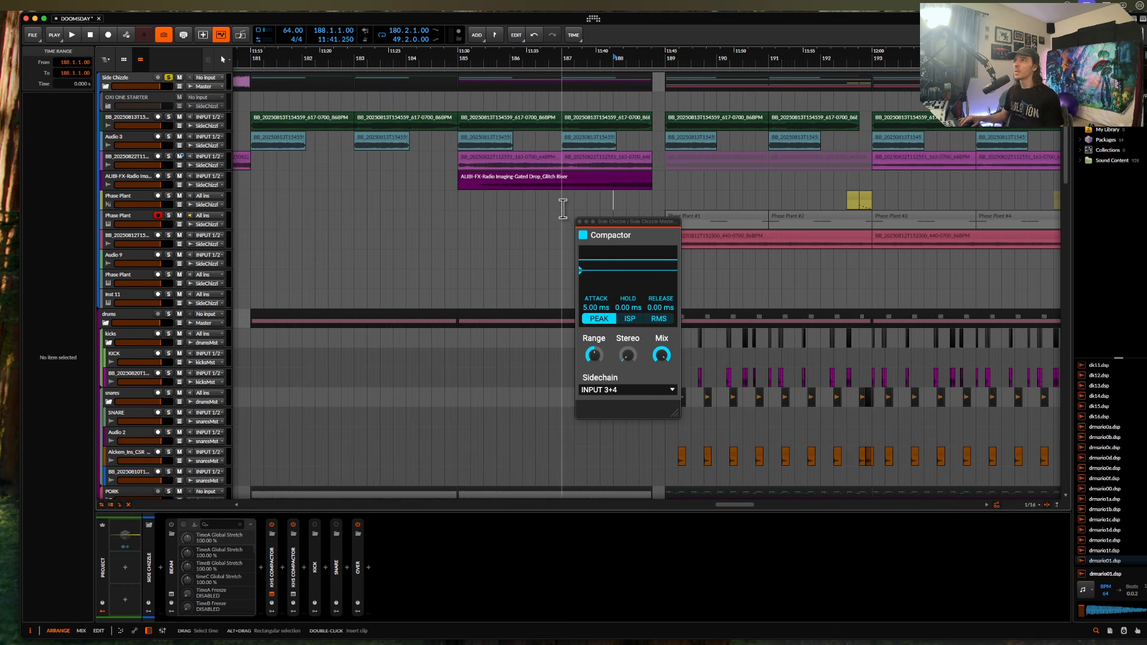
pyautogui.scroll(-2, 562, 207)
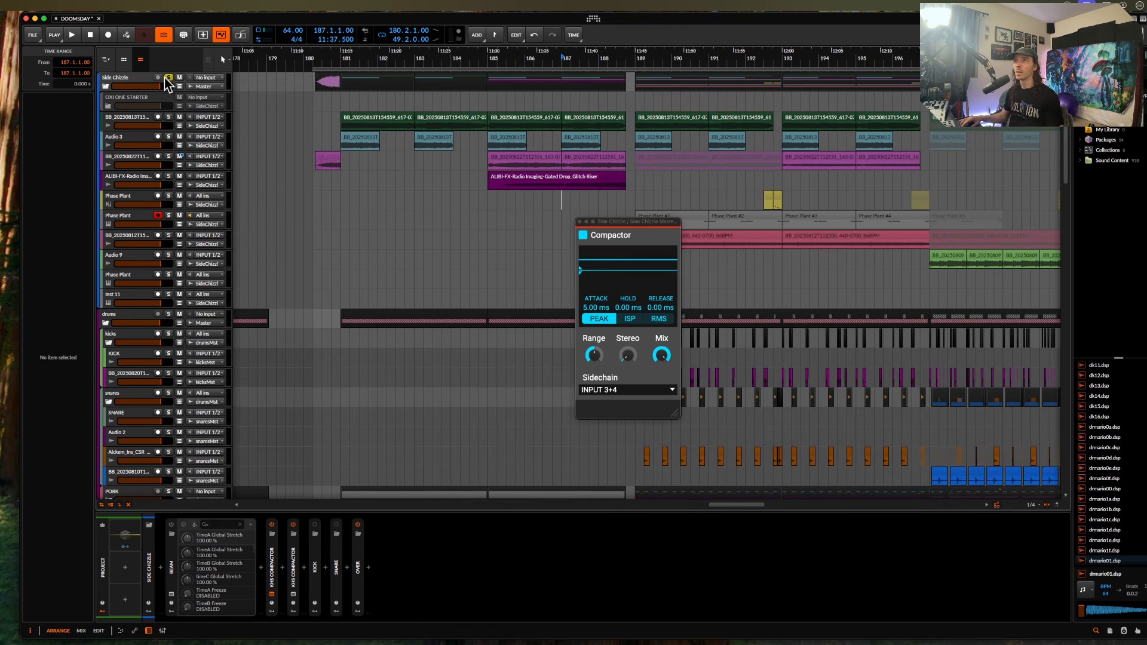
pyautogui.scroll(-1, 507, 145)
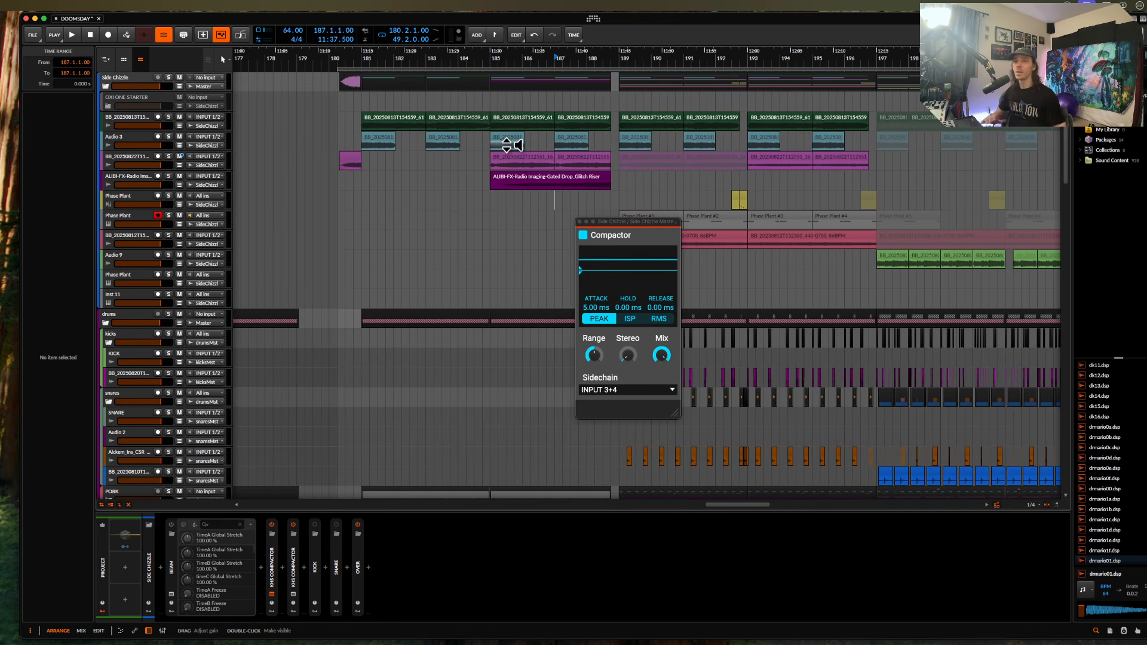
pyautogui.press('space')
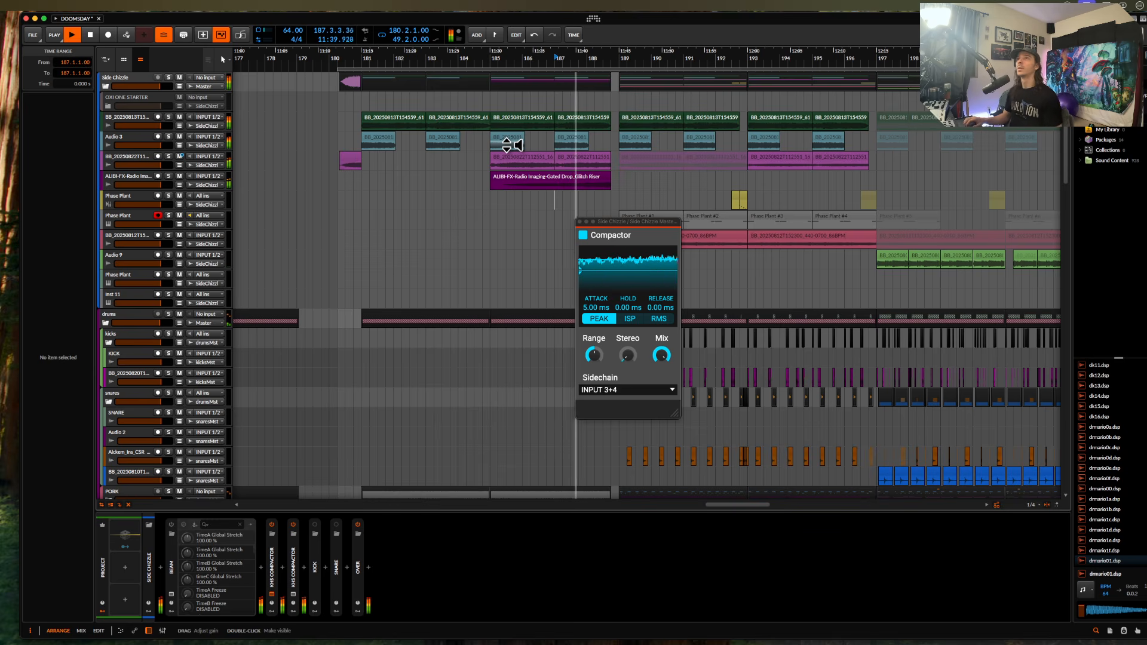
# - Move the Compactor window off the start of the Phase Plant clips and select the Phase Plant #2 clip
pyautogui.scroll(-2, 221, 177)
pyautogui.scroll(-10, 221, 178)
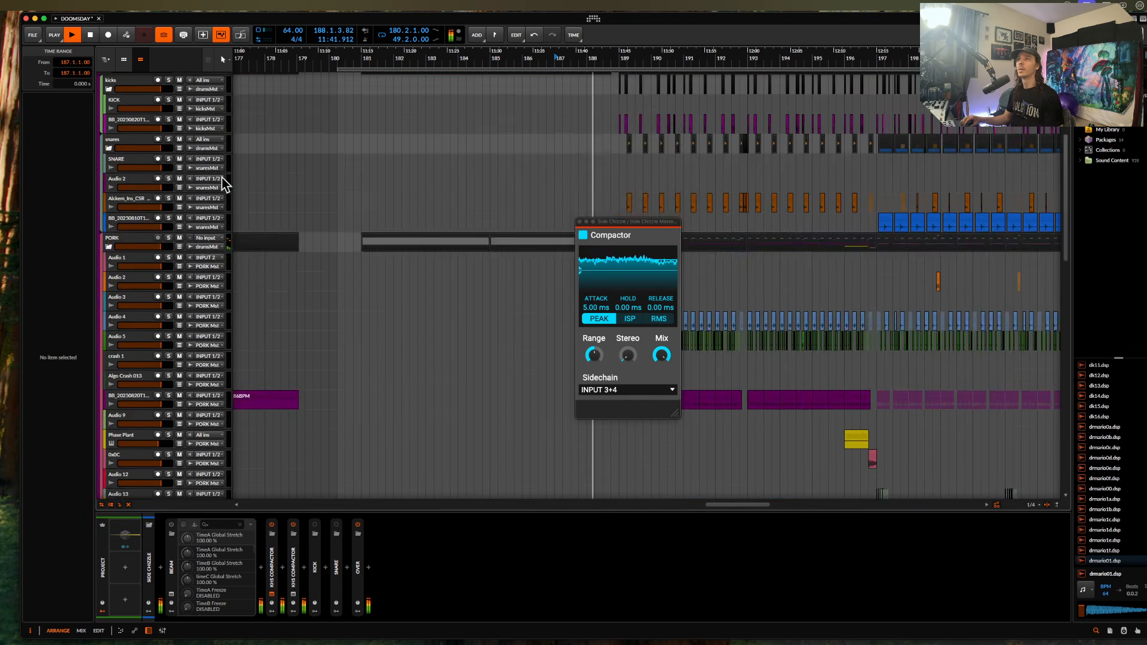
pyautogui.scroll(12, 221, 177)
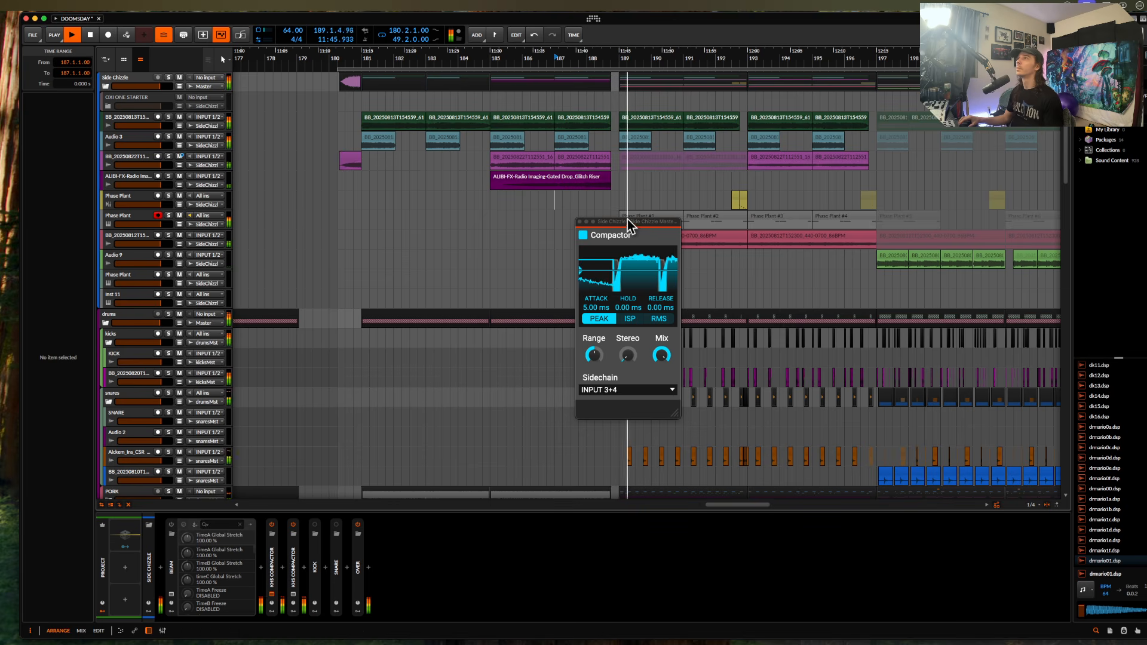
pyautogui.moveTo(624, 222); pyautogui.dragTo(514, 224)
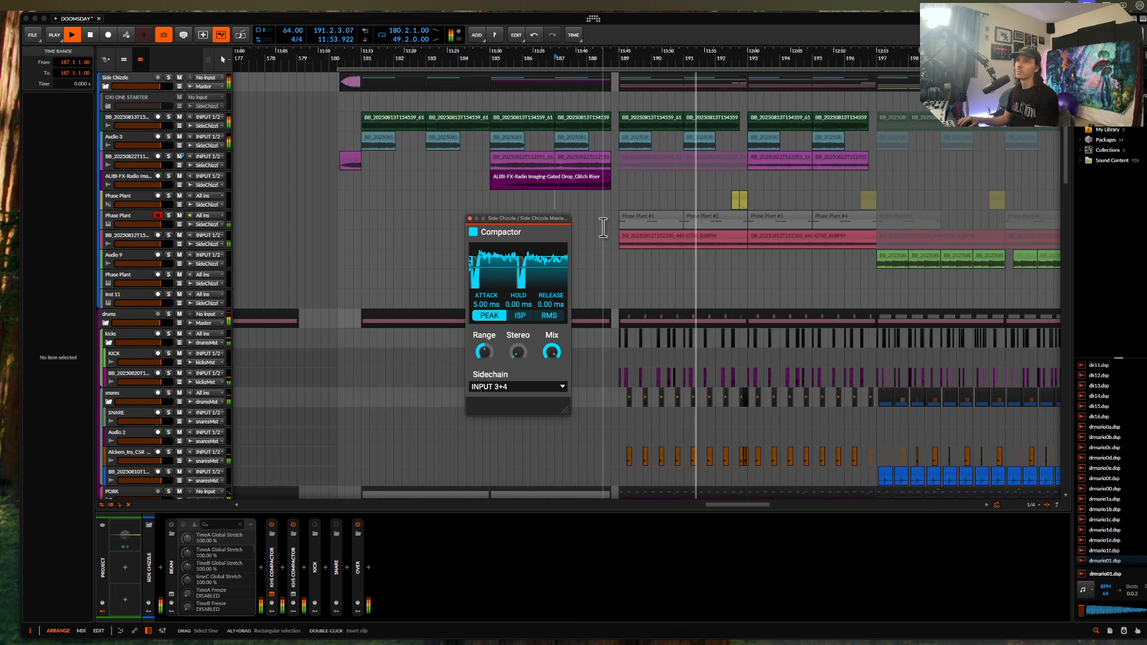
pyautogui.hscroll(1, 640, 227)
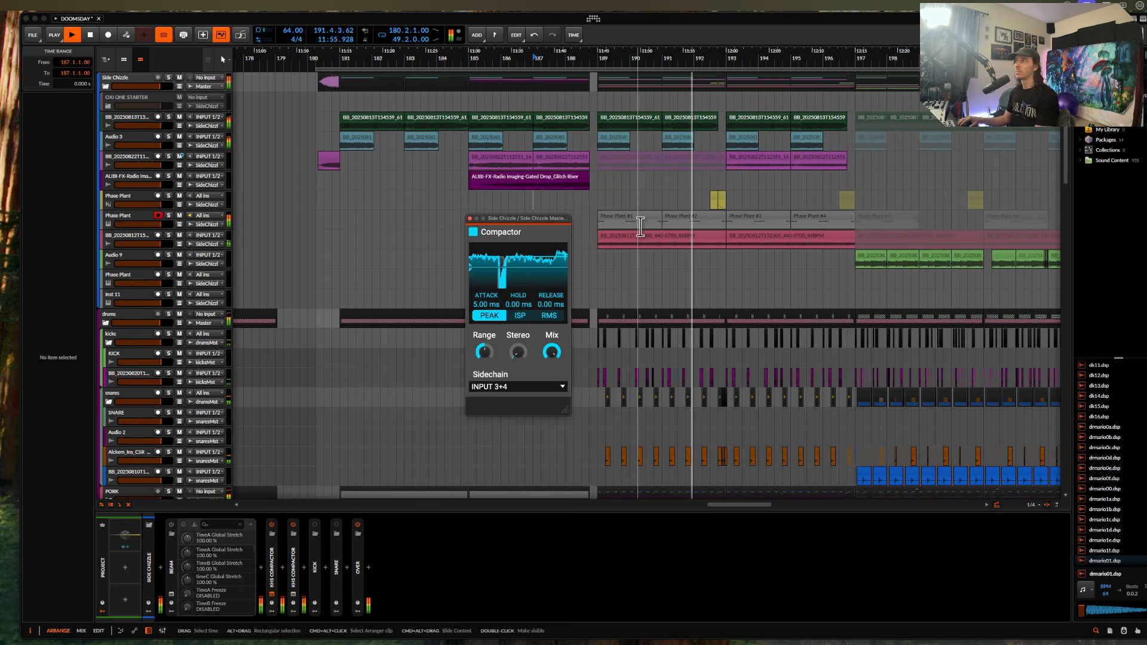
pyautogui.click(678, 217)
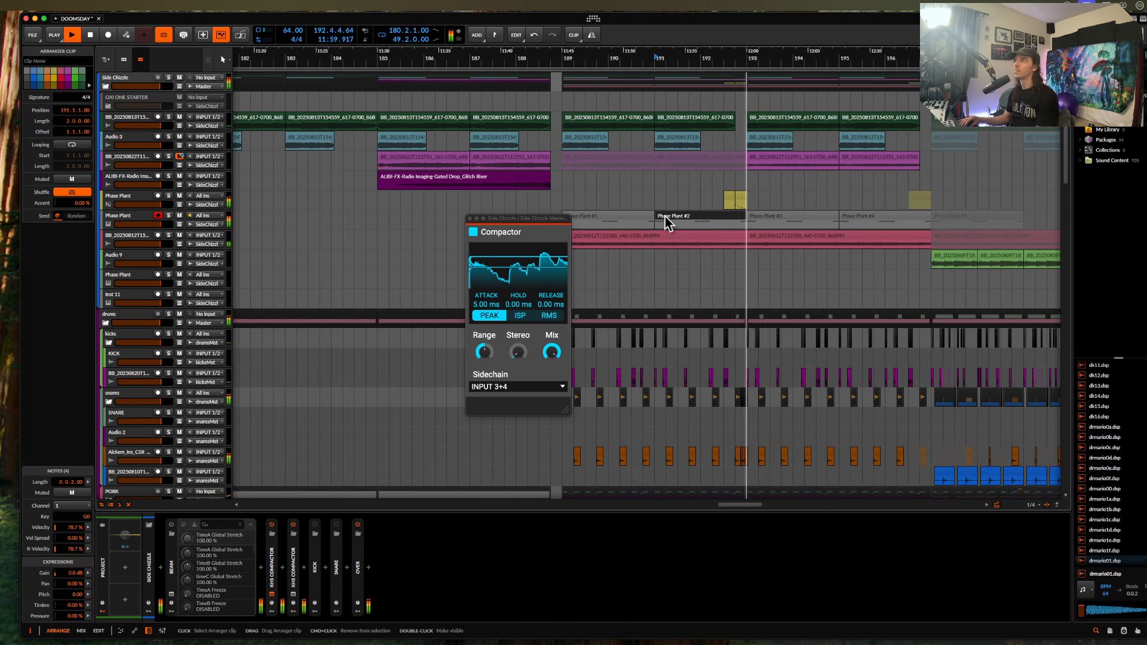
# - Follow the playback through the drop up to bar 202, watching the Compactor's ducking on the Side Chizzle group, and stop playback
pyautogui.scroll(5, 780, 186)
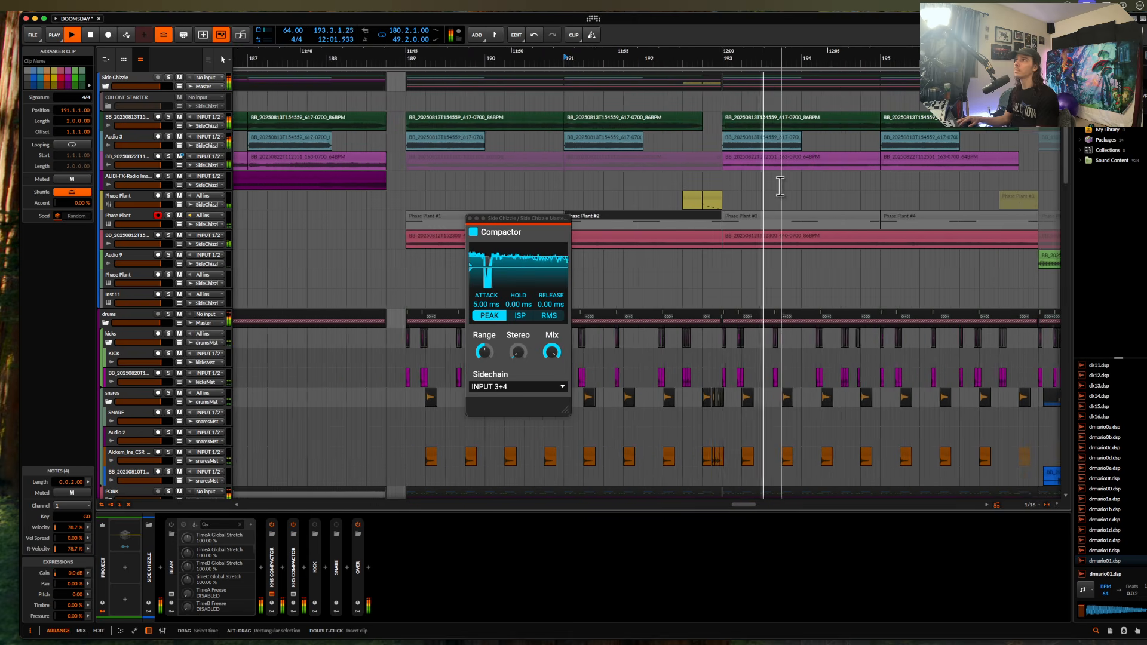
pyautogui.hscroll(5, 780, 186)
pyautogui.scroll(-2, 780, 186)
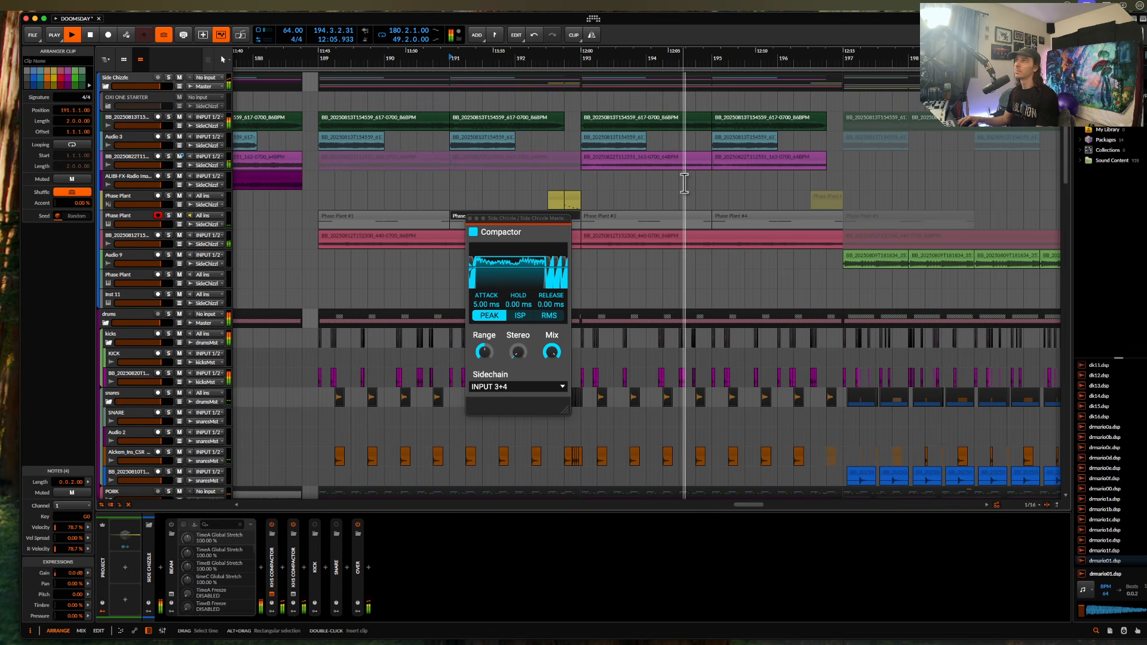
pyautogui.scroll(-1, 684, 184)
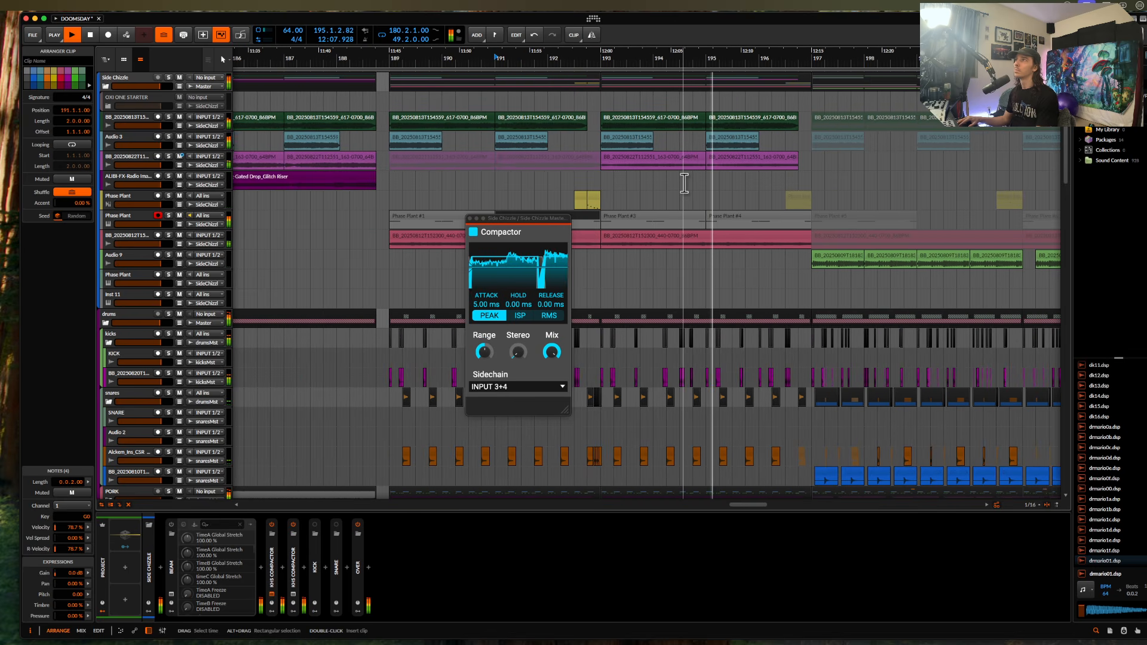
pyautogui.scroll(2, 684, 184)
pyautogui.scroll(1, 684, 184)
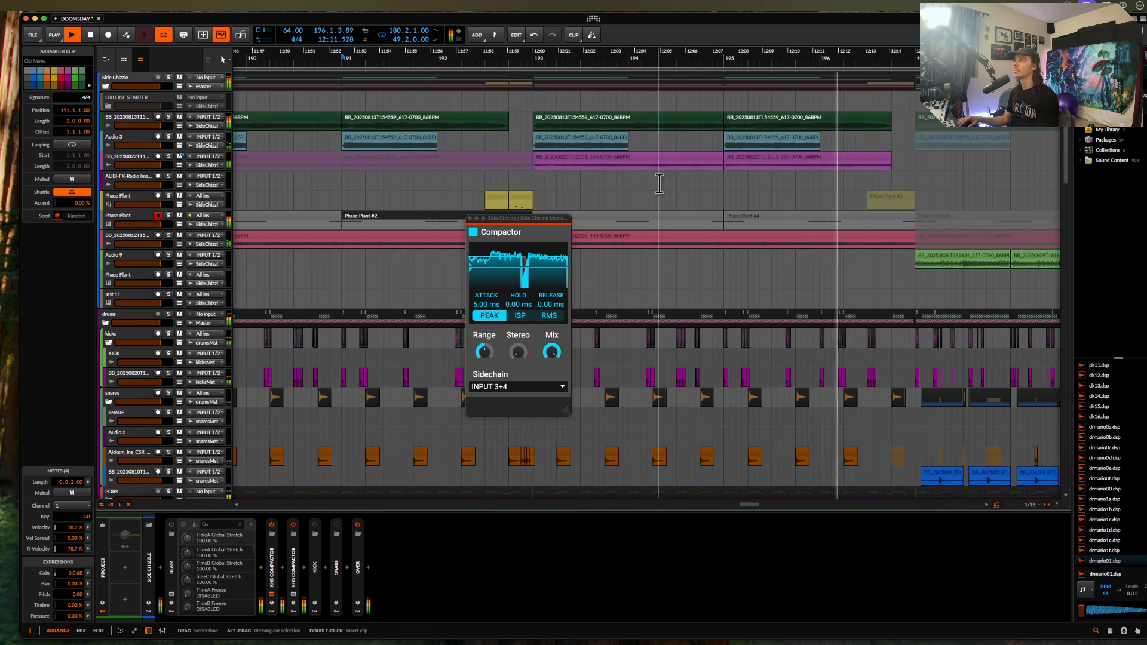
pyautogui.scroll(-1, 795, 195)
pyautogui.scroll(-1, 794, 194)
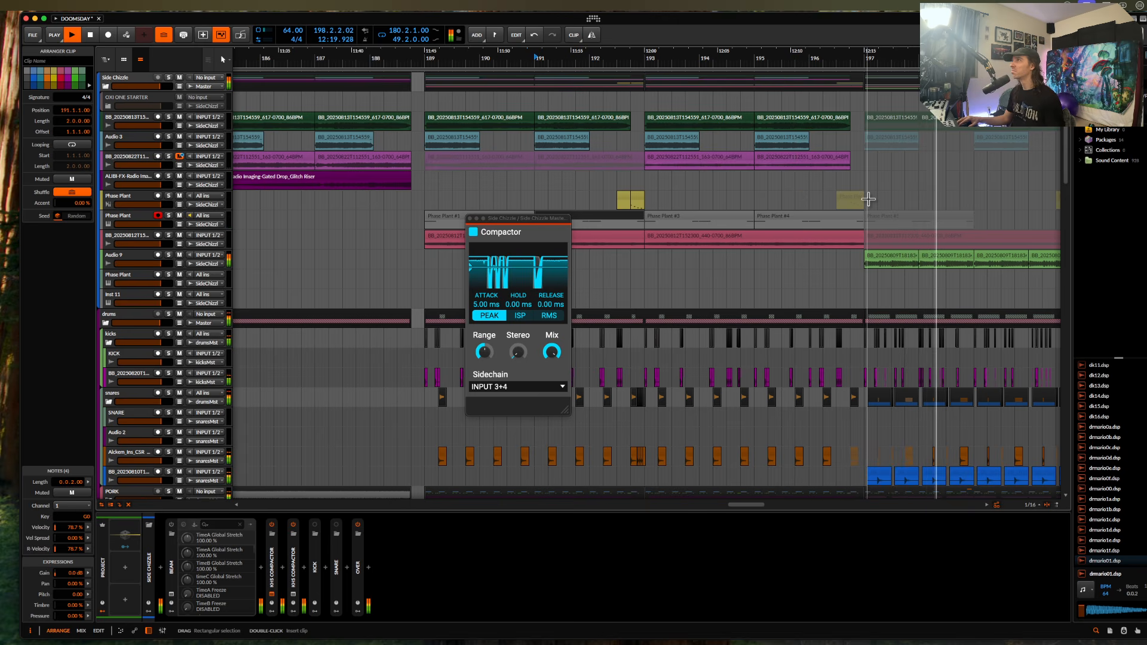
pyautogui.scroll(2, 866, 199)
pyautogui.hscroll(3, 869, 199)
pyautogui.scroll(-3, 870, 199)
pyautogui.scroll(2, 870, 199)
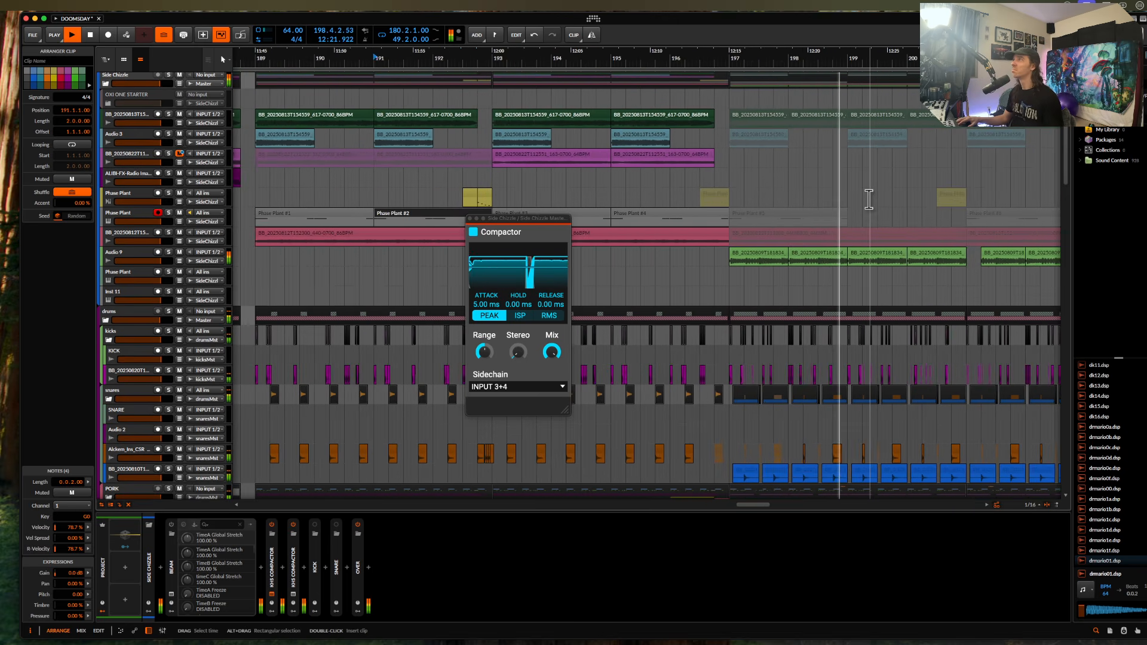
pyautogui.scroll(-3, 869, 199)
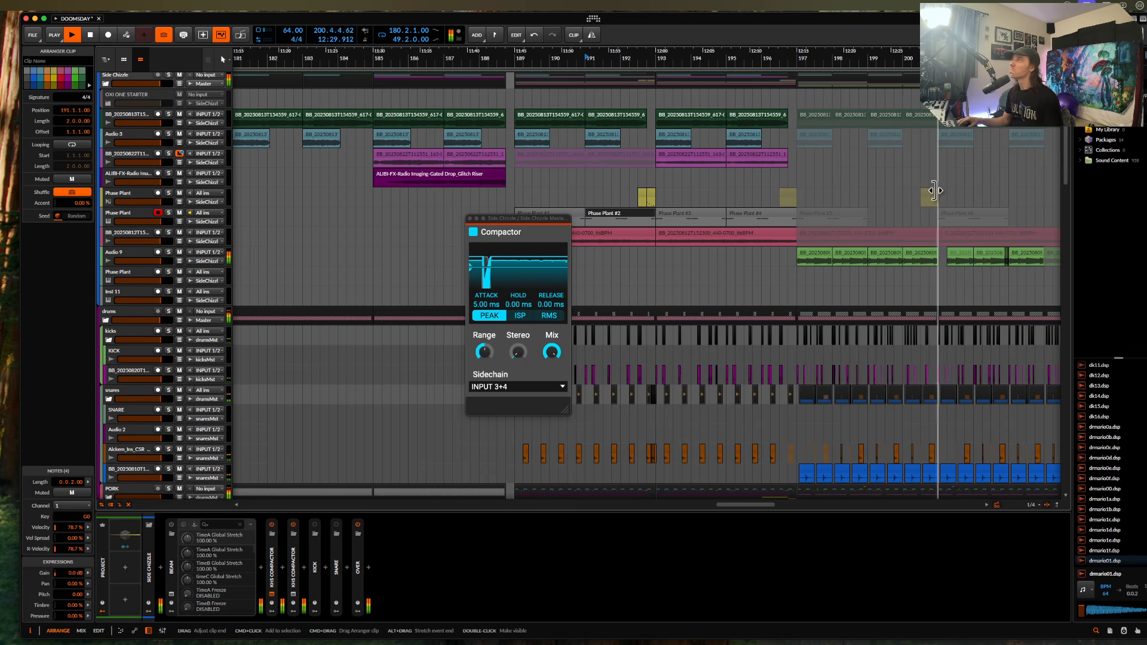
pyautogui.scroll(3, 936, 190)
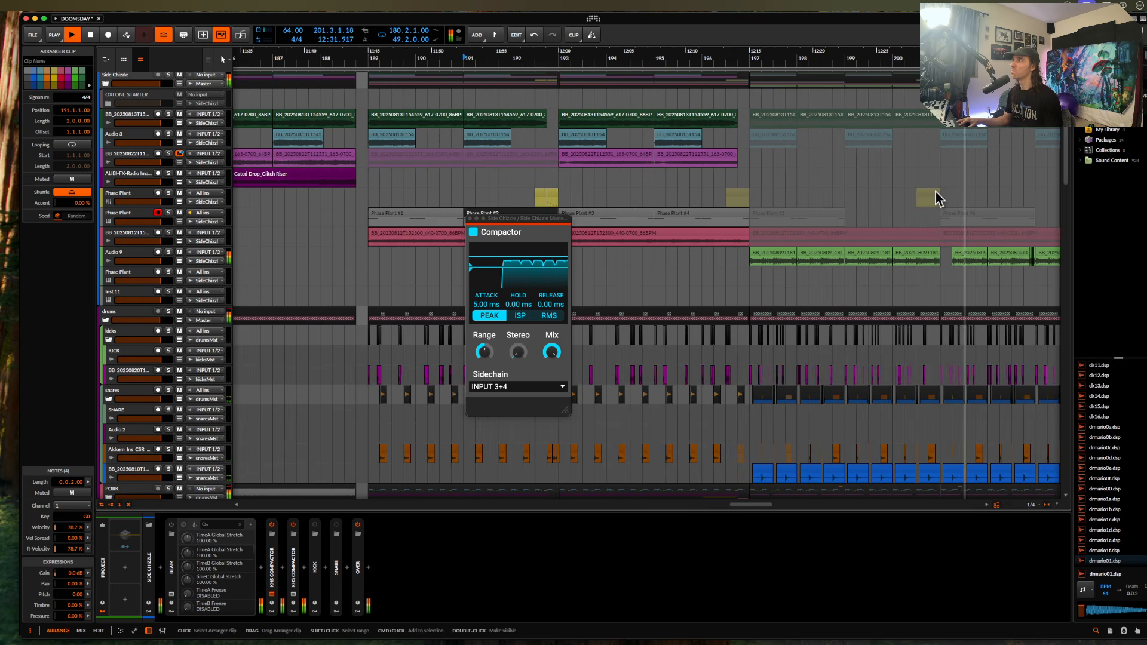
pyautogui.scroll(-4, 937, 194)
pyautogui.hscroll(1, 968, 192)
pyautogui.scroll(2, 968, 192)
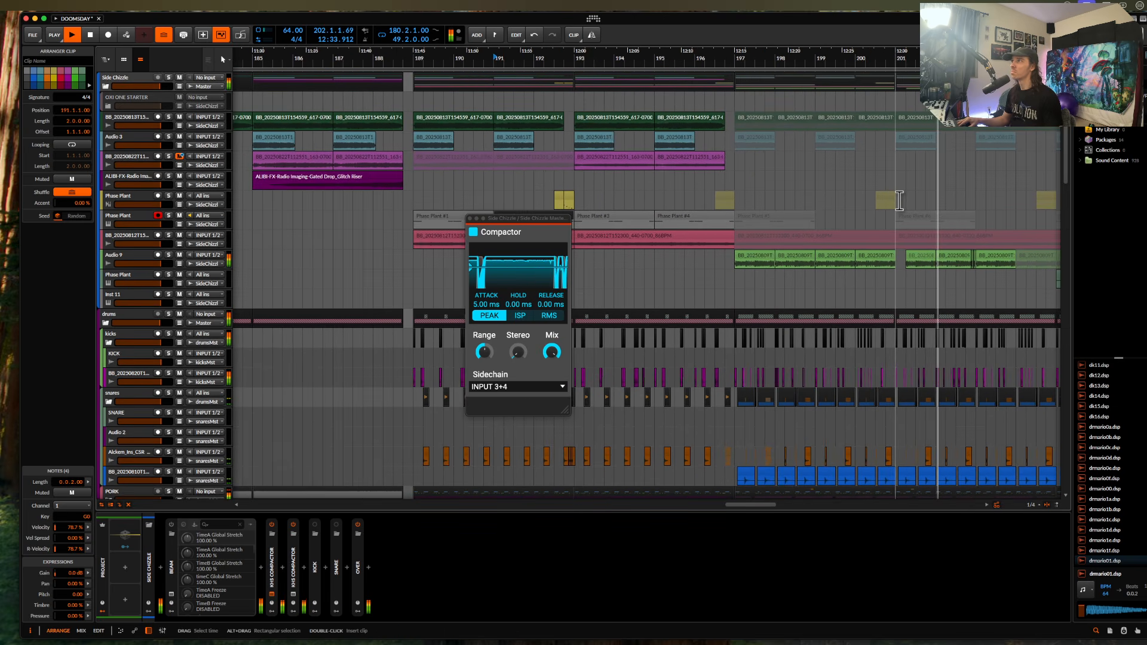
pyautogui.scroll(2, 899, 200)
pyautogui.scroll(-1, 900, 200)
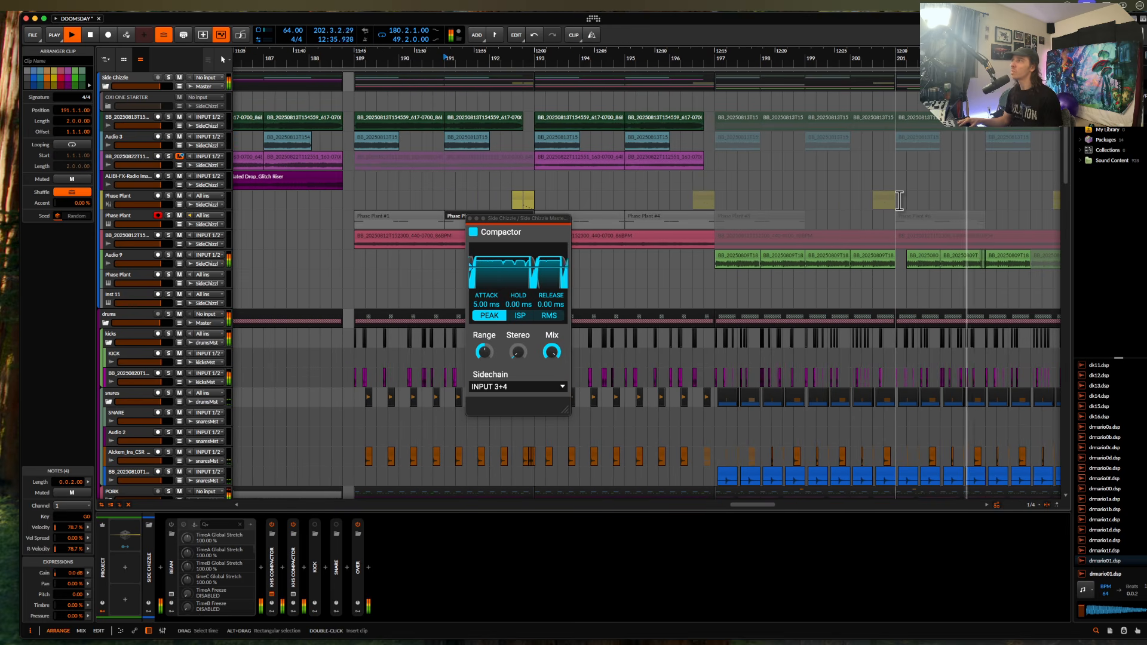
pyautogui.press('space')
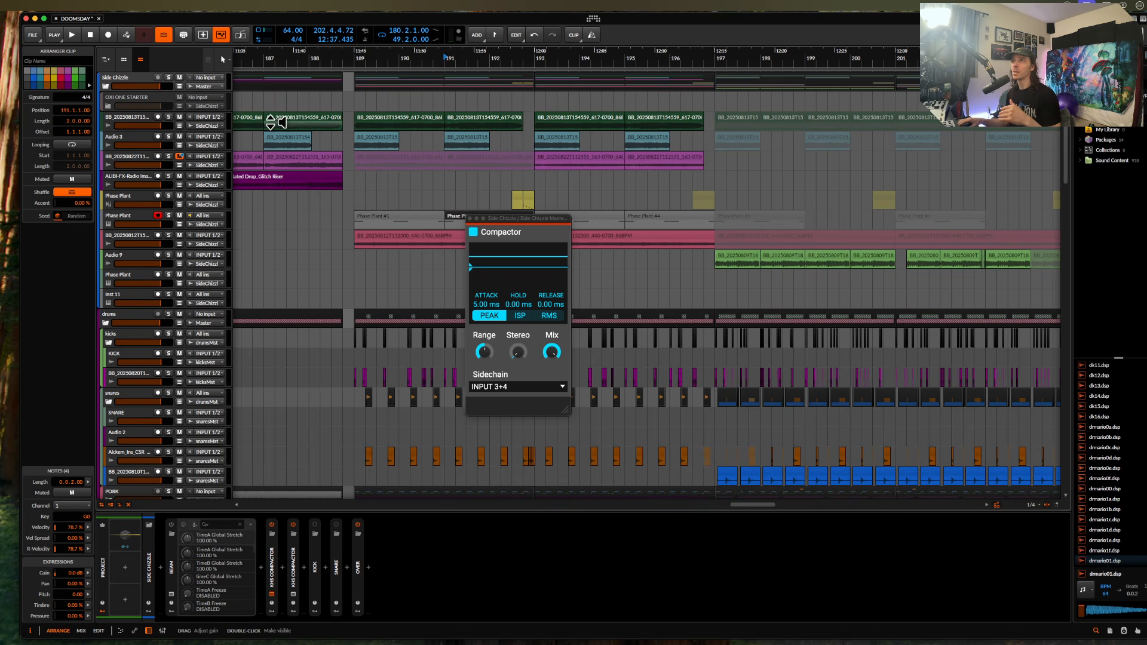
# - Solo the Side Chizzle group and wrap its two kHs Compactor devices in a collapsed FX Layer
pyautogui.click(136, 80)
pyautogui.click(168, 77)
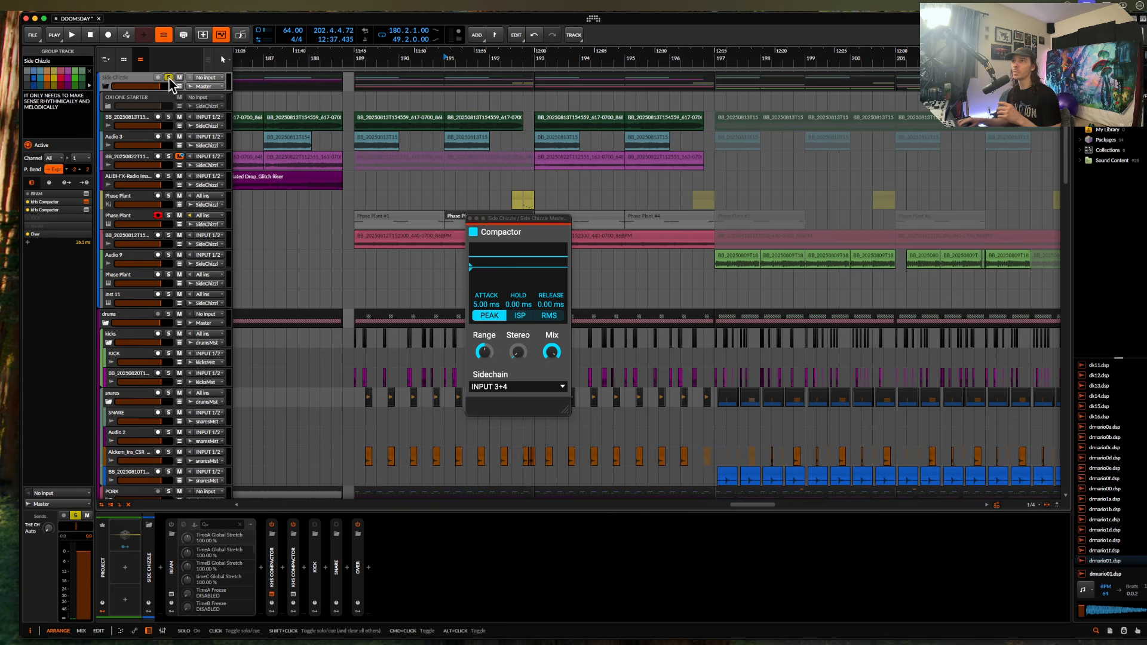
pyautogui.click(294, 572)
pyautogui.keyDown('super'); pyautogui.click(273, 568); pyautogui.keyUp('super')
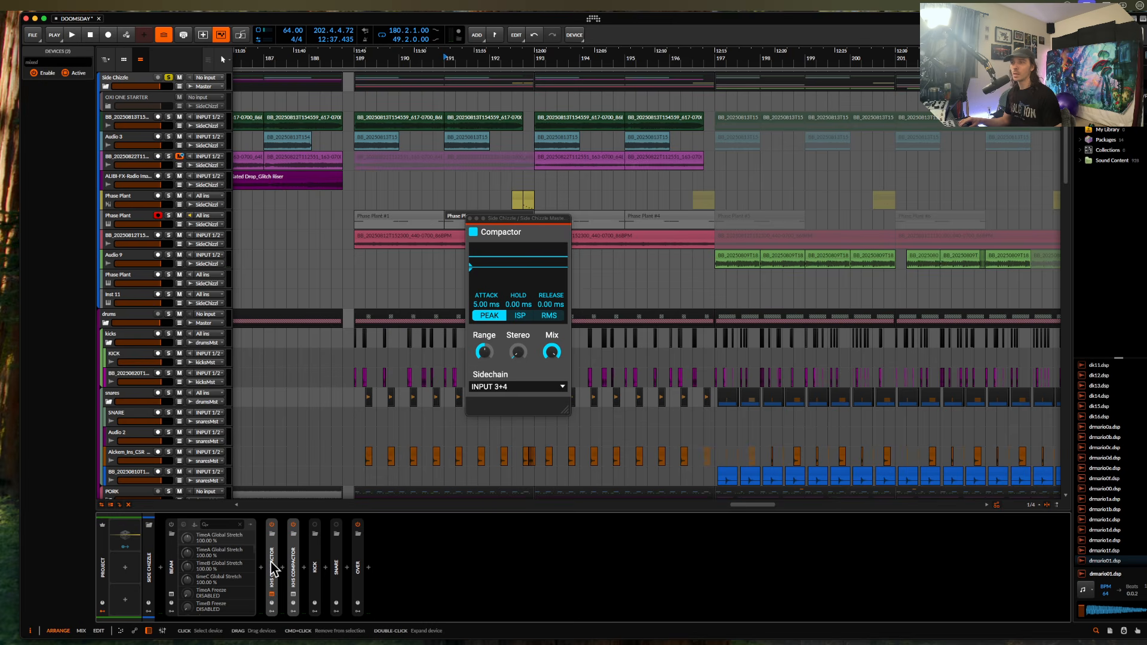
pyautogui.press('super+g')
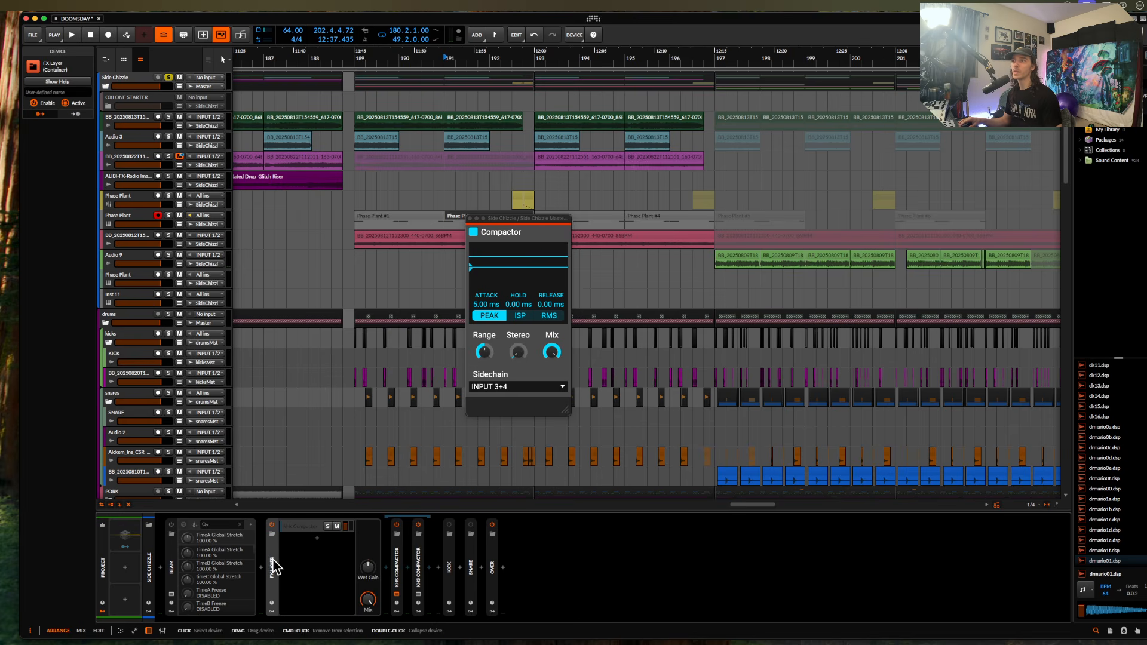
pyautogui.doubleClick(275, 556)
# - Enable and activate the KICK and SNARE Instrument Layer devices on the Side Chizzle group together
pyautogui.click(294, 559)
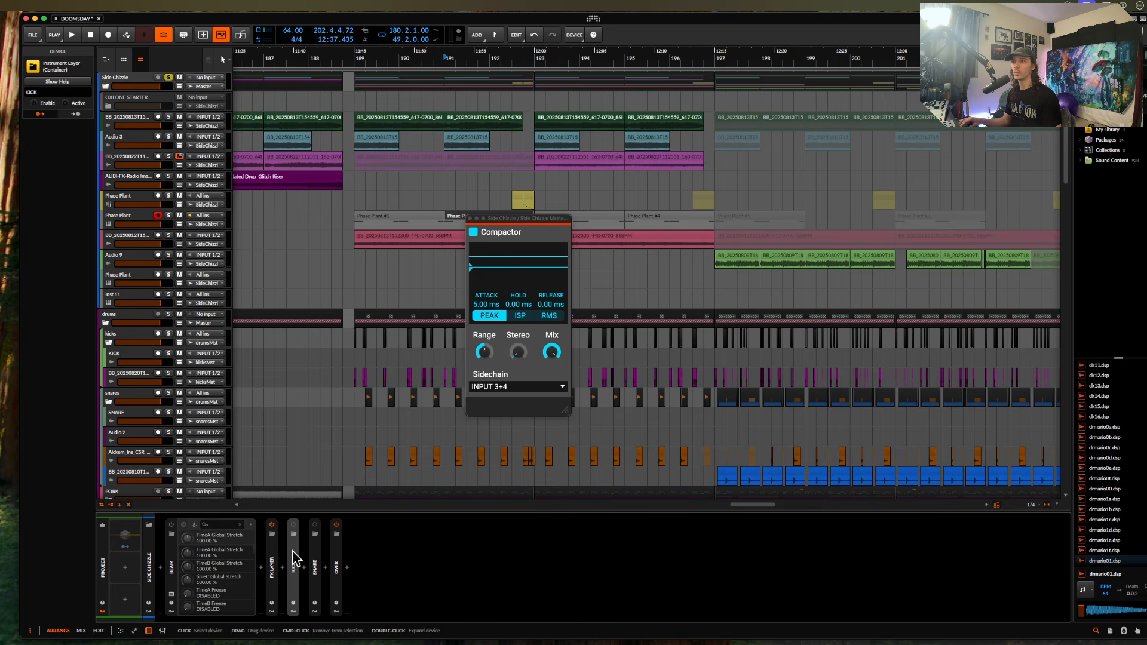
pyautogui.keyDown('super'); pyautogui.click(320, 558); pyautogui.keyUp('super')
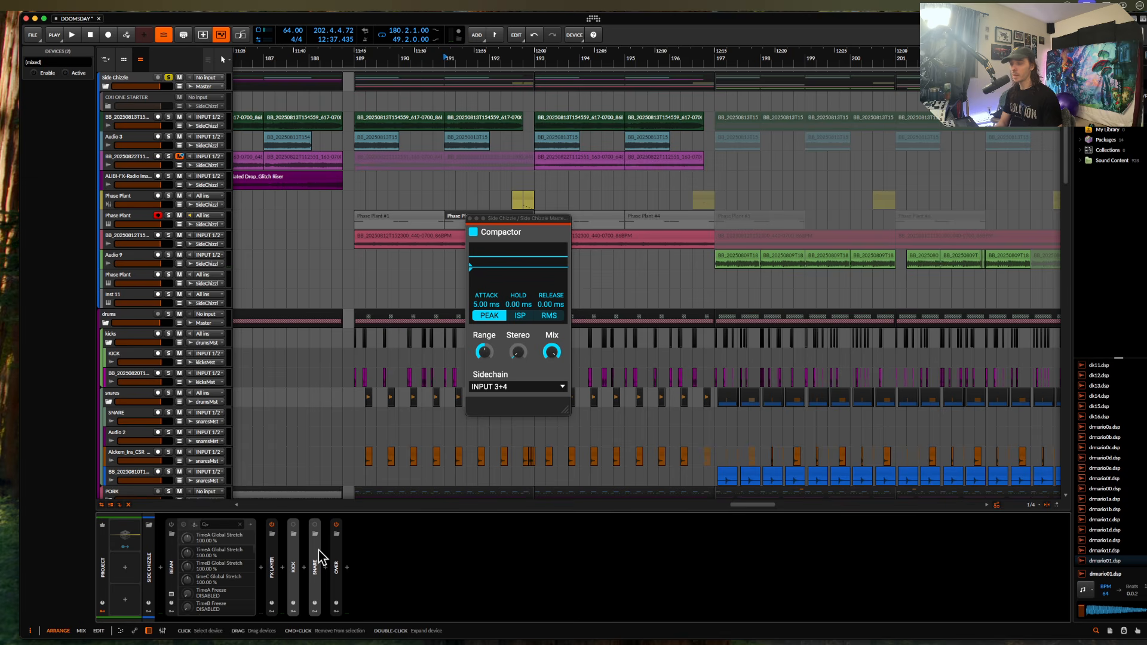
pyautogui.hotkey('alt', 'a')
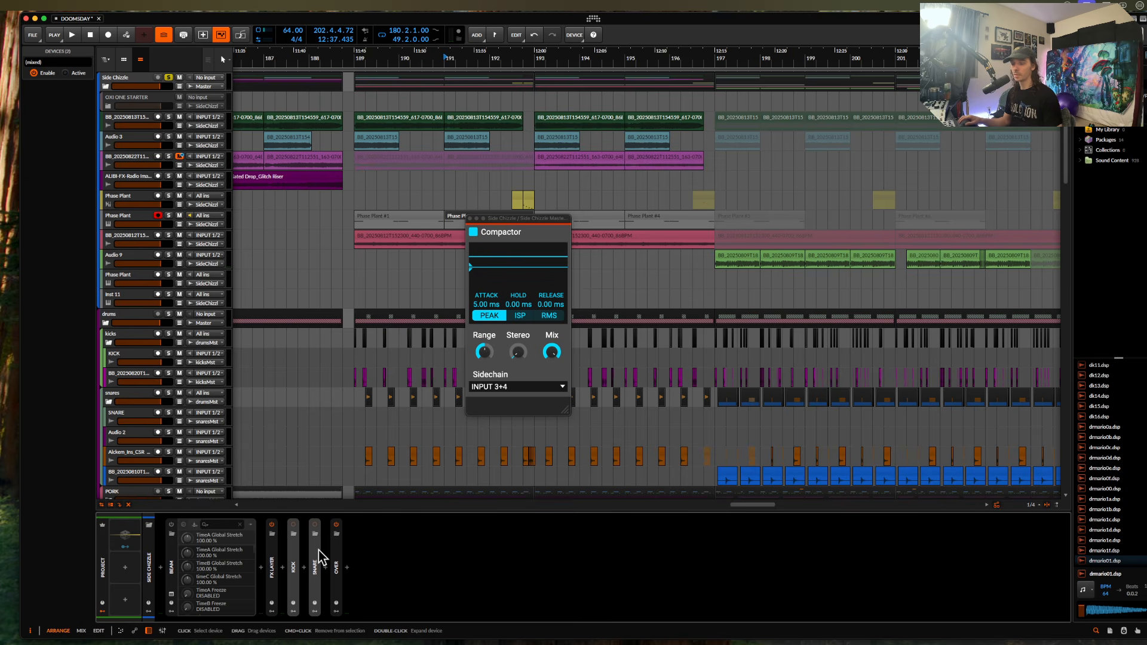
pyautogui.hotkey('alt', 'a')
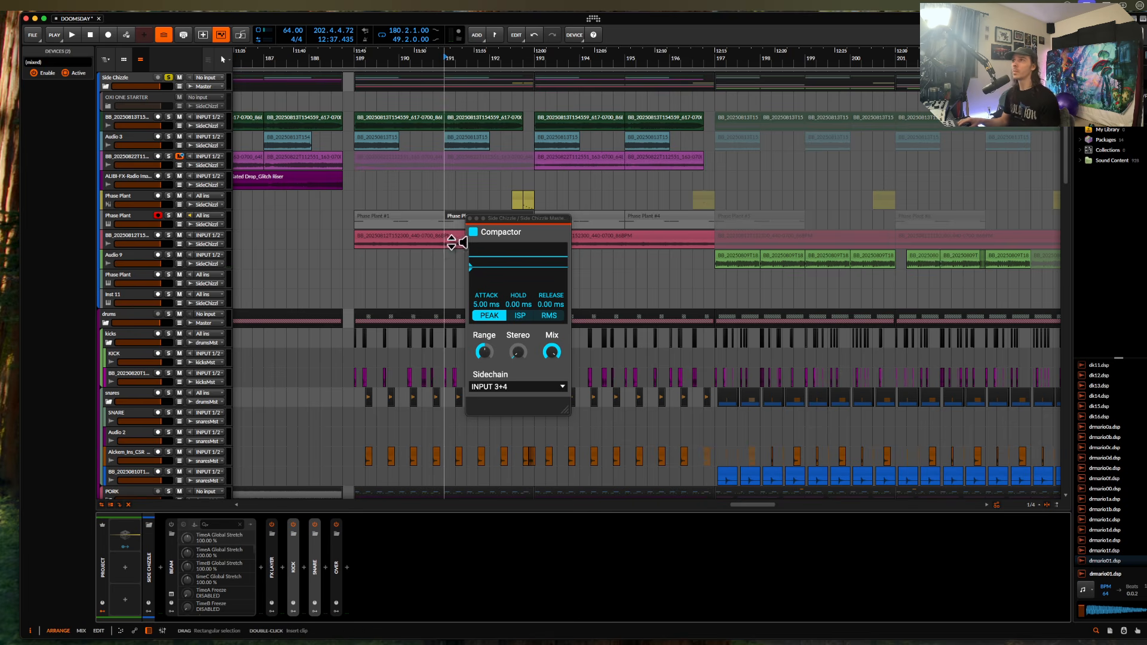
# - Examine the first kHs Compactor inside the FX Layer, including its sidechain input and plug-in window, leaving the window closed and the project open
pyautogui.click(469, 224)
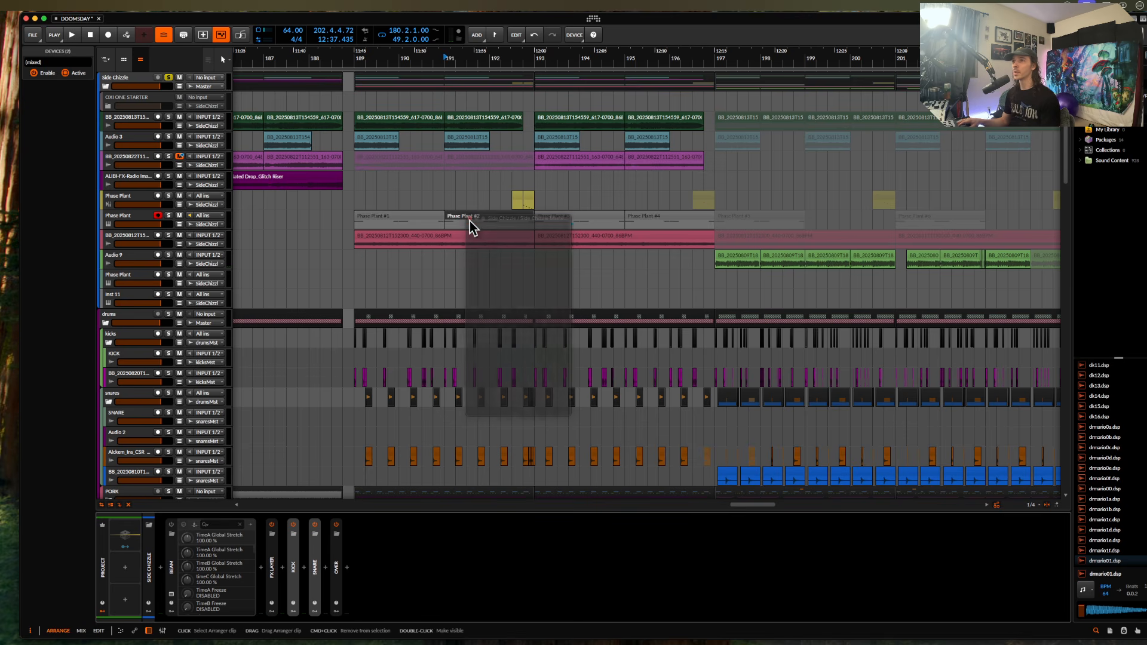
pyautogui.doubleClick(275, 565)
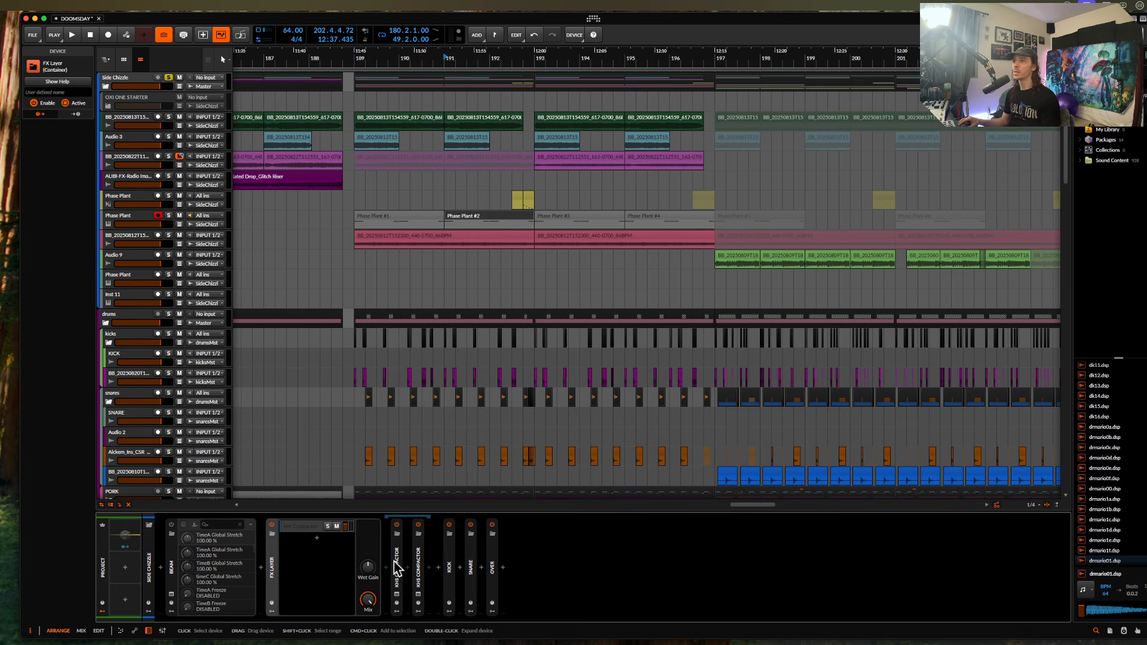
pyautogui.doubleClick(395, 562)
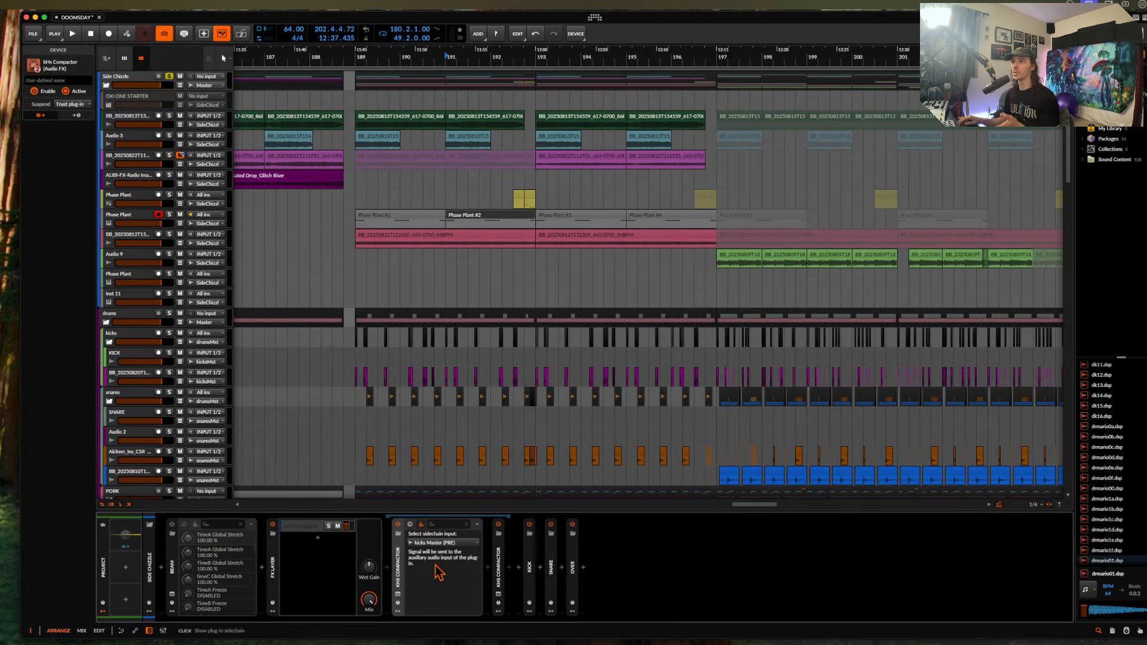
pyautogui.click(399, 595)
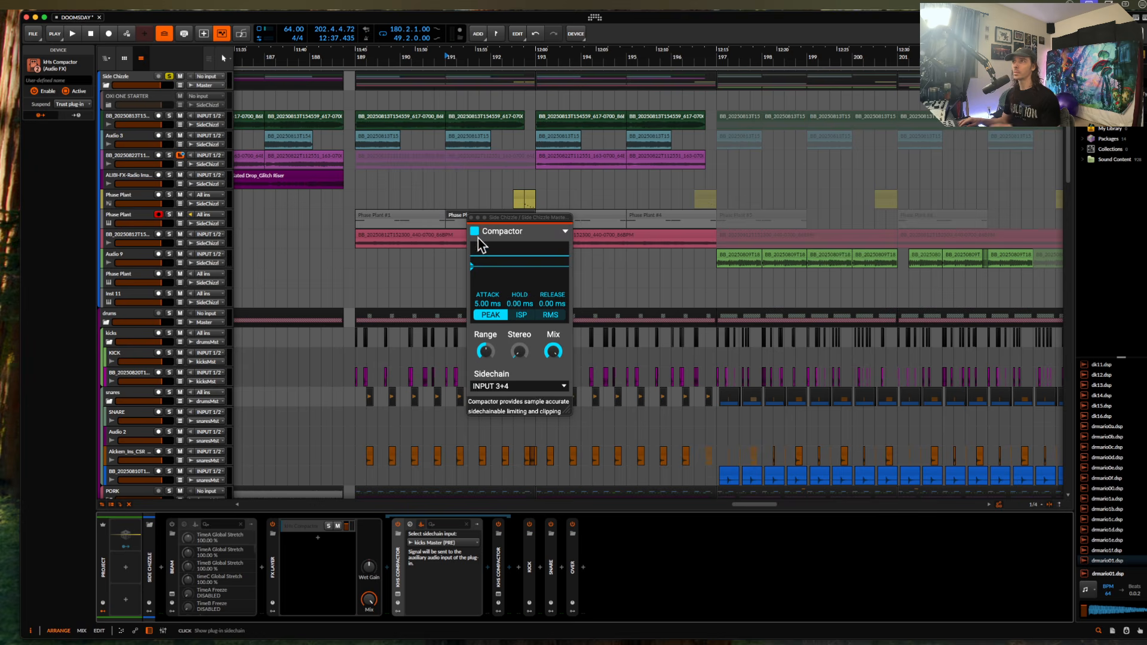
pyautogui.click(471, 219)
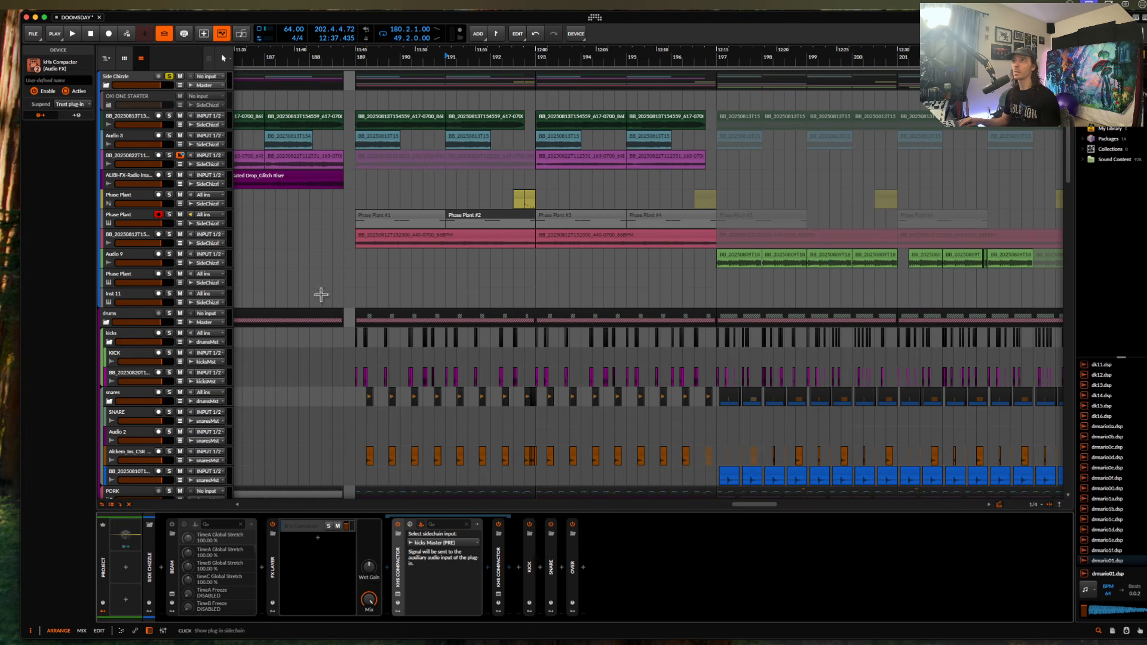
pyautogui.click(26, 18)
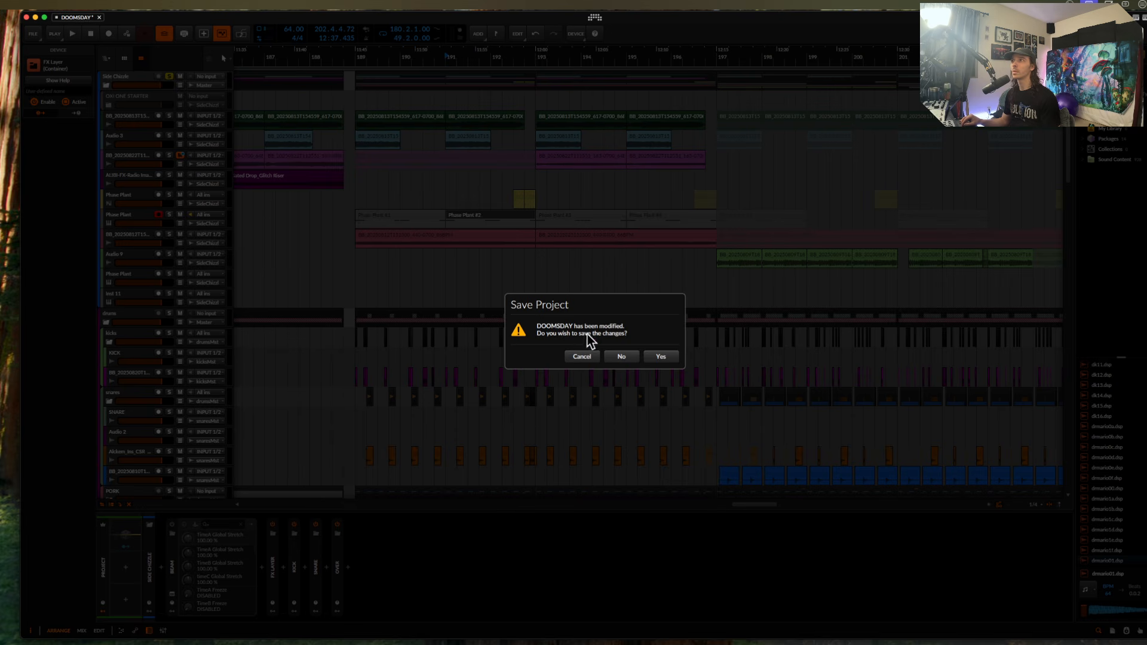
pyautogui.click(581, 357)
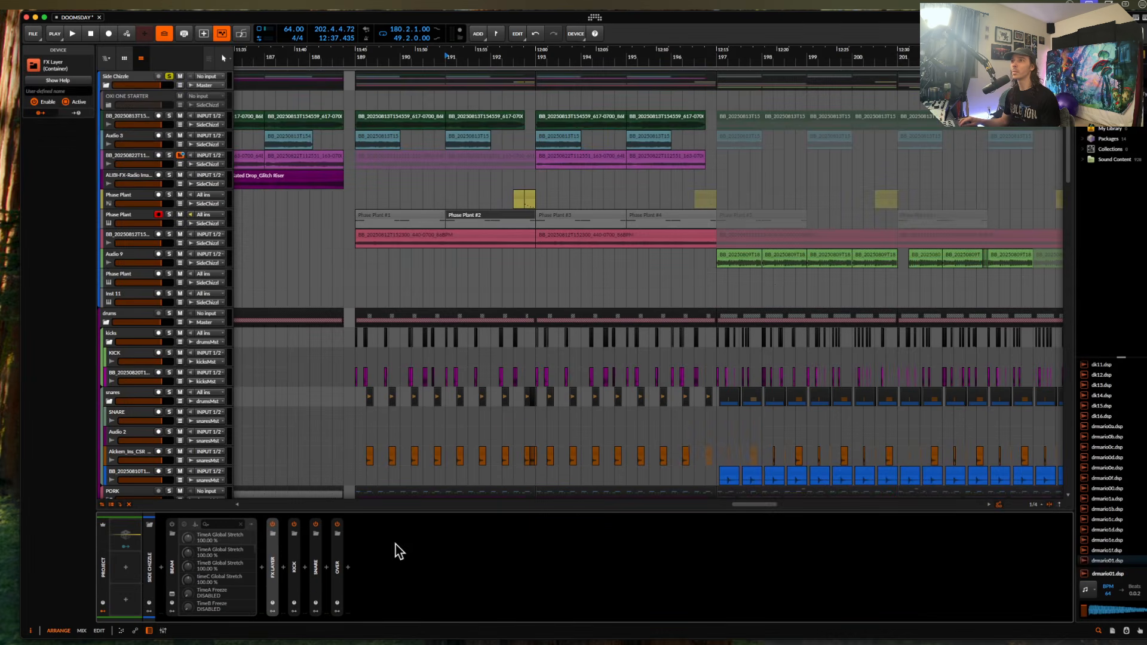
# - Wrap the KICK and SNARE layer devices of the Side Chizzle group together in one collapsed, disabled Instrument Layer
pyautogui.keyDown('shift'); pyautogui.click(317, 565); pyautogui.keyUp('shift')
pyautogui.press('super+g')
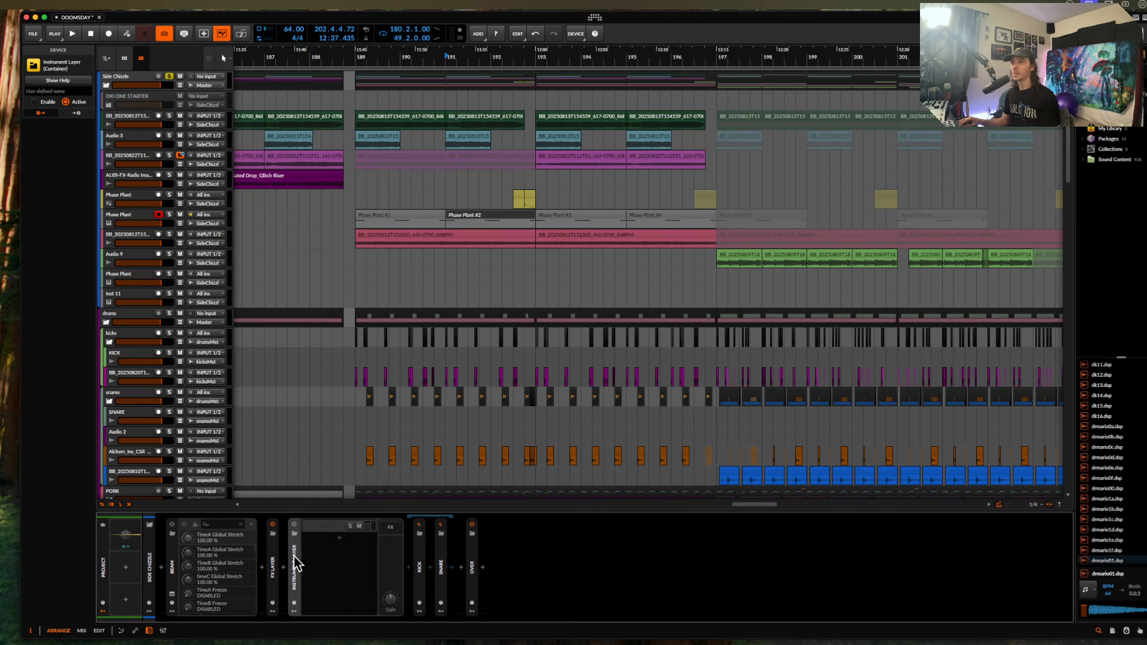
pyautogui.doubleClick(296, 564)
# - Expand the FX Layer, play from bar 197 while watching the first kHs Compactor's ducking, and stop with the plug-in window closed
pyautogui.doubleClick(274, 555)
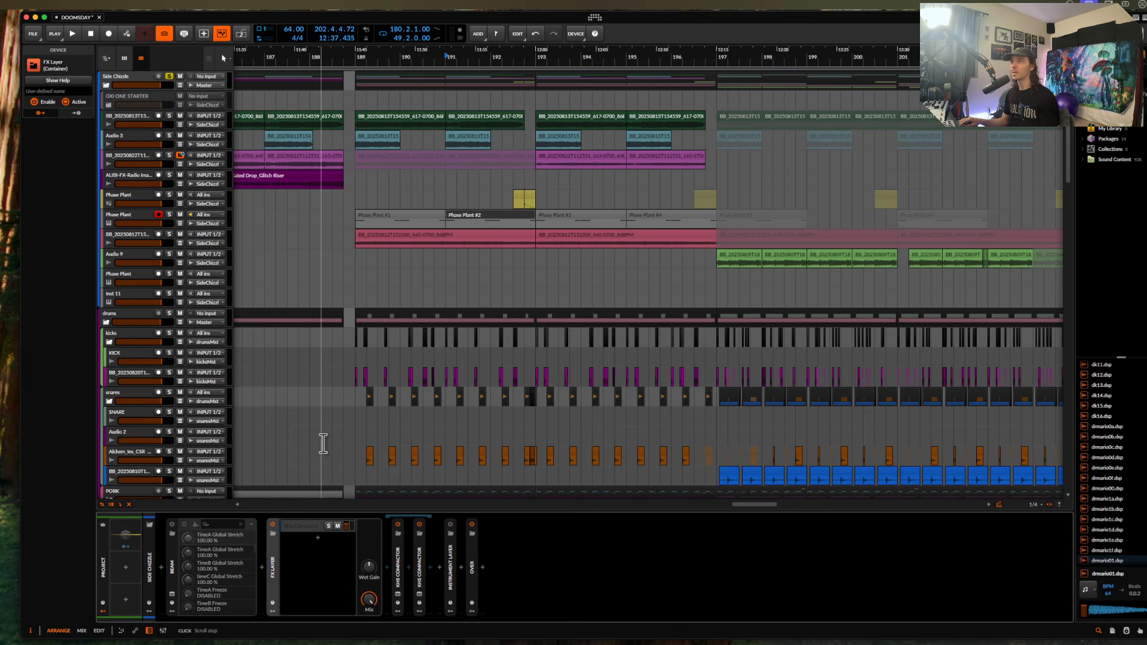
pyautogui.hscroll(3, 623, 197)
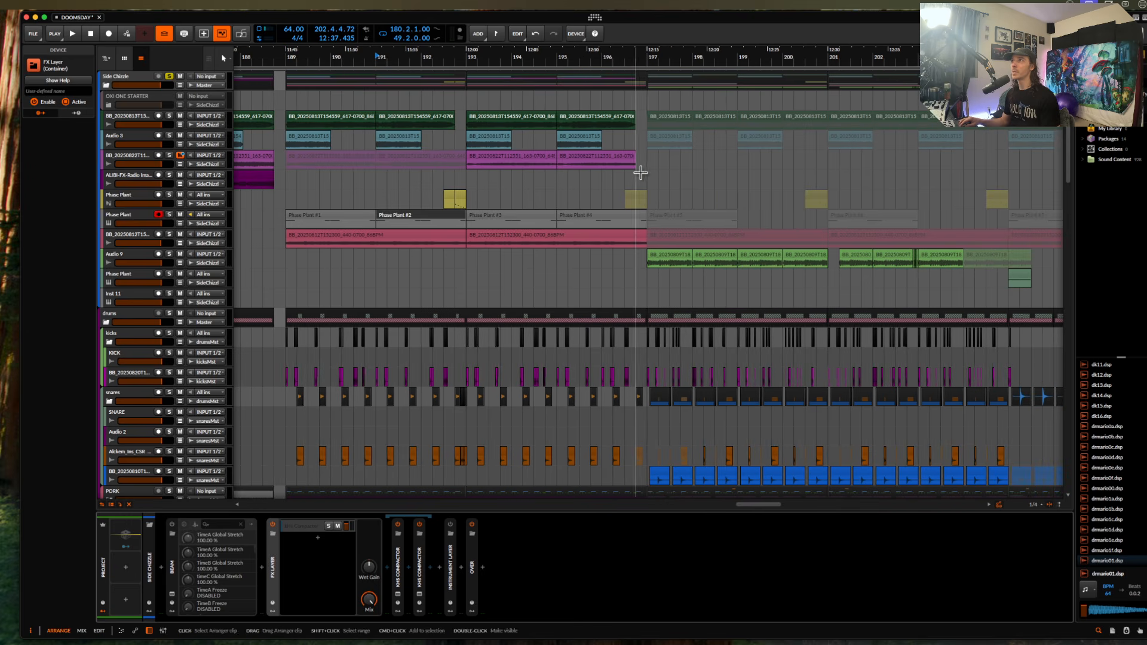
pyautogui.click(647, 183)
pyautogui.scroll(3, 648, 183)
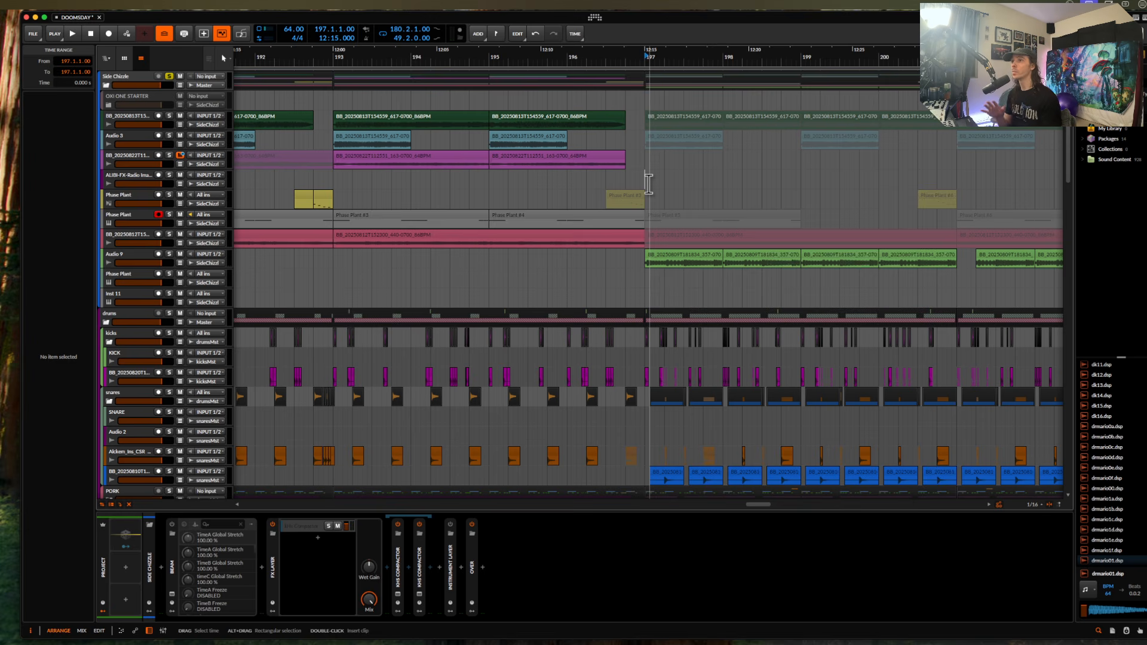
pyautogui.press('space')
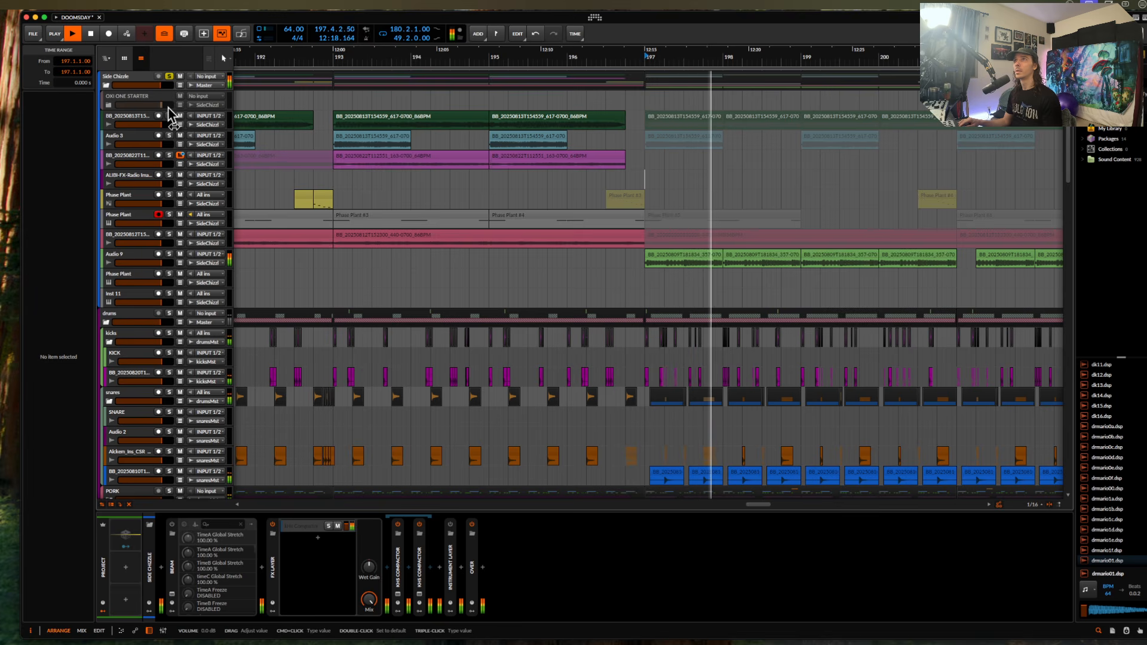
pyautogui.click(398, 594)
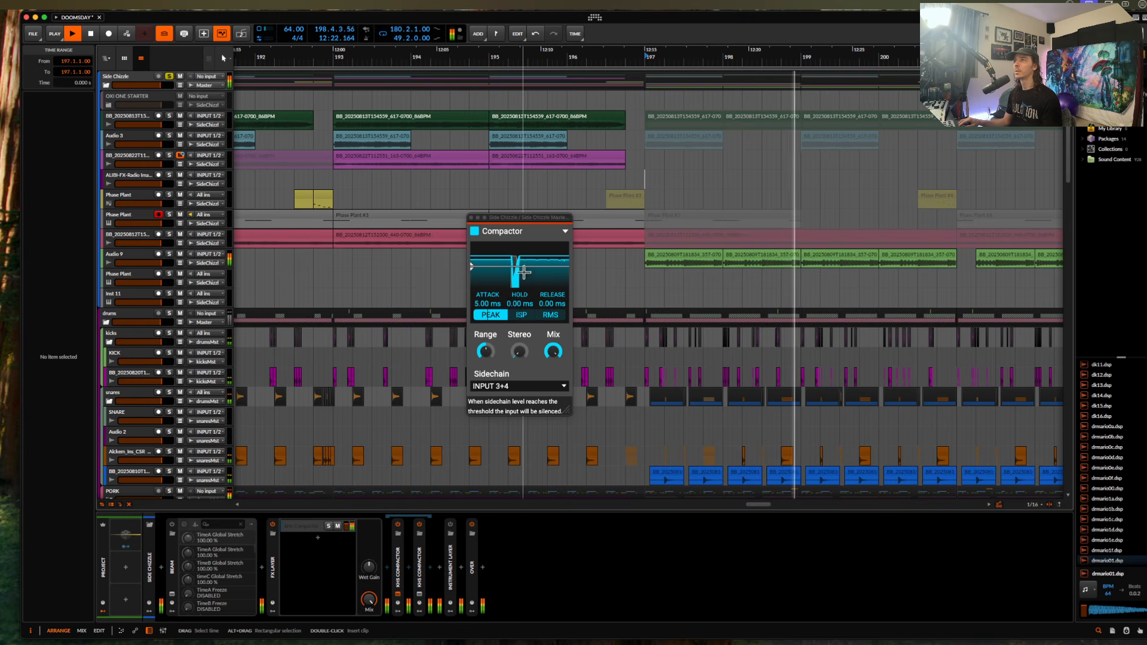
pyautogui.press('space')
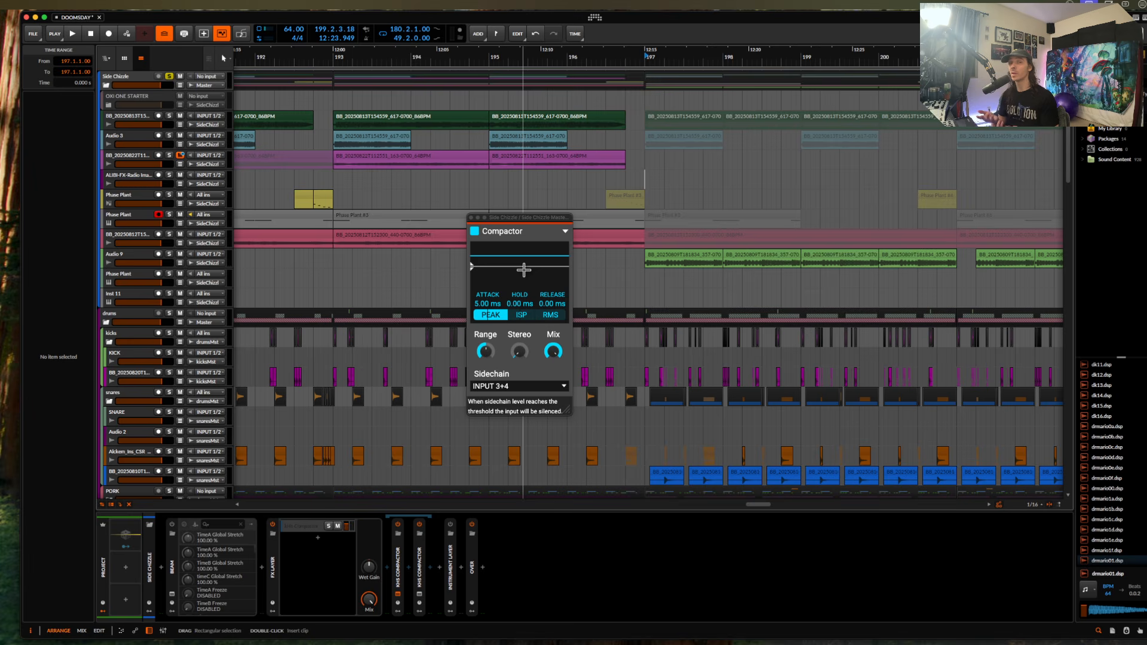
pyautogui.click(471, 219)
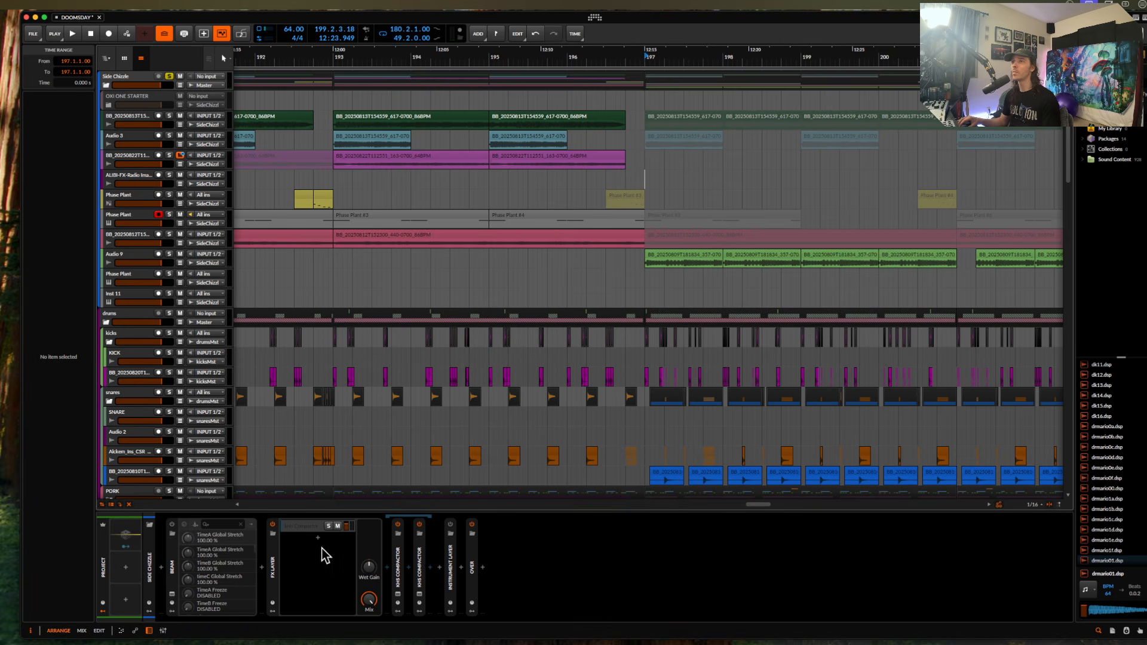
# - Collapse and disable the FX Layer, enable the Instrument Layer, and expand its KICK device down to the Note Receiver and Tool
pyautogui.doubleClick(274, 554)
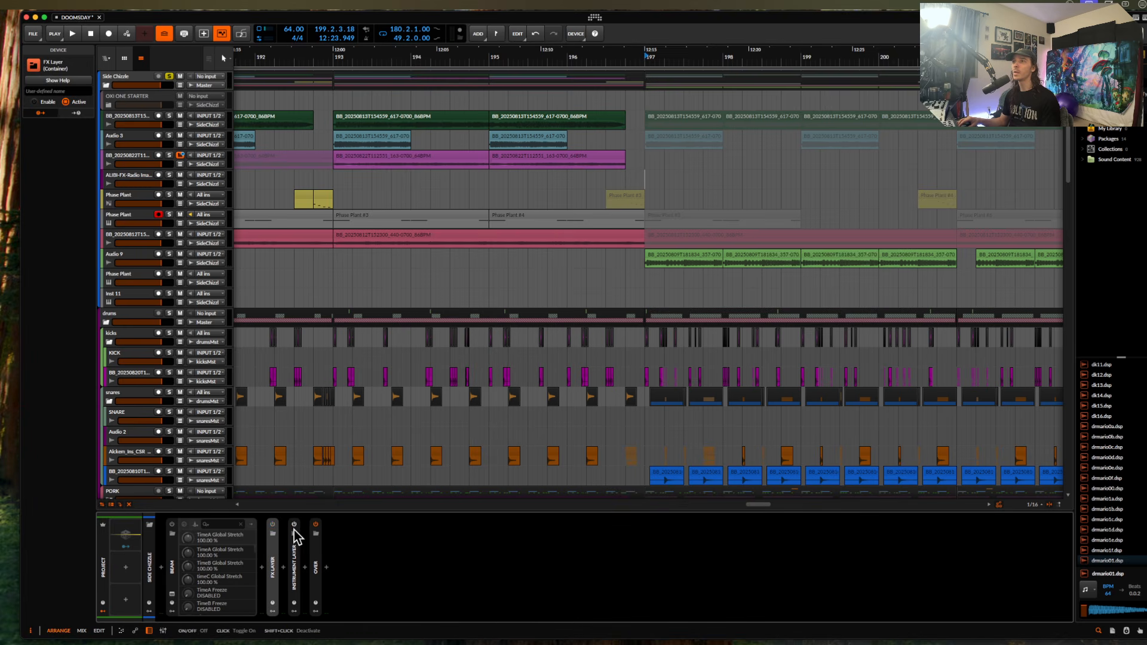
pyautogui.doubleClick(296, 559)
pyautogui.doubleClick(418, 559)
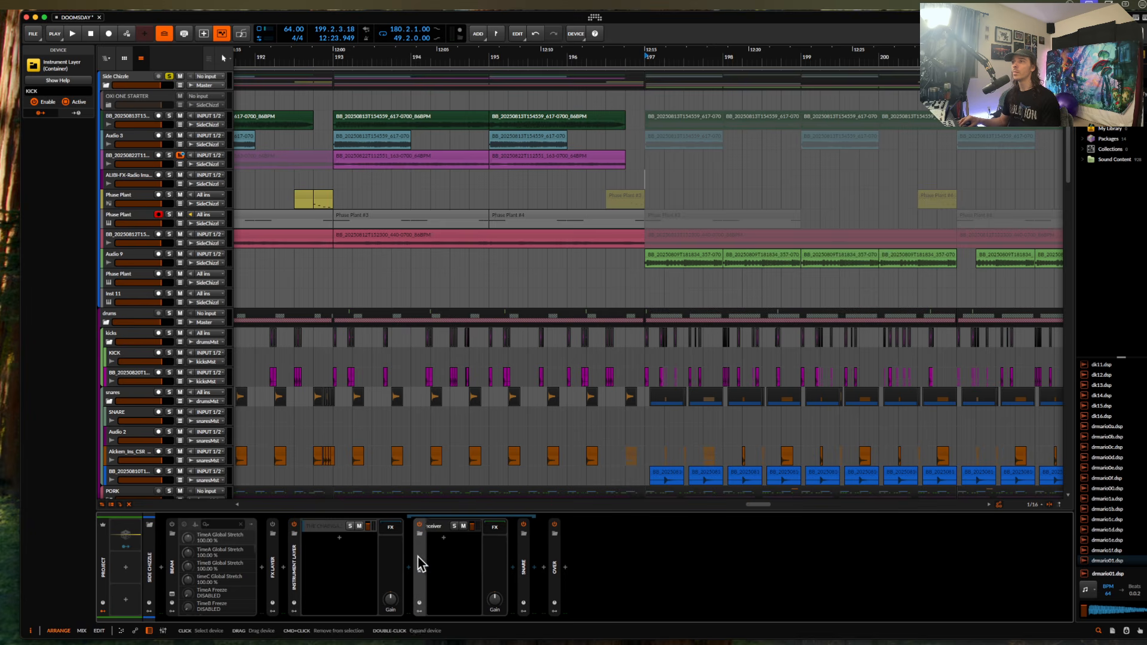
pyautogui.doubleClick(449, 529)
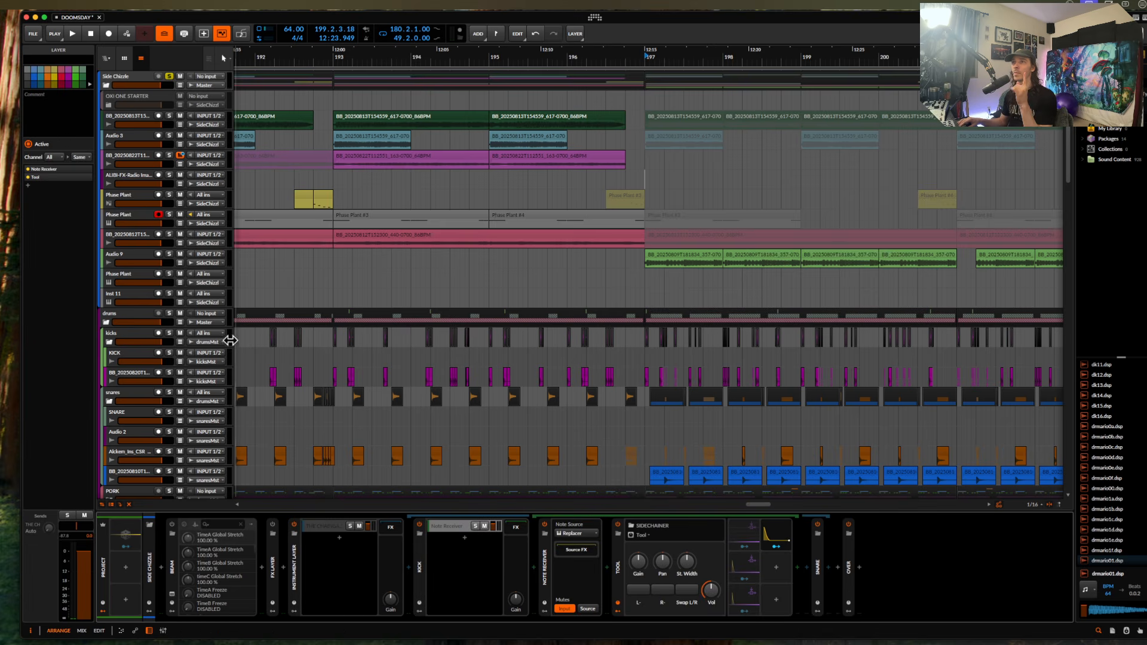
# - Examine the Replacer in the kicks group's CLICK SENDER layer and open the Segments envelope of the Side Chizzle KICK device's Tool
pyautogui.click(127, 338)
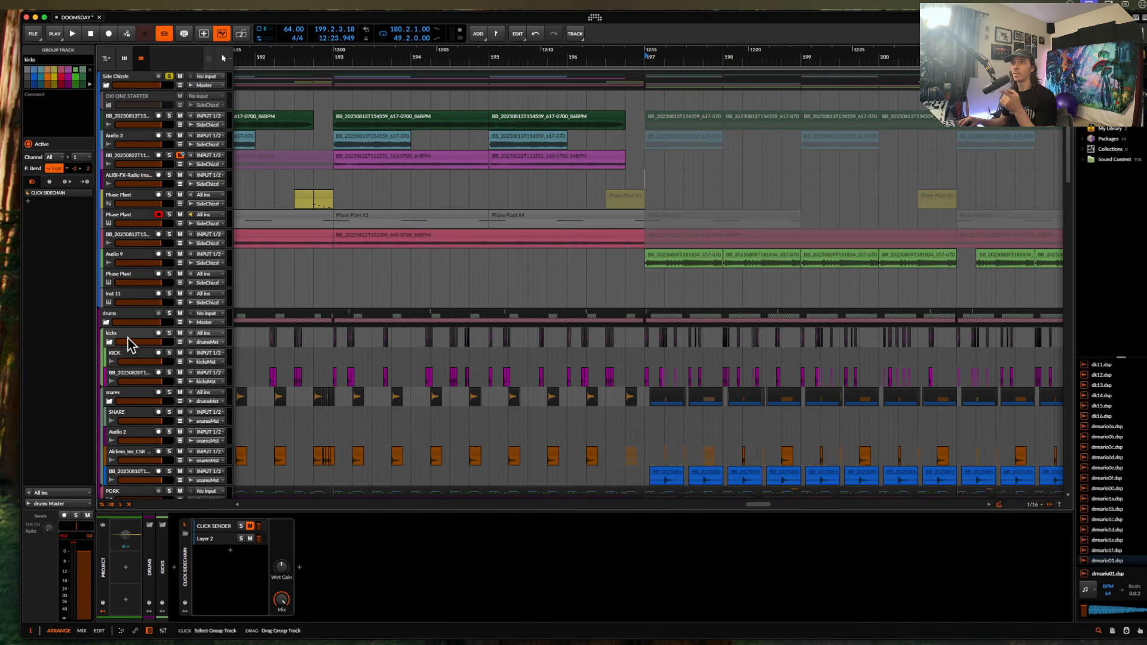
pyautogui.click(229, 525)
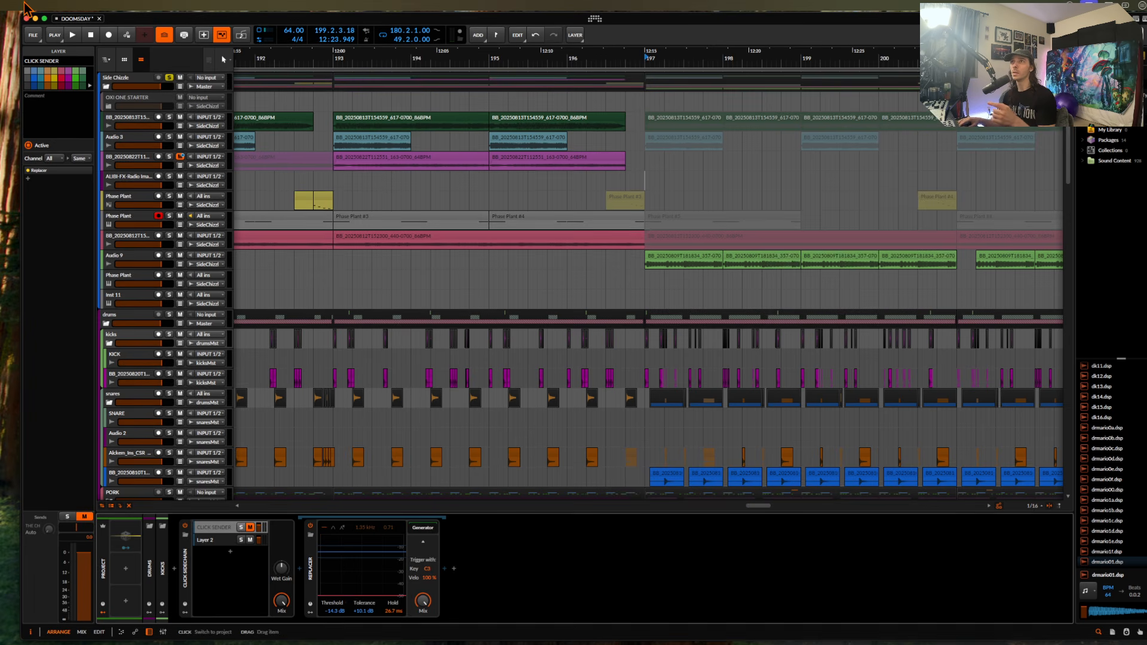
pyautogui.click(150, 85)
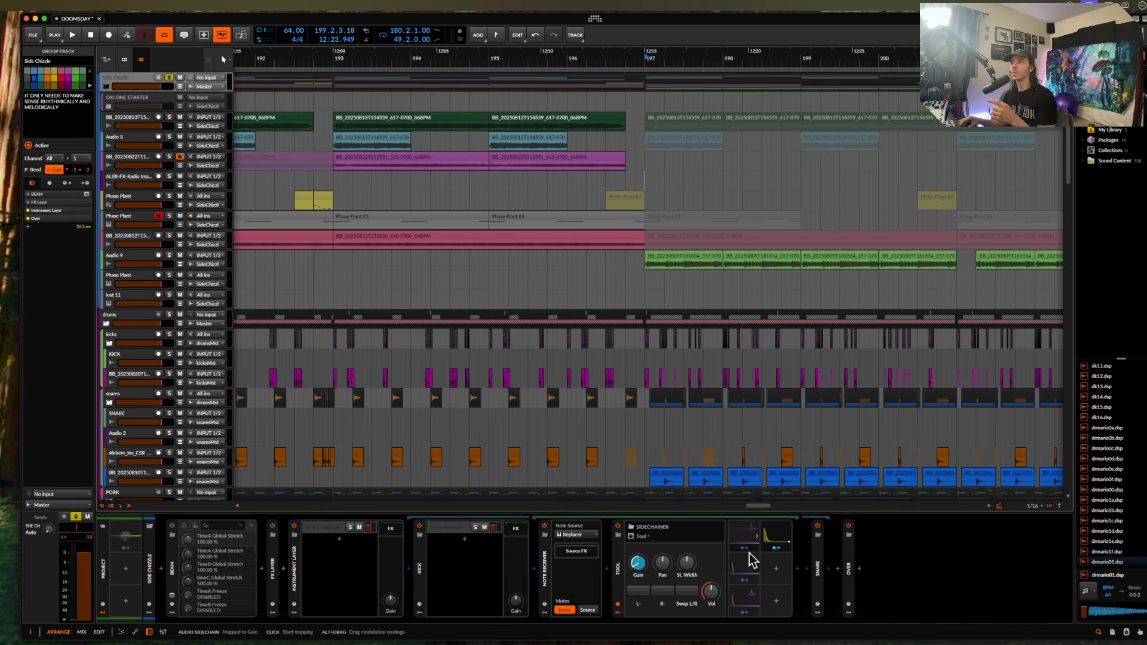
pyautogui.click(774, 542)
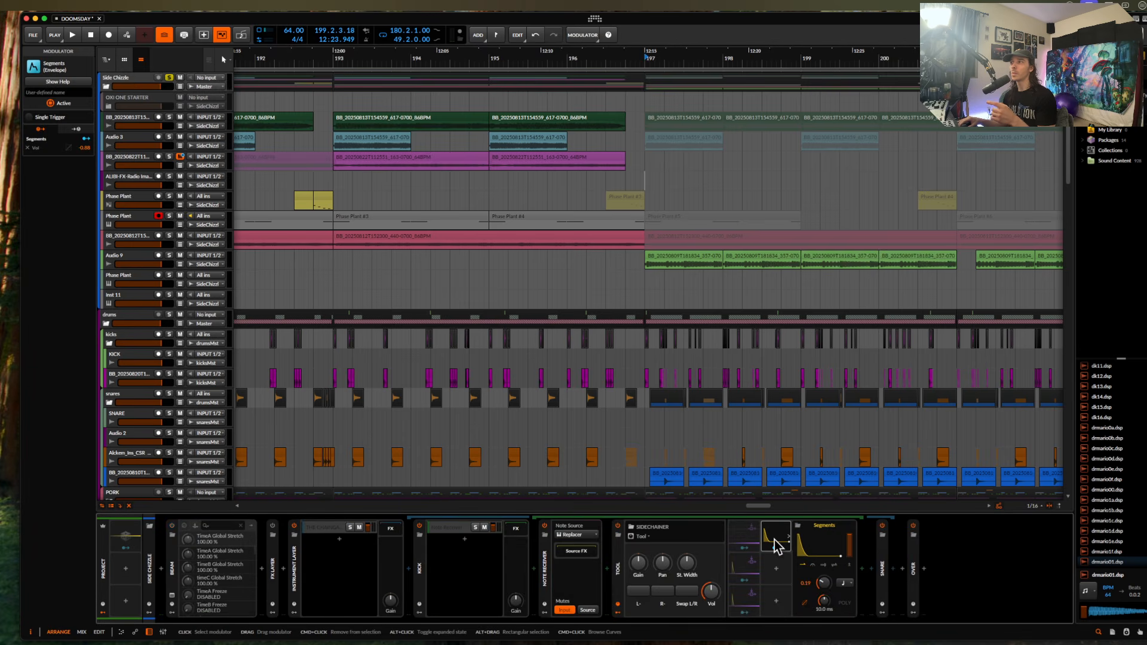
pyautogui.click(621, 590)
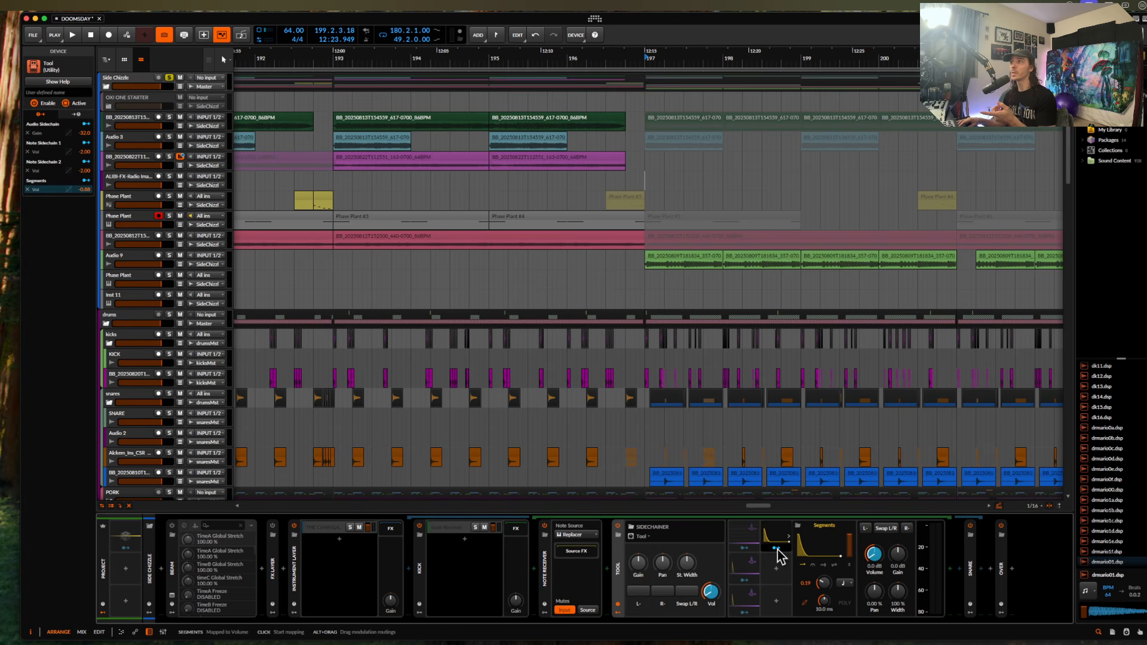
pyautogui.click(819, 548)
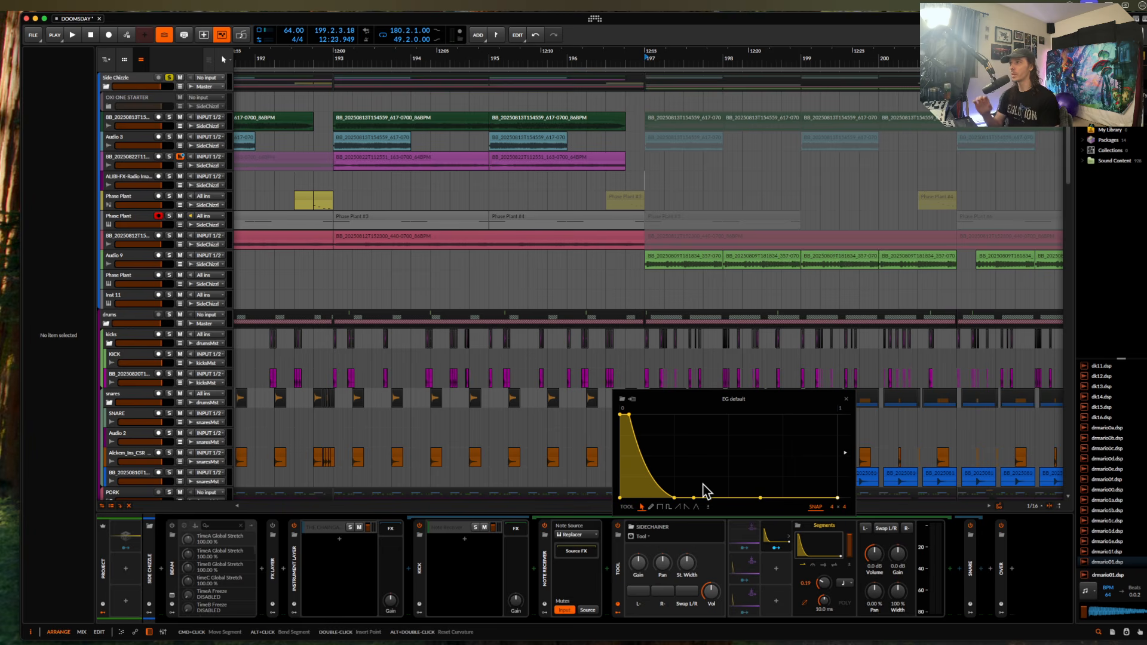
# - Play the drop sections from bars 193 and 197 to hear the KICK and SNARE devices' ducking, and stop playback
pyautogui.press('space')
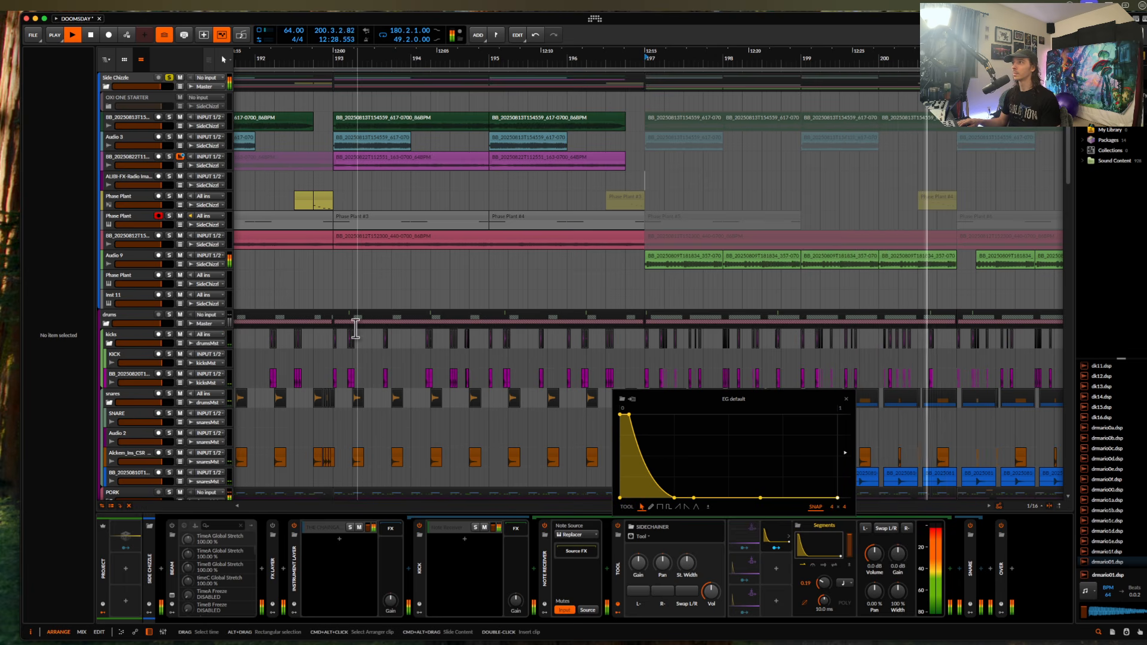
pyautogui.press('space')
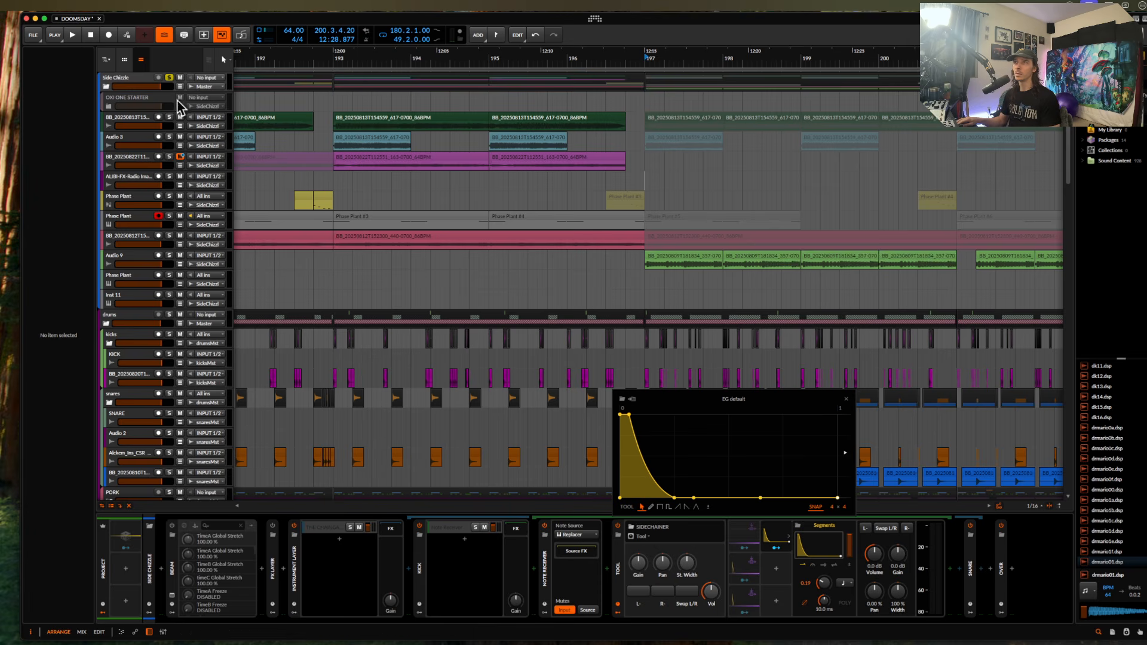
pyautogui.click(374, 120)
pyautogui.press('space')
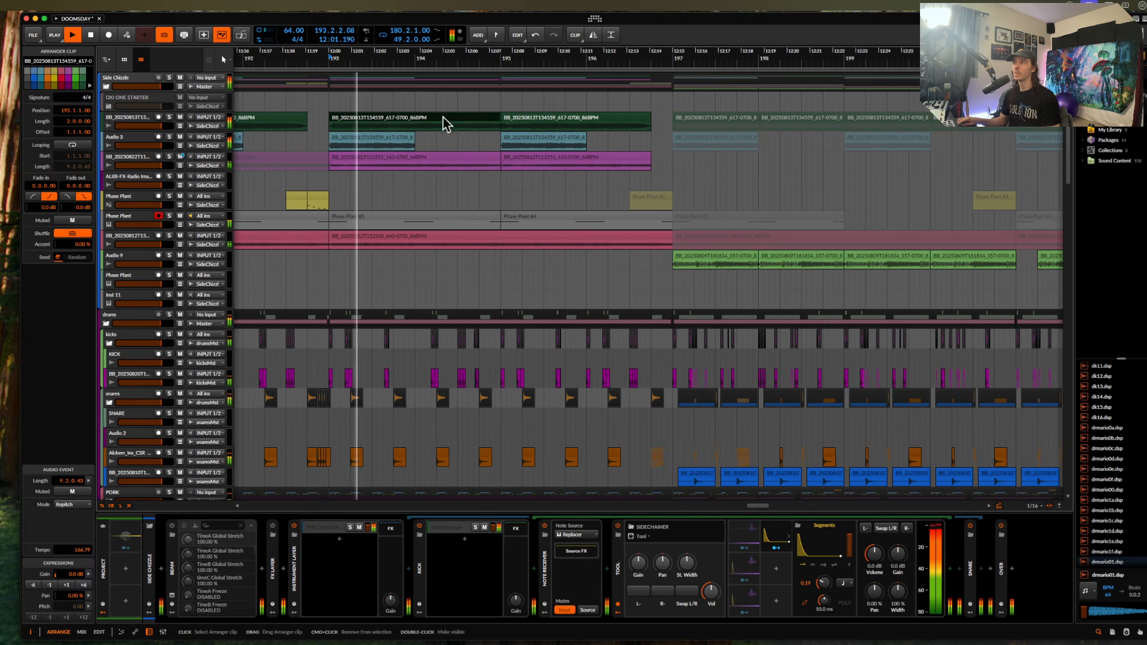
pyautogui.click(674, 108)
pyautogui.scroll(2, 674, 108)
pyautogui.scroll(-4, 674, 108)
pyautogui.press('space')
pyautogui.press('space')
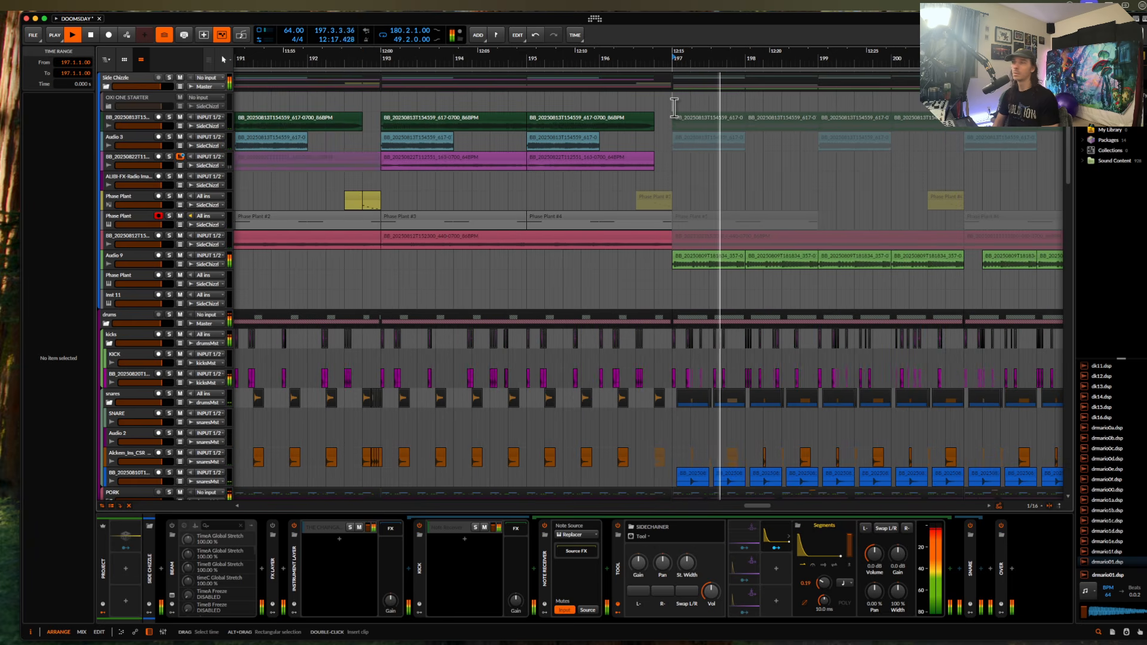
pyautogui.scroll(-1, 658, 110)
pyautogui.scroll(-2, 658, 110)
pyautogui.press('space')
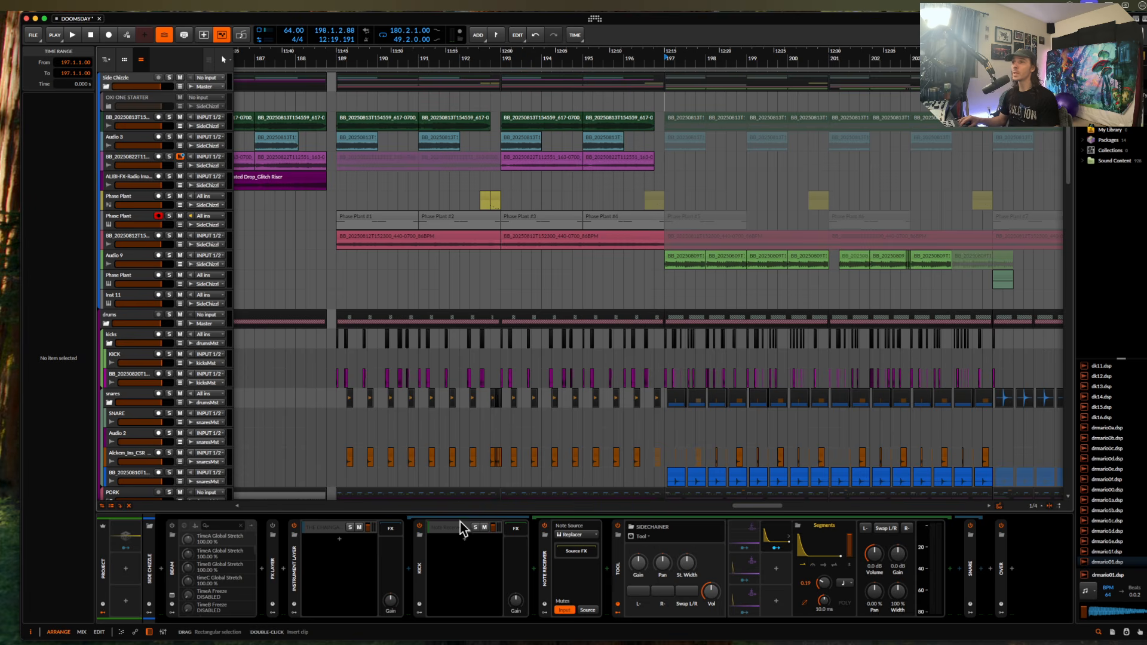
# - Collapse the KICK layer device and close the DOOMSDAY project, saving its changes
pyautogui.doubleClick(421, 547)
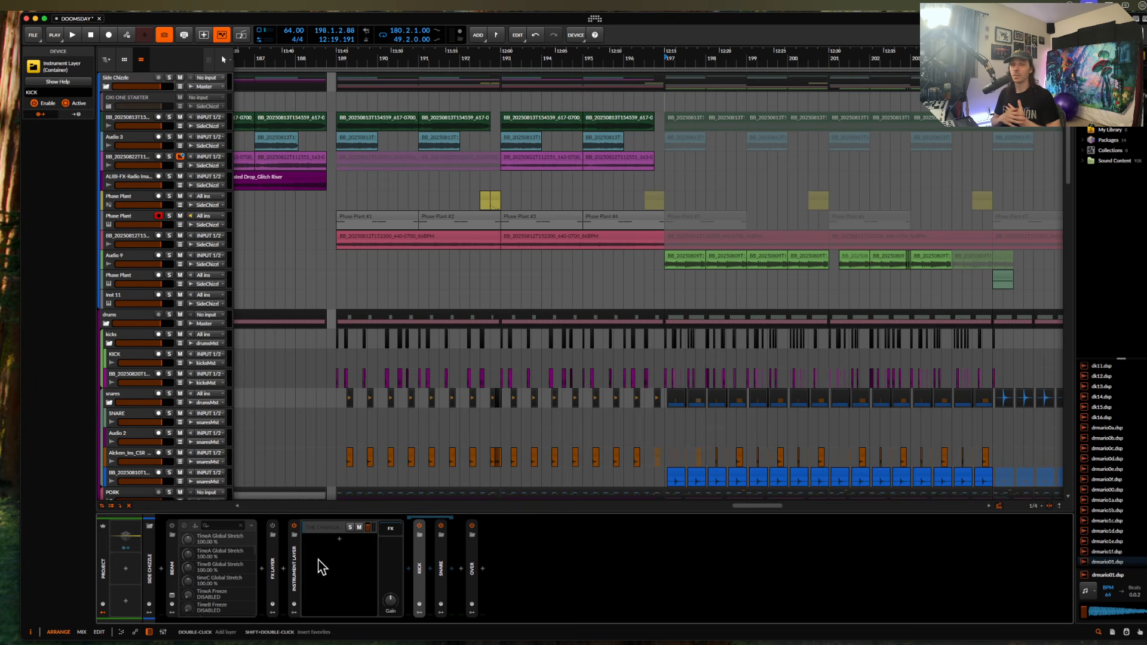
pyautogui.click(99, 19)
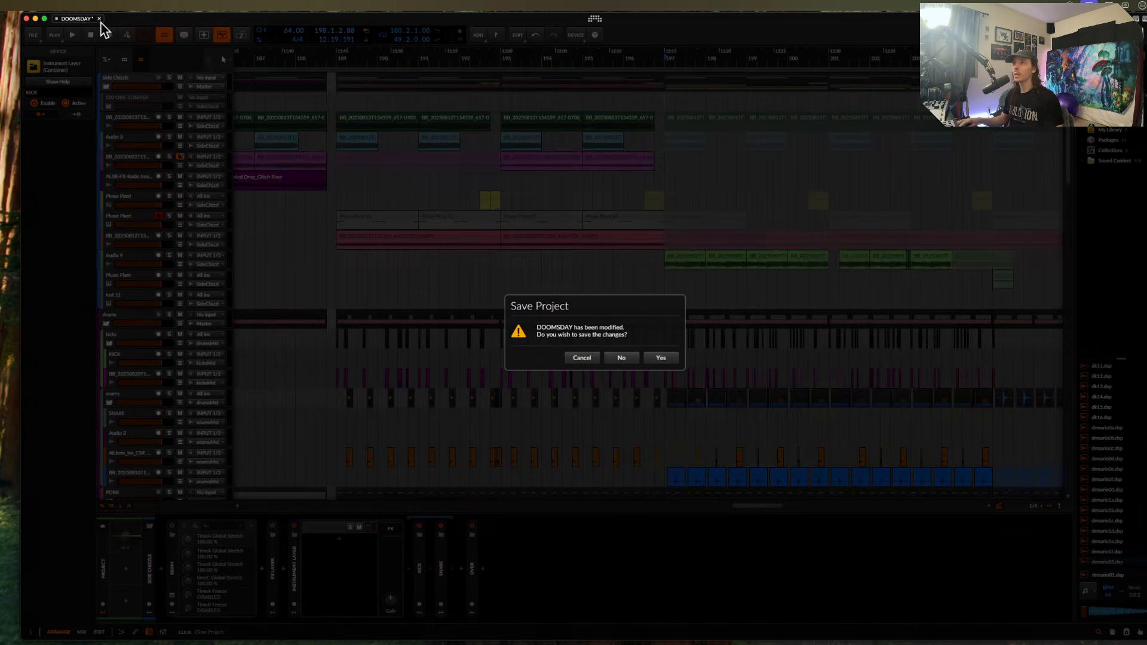
pyautogui.click(665, 358)
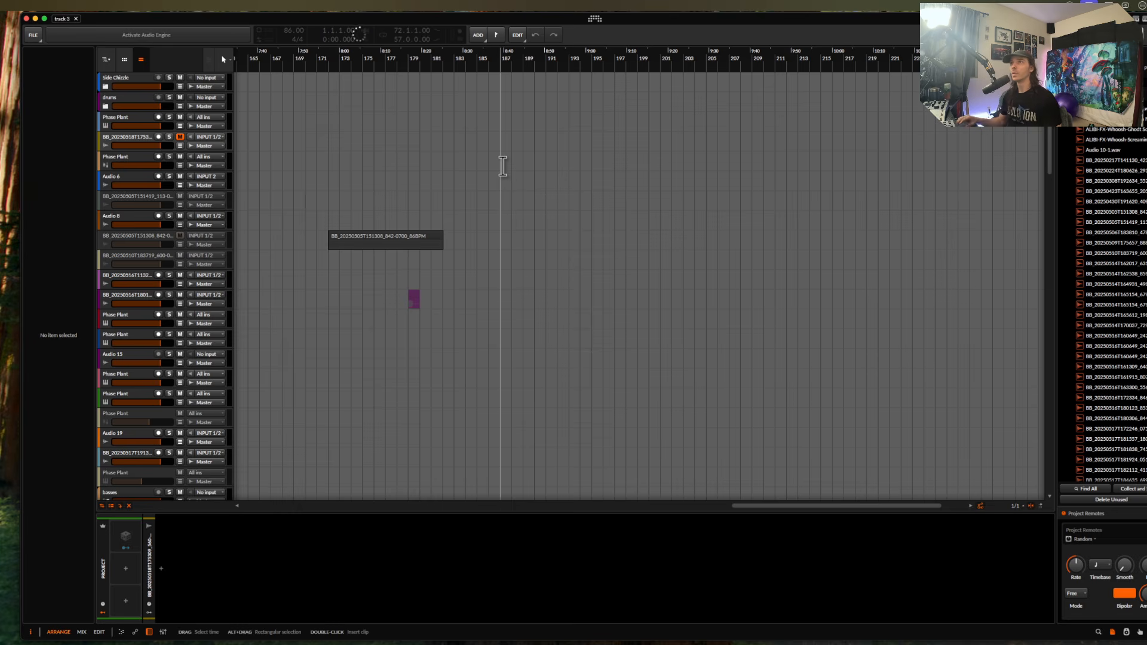
# - Look over the track 3 project's arrangement and locate the dense clip section starting around bar 88
pyautogui.scroll(-5, 300, 128)
pyautogui.scroll(-5, 300, 128)
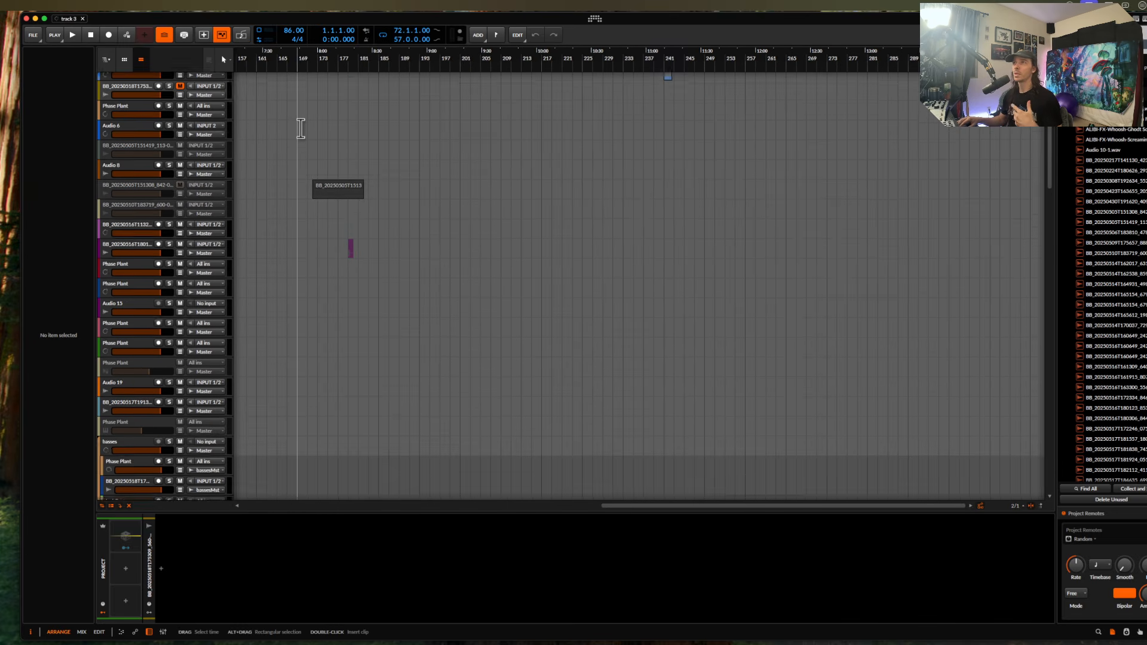
pyautogui.scroll(-3, 299, 128)
pyautogui.scroll(-4, 300, 128)
pyautogui.scroll(5, 300, 128)
pyautogui.hscroll(-4, 300, 128)
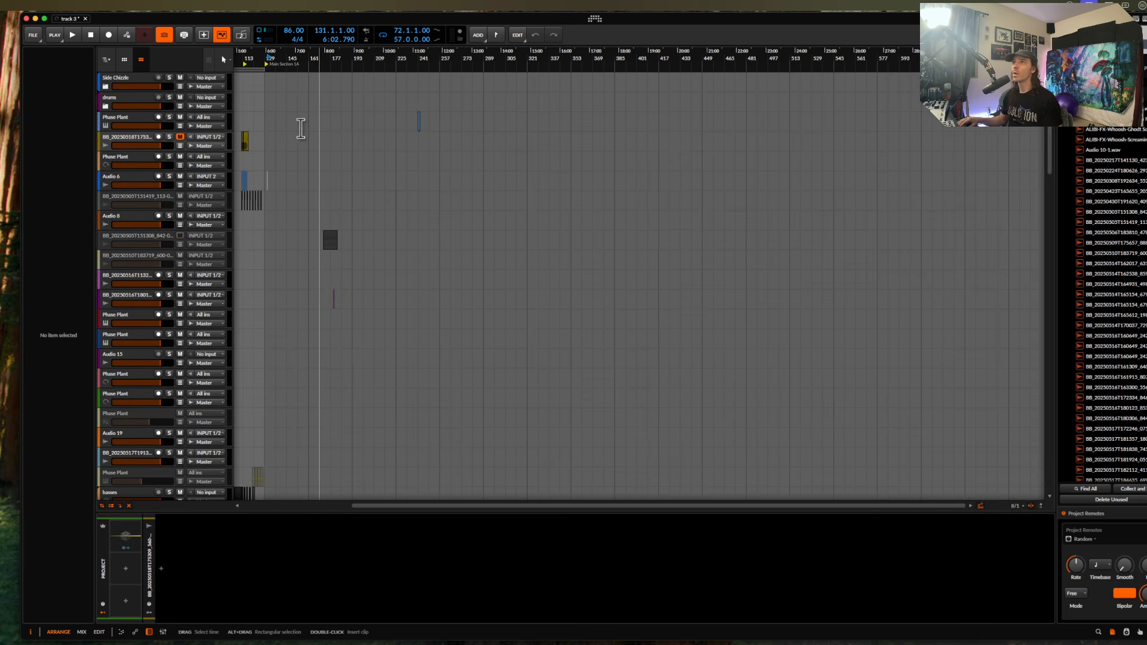
pyautogui.hscroll(-4, 300, 128)
pyautogui.scroll(-4, 300, 127)
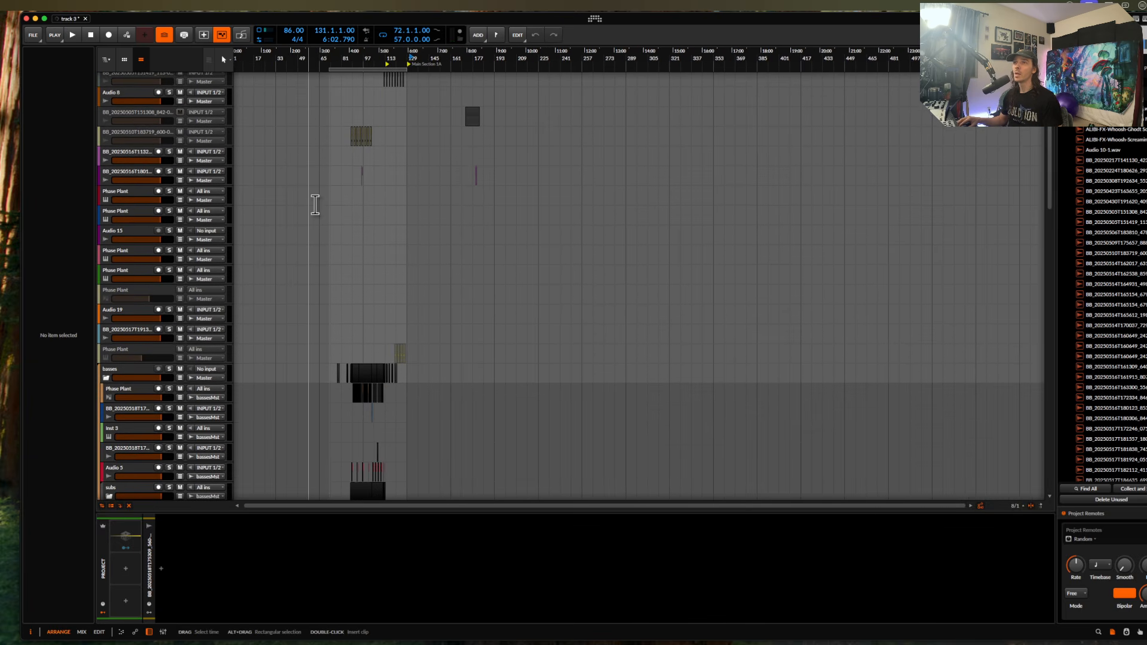
pyautogui.scroll(3, 315, 205)
pyautogui.scroll(8, 315, 205)
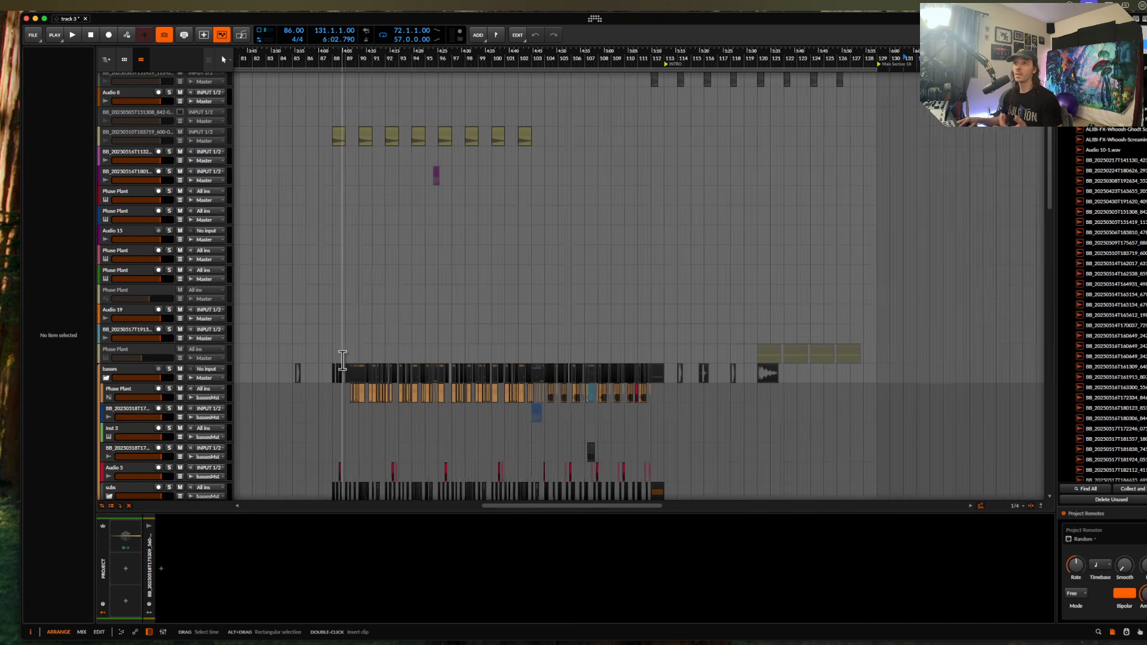
# - Inspect the device chains of the basses group and its subs subgroup
pyautogui.click(132, 374)
pyautogui.scroll(-1, 130, 377)
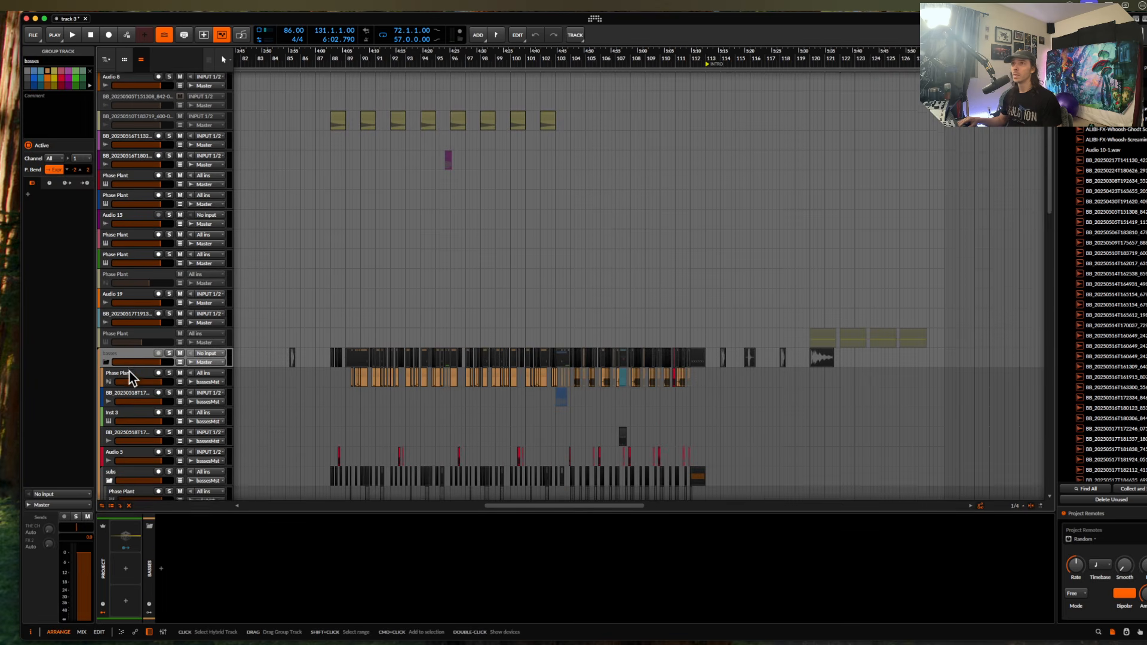
pyautogui.scroll(-5, 131, 378)
pyautogui.click(131, 378)
pyautogui.scroll(-3, 131, 377)
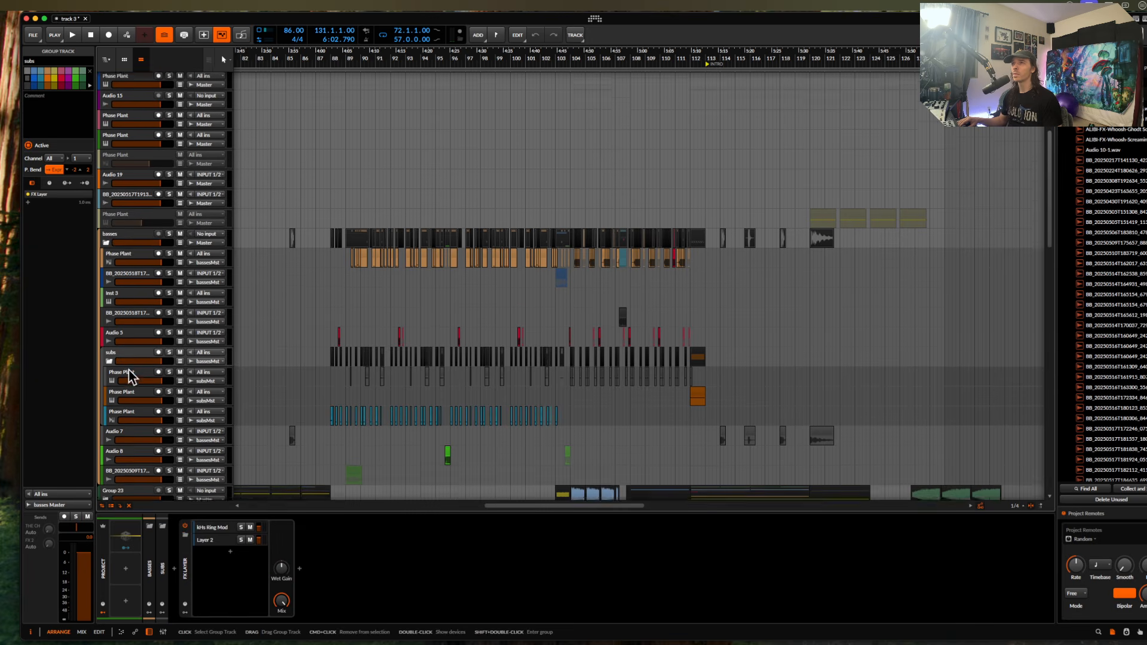
# - Inspect the drums group's device chain and unfold the group to look over its tracks around bar 88
pyautogui.scroll(-4, 130, 377)
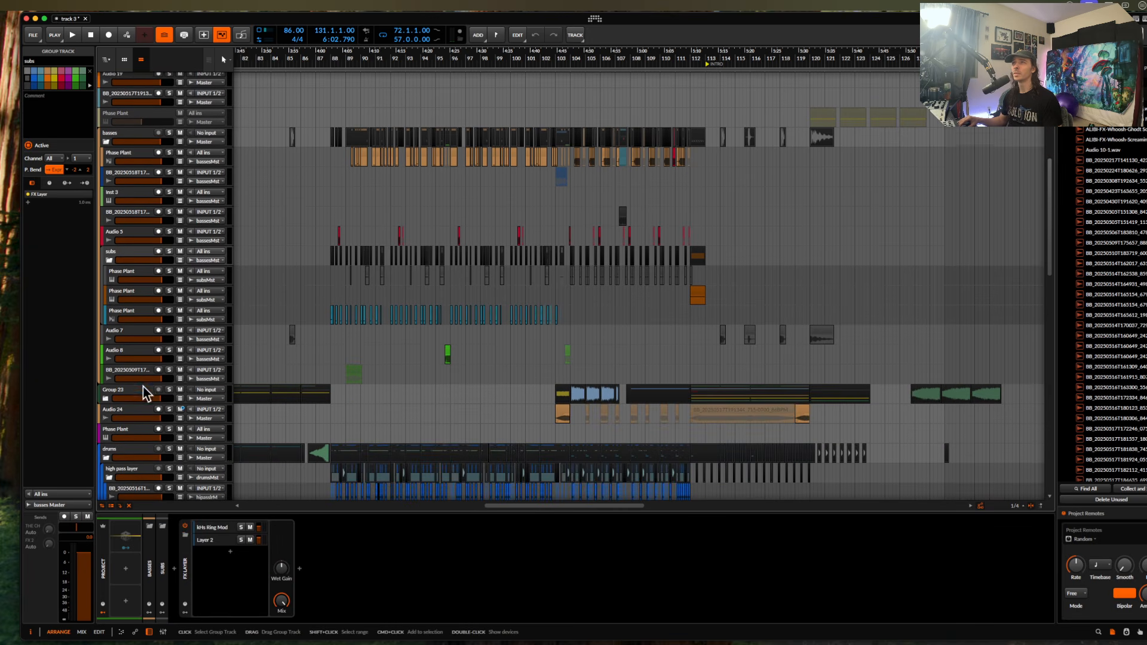
pyautogui.scroll(-2, 142, 384)
pyautogui.click(145, 416)
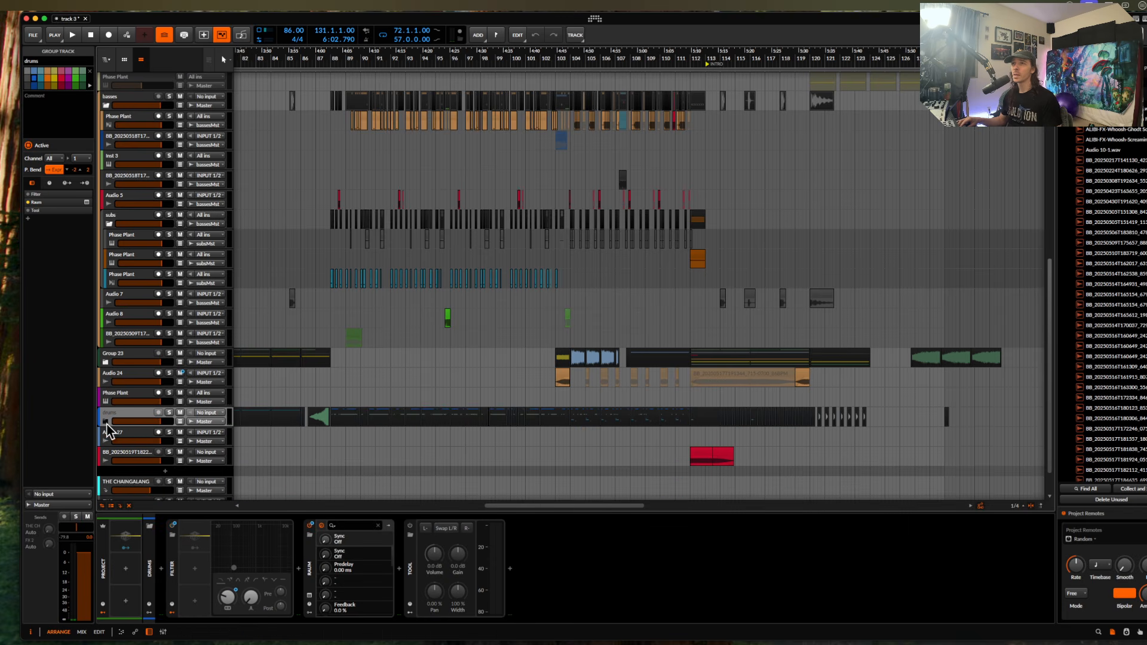
pyautogui.click(357, 363)
pyautogui.scroll(-6, 360, 363)
pyautogui.scroll(5, 361, 363)
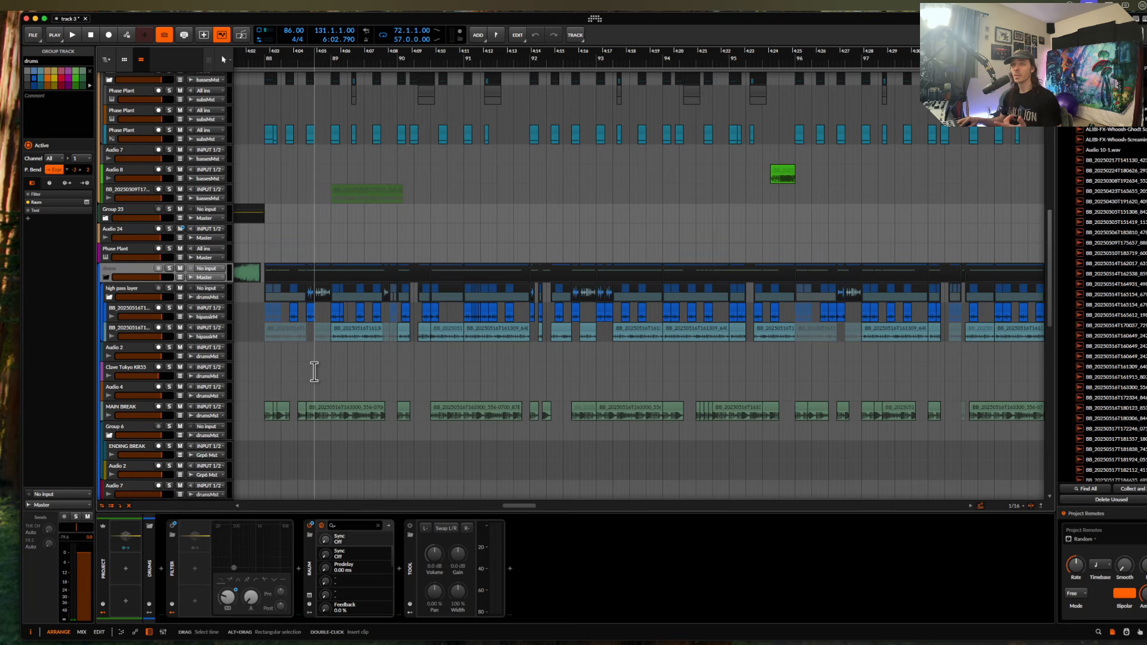
pyautogui.scroll(4, 281, 227)
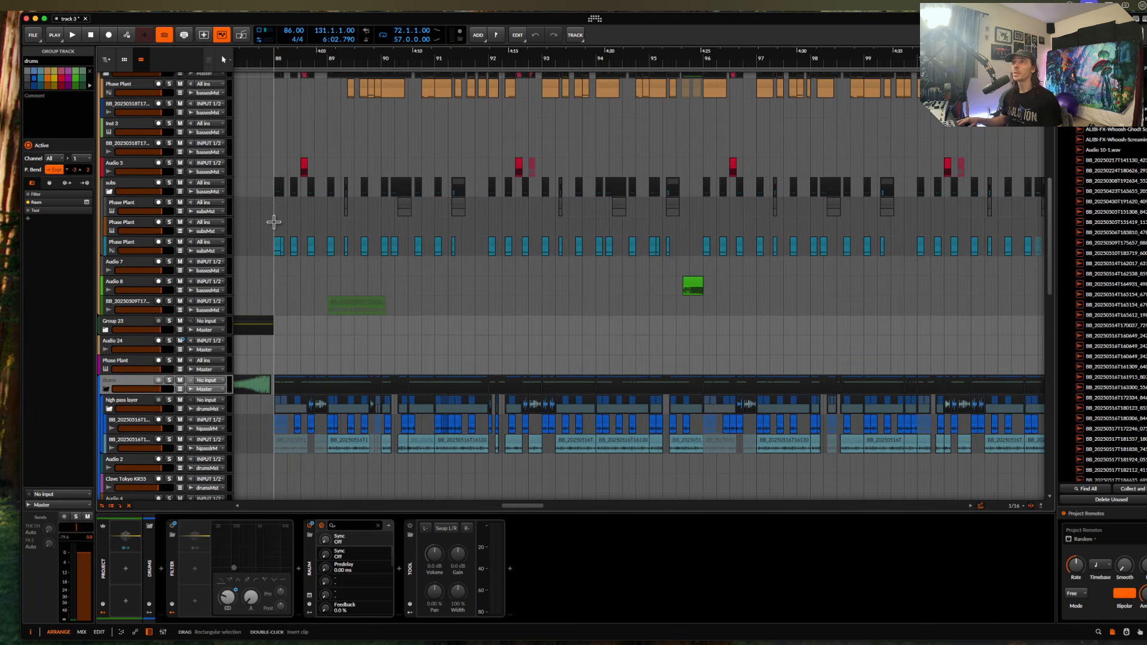
# - Play the arrangement from bar 87 to hear the basses and drums together
pyautogui.click(273, 222)
pyautogui.scroll(-8, 273, 222)
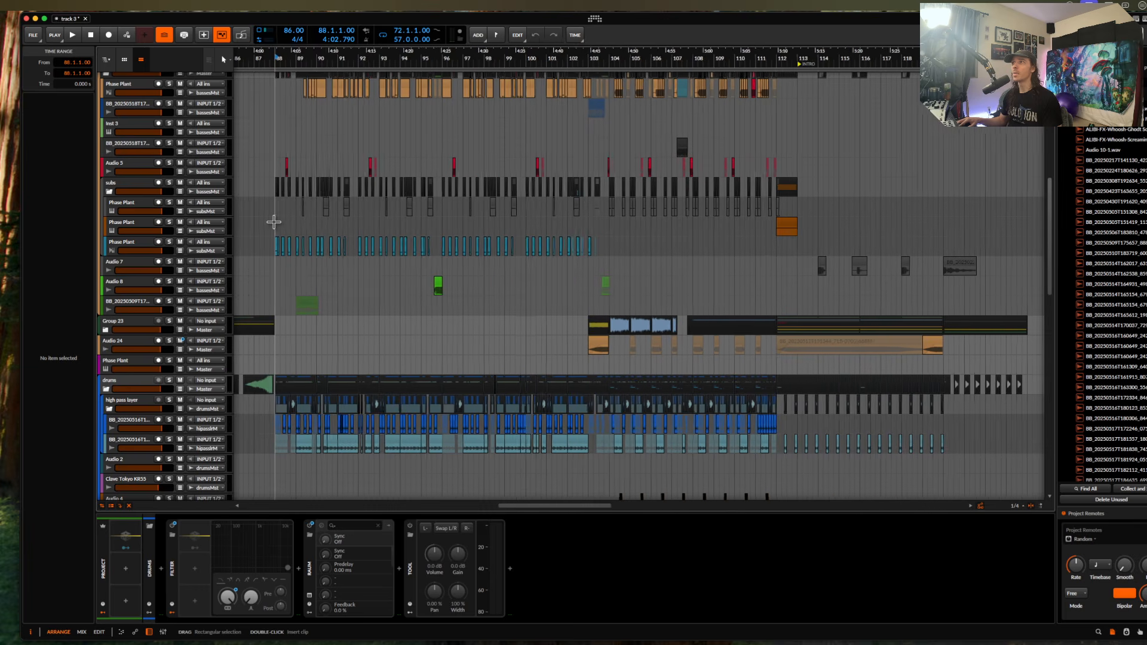
pyautogui.scroll(-1, 274, 222)
pyautogui.hscroll(-1, 275, 222)
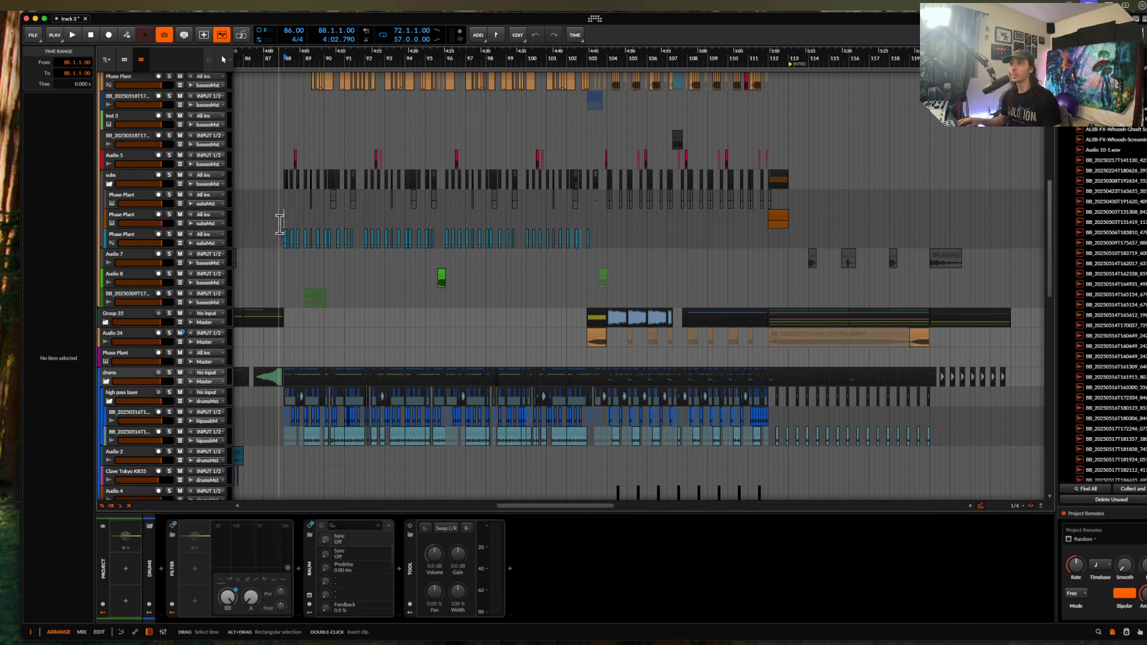
pyautogui.click(262, 220)
pyautogui.press('space')
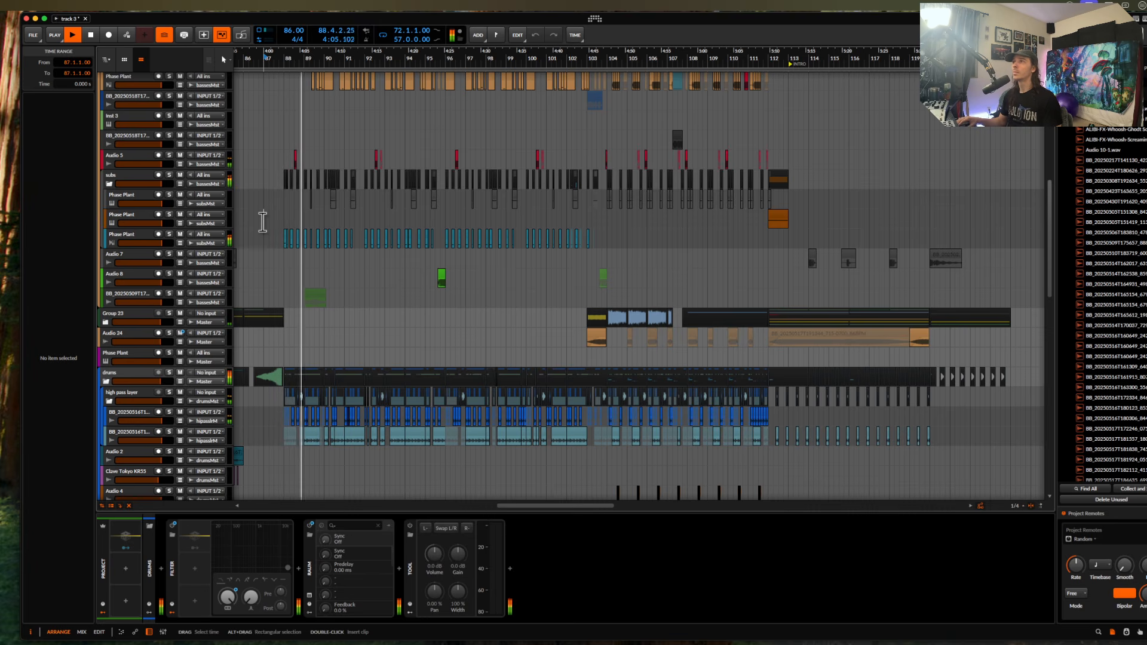
pyautogui.click(272, 186)
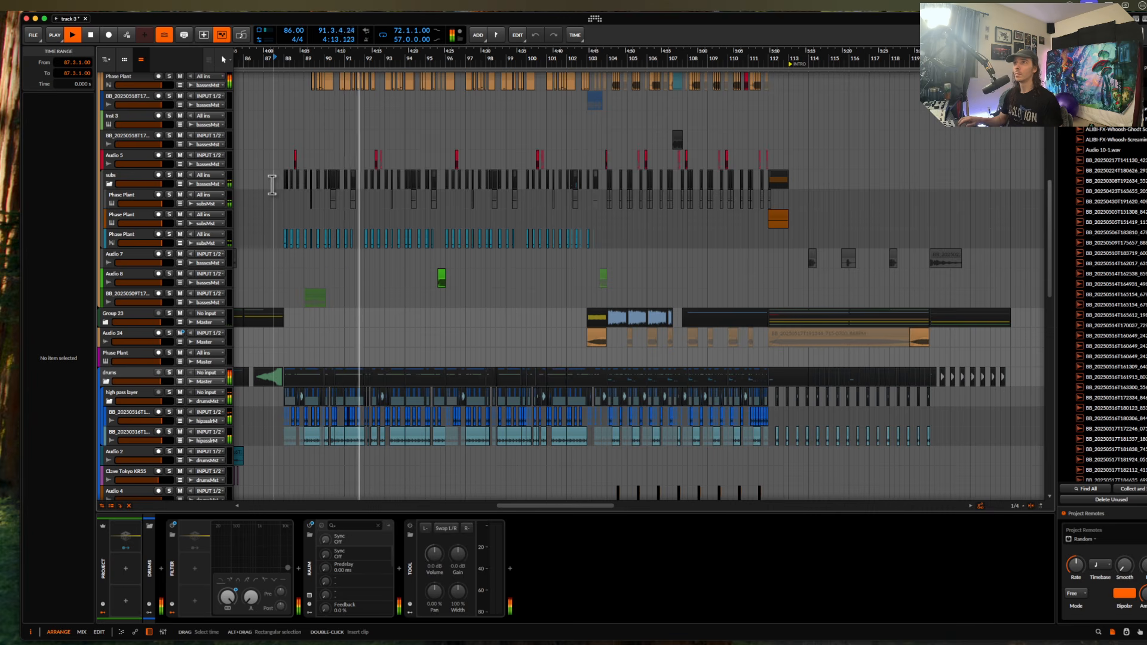
# - Show the master track's device chain and open its Pro-L 2 limiter to watch the levels during playback
pyautogui.scroll(-15, 167, 346)
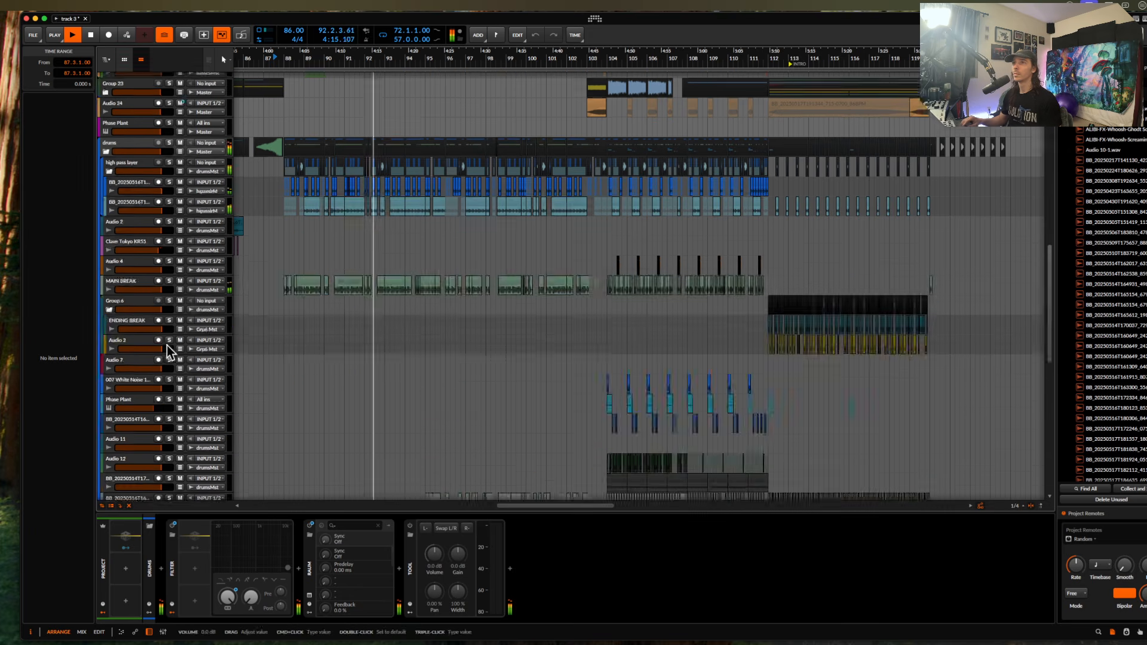
pyautogui.click(118, 495)
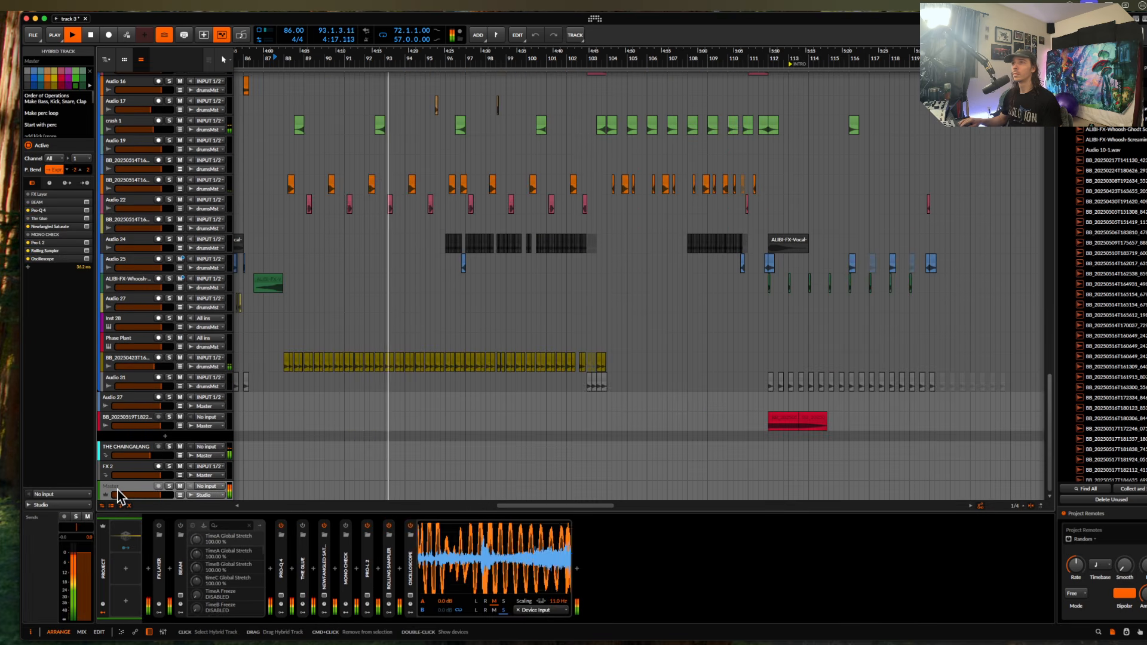
pyautogui.click(367, 596)
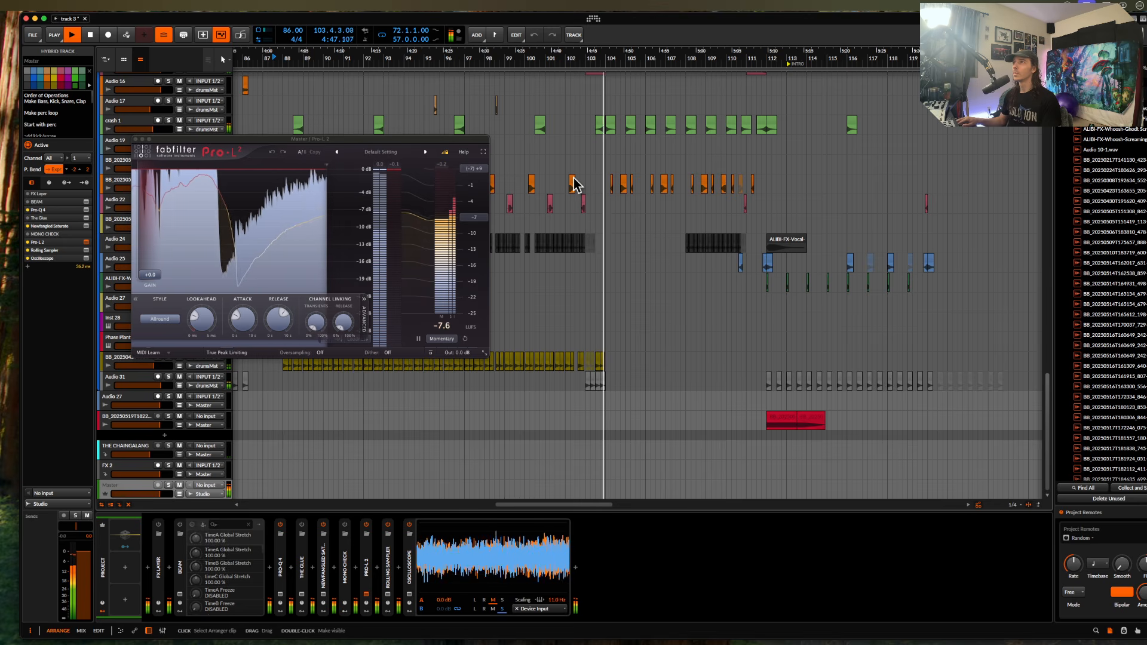
# - Stop playback and close the Pro-L 2 limiter window
pyautogui.scroll(-1, 573, 190)
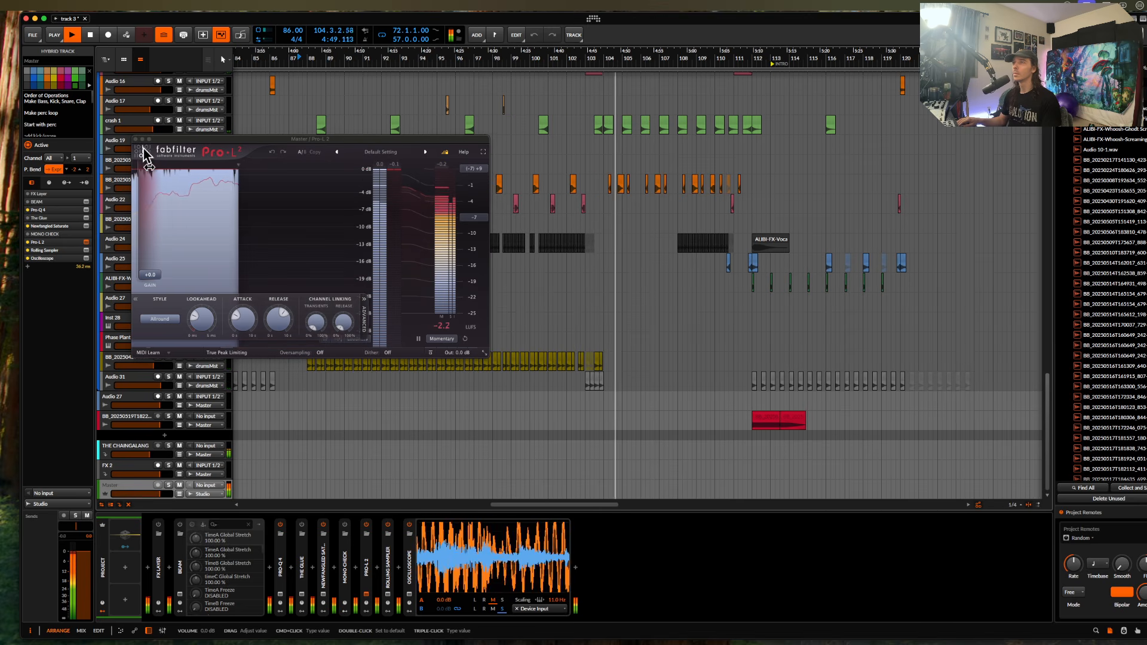
pyautogui.scroll(3, 616, 176)
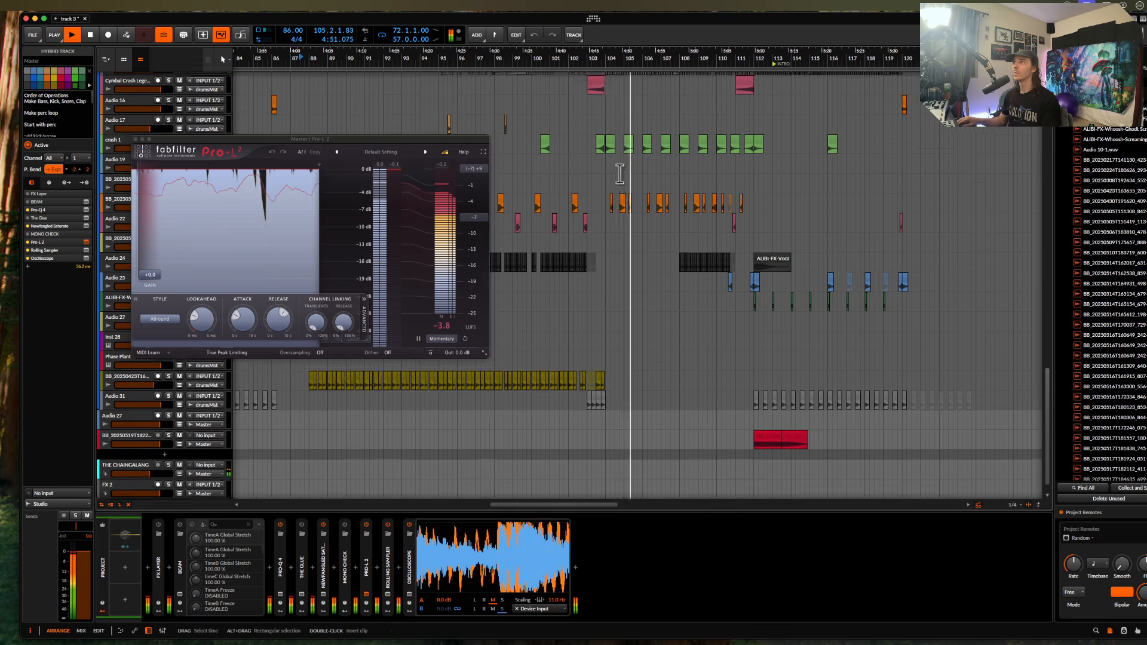
pyautogui.scroll(1, 616, 176)
pyautogui.press('space')
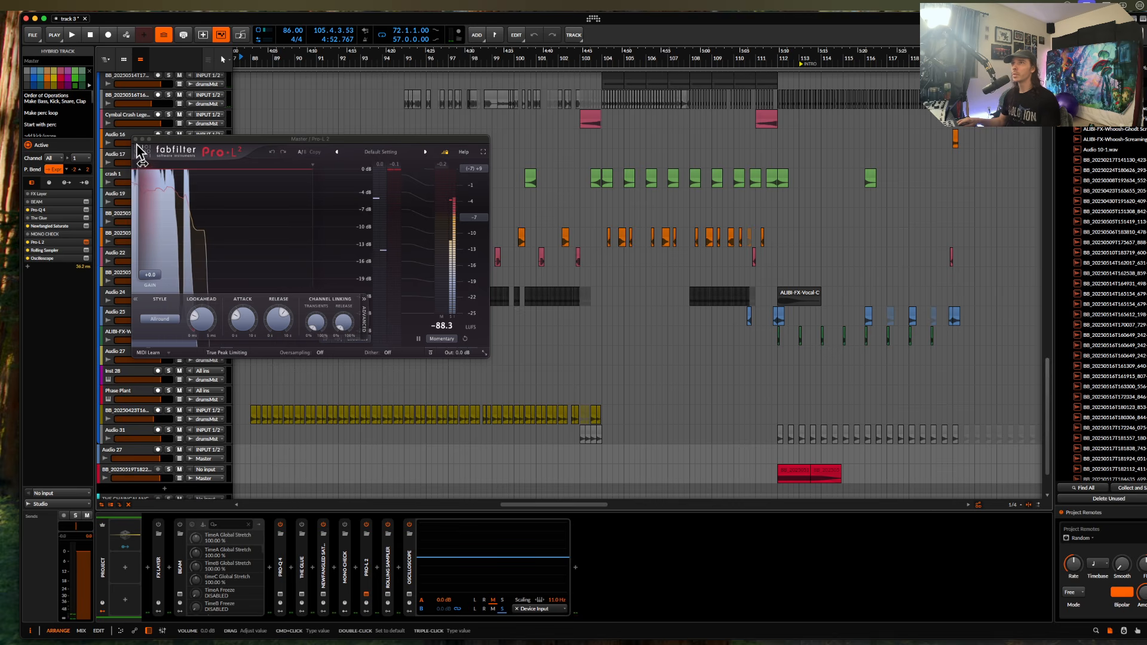
pyautogui.click(136, 140)
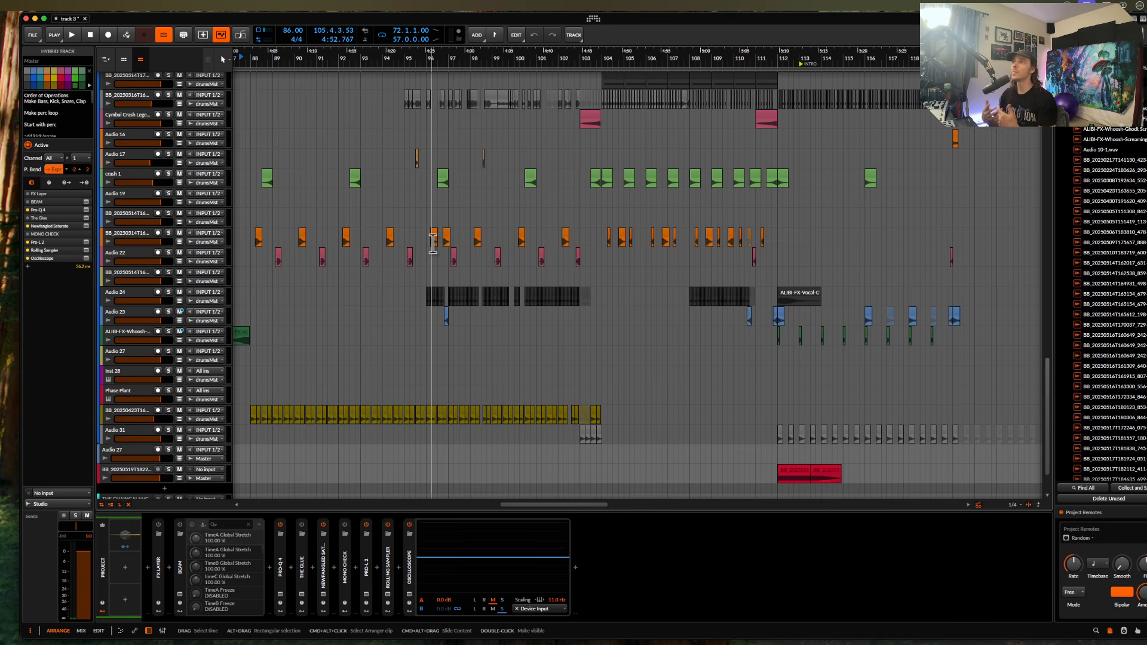
# - Look over the individual drum tracks and examine the clip pattern from bar 88 onward
pyautogui.scroll(-3, 432, 244)
pyautogui.scroll(4, 425, 244)
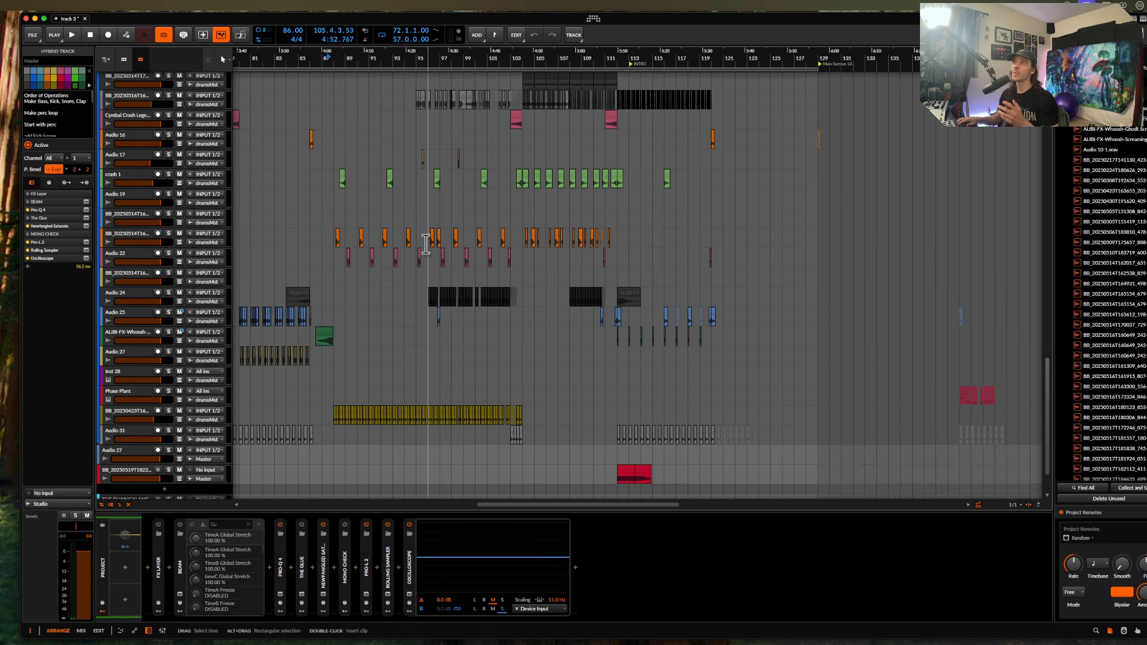
pyautogui.scroll(-1, 425, 244)
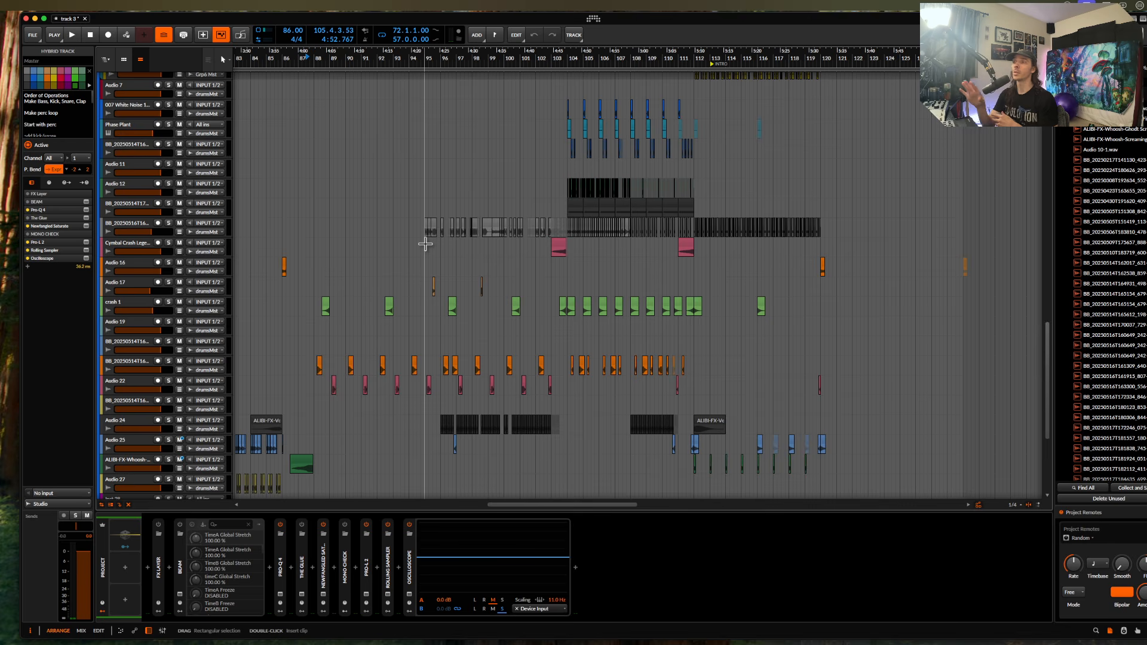
pyautogui.scroll(-5, 426, 245)
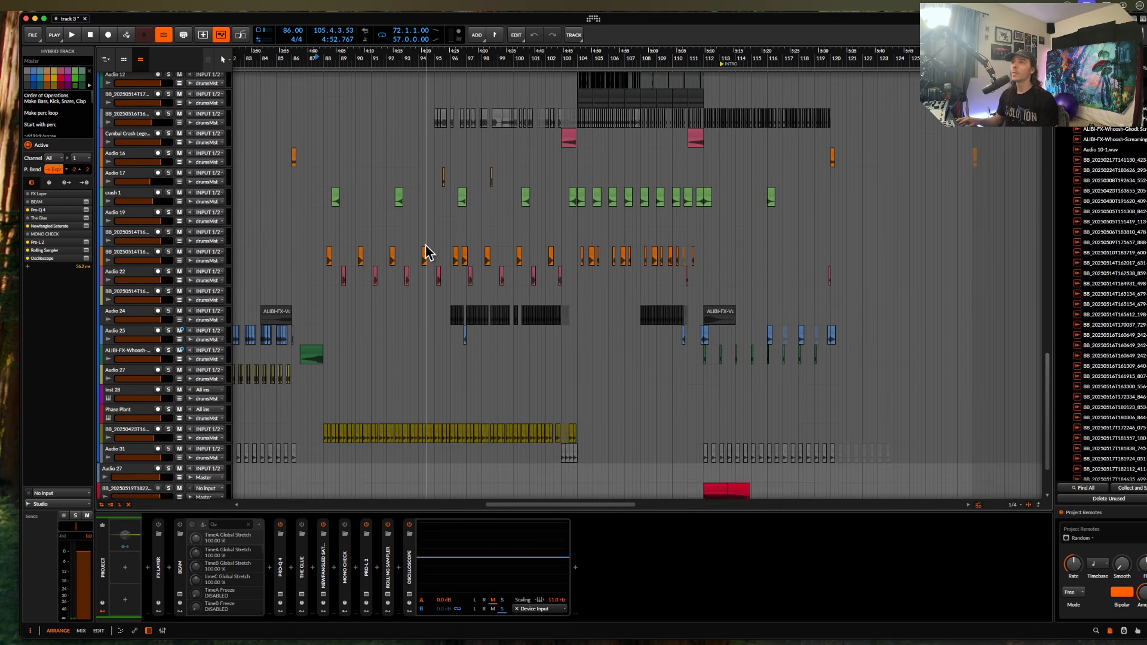
pyautogui.scroll(5, 426, 245)
pyautogui.scroll(-2, 445, 266)
pyautogui.scroll(-4, 444, 266)
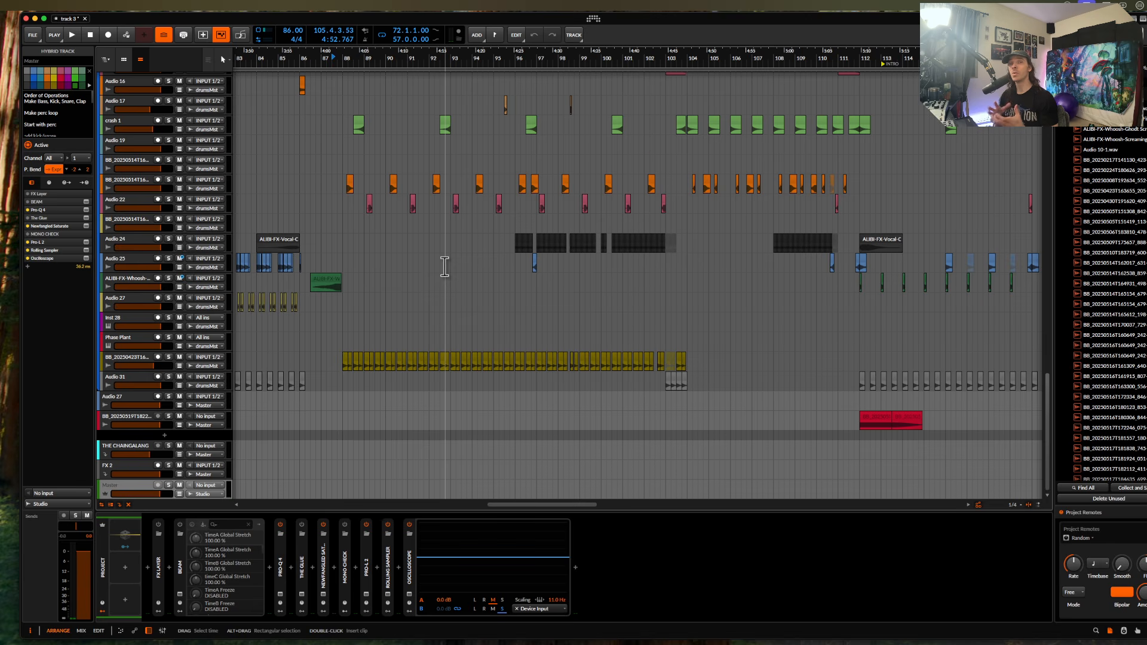
pyautogui.scroll(4, 459, 264)
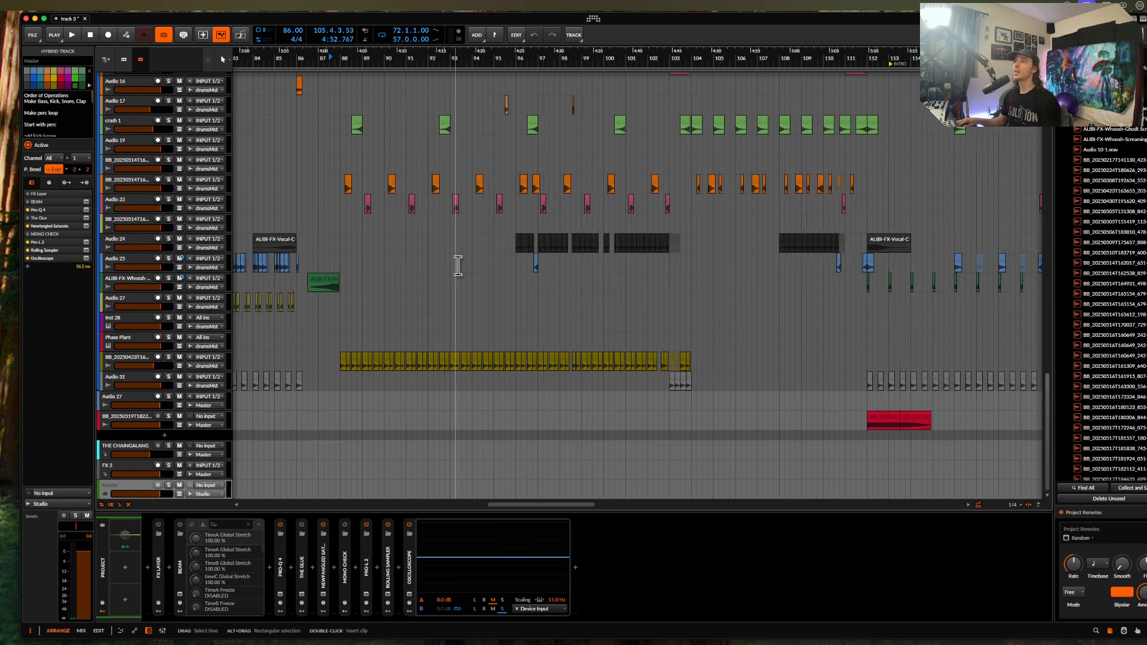
pyautogui.scroll(5, 383, 264)
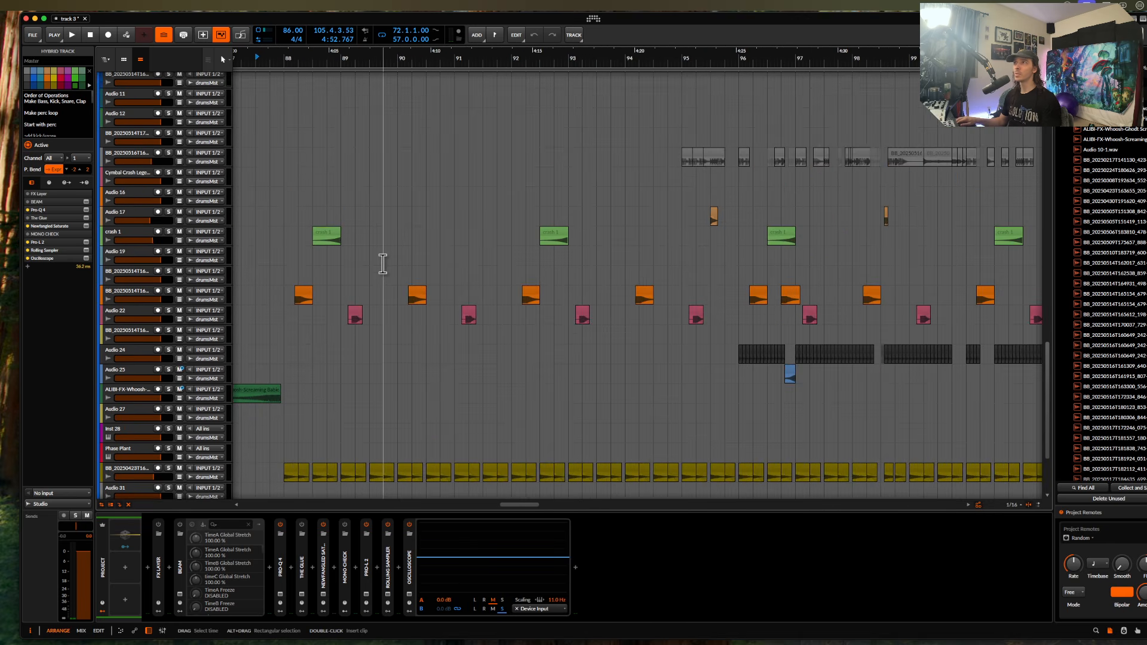
pyautogui.scroll(8, 382, 264)
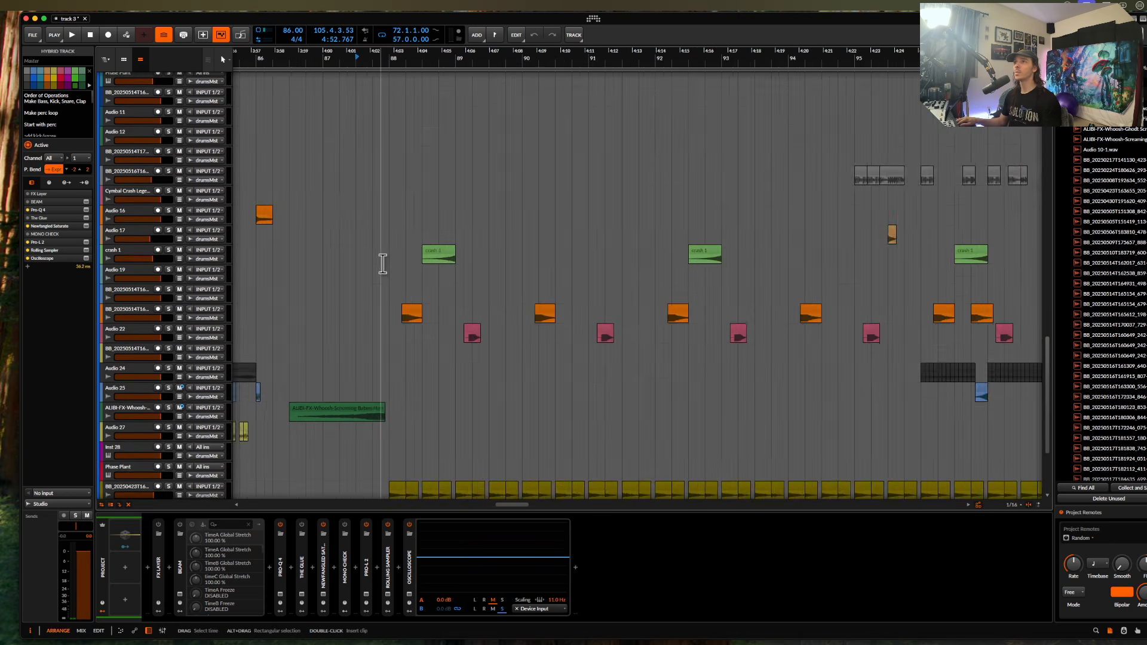
# - Solo the drum track with the orange clips, play it briefly from the clip at 88.1.4, and stop
pyautogui.click(429, 314)
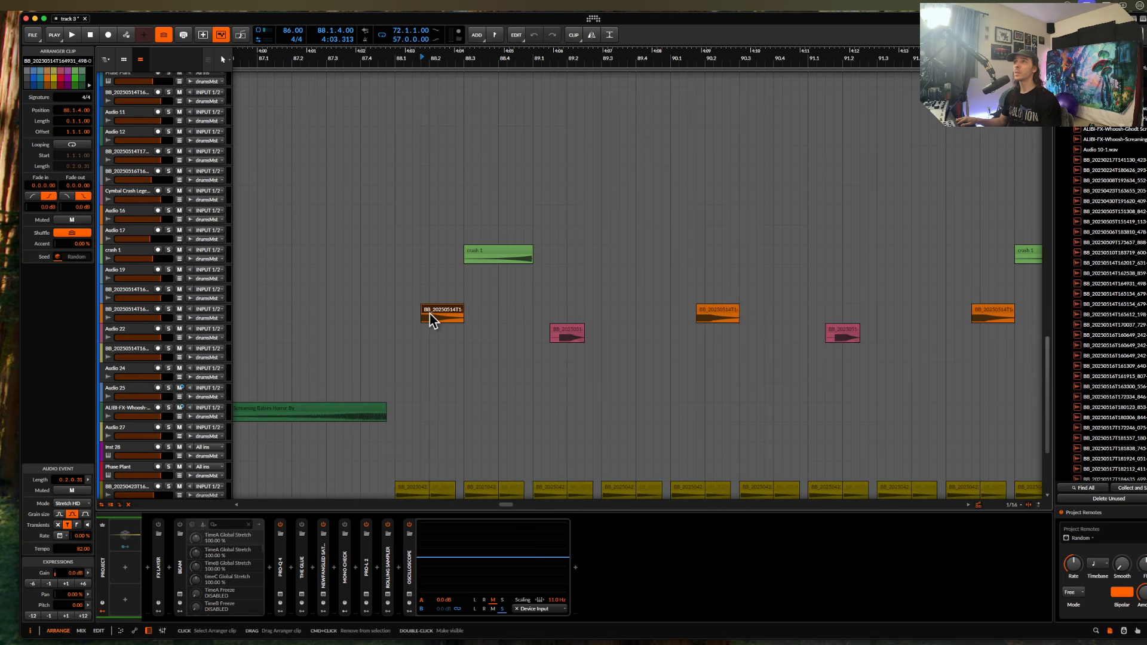
pyautogui.scroll(-2, 429, 313)
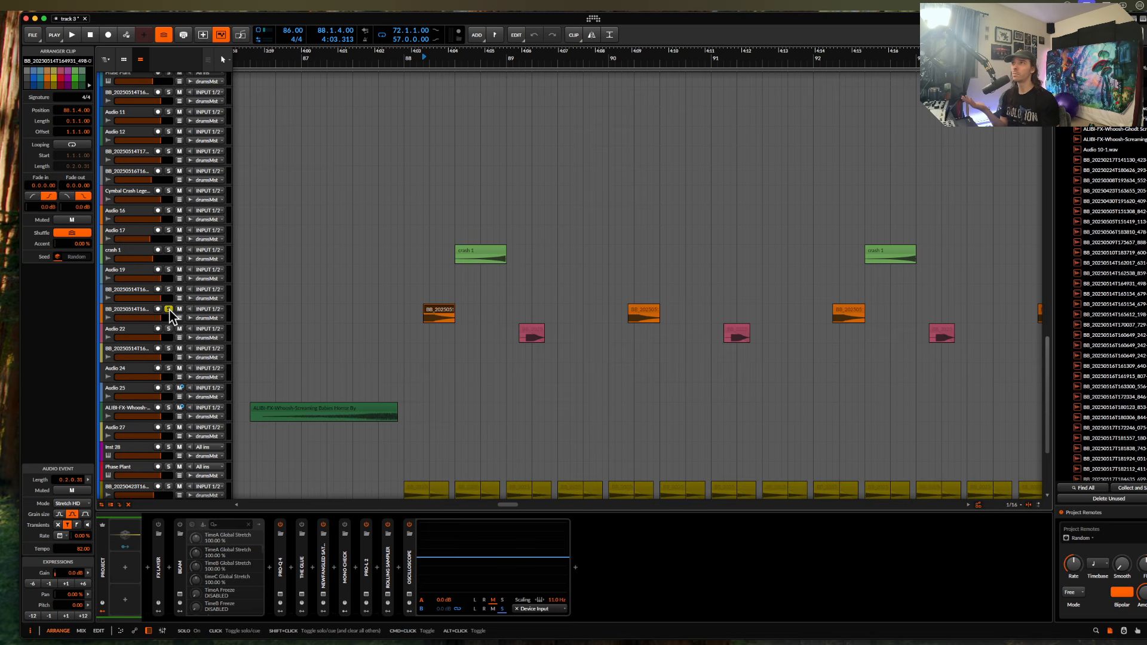
pyautogui.press('space')
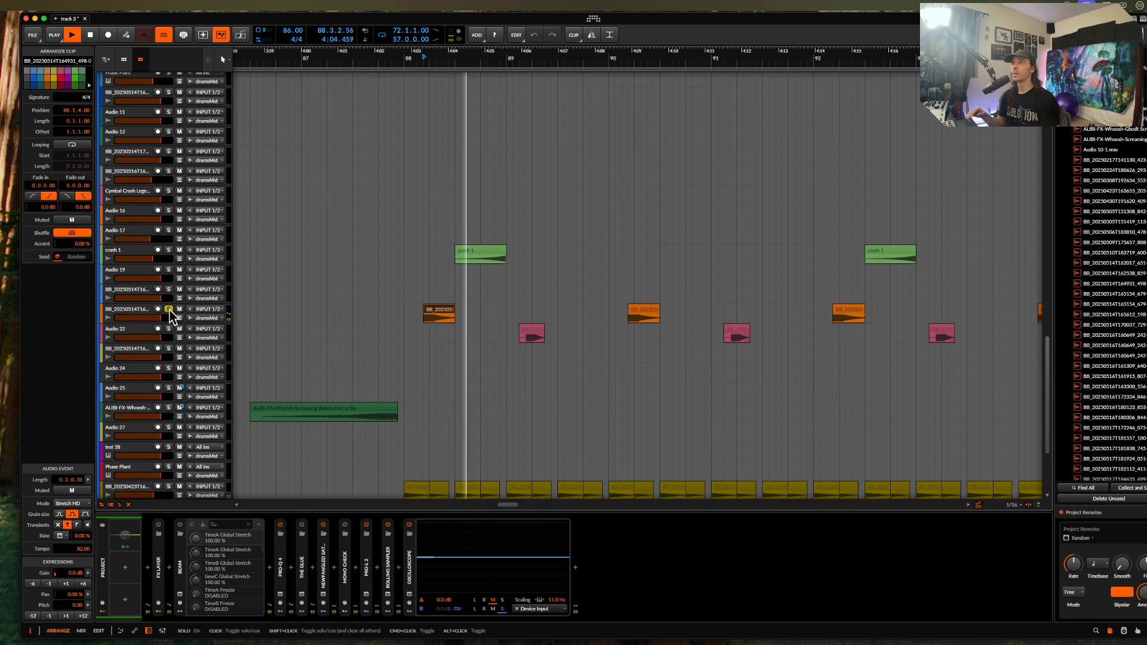
pyautogui.press('space')
pyautogui.scroll(-3, 436, 307)
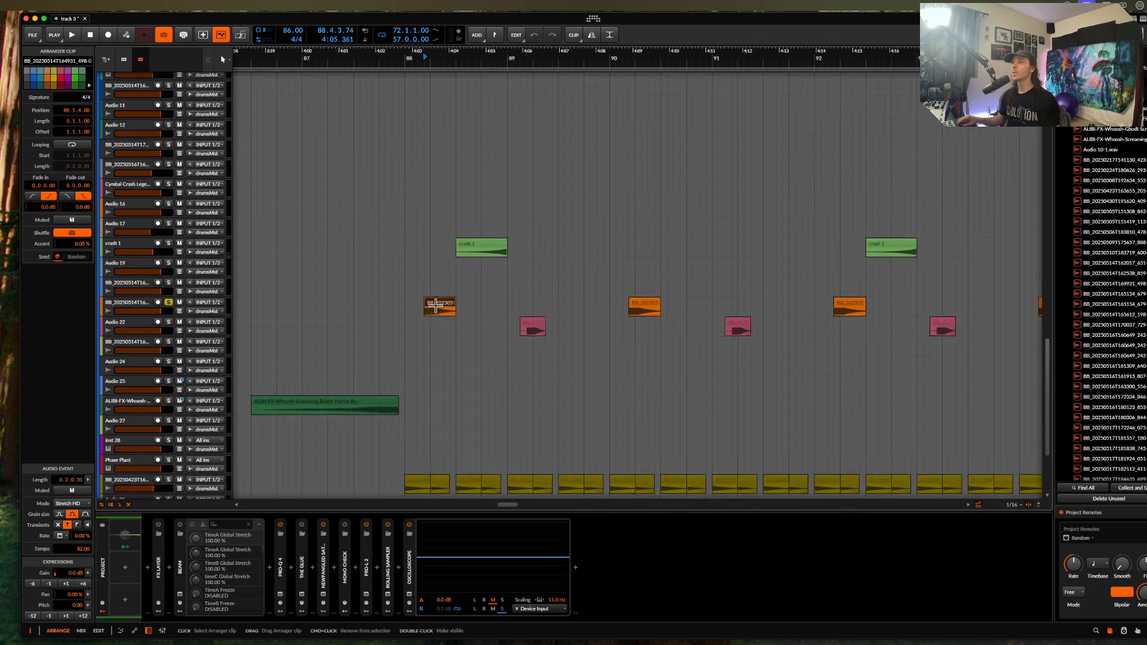
# - Solo the MAIN BREAK track, play it from its first clip at bar 88, and stop playback
pyautogui.scroll(10, 437, 306)
pyautogui.scroll(5, 437, 306)
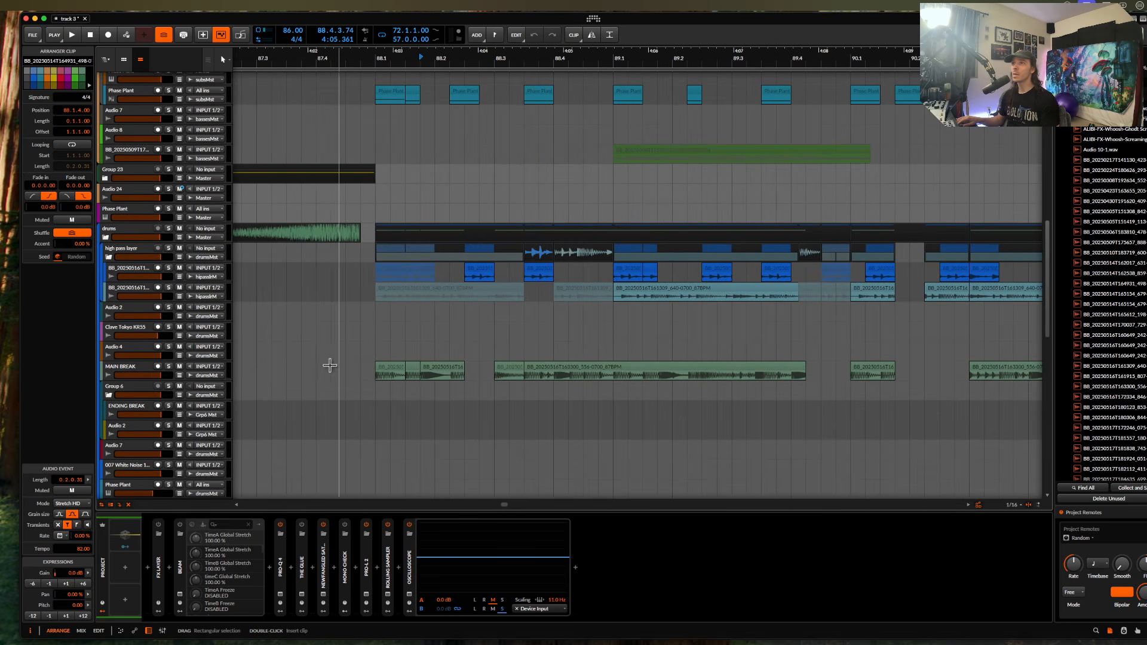
pyautogui.click(130, 375)
pyautogui.click(396, 374)
pyautogui.scroll(-1, 395, 374)
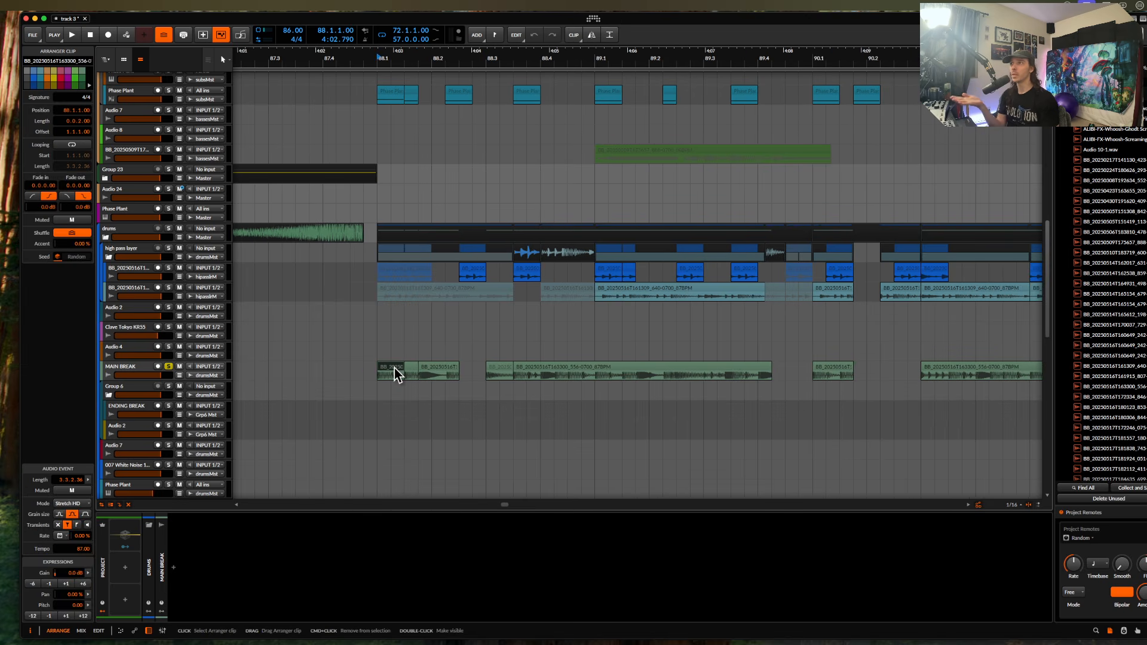
pyautogui.press('space')
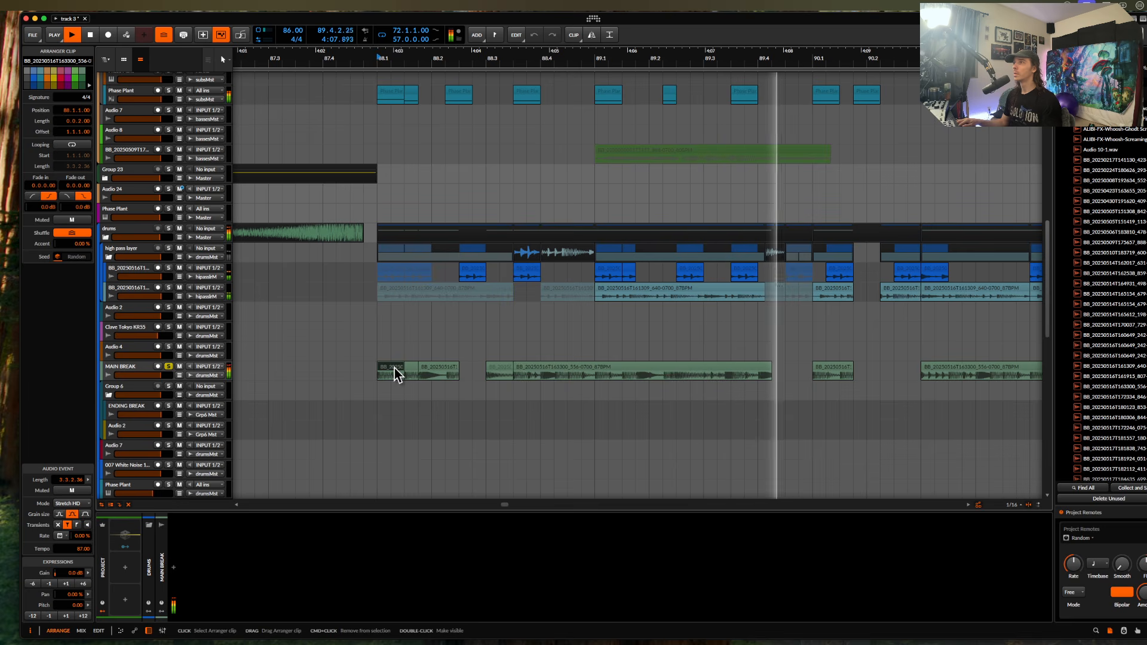
pyautogui.press('space')
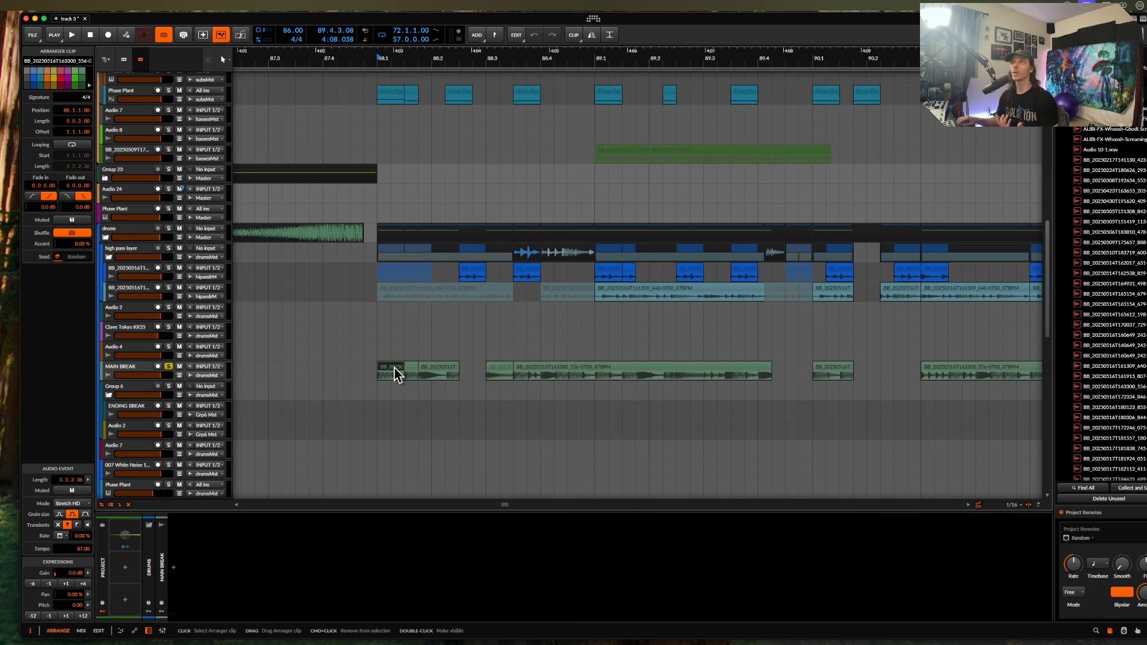
# - Insert the kHs Compactor plug-in into the basses group's empty device chain
pyautogui.scroll(5, 157, 256)
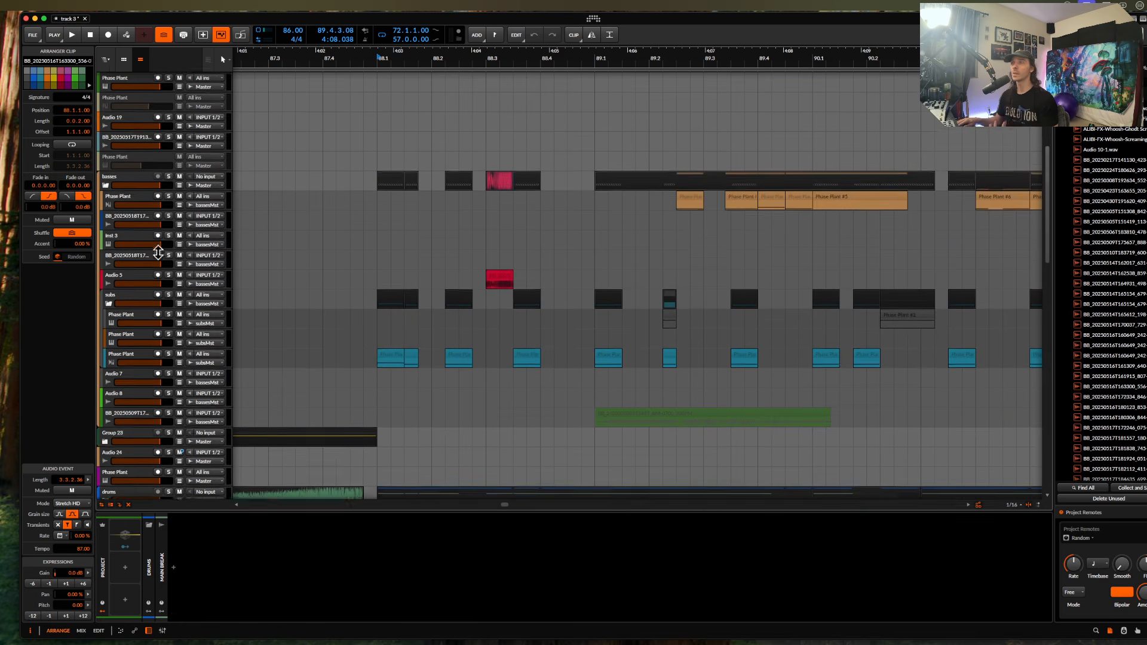
pyautogui.scroll(4, 158, 256)
pyautogui.click(145, 260)
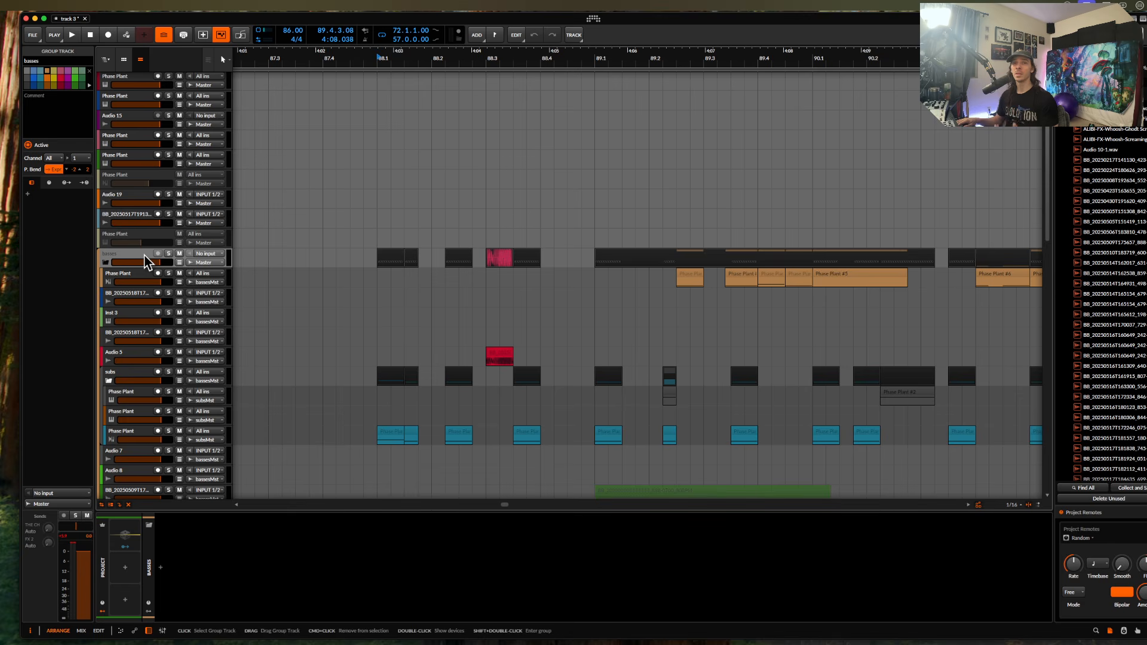
pyautogui.click(162, 568)
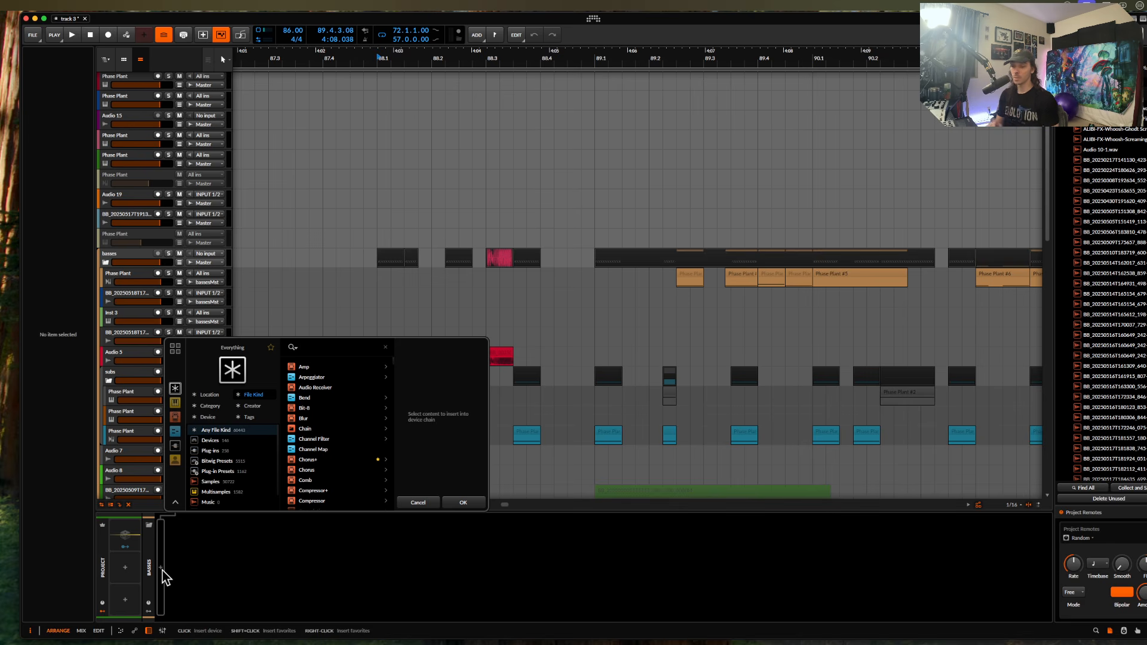
pyautogui.write('compac')
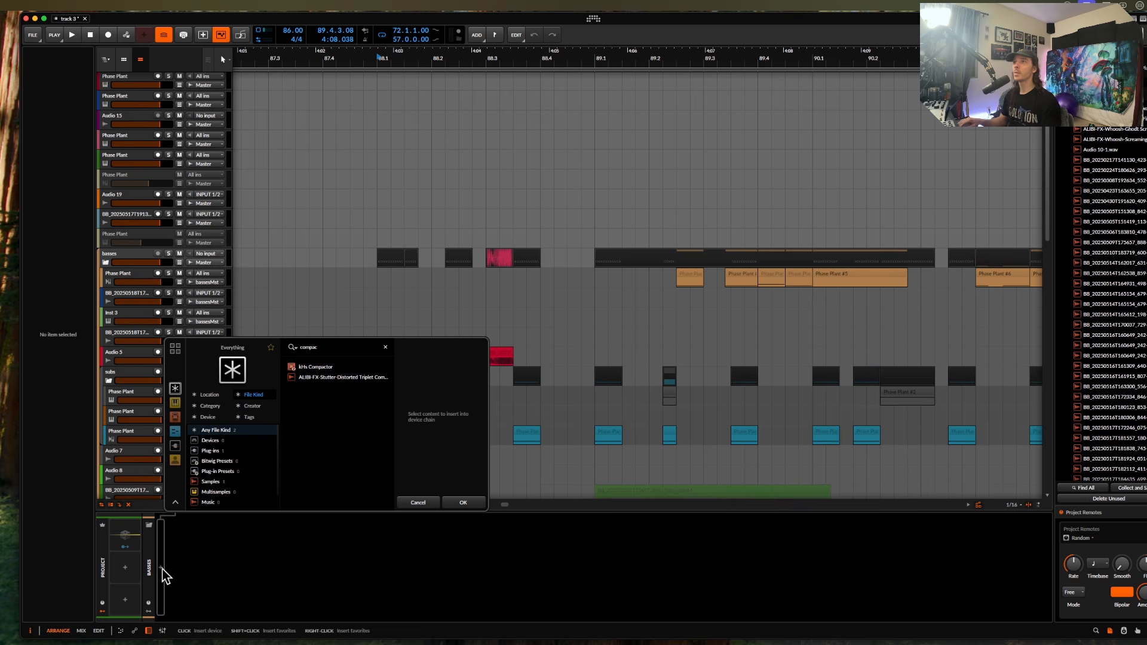
pyautogui.click(311, 366)
pyautogui.click(453, 501)
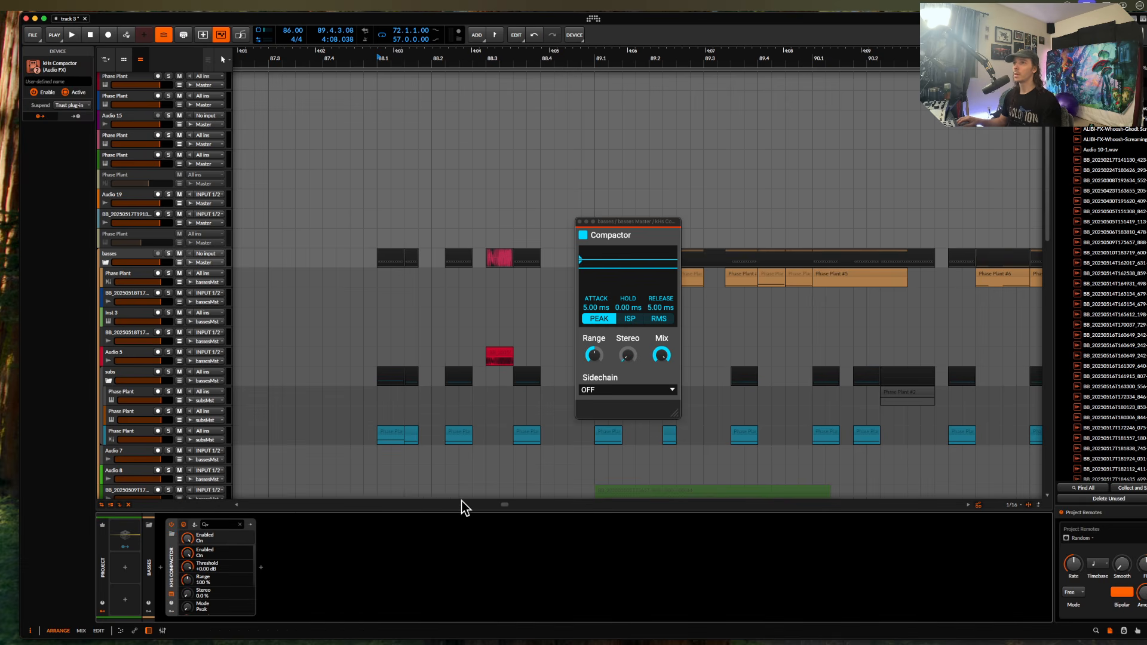
# - Lower the Compactor's threshold to -6.40 dB and set its sidechain source to INPUT 3+4
pyautogui.moveTo(597, 266); pyautogui.dragTo(598, 272)
pyautogui.click(592, 392)
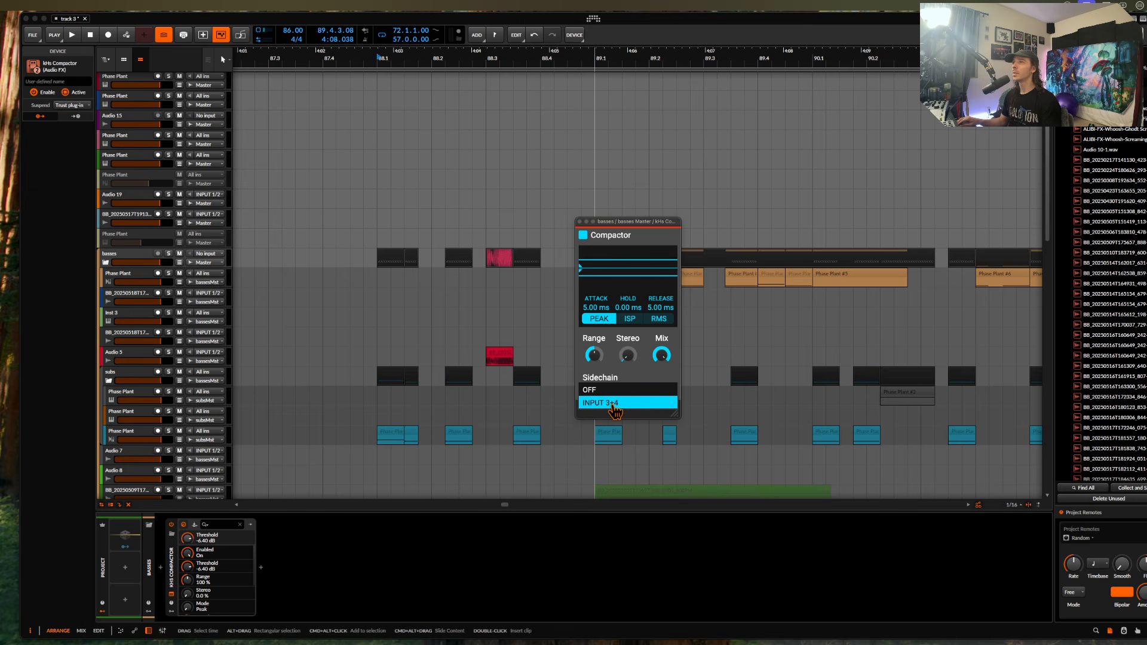
pyautogui.click(606, 402)
# - Route the drums group's MAIN BREAK track (PRE) into the Compactor's sidechain input and close the plug-in window
pyautogui.click(195, 525)
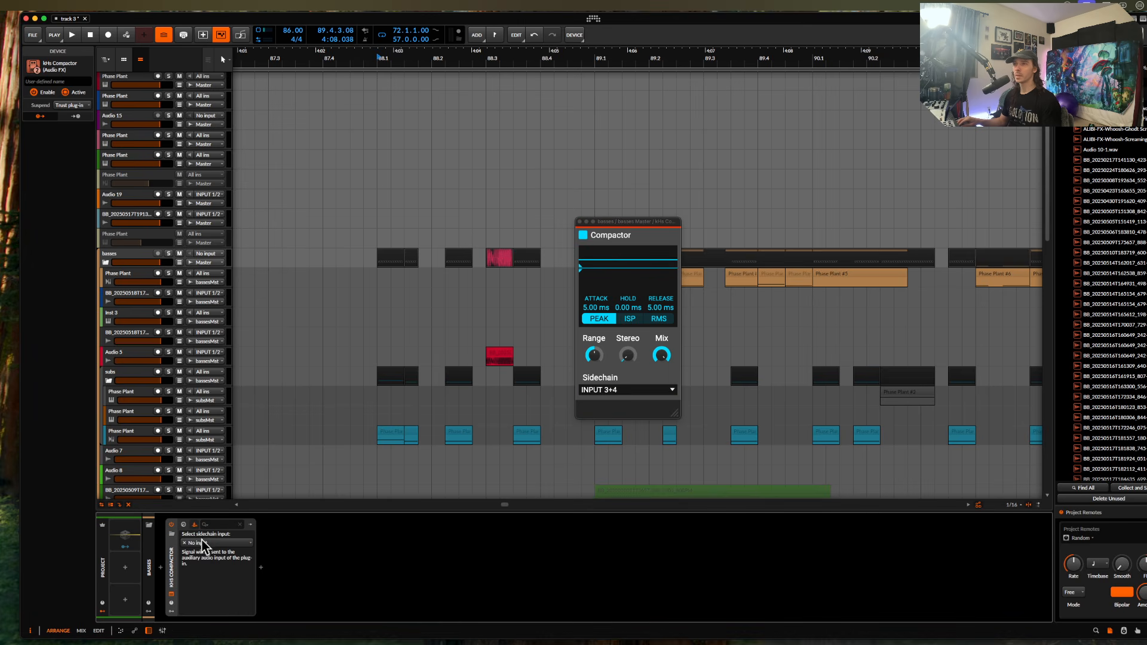
pyautogui.click(203, 543)
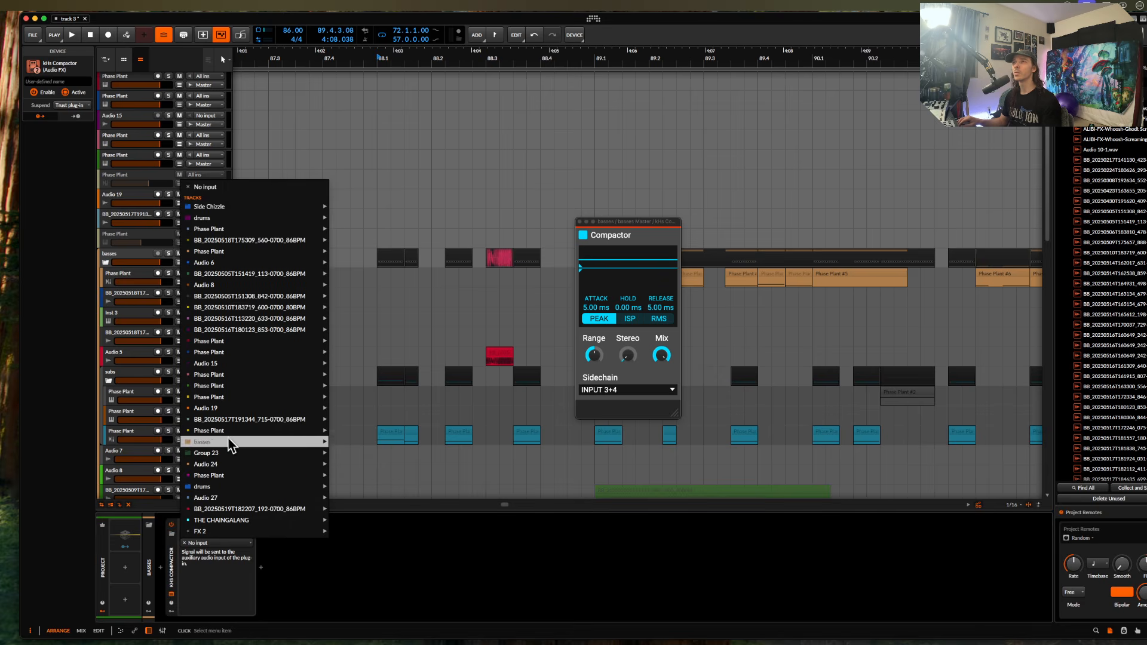
pyautogui.moveTo(225, 487)
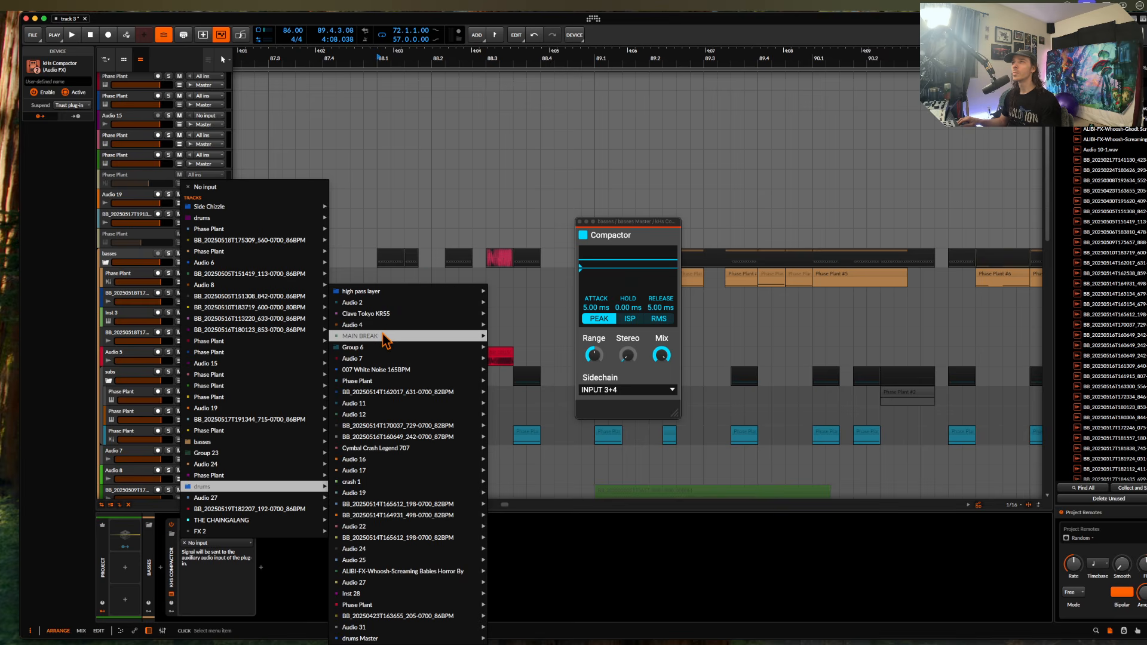
pyautogui.click(503, 340)
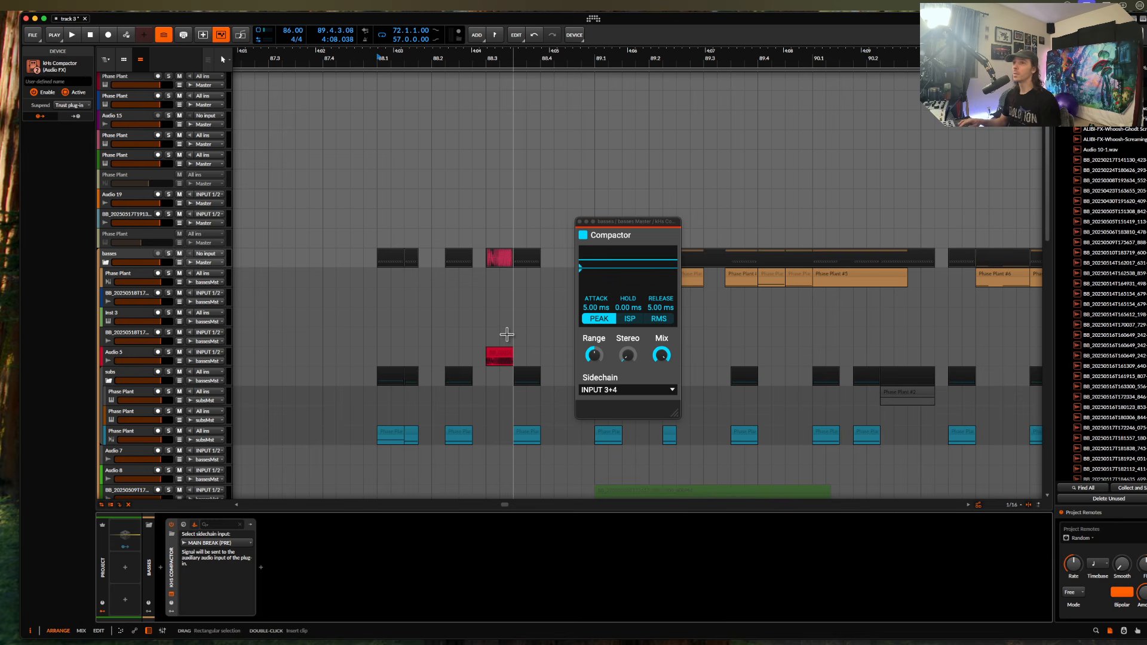
pyautogui.click(139, 255)
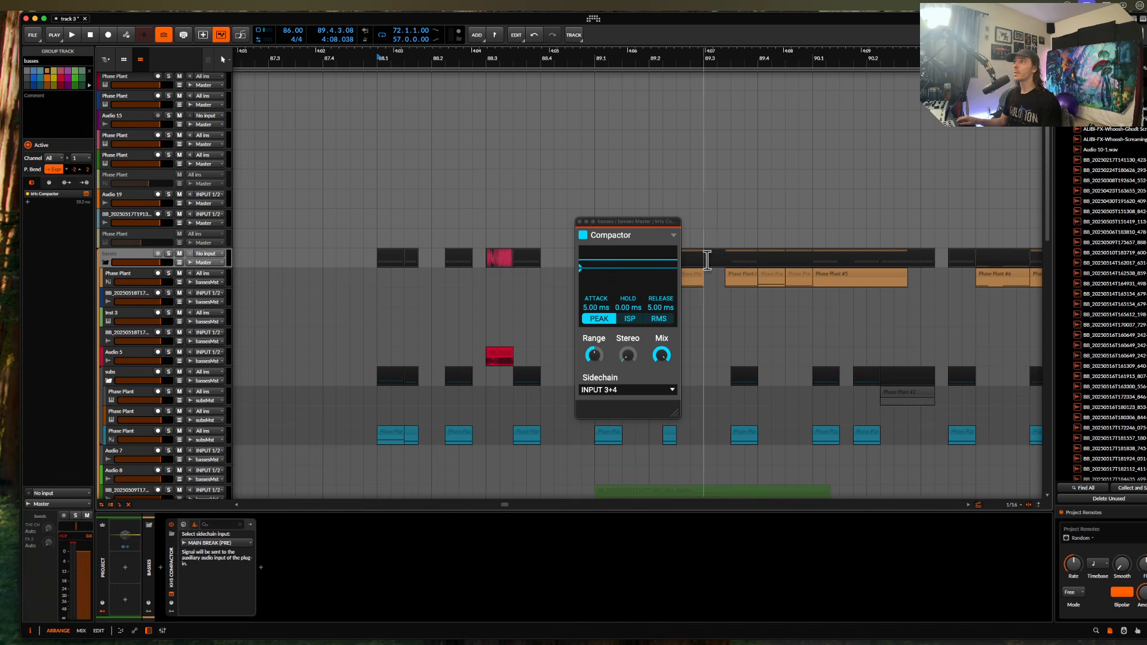
pyautogui.click(579, 221)
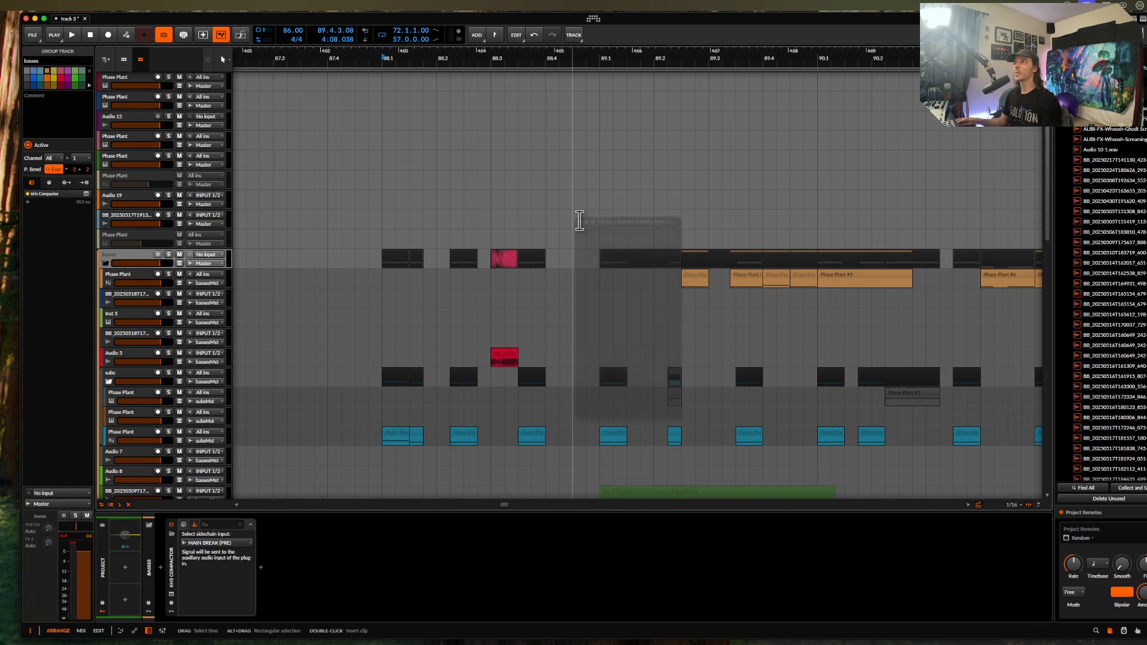
# - Play the arrangement from bar 89 and solo the basses group
pyautogui.click(690, 277)
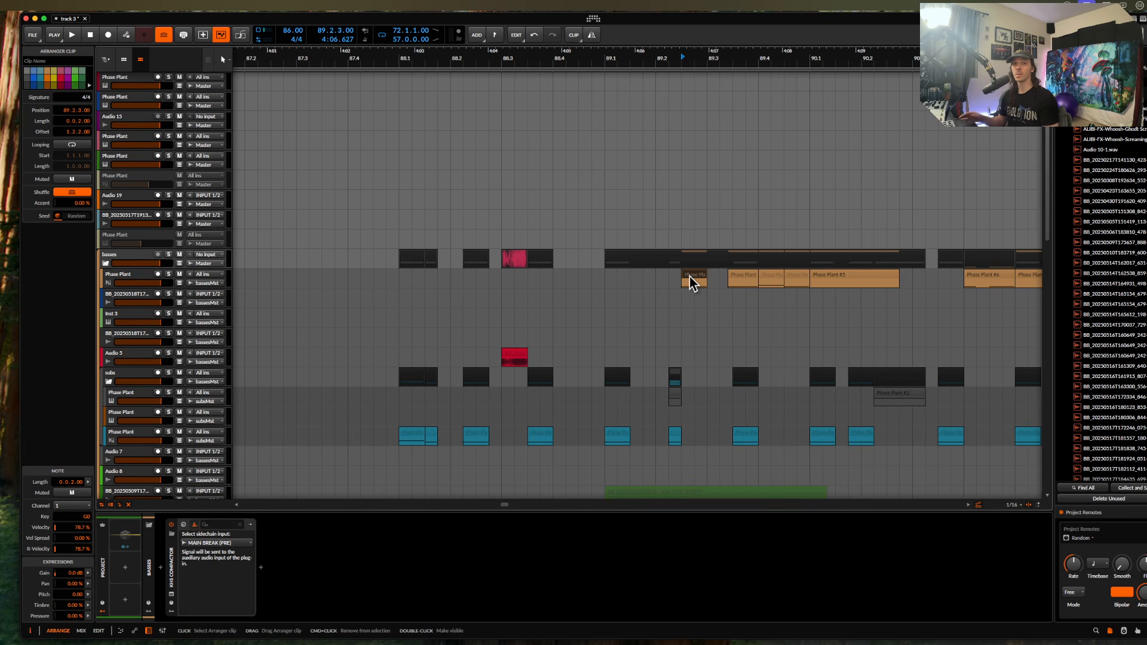
pyautogui.click(605, 291)
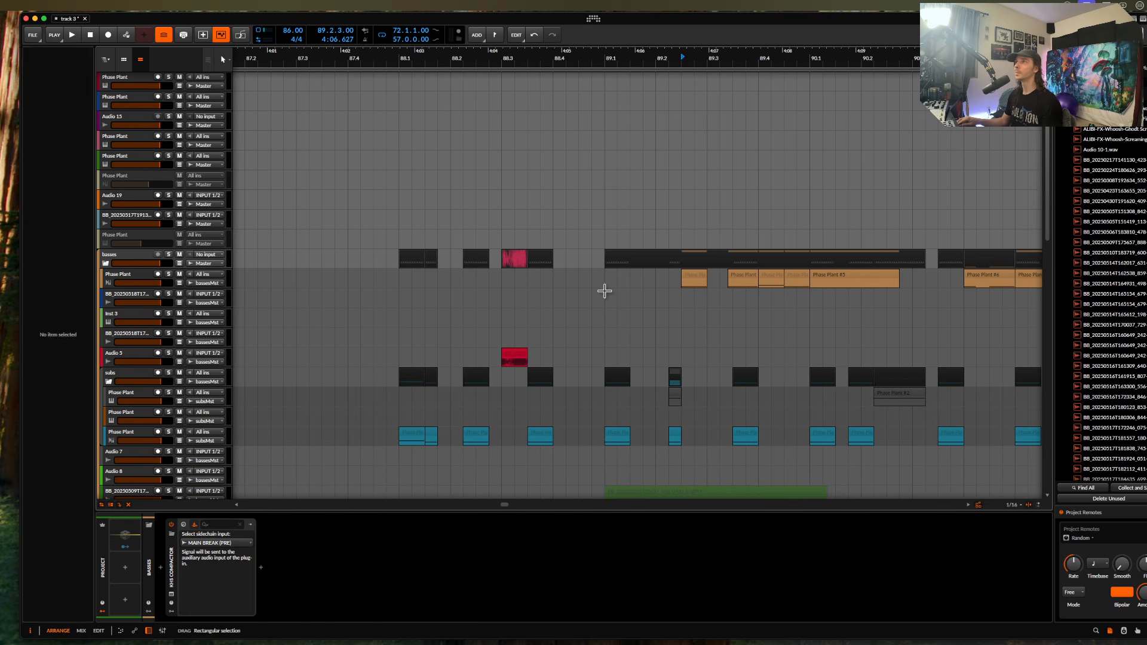
pyautogui.press('space')
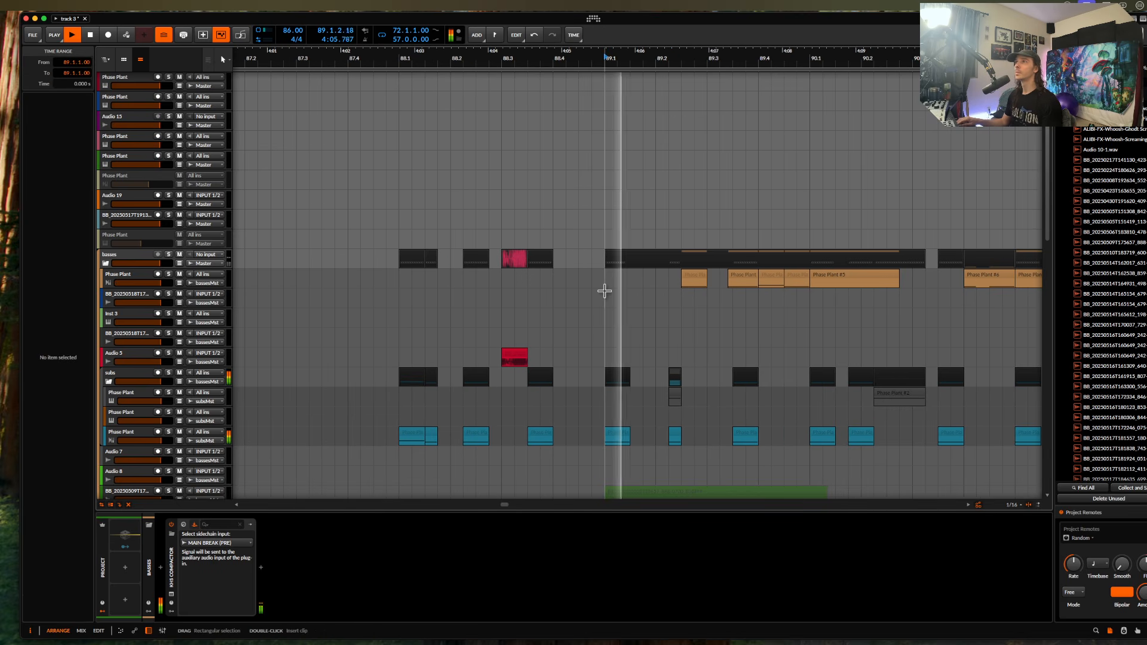
pyautogui.click(168, 254)
pyautogui.click(130, 258)
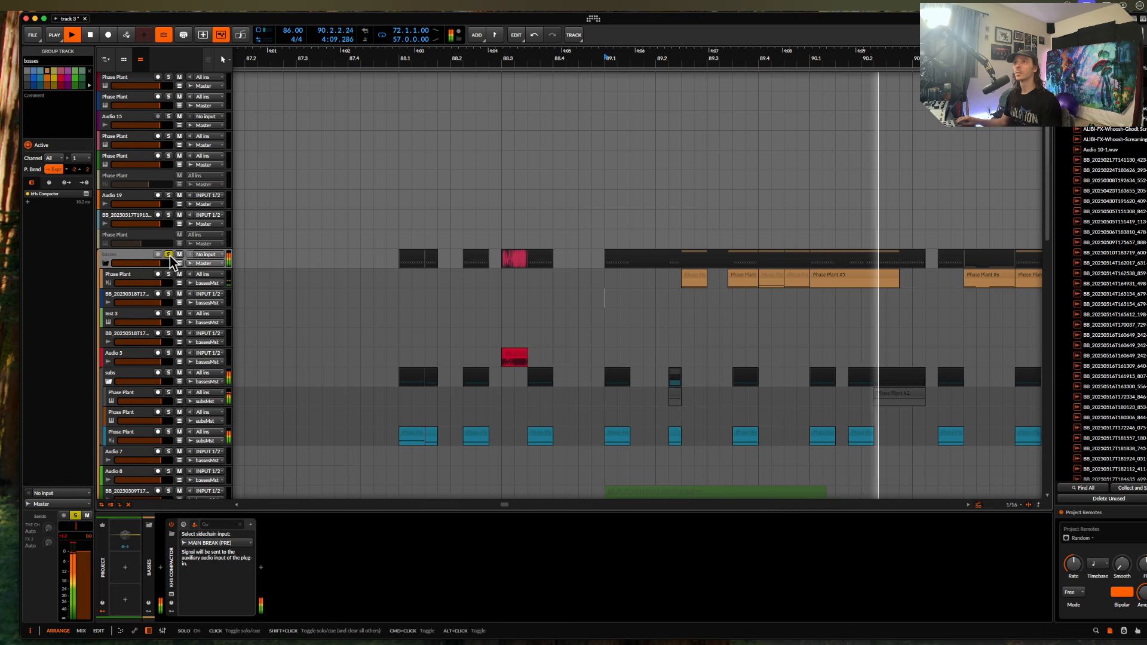
# - Reopen the Compactor during playback, set its release and attack to 0.00 ms, and stop playback
pyautogui.click(172, 595)
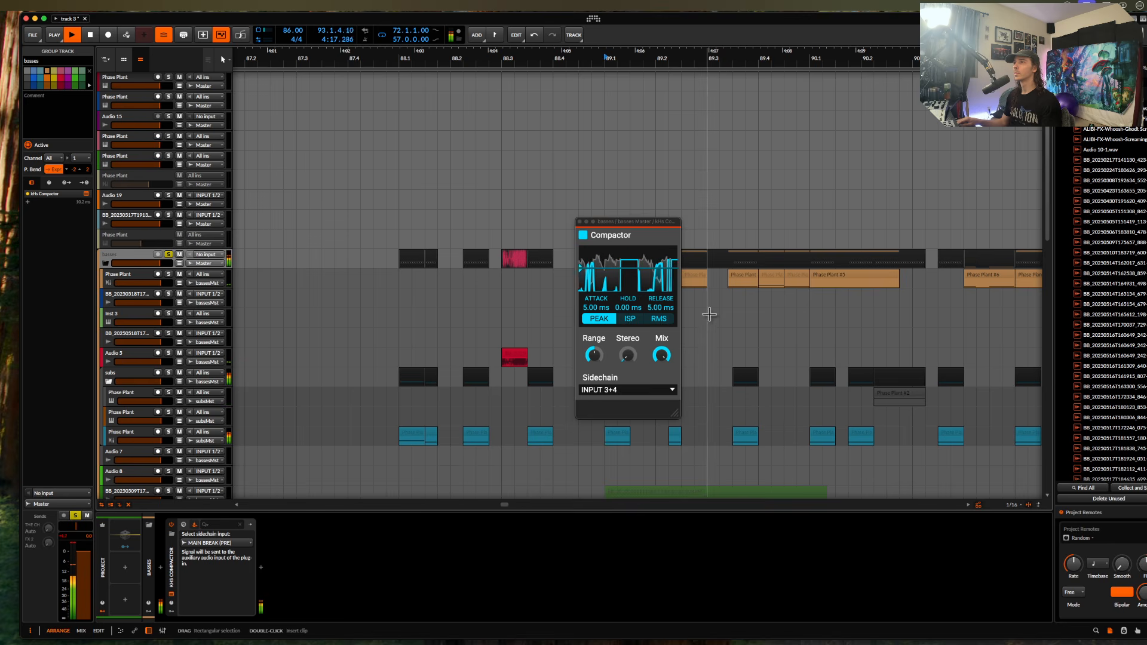
pyautogui.hscroll(6, 710, 315)
pyautogui.scroll(-4, 710, 315)
pyautogui.hscroll(2, 710, 315)
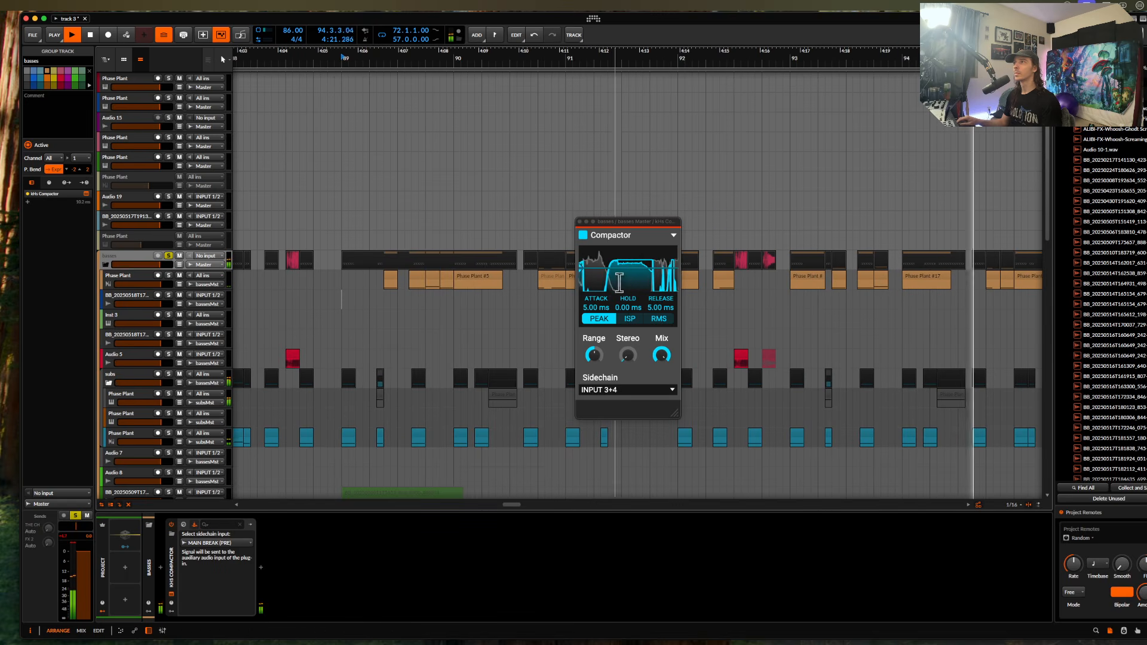
pyautogui.moveTo(659, 308); pyautogui.dragTo(658, 334)
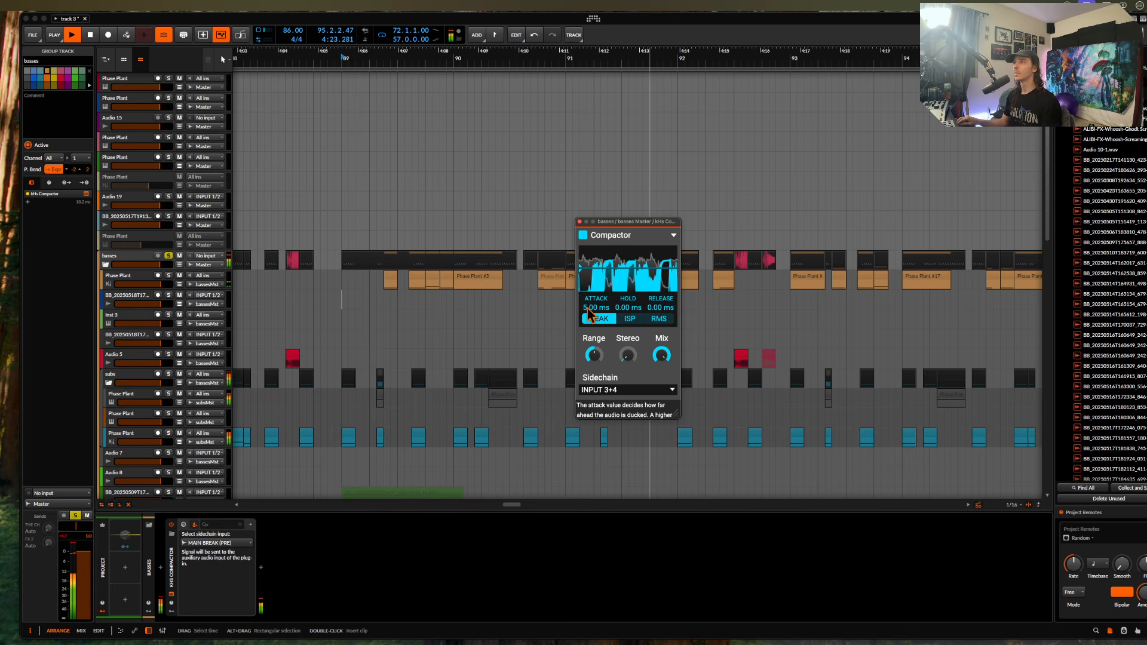
pyautogui.press('space')
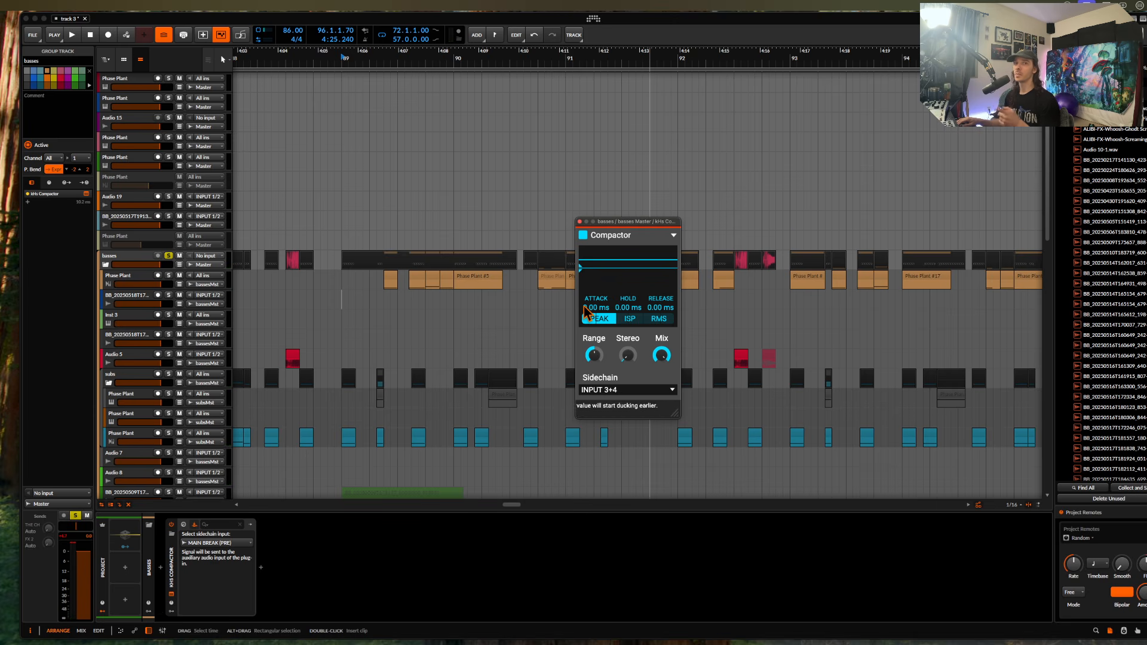
# - Close the Compactor window, play the soloed basses from bar 89, unsolo the group, and stop playback
pyautogui.click(579, 221)
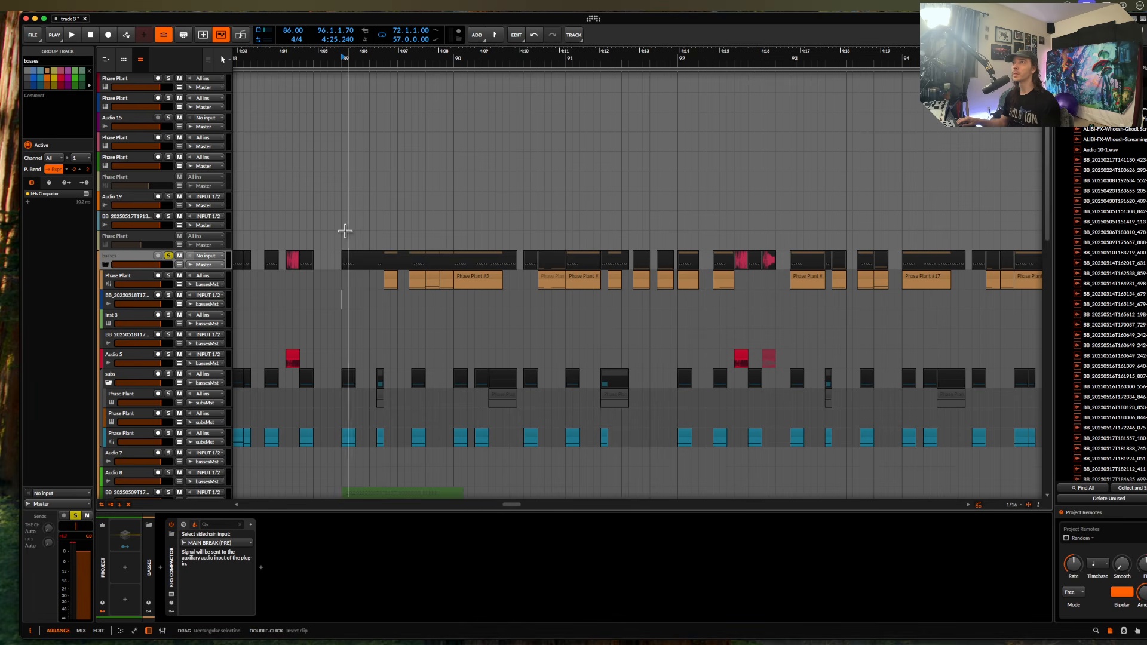
pyautogui.press('space')
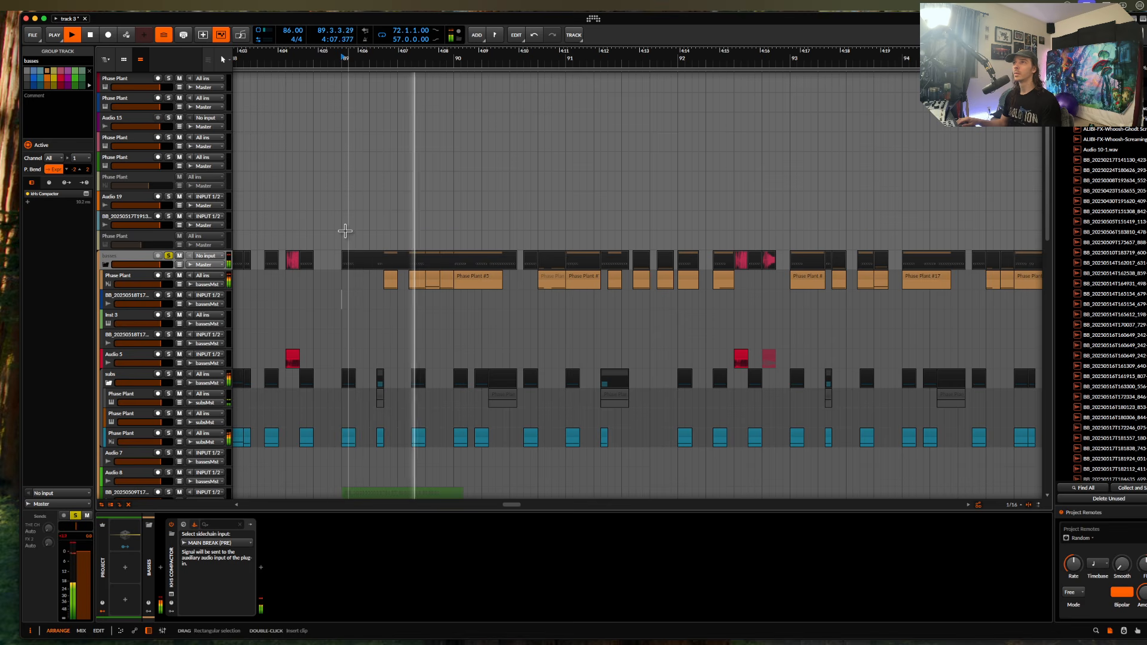
pyautogui.click(170, 257)
pyautogui.press('space')
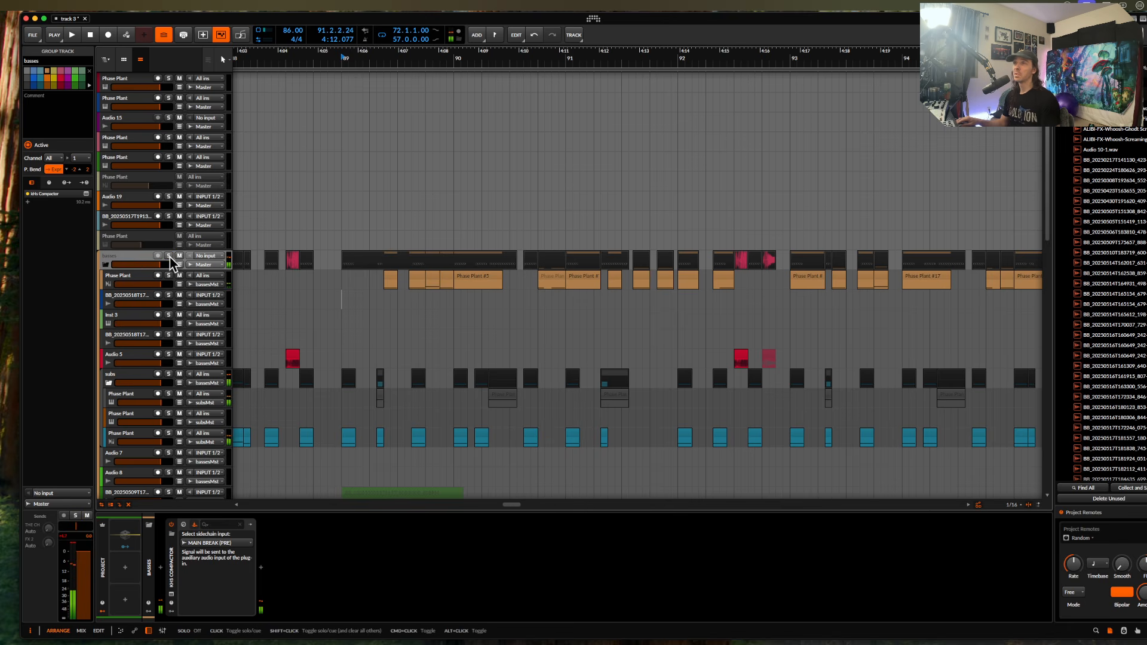
# - Play the full mix from the orange Phase Plant clip at 89.2.3
pyautogui.click(391, 278)
pyautogui.scroll(3, 391, 278)
pyautogui.scroll(-1, 391, 278)
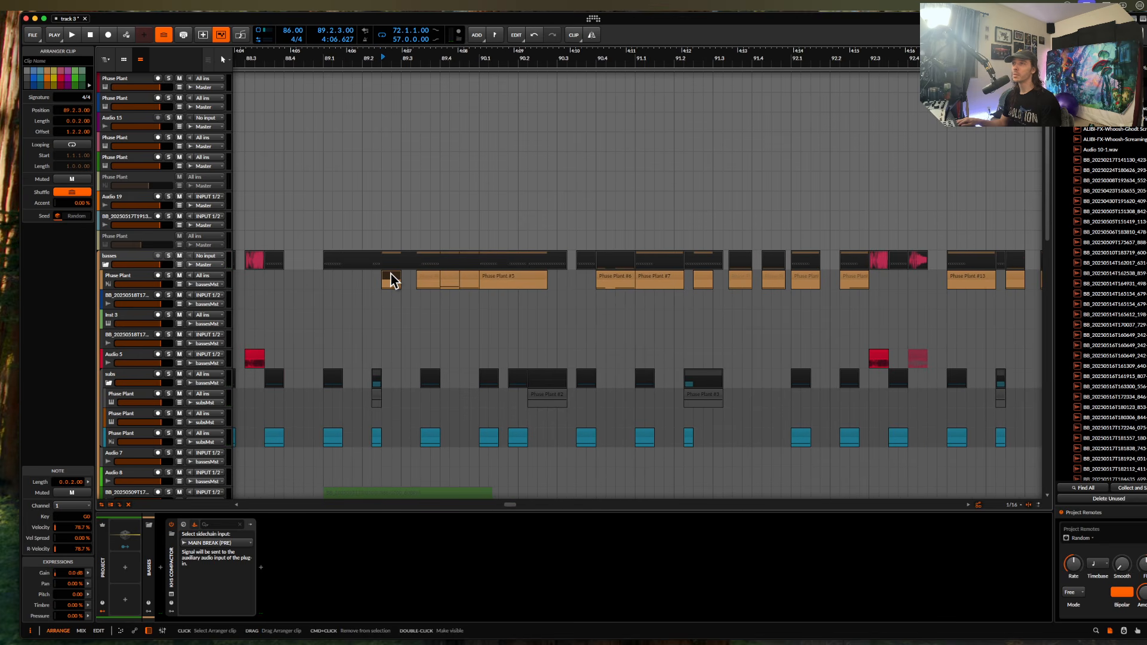
pyautogui.press('space')
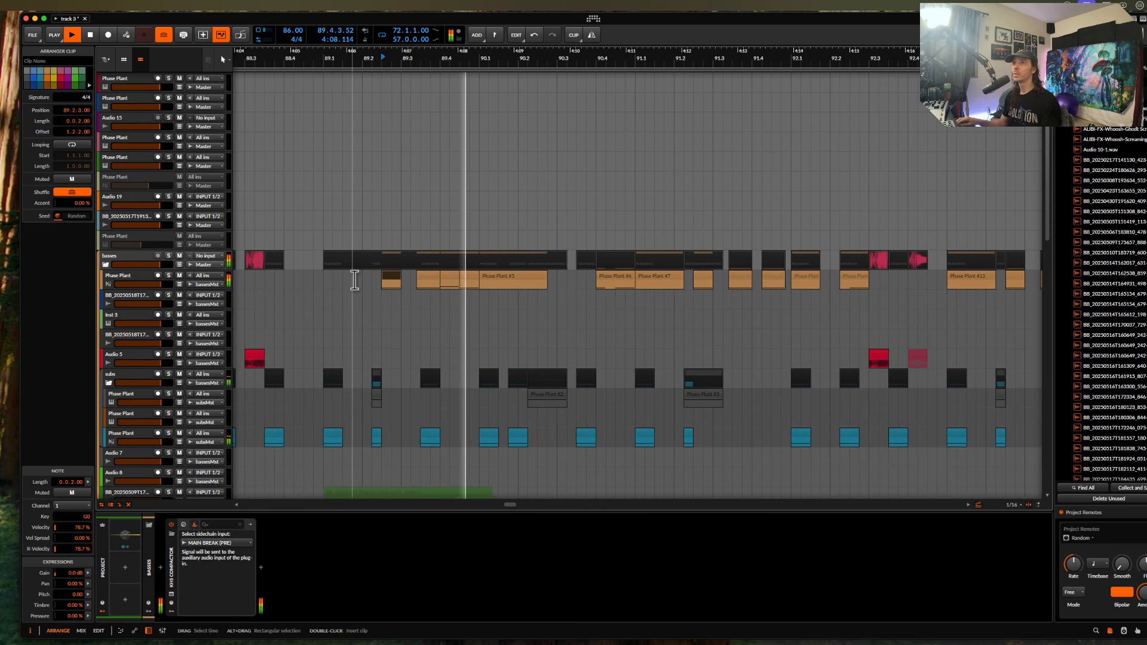
# - Open the Pro-L 2 limiter on the Master track to check the loudness, close it, and stop playback
pyautogui.click(112, 263)
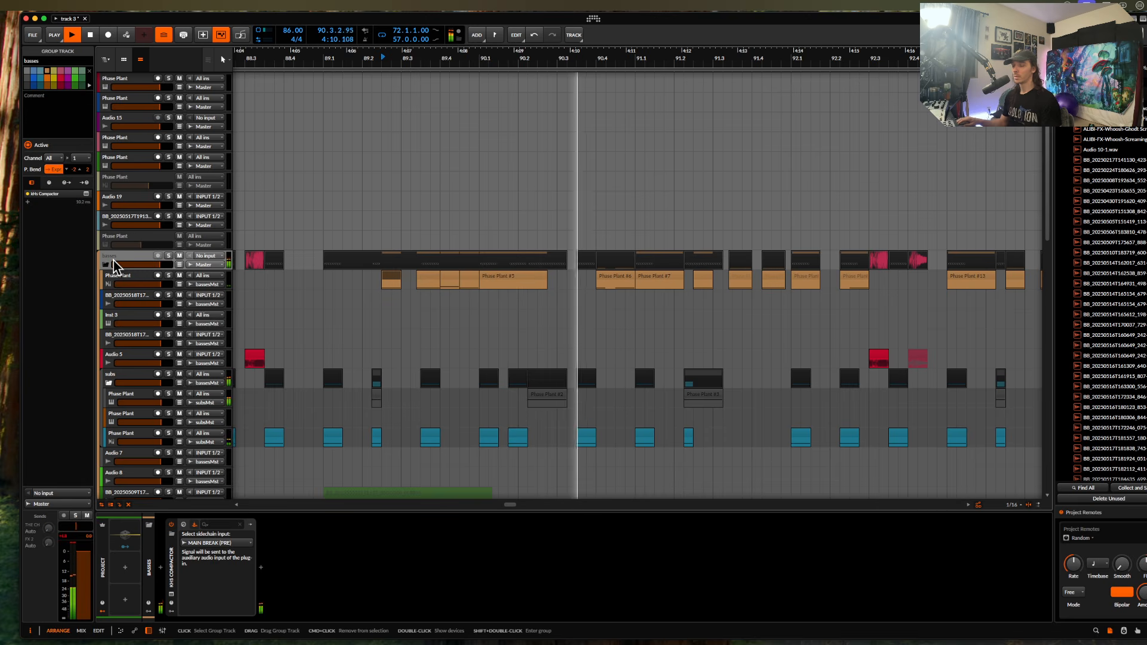
pyautogui.scroll(-10, 113, 370)
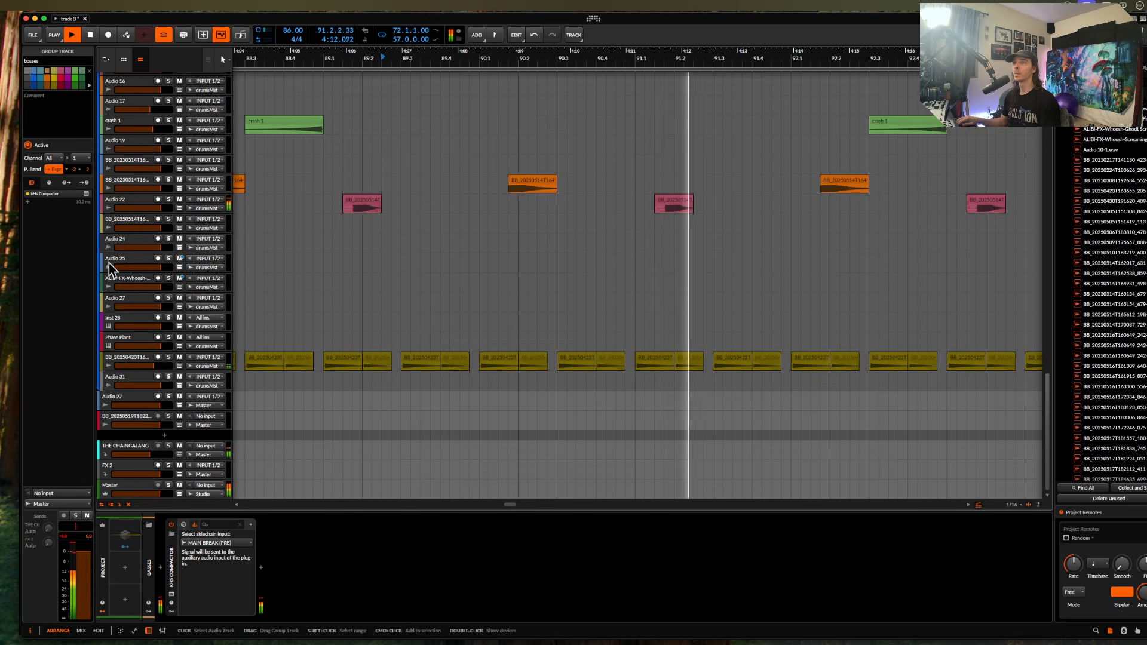
pyautogui.click(123, 489)
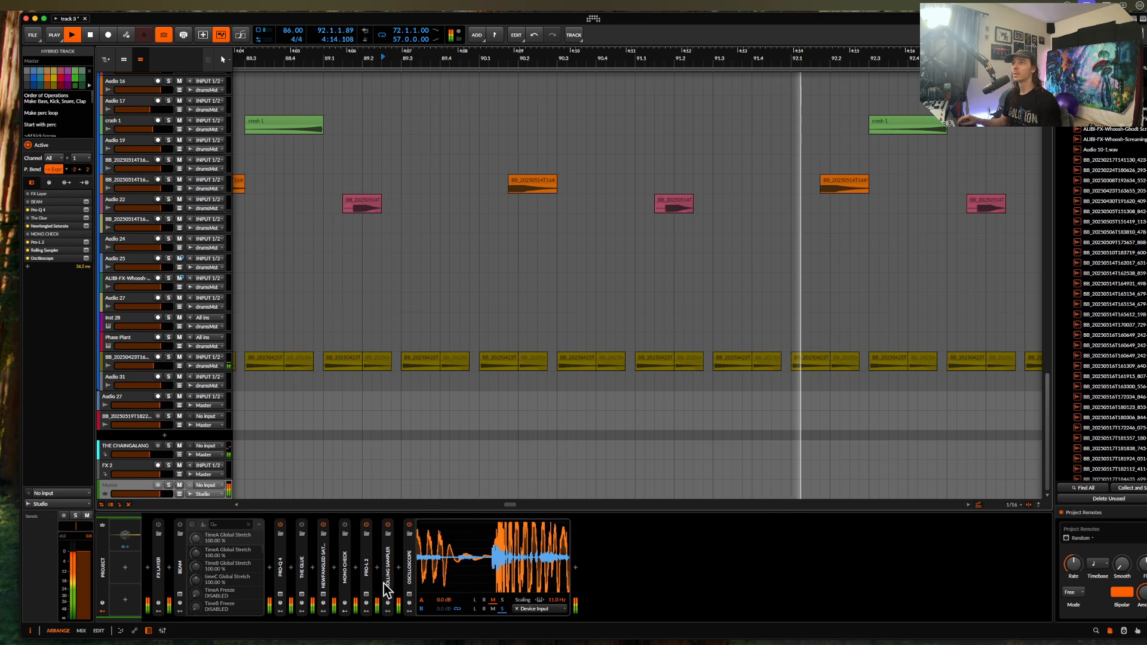
pyautogui.click(366, 534)
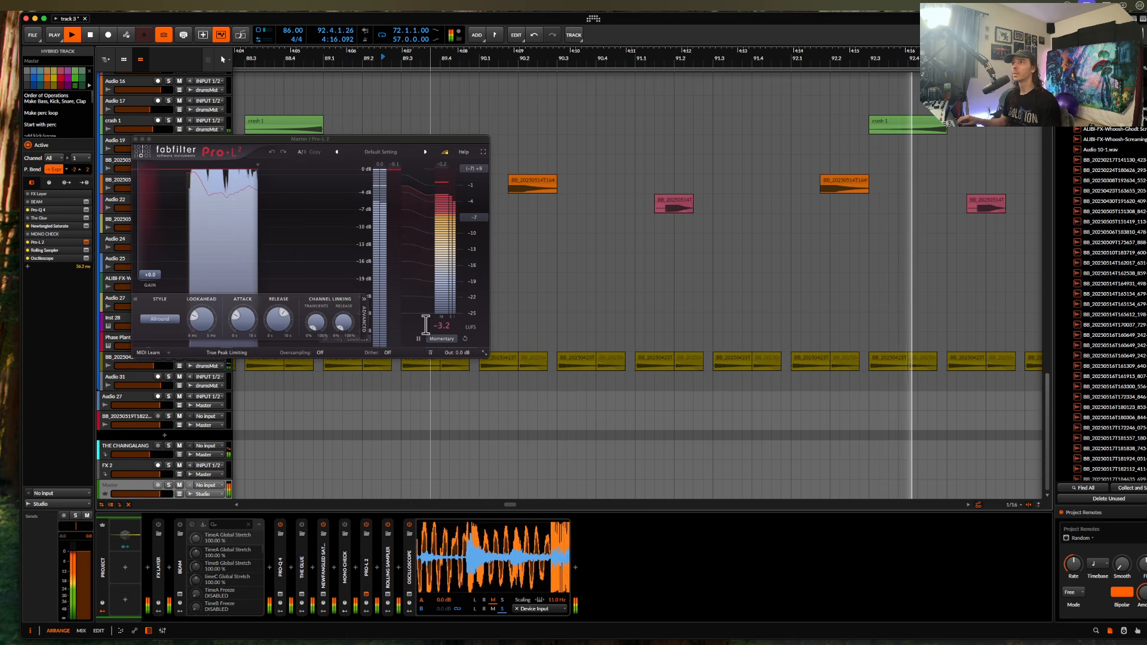
pyautogui.click(136, 139)
pyautogui.scroll(10, 358, 179)
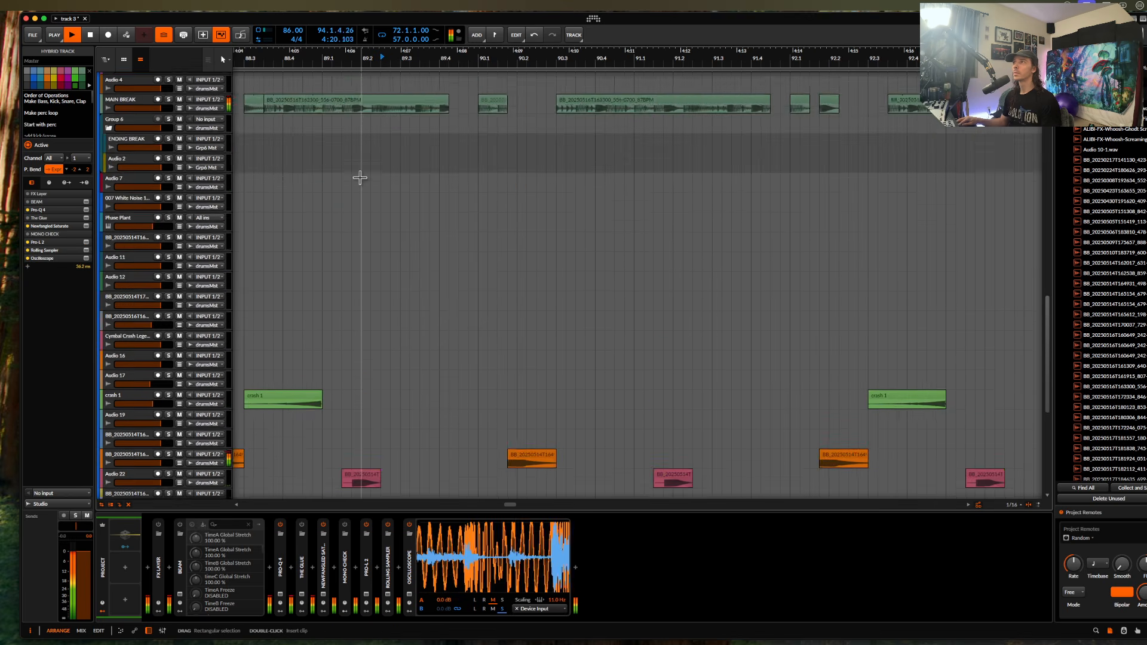
pyautogui.scroll(-3, 359, 180)
pyautogui.press('space')
pyautogui.scroll(2, 333, 192)
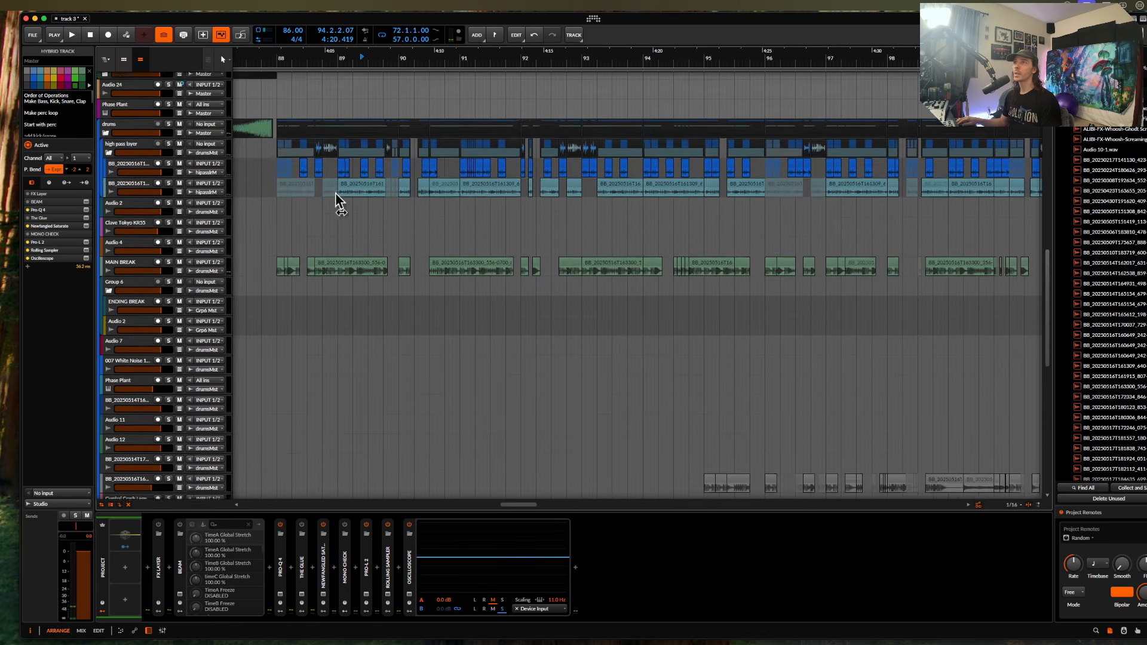
# - Reopen the Compactor on the basses group, try a longer release, and set the release back to 0.00 ms
pyautogui.scroll(15, 212, 249)
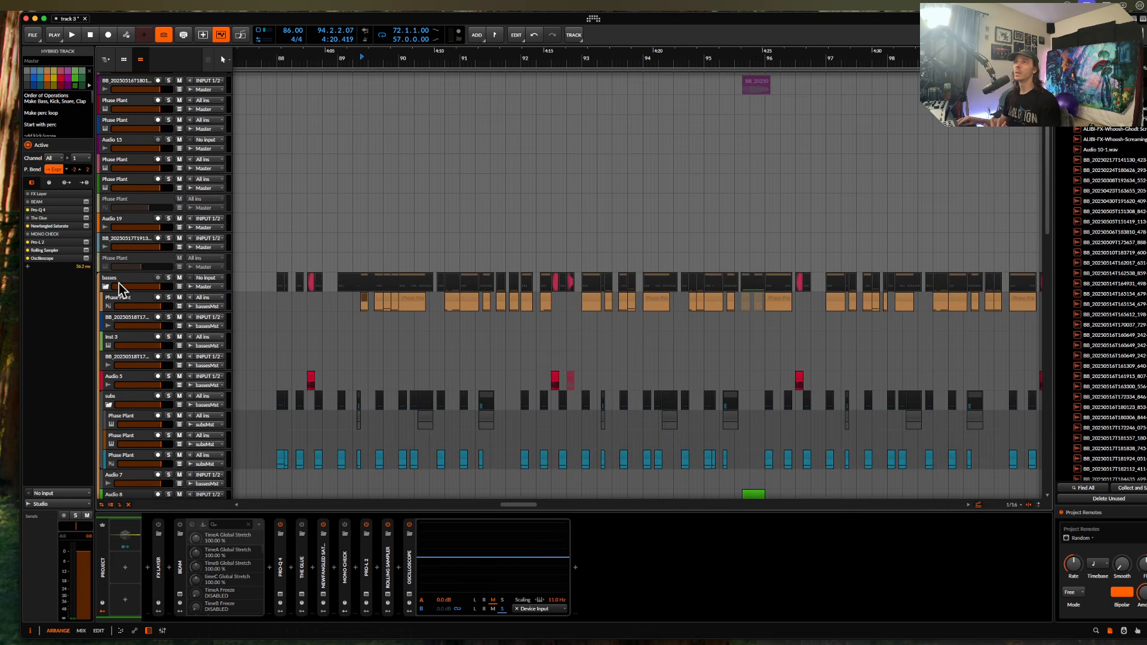
pyautogui.click(119, 283)
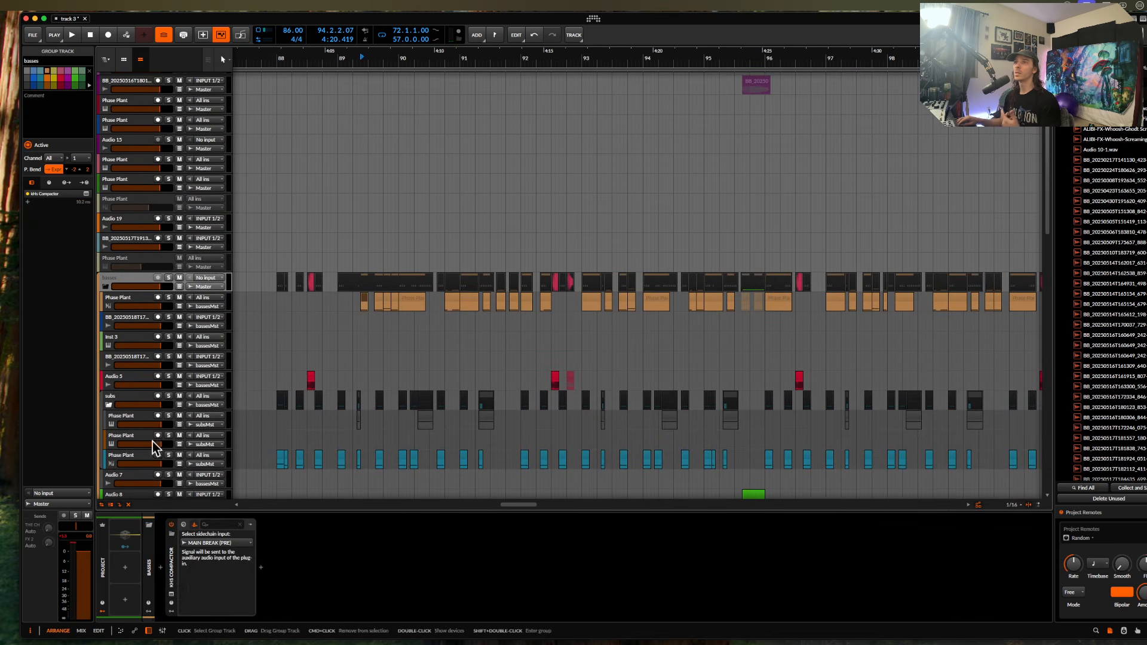
pyautogui.click(172, 595)
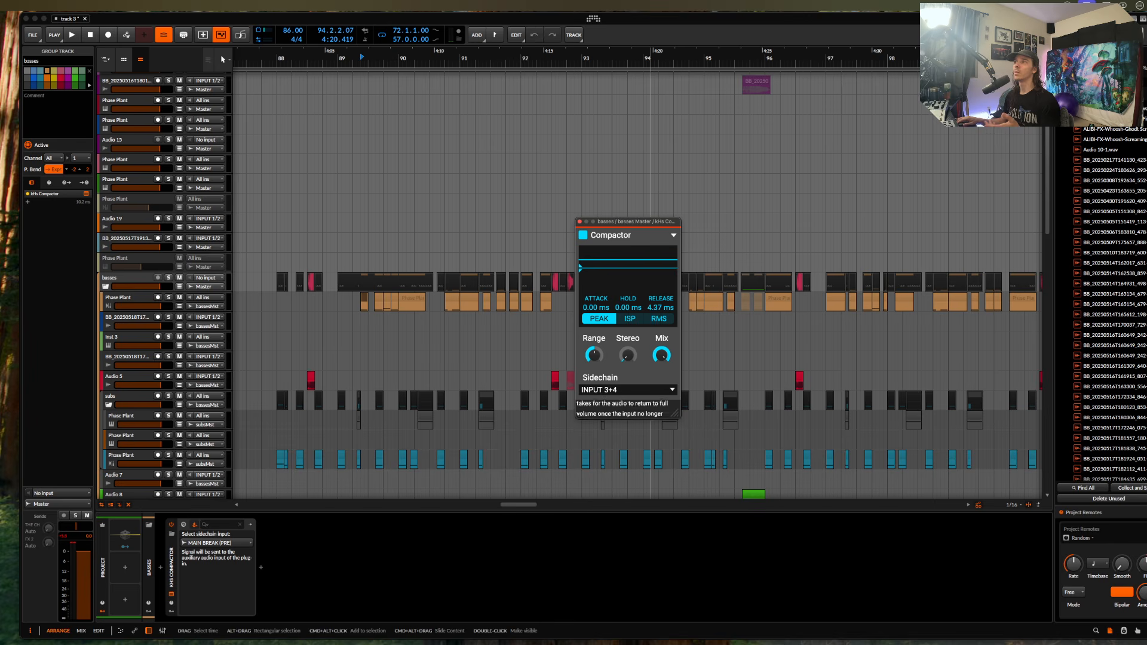
pyautogui.moveTo(651, 307); pyautogui.dragTo(651, 302)
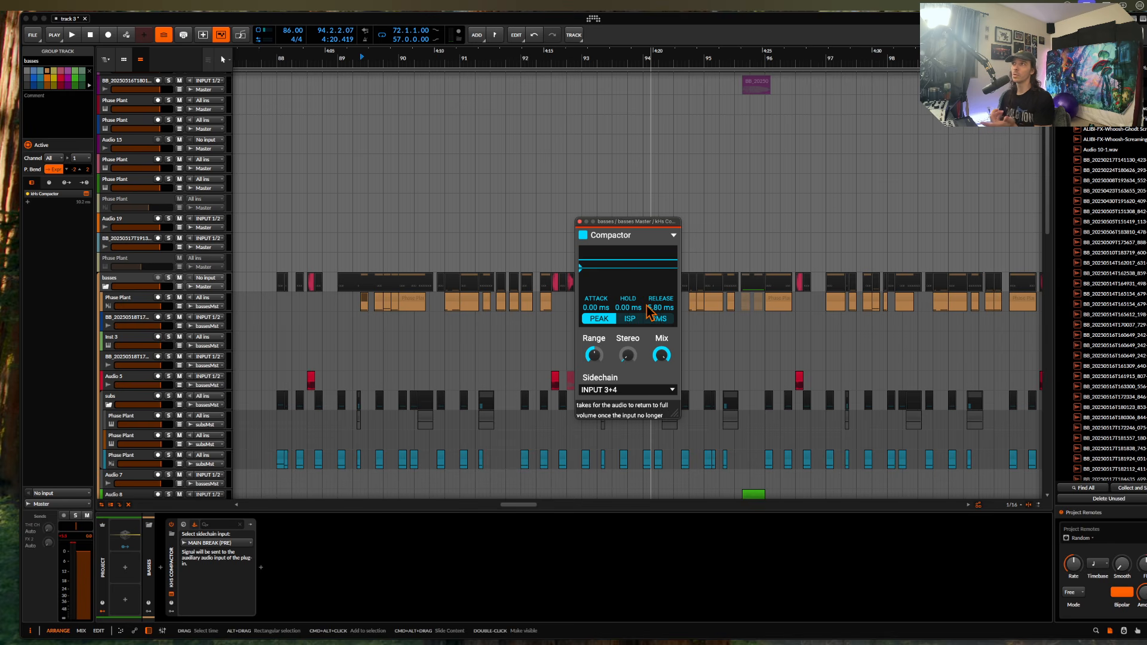
pyautogui.moveTo(648, 306); pyautogui.dragTo(648, 335)
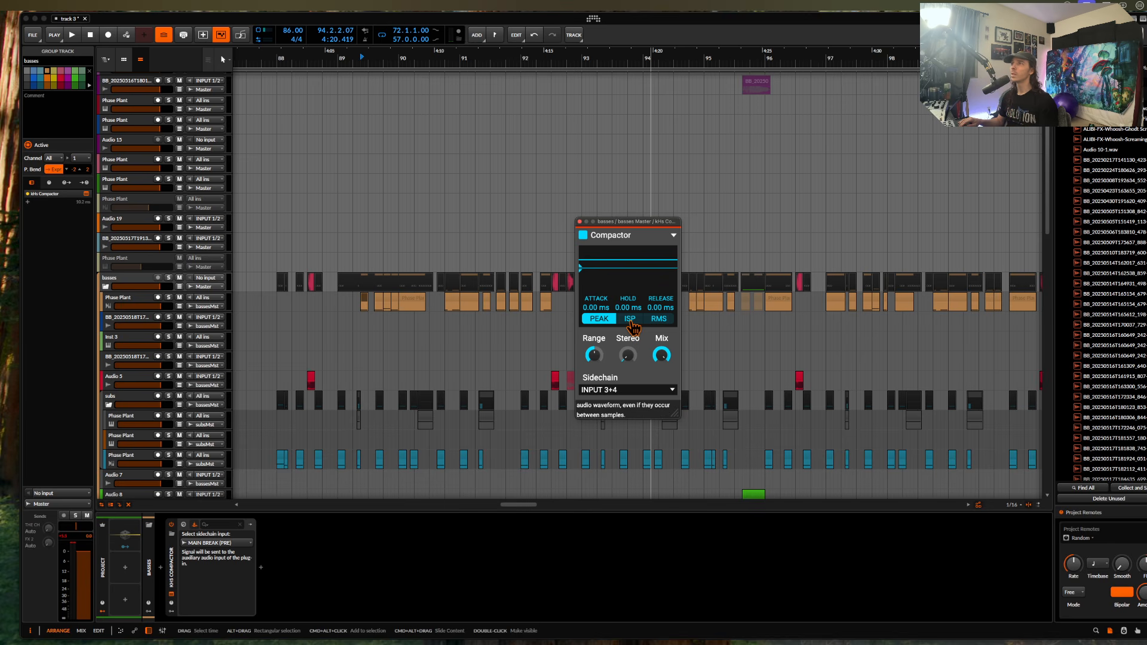
# - Switch the Compactor's detection mode to ISP and play the arrangement with the basses group soloed
pyautogui.press('space')
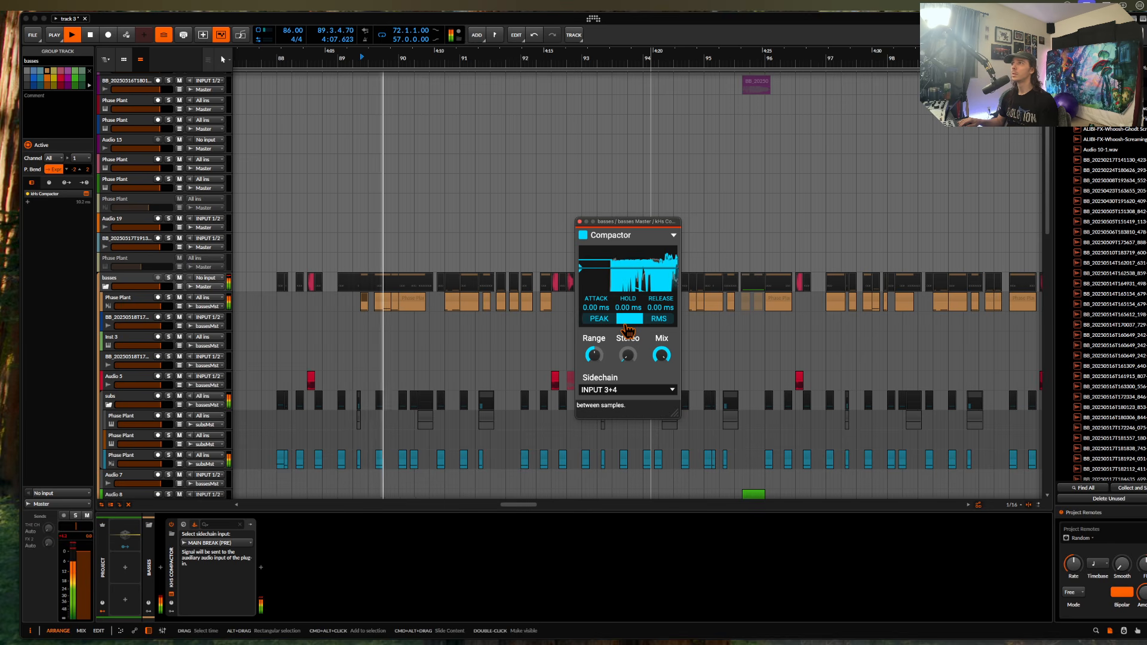
pyautogui.click(176, 281)
pyautogui.click(168, 277)
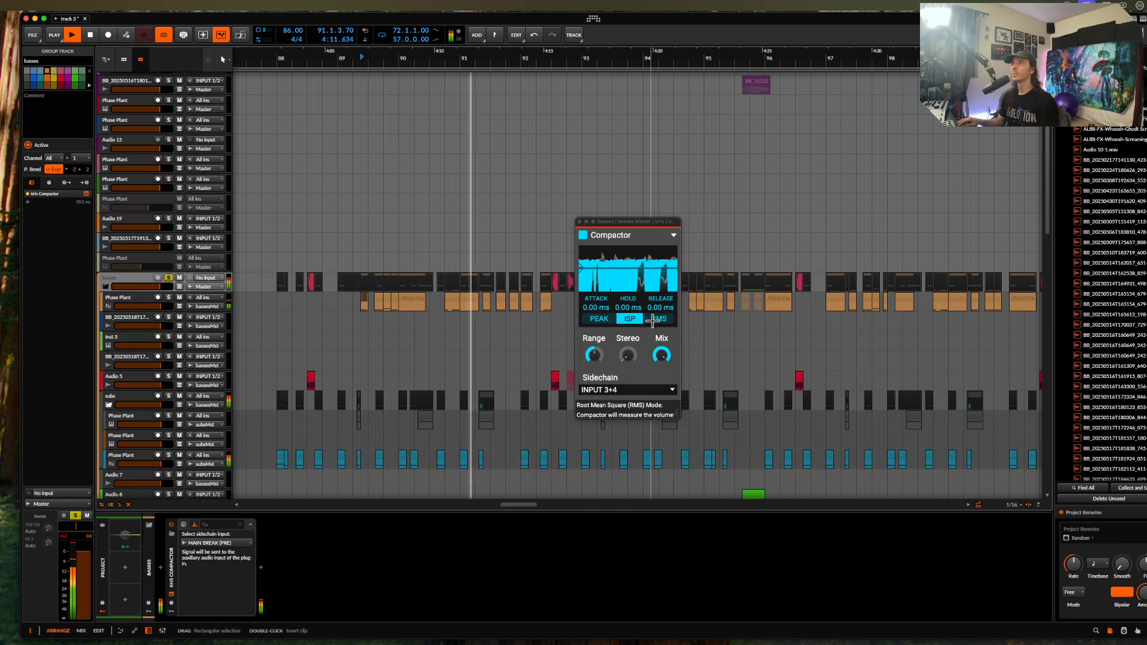
# - Switch the Compactor's detection mode to RMS and set its attack to 6.07 ms
pyautogui.click(659, 318)
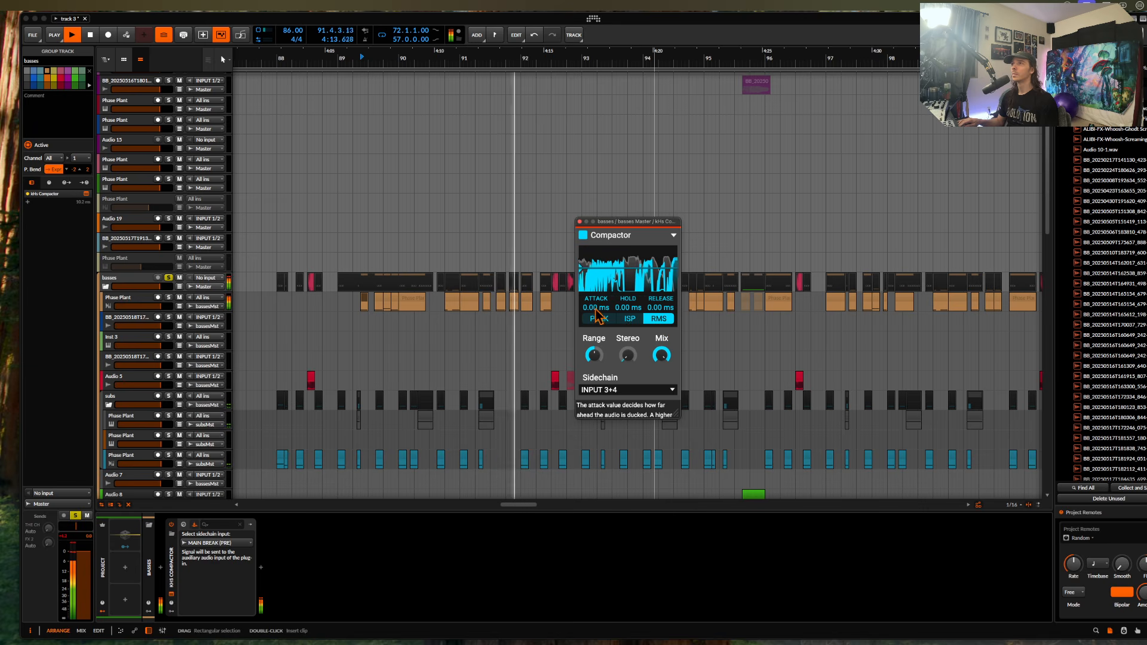
pyautogui.moveTo(597, 309)
pyautogui.mouseDown()
pyautogui.moveTo(596, 288)
pyautogui.moveTo(595, 302)
pyautogui.mouseUp()
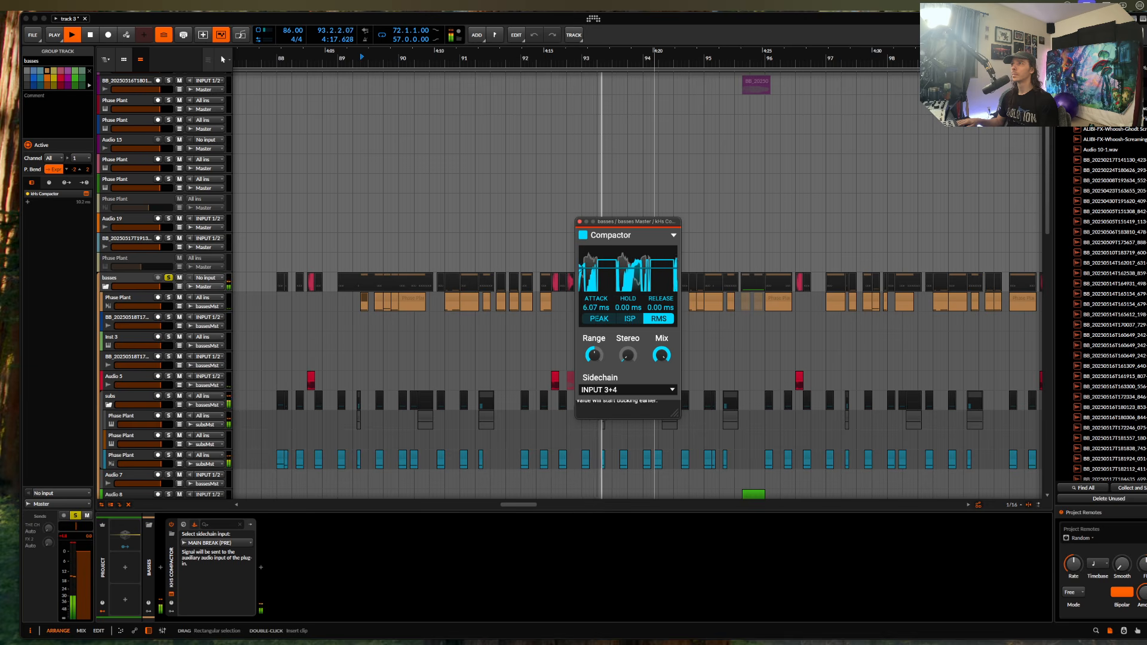
# - Set the Compactor's release to 6.18 ms, stop playback, and close the plugin window
pyautogui.moveTo(660, 307); pyautogui.dragTo(656, 318)
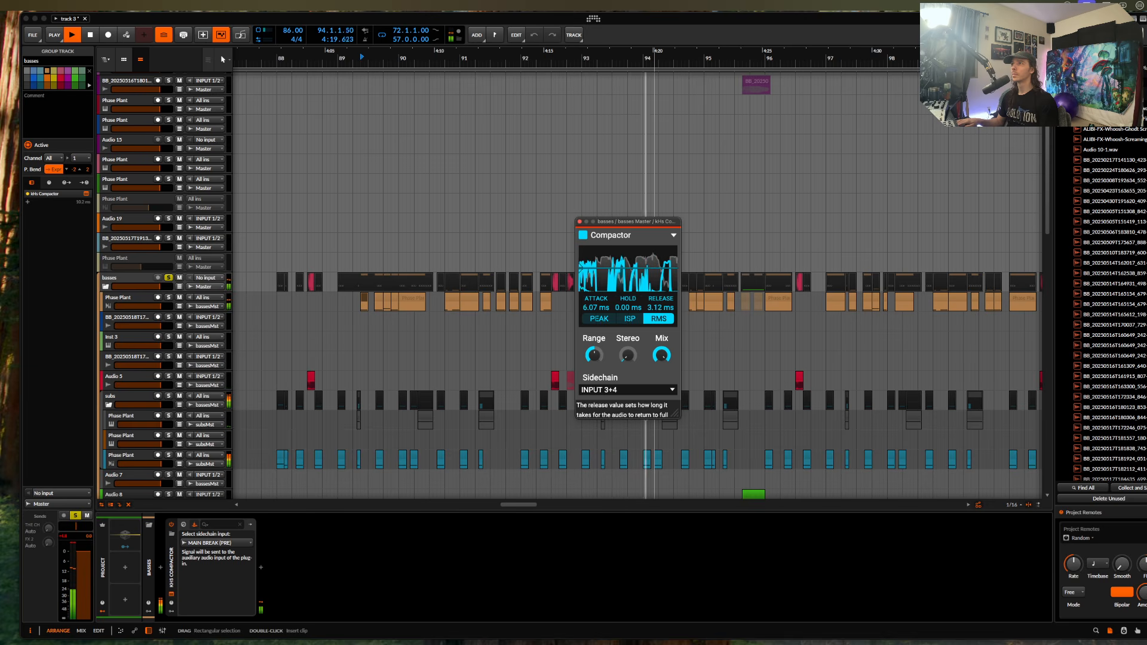
pyautogui.press('space')
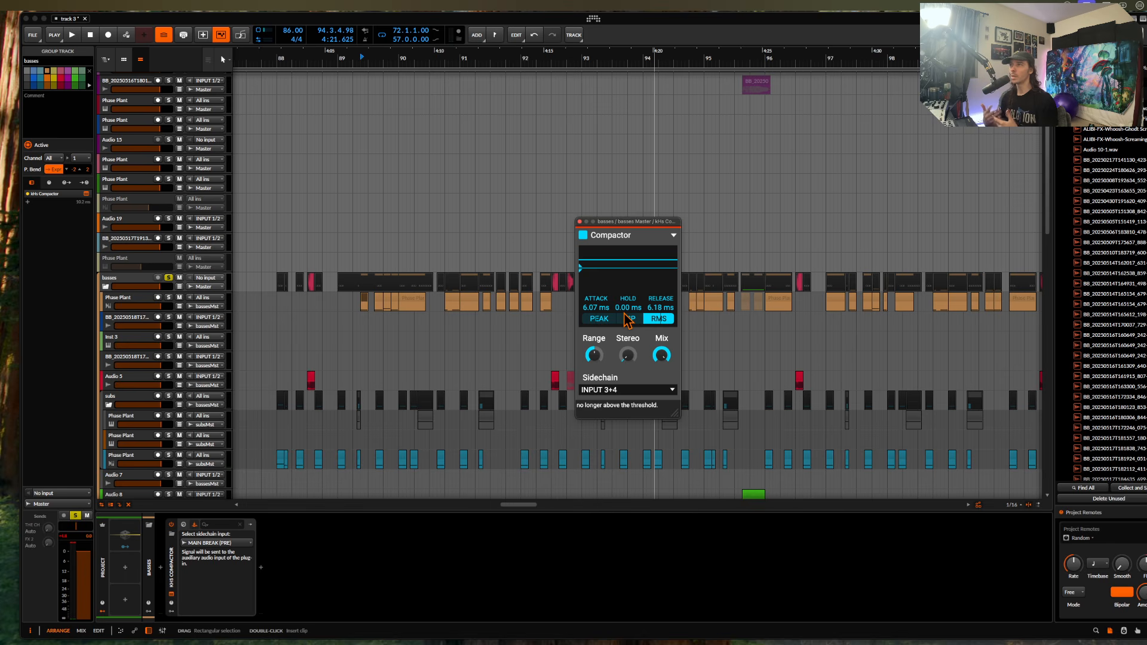
pyautogui.click(579, 222)
# - Close the track 3 project without saving its changes and create a new project
pyautogui.scroll(-10, 409, 311)
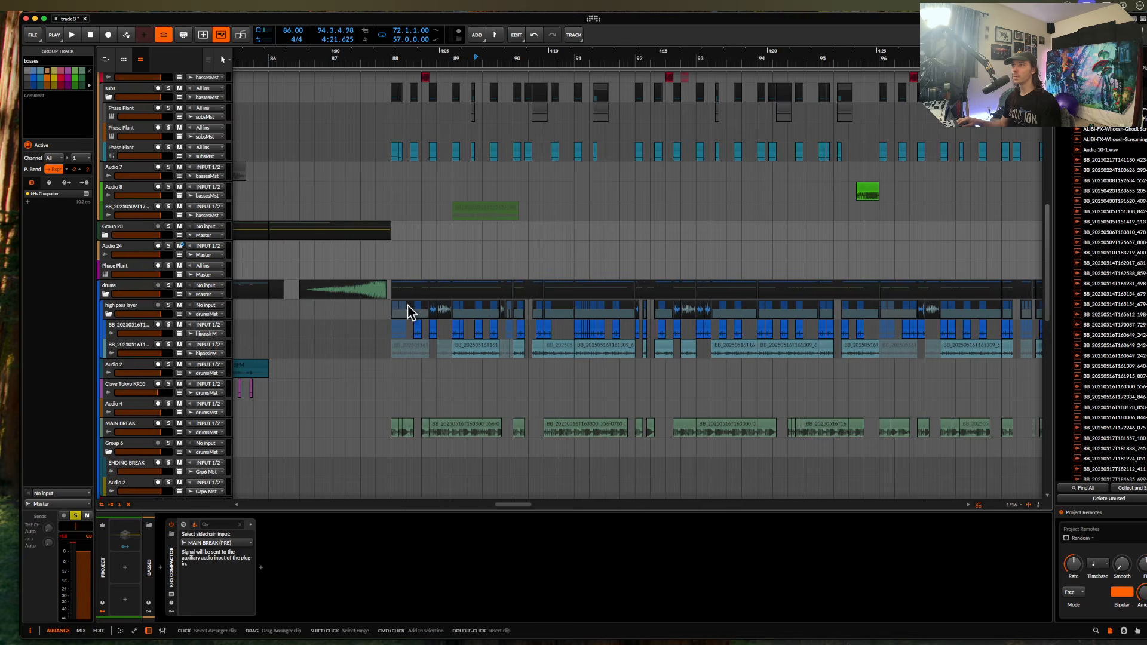
pyautogui.scroll(5, 409, 311)
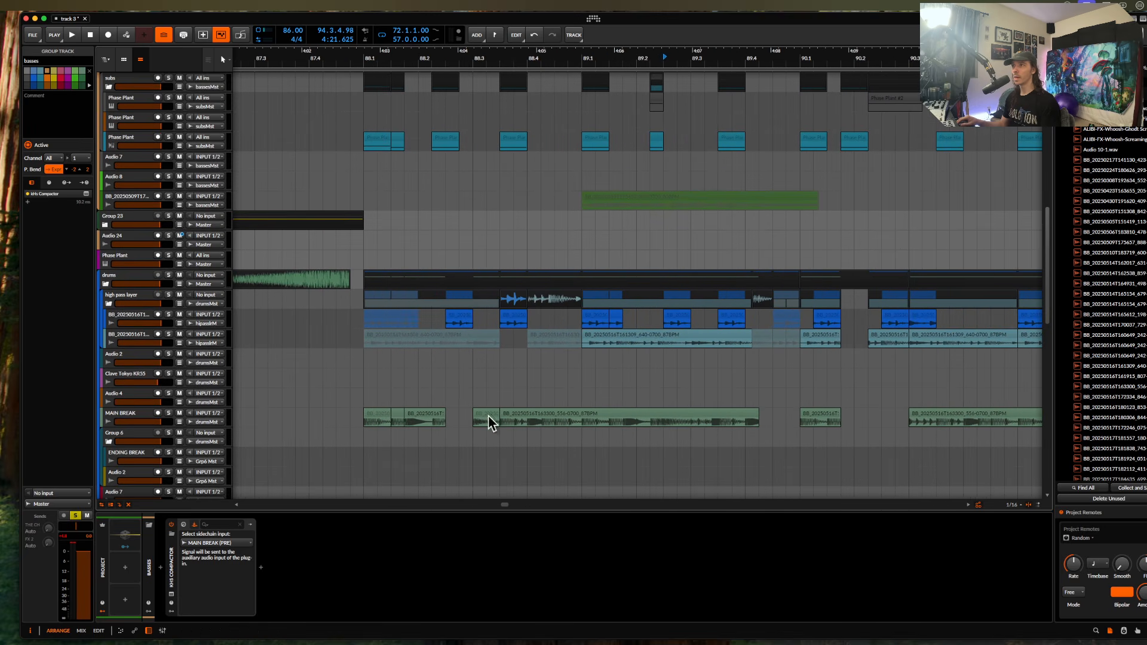
pyautogui.scroll(10, 515, 416)
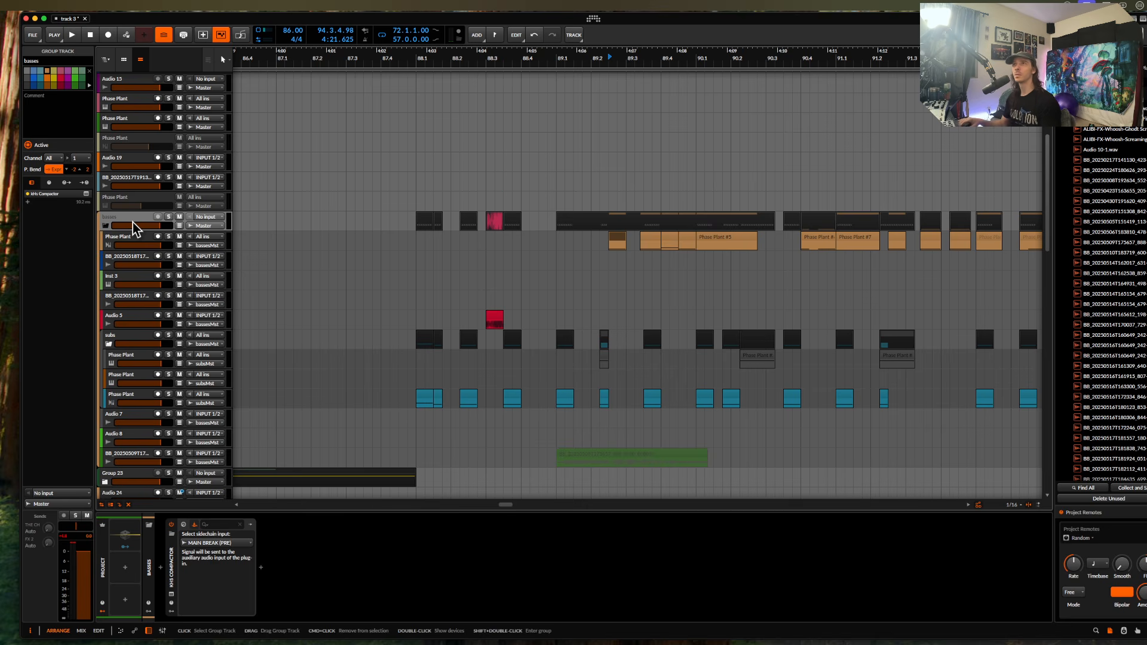
pyautogui.click(84, 19)
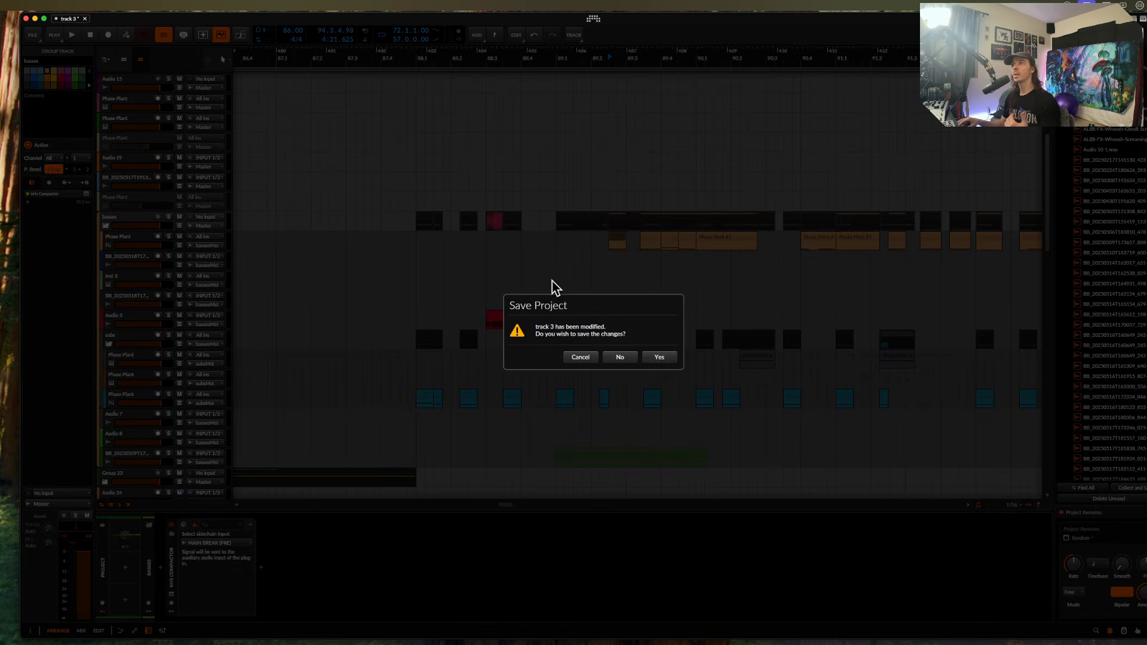
pyautogui.click(617, 358)
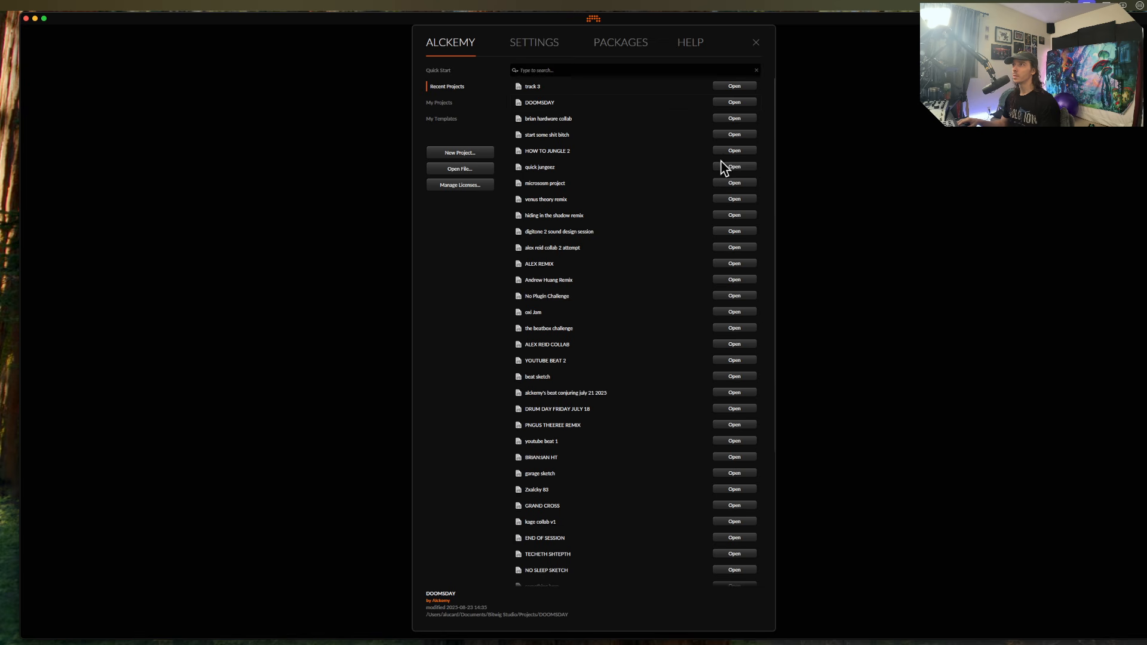
pyautogui.press('super+n')
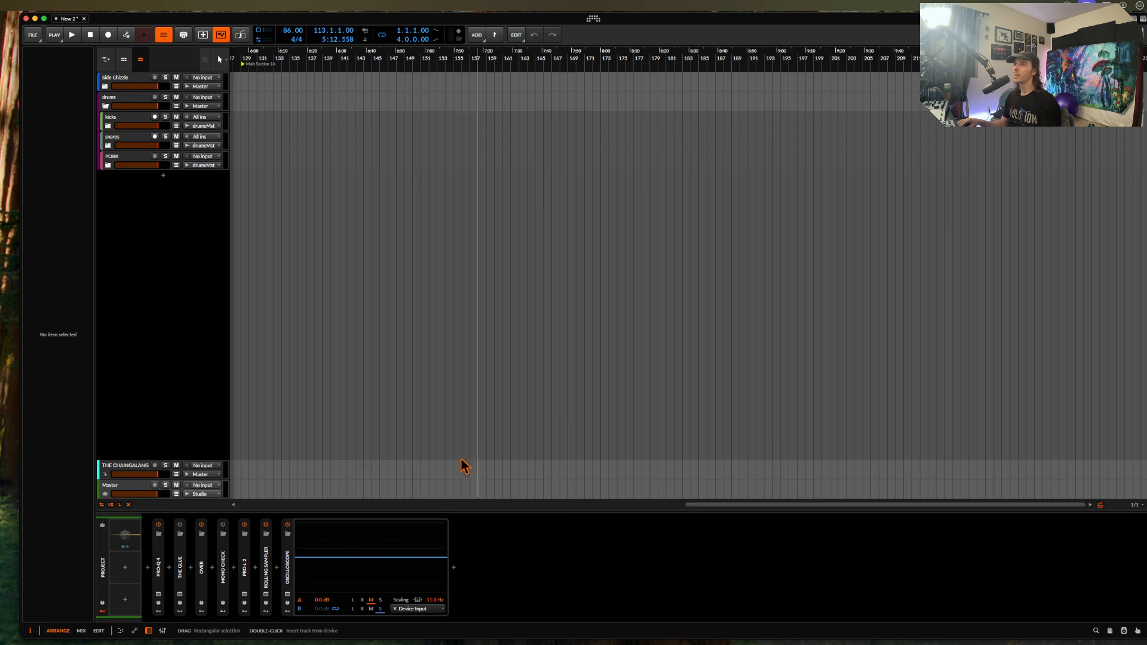
# - Search the sound browser for "kick", audition samples, and place Alckem Kicks 13 on a new audio track at bar 154
pyautogui.click(1109, 631)
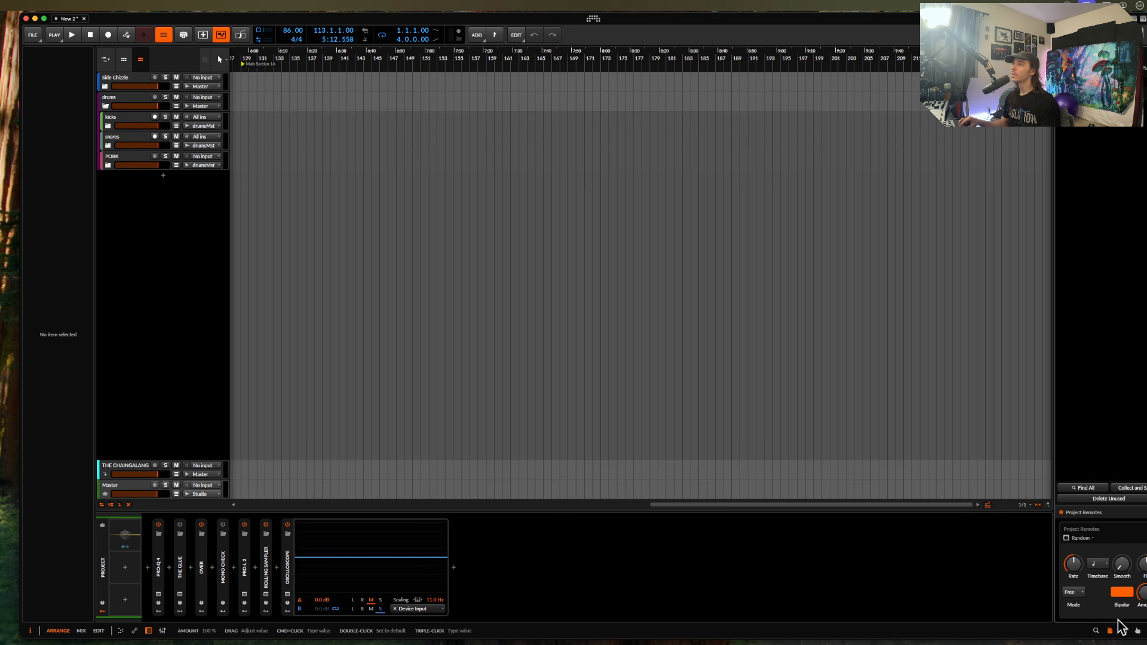
pyautogui.click(1095, 632)
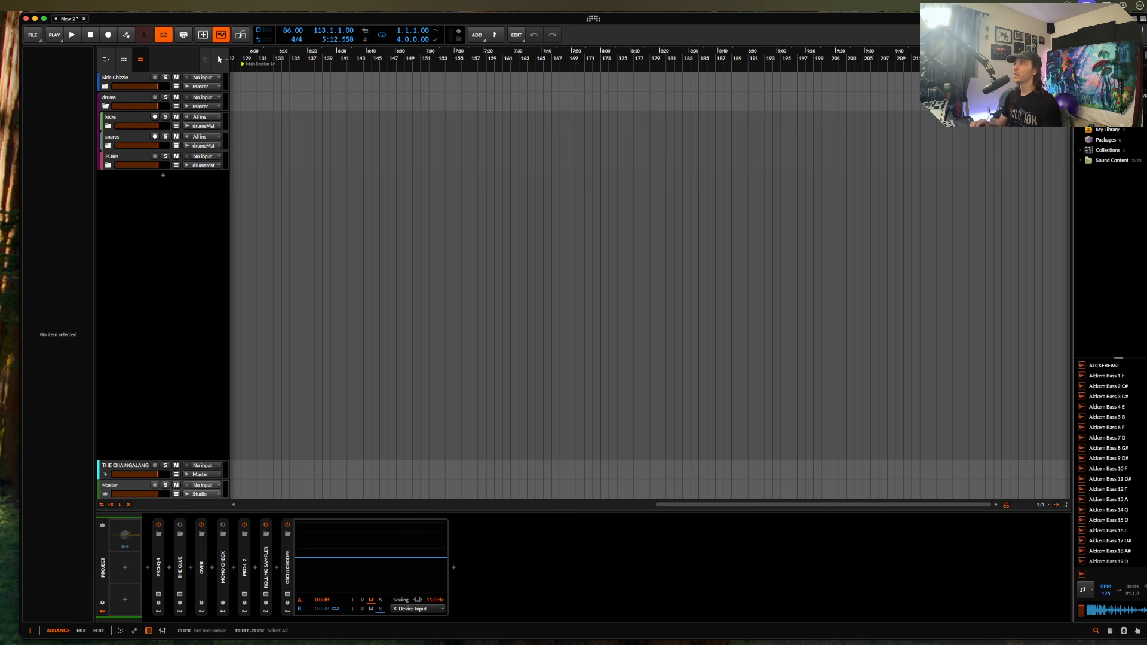
pyautogui.write('kick')
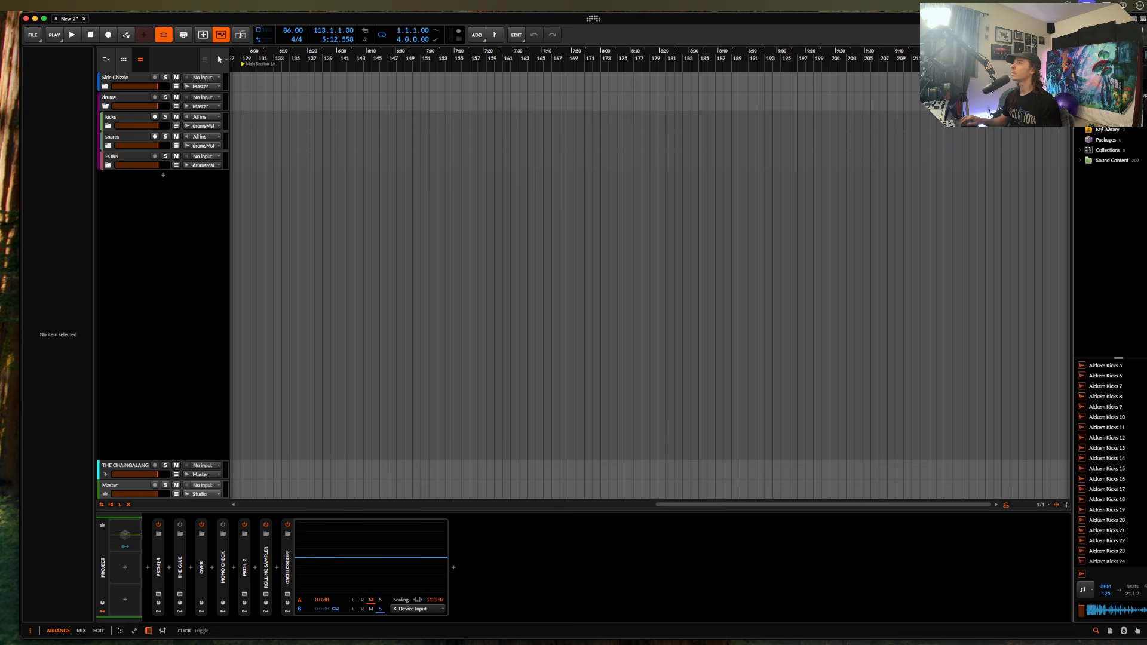
pyautogui.click(1085, 428)
pyautogui.click(1123, 449)
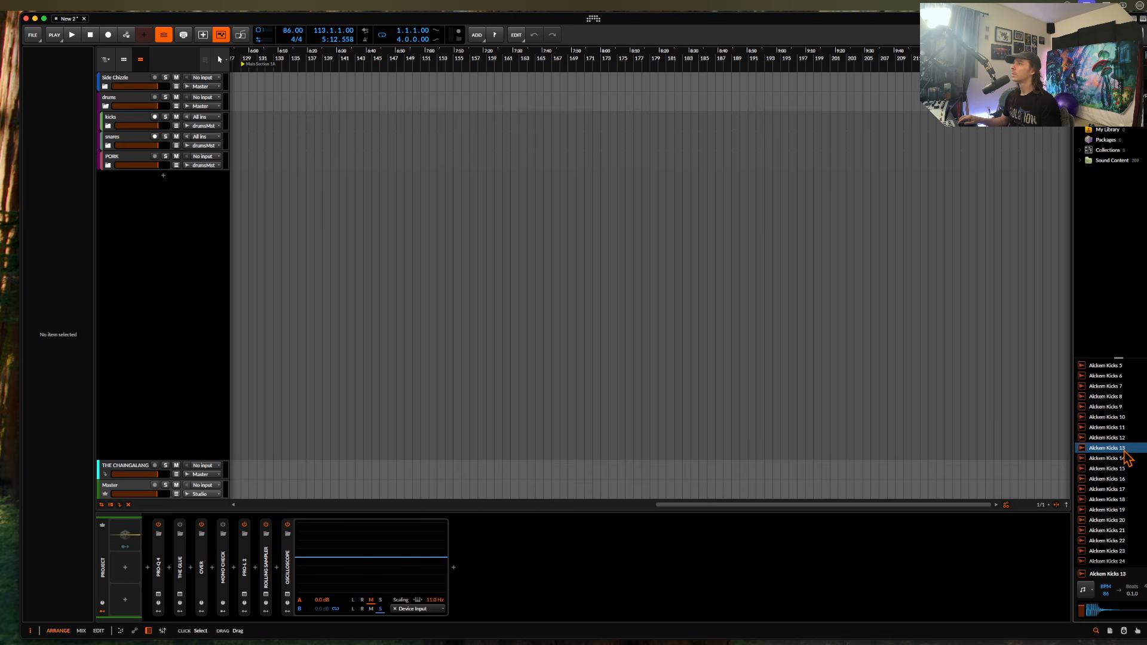
pyautogui.moveTo(1127, 458); pyautogui.dragTo(454, 253)
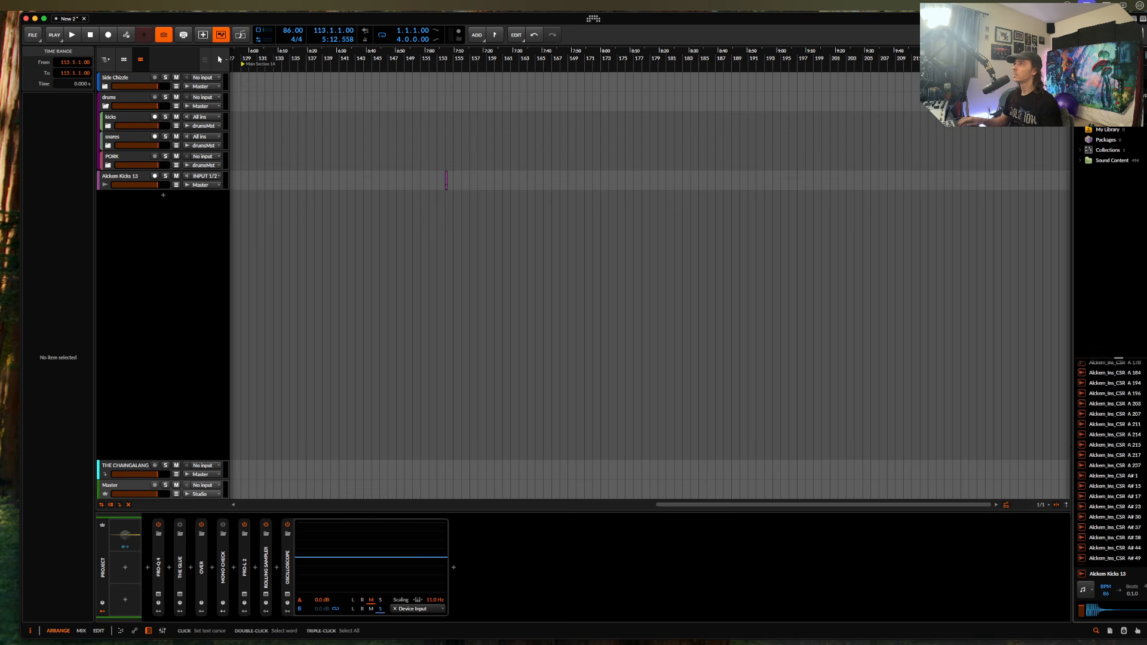
# - Place the Alckem Claps & Snares 6 sample on a new audio track below the kick, starting at 154.1.2
pyautogui.click(1138, 428)
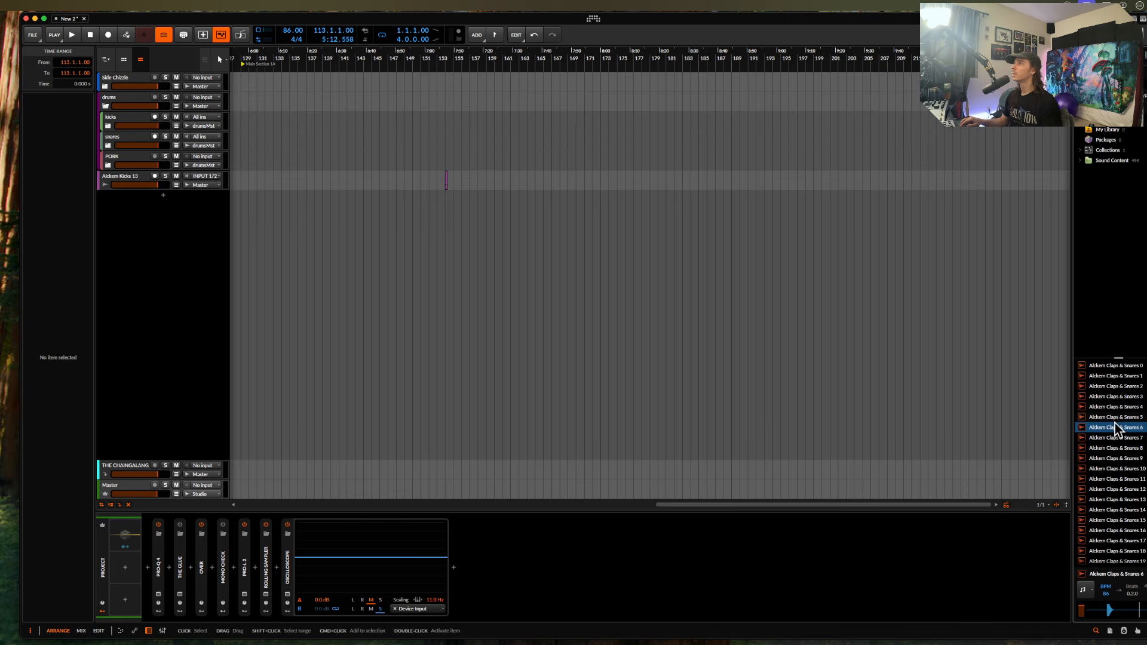
pyautogui.moveTo(1116, 434); pyautogui.dragTo(363, 203)
pyautogui.scroll(6, 456, 239)
pyautogui.click(465, 205)
pyautogui.scroll(5, 366, 202)
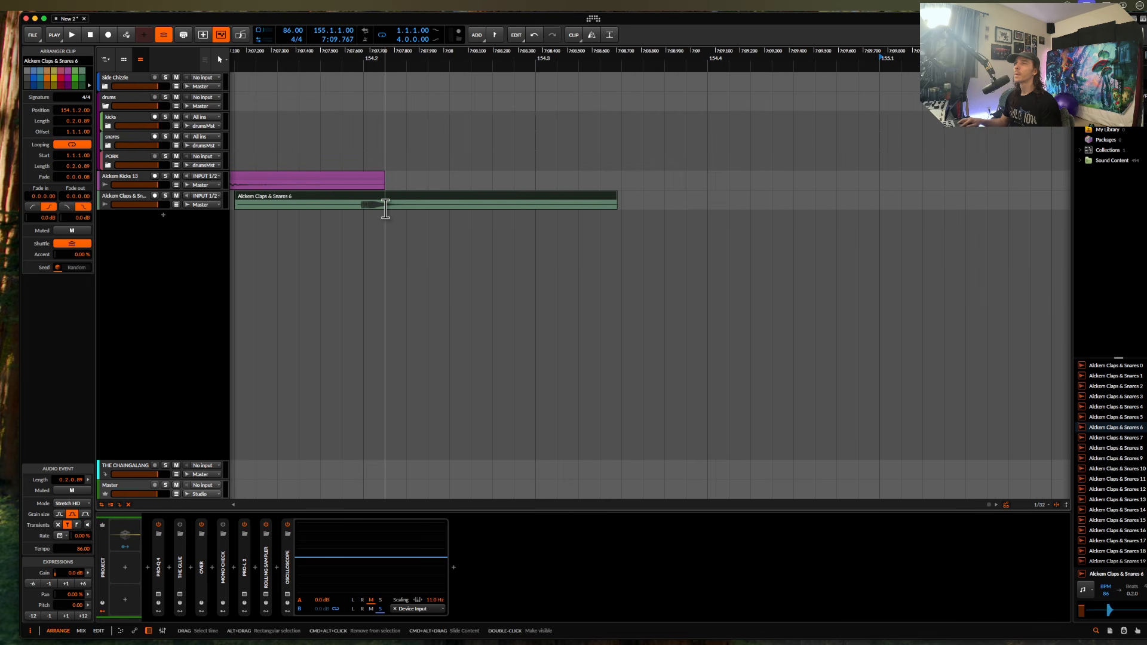
# - Copy the snare hit to 154.2.4 and 154.4.1, and duplicate the kick clip to 154.3.3
pyautogui.scroll(-1, 384, 208)
pyautogui.click(370, 208)
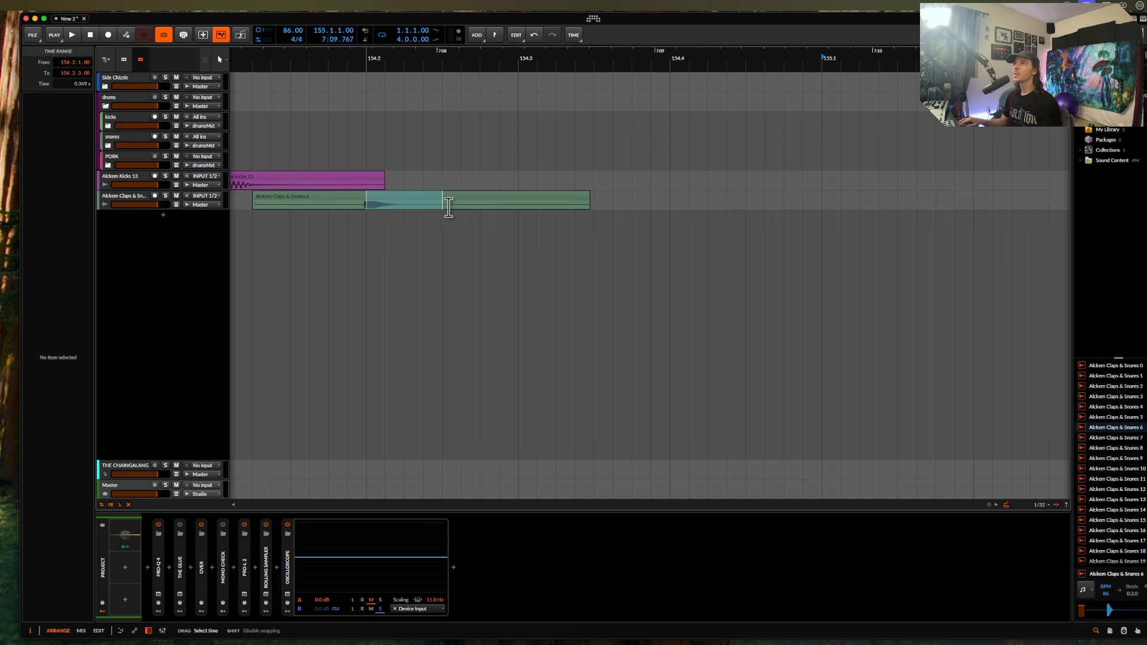
pyautogui.press('super+d')
pyautogui.click(514, 188)
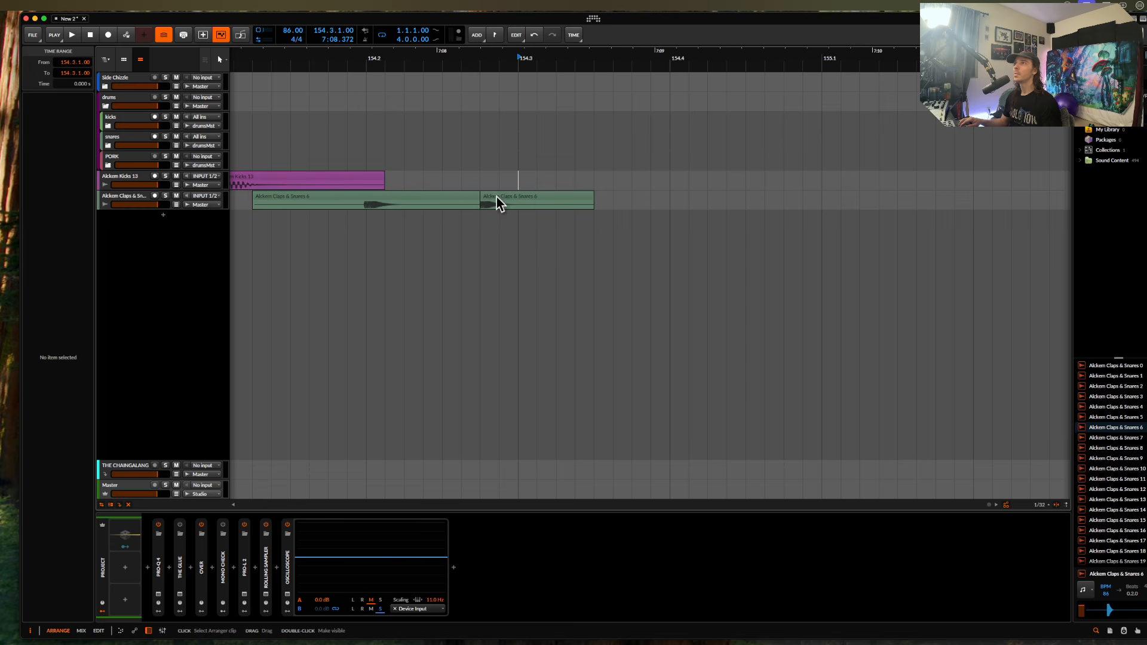
pyautogui.moveTo(497, 204); pyautogui.dragTo(690, 206)
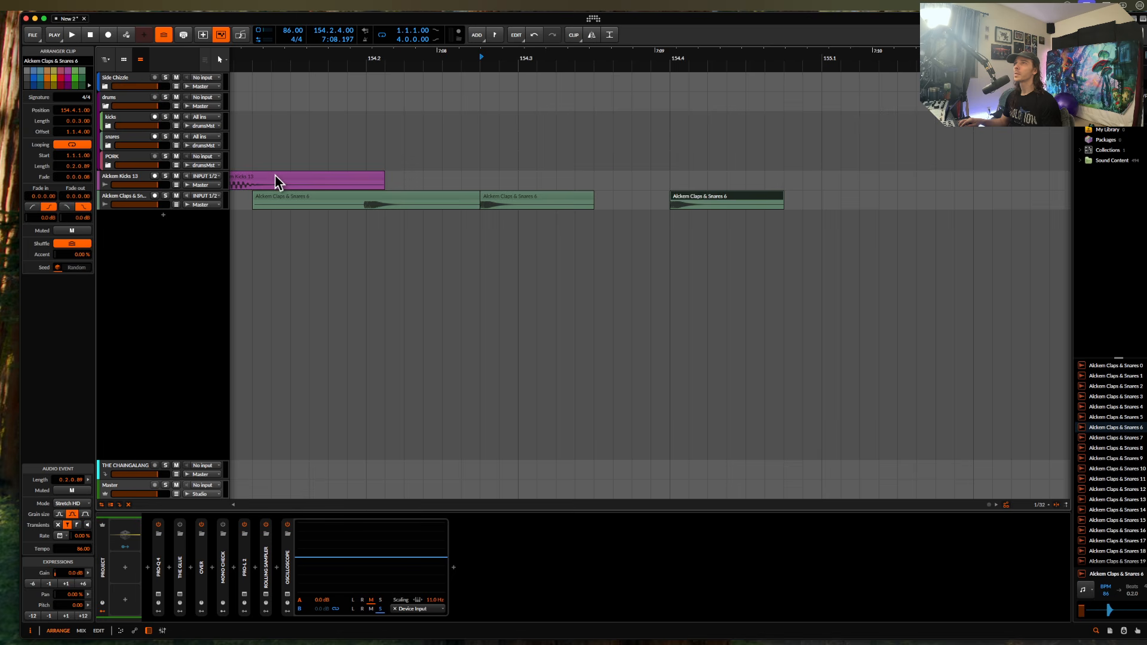
pyautogui.moveTo(277, 179); pyautogui.dragTo(660, 182)
# - Set the loop range to 154.1.1 through 155.1.1 around the kick and snare pattern, and play it briefly
pyautogui.scroll(-3, 659, 177)
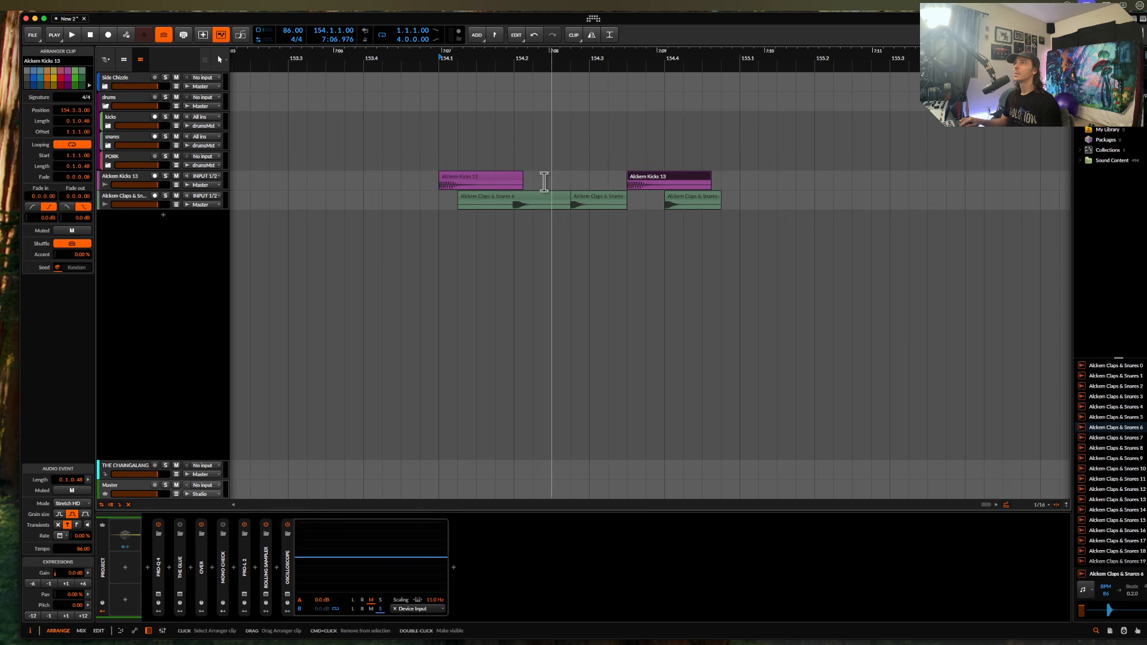
pyautogui.moveTo(440, 184); pyautogui.dragTo(734, 195)
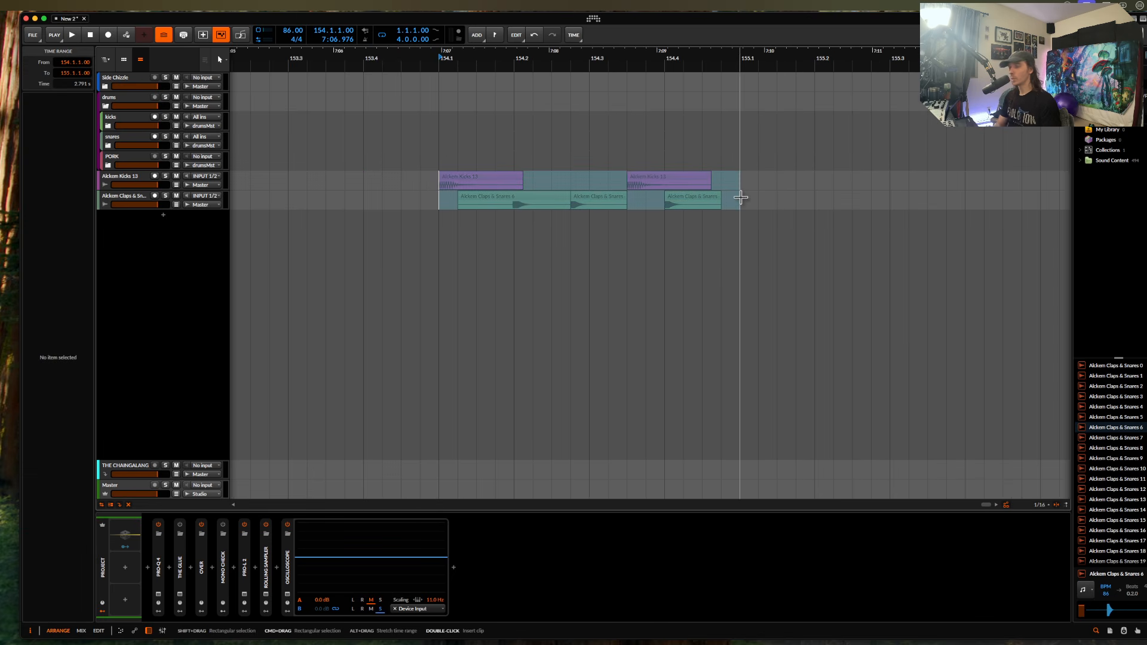
pyautogui.press('super+l')
pyautogui.press('space')
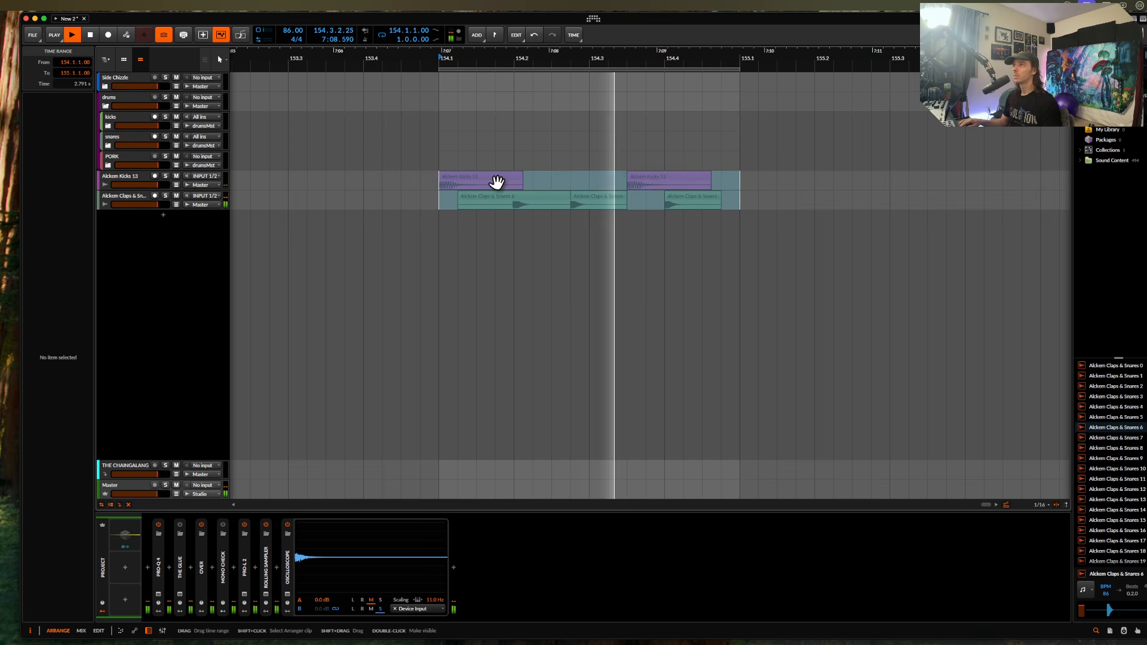
pyautogui.scroll(-2, 495, 182)
pyautogui.press('space')
# - Search for percussion loops, audition several, and place 001 Percussion Loop (170 BPM) on a new track at 154.1.1
pyautogui.click(774, 261)
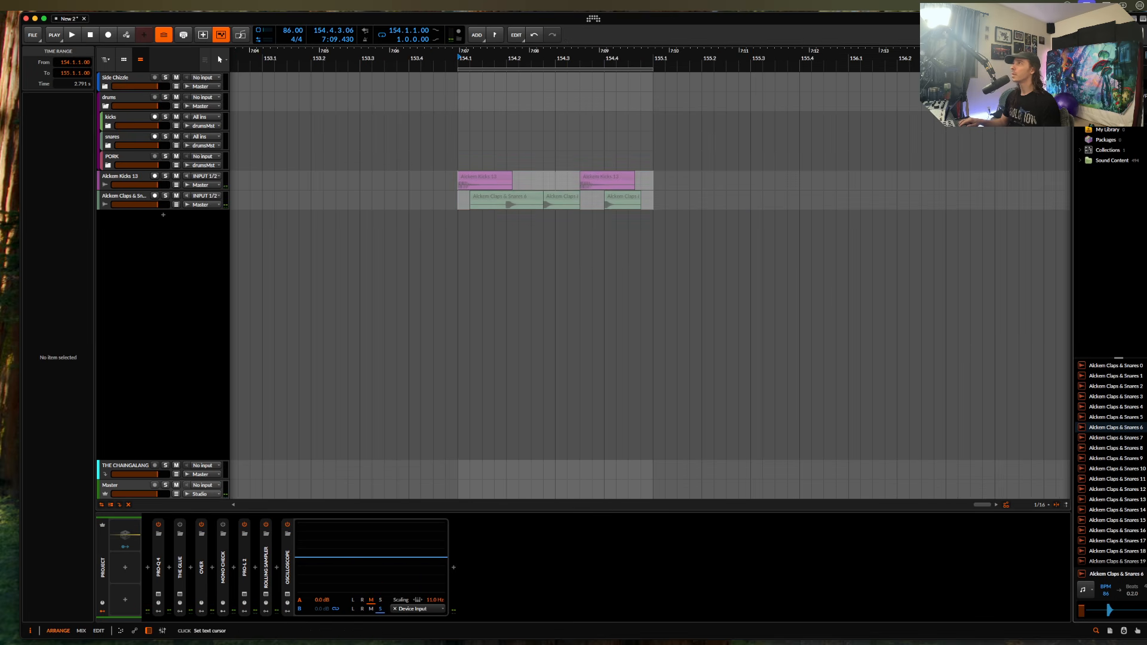
pyautogui.click(906, 86)
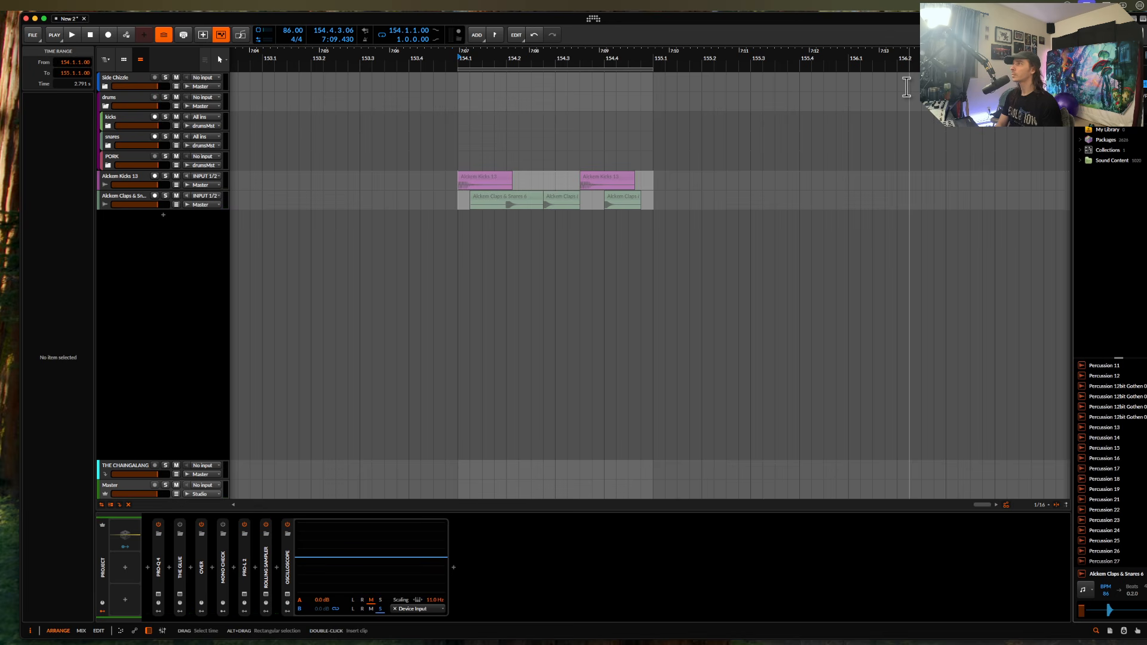
pyautogui.write('lo')
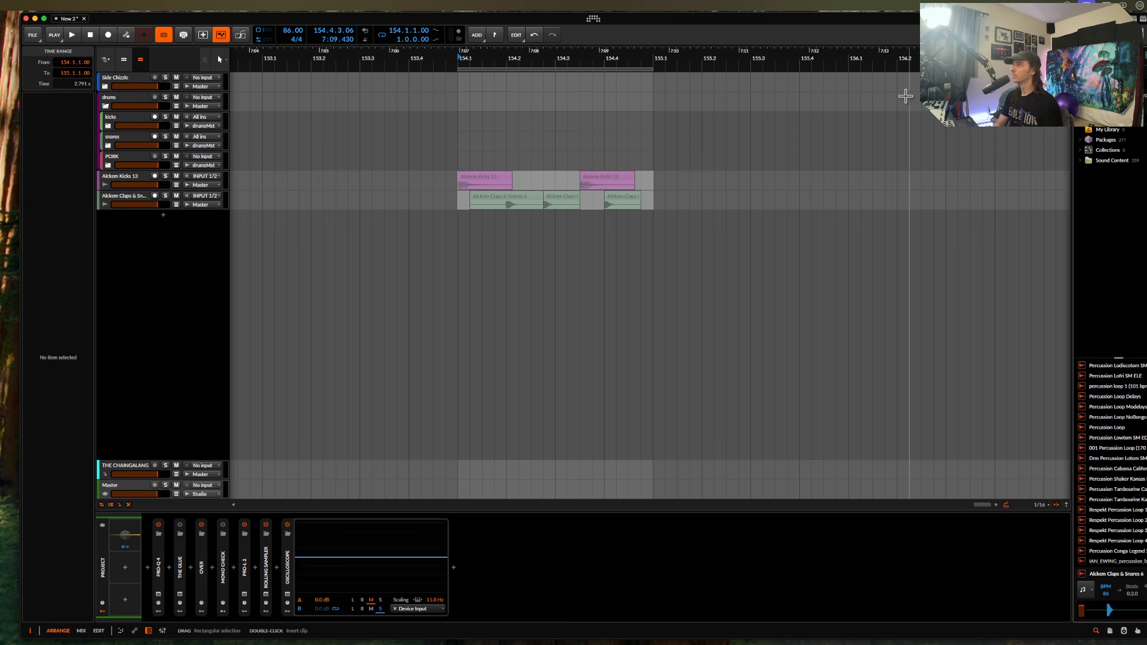
pyautogui.click(1117, 406)
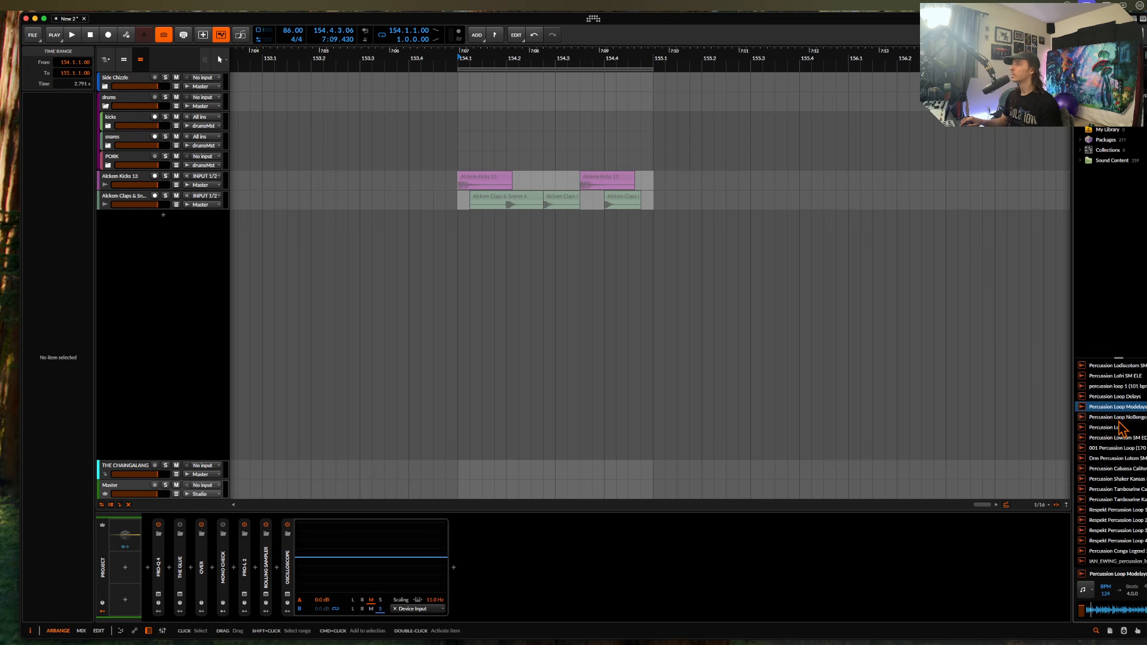
pyautogui.click(1118, 417)
pyautogui.click(1116, 438)
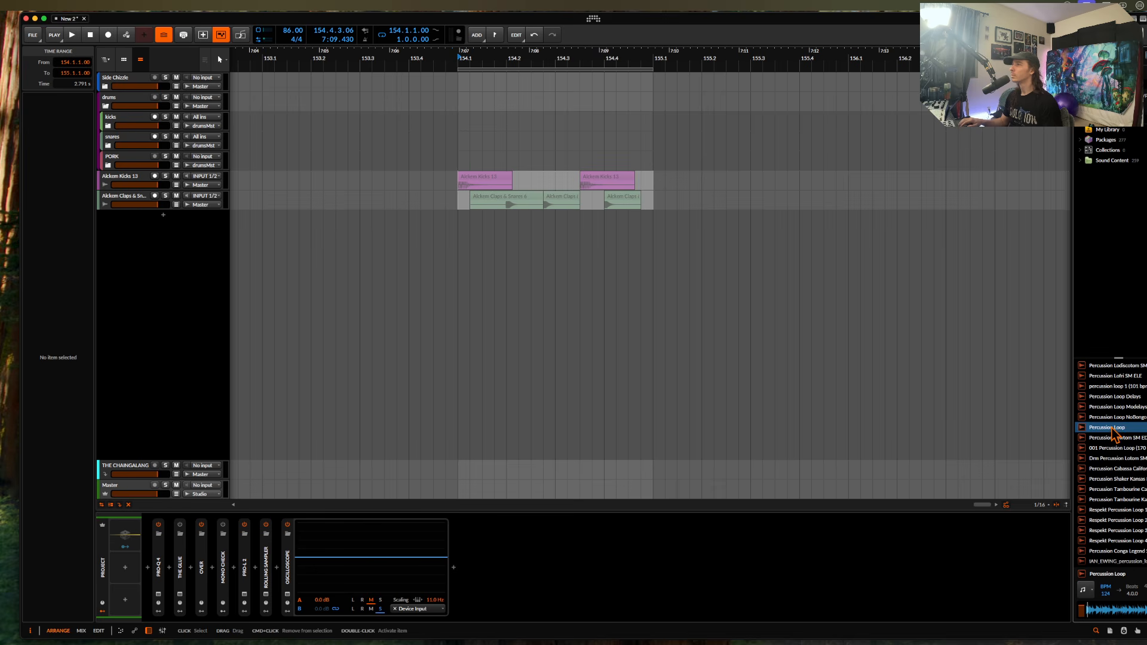
pyautogui.click(1112, 448)
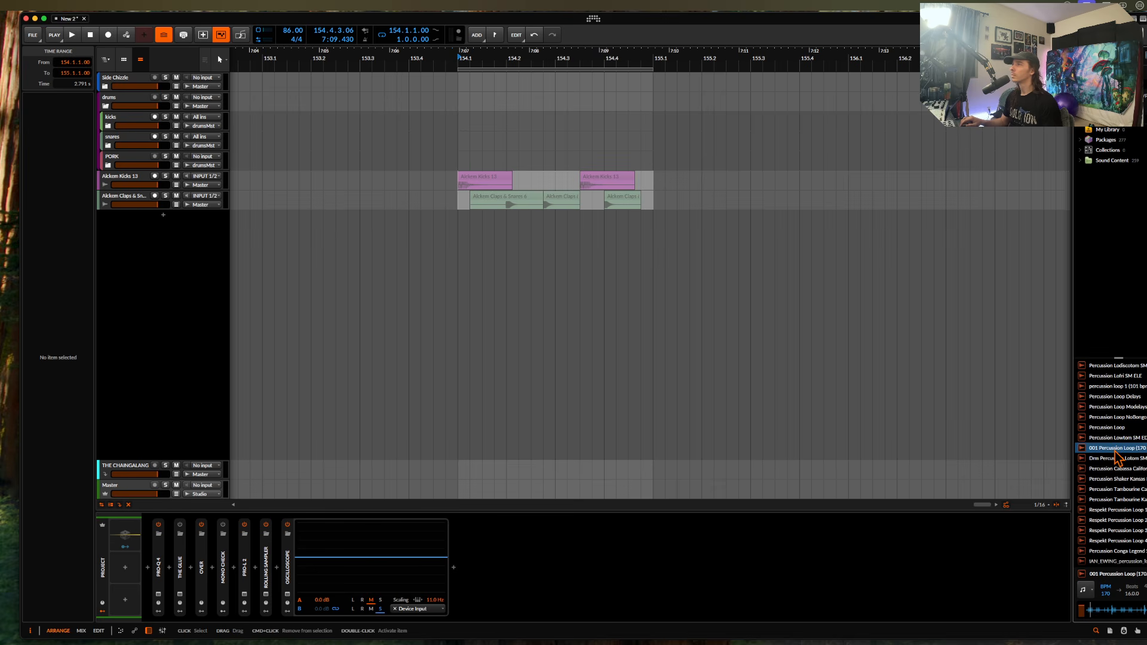
pyautogui.moveTo(1116, 457); pyautogui.dragTo(466, 221)
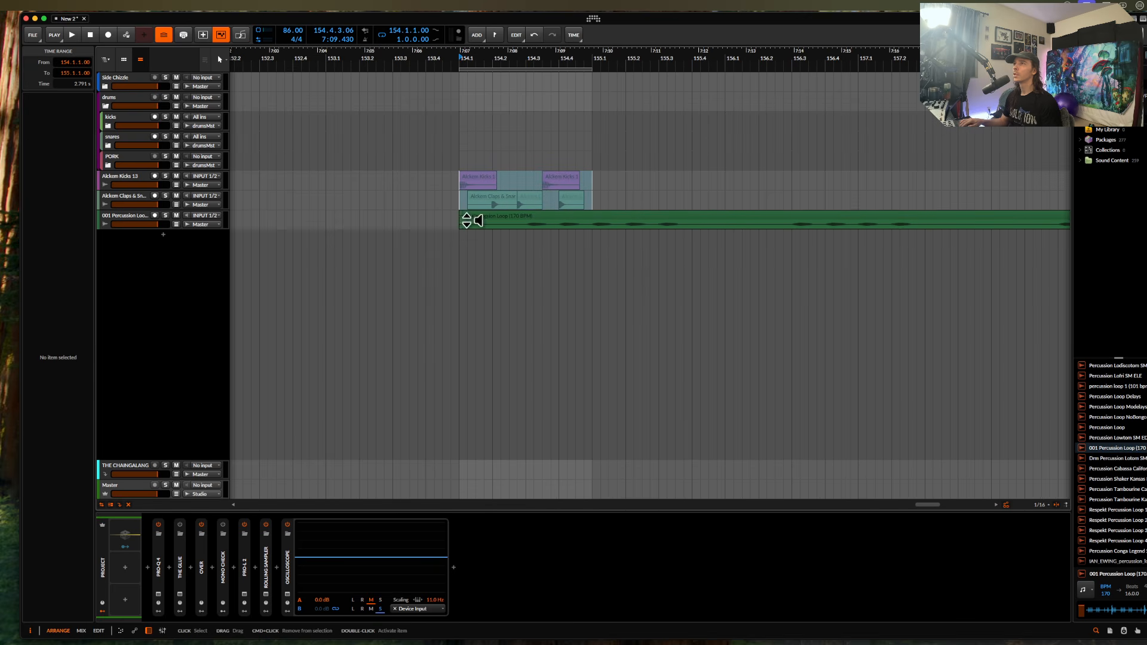
# - Set the percussion loop clip's stretch mode to Repitch and raise its gain to +7.8 dB
pyautogui.click(557, 229)
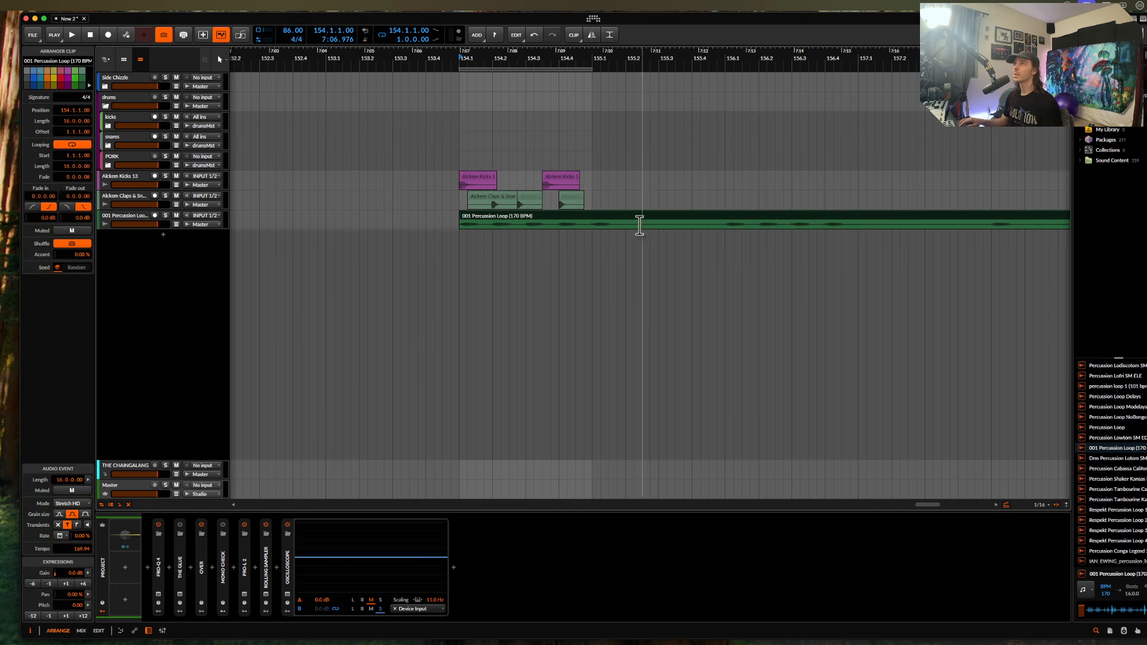
pyautogui.click(589, 234)
pyautogui.click(565, 216)
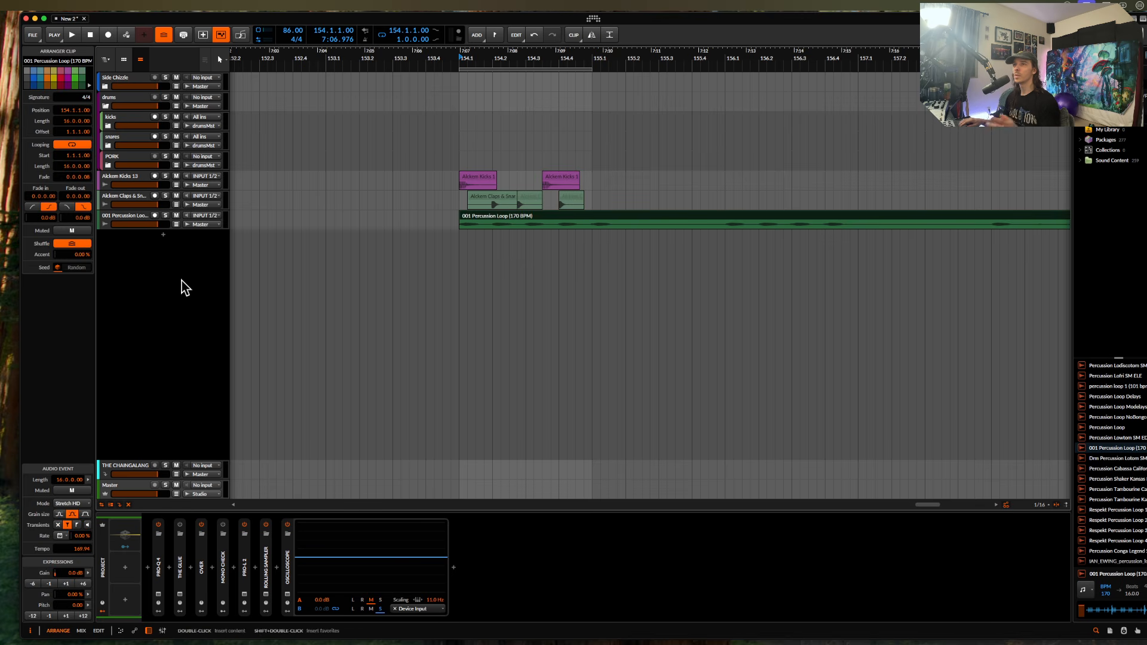
pyautogui.click(72, 503)
pyautogui.click(77, 494)
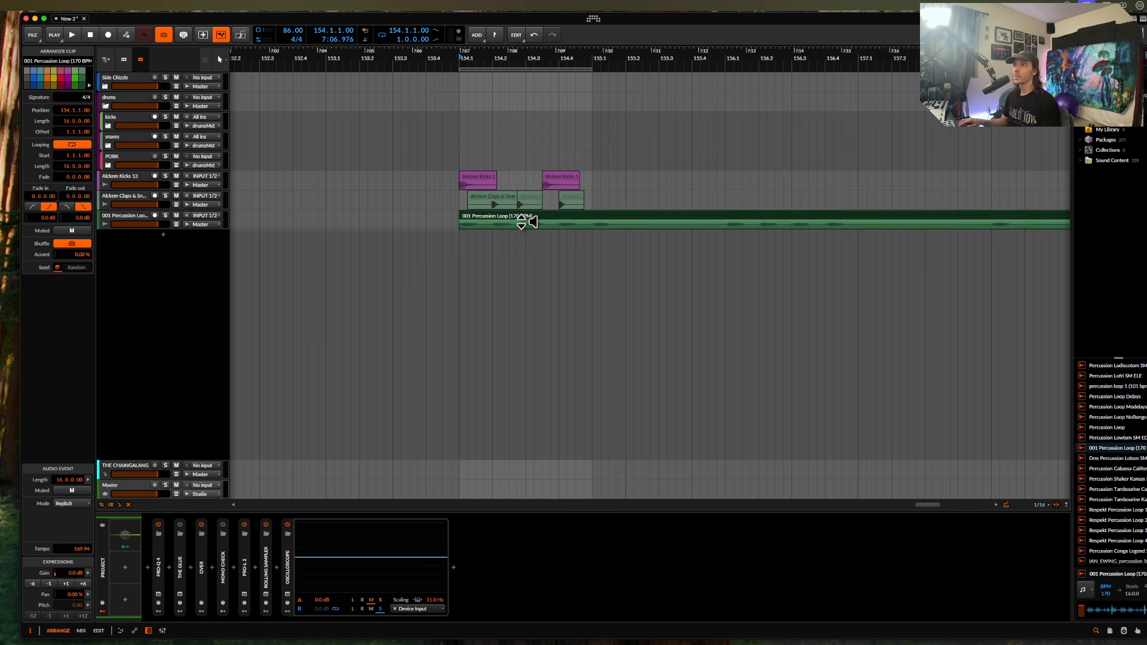
pyautogui.moveTo(521, 221); pyautogui.dragTo(519, 223)
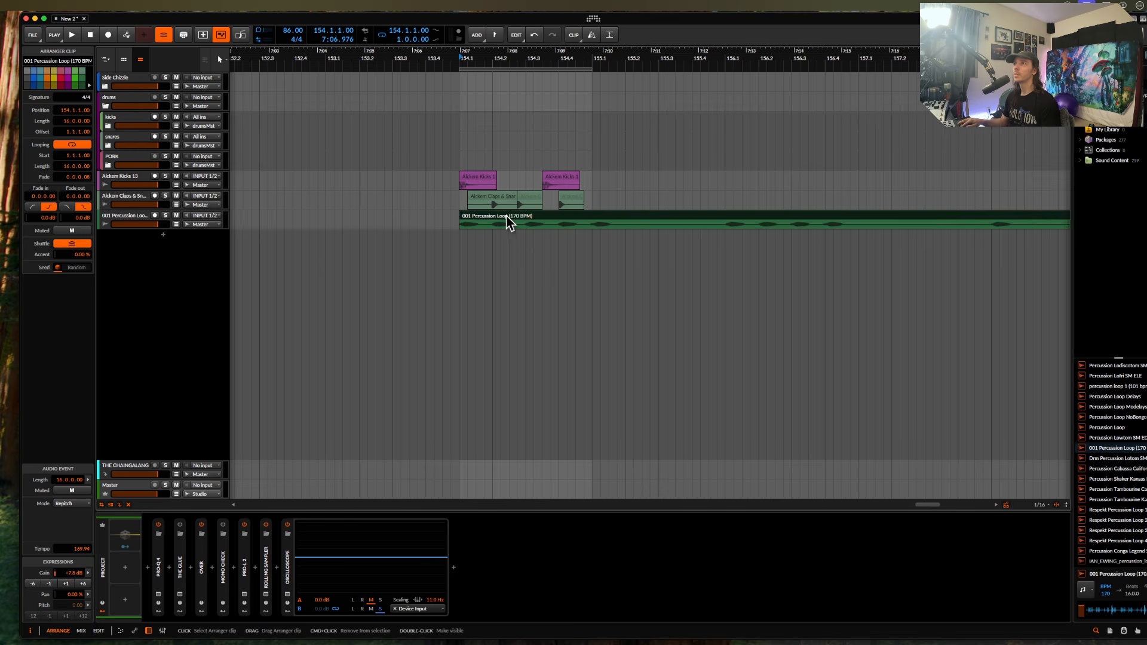
# - Play the beat together with the percussion loop, stop playback, and set the edit position on the percussion clip at 159.4.1
pyautogui.scroll(-1, 507, 223)
pyautogui.press('space')
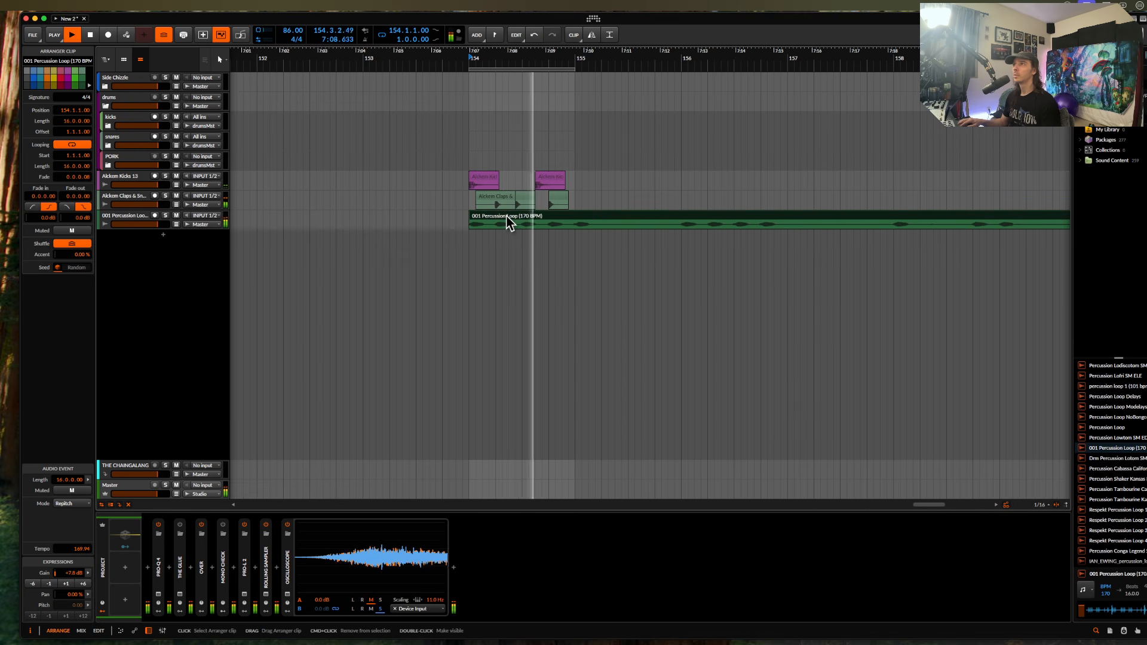
pyautogui.scroll(-2, 626, 204)
pyautogui.hscroll(3, 626, 203)
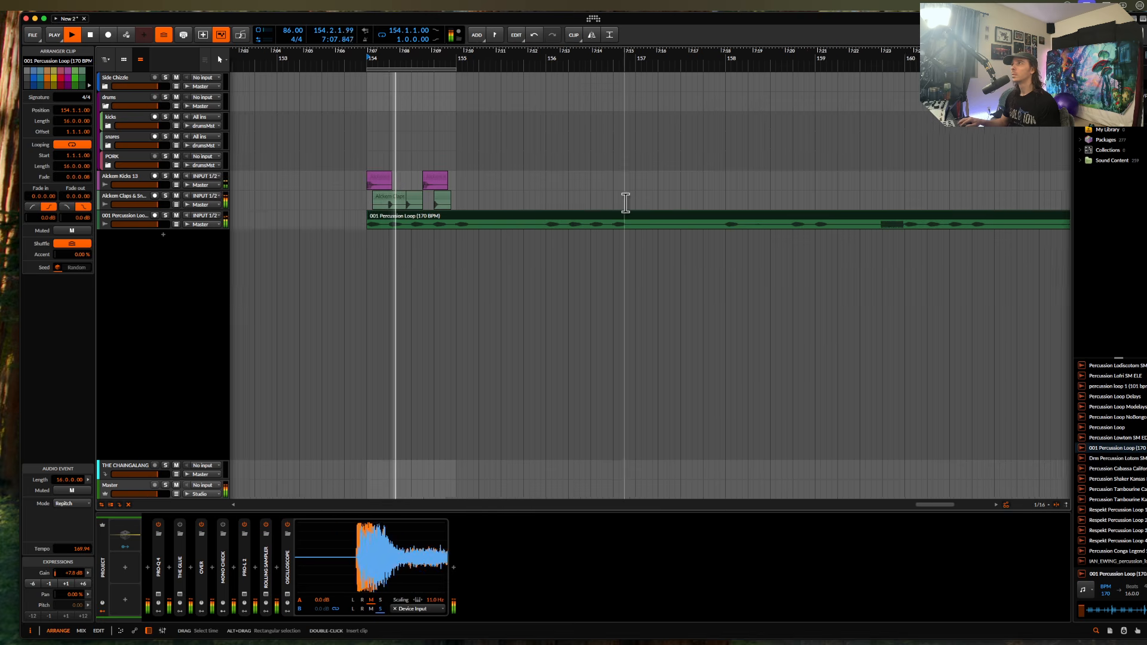
pyautogui.scroll(-2, 626, 203)
pyautogui.click(729, 229)
pyautogui.press('space')
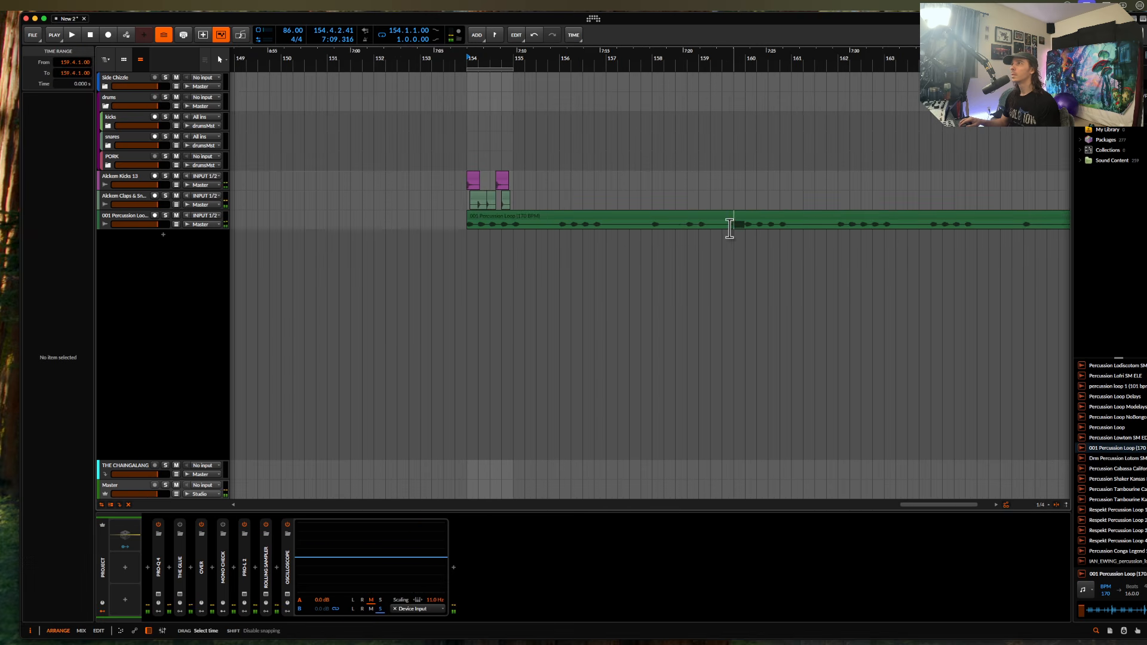
# - Split the percussion loop at 159.4.1, copy the short section to a new track at 154.1.1, and halve its length
pyautogui.hotkey('ctrl', 'e')
pyautogui.moveTo(776, 220); pyautogui.dragTo(493, 251)
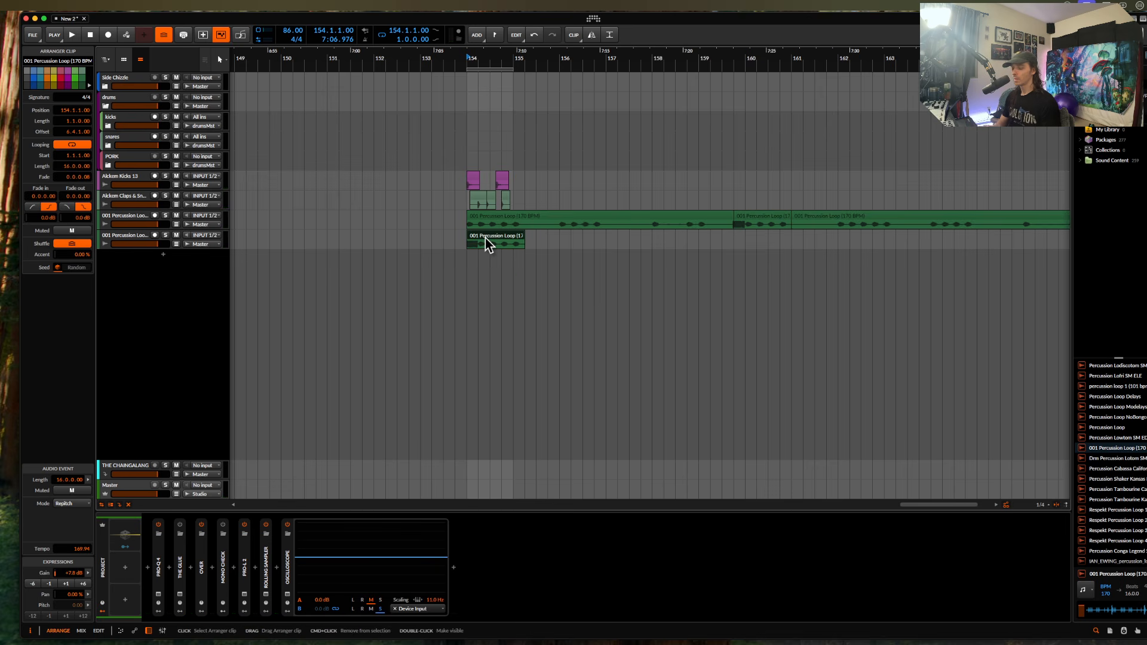
pyautogui.hotkey('alt', '-')
pyautogui.scroll(5, 588, 204)
pyautogui.hscroll(-2, 310, 205)
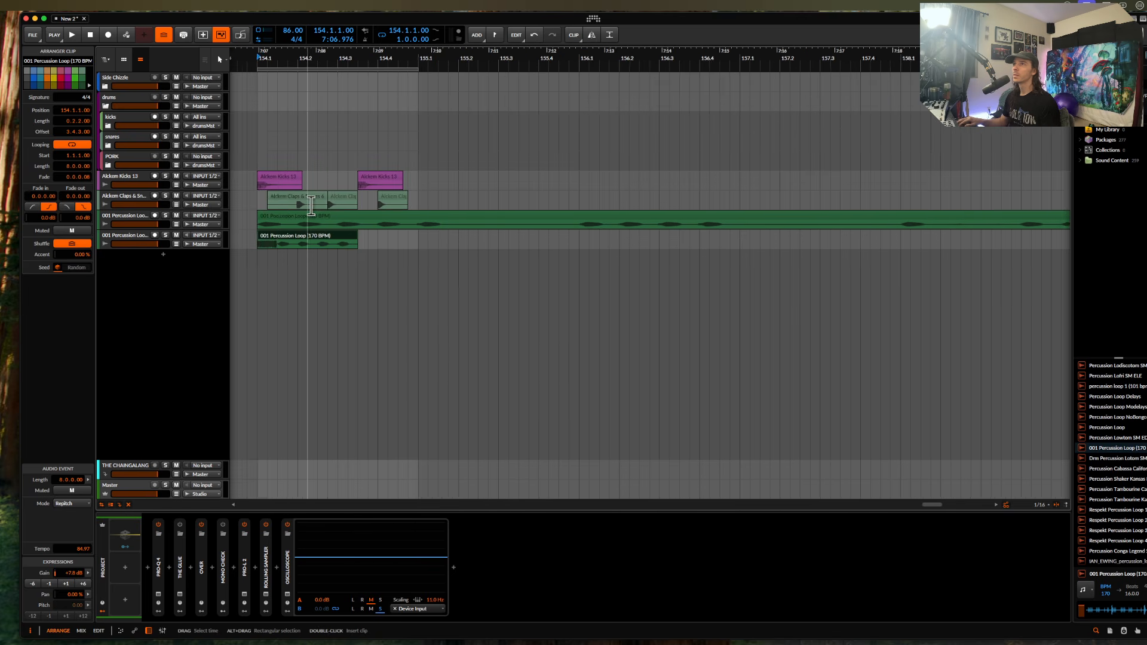
# - Trim the copied percussion clip to two beats, duplicate it to fill the loop range, and start auditioning the result
pyautogui.scroll(1, 311, 205)
pyautogui.hscroll(-1, 310, 205)
pyautogui.moveTo(393, 238); pyautogui.dragTo(371, 245)
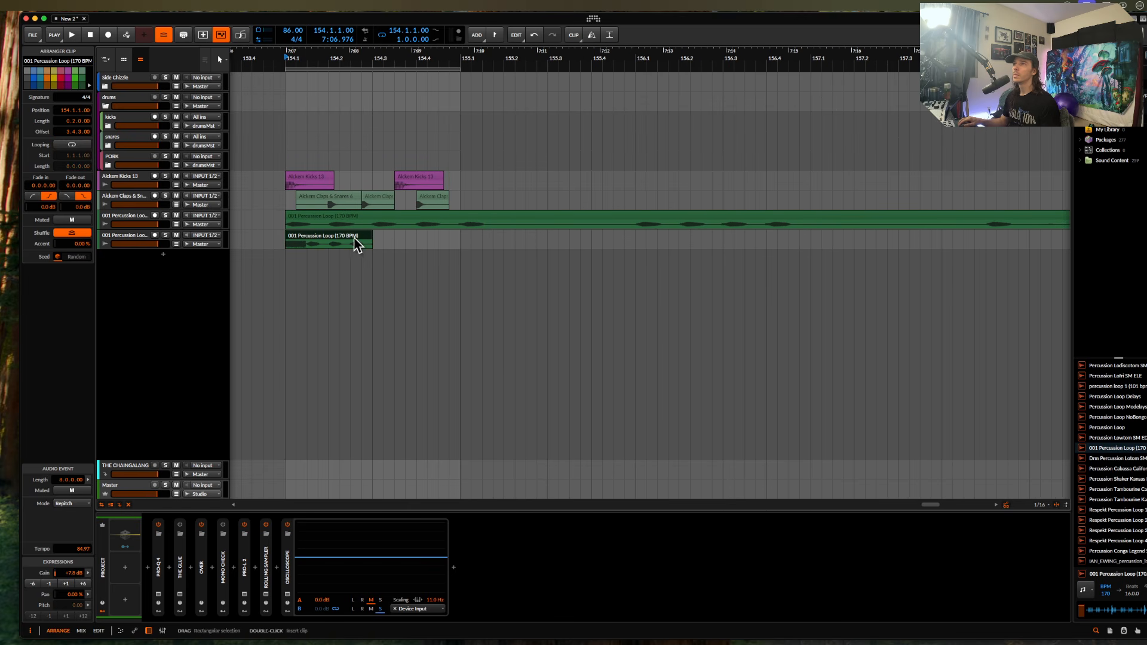
pyautogui.press('super+d')
pyautogui.press('space')
pyautogui.press('space')
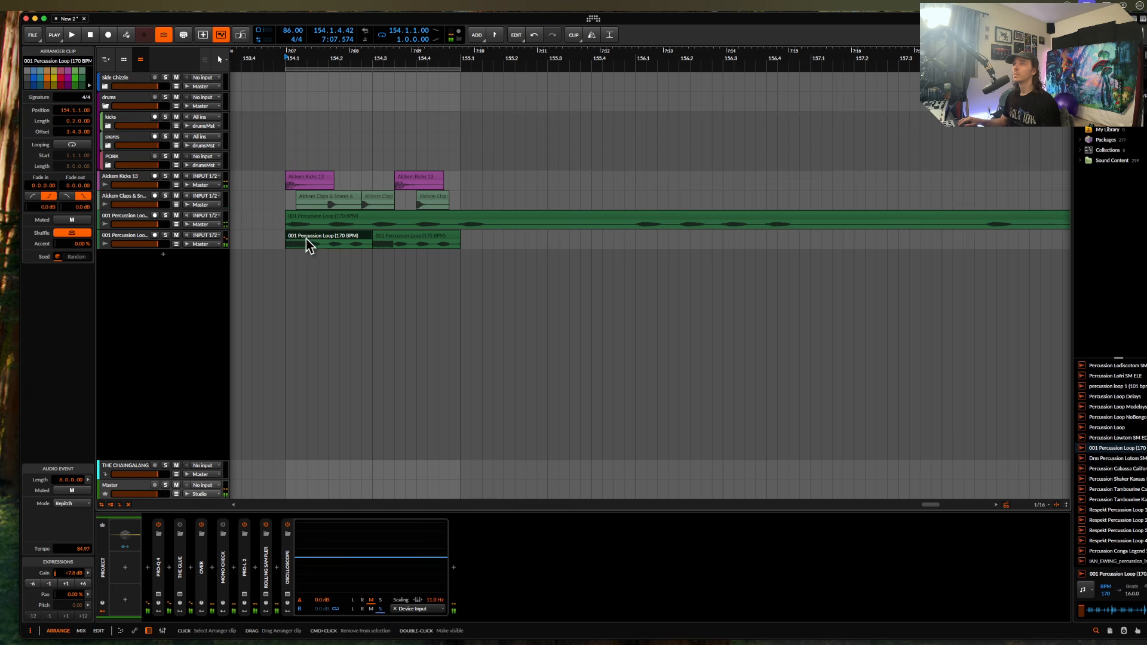
# - Play the looped beat with the two short percussion clips, select both clips, and stop playback
pyautogui.moveTo(338, 245); pyautogui.dragTo(316, 247)
pyautogui.press('space')
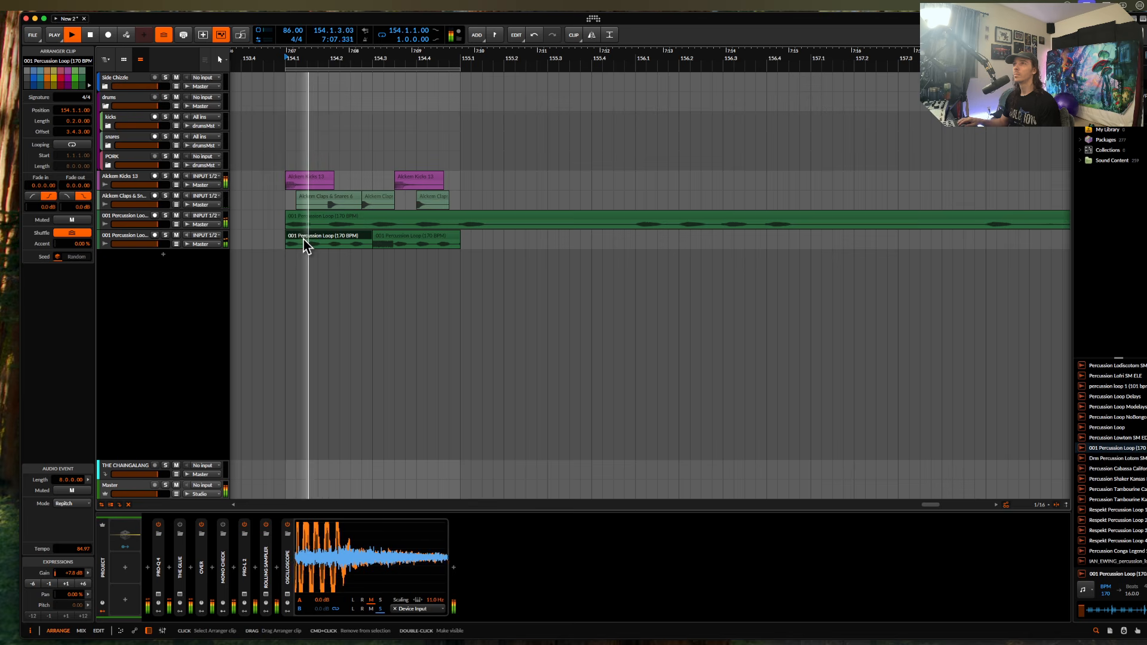
pyautogui.keyDown('shift'); pyautogui.click(390, 235); pyautogui.keyUp('shift')
pyautogui.scroll(-5, 388, 237)
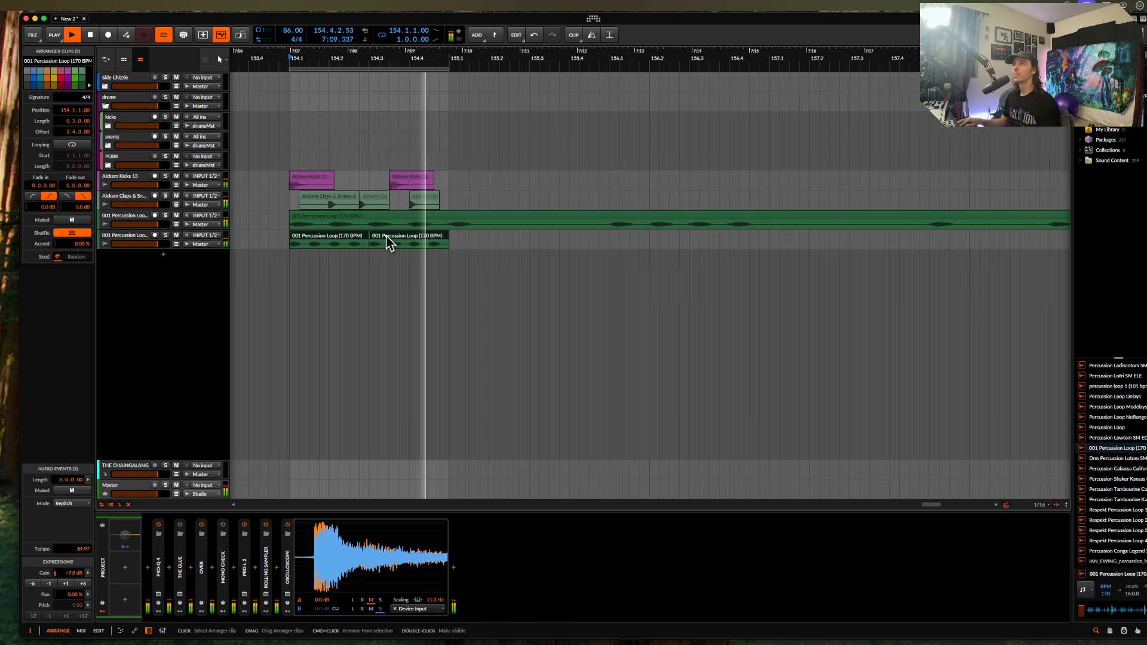
pyautogui.scroll(5, 388, 239)
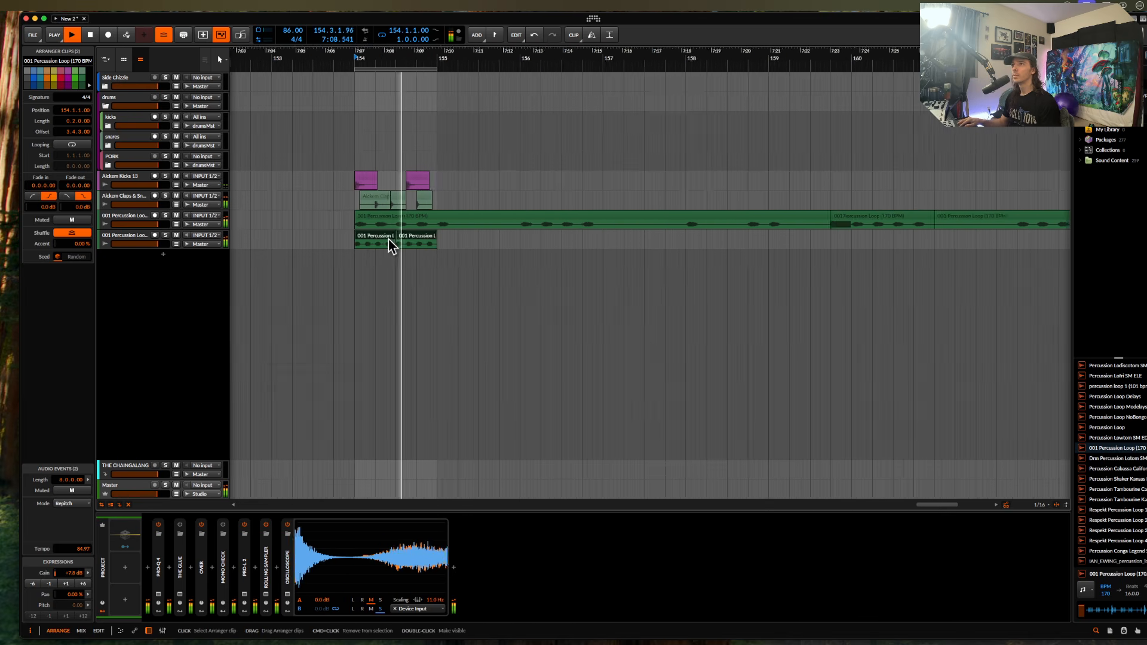
pyautogui.press('space')
# - Group the two percussion loop tracks and insert a kHs Compactor on the group
pyautogui.click(133, 224)
pyautogui.keyDown('shift'); pyautogui.click(133, 238); pyautogui.keyUp('shift')
pyautogui.press('super+g')
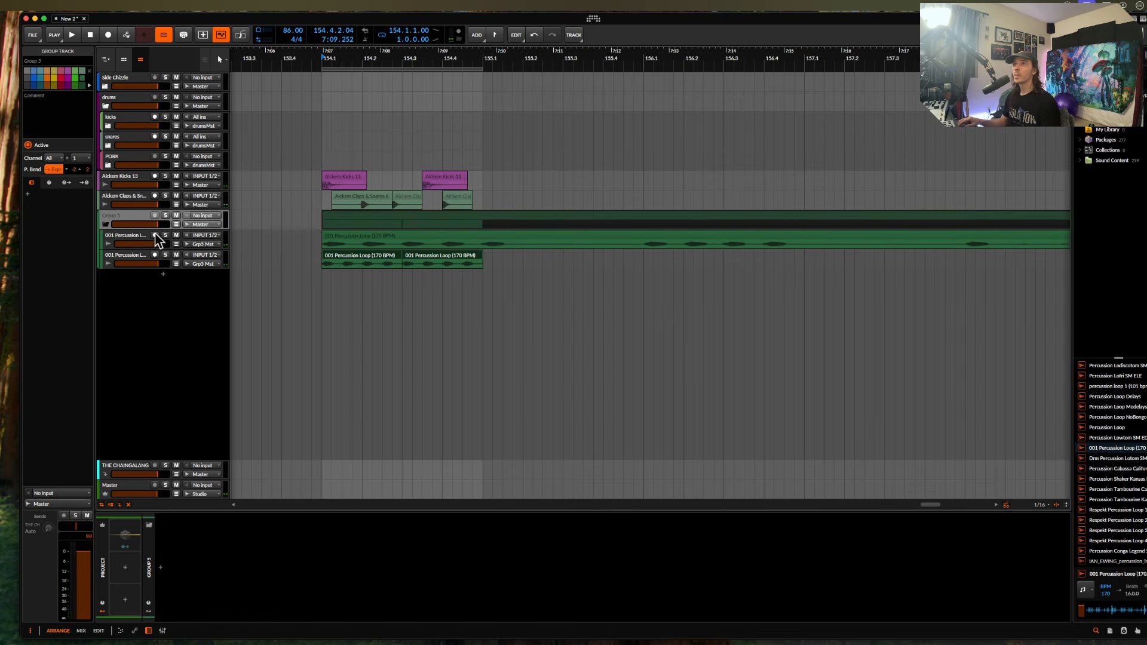
pyautogui.click(162, 571)
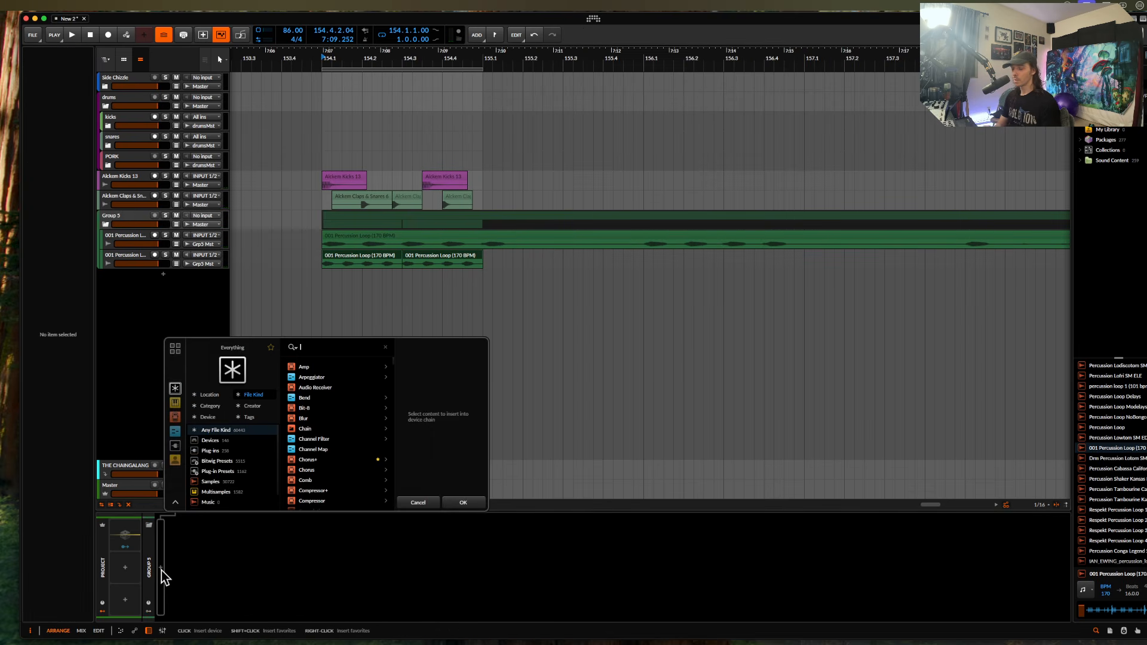
pyautogui.write('compa')
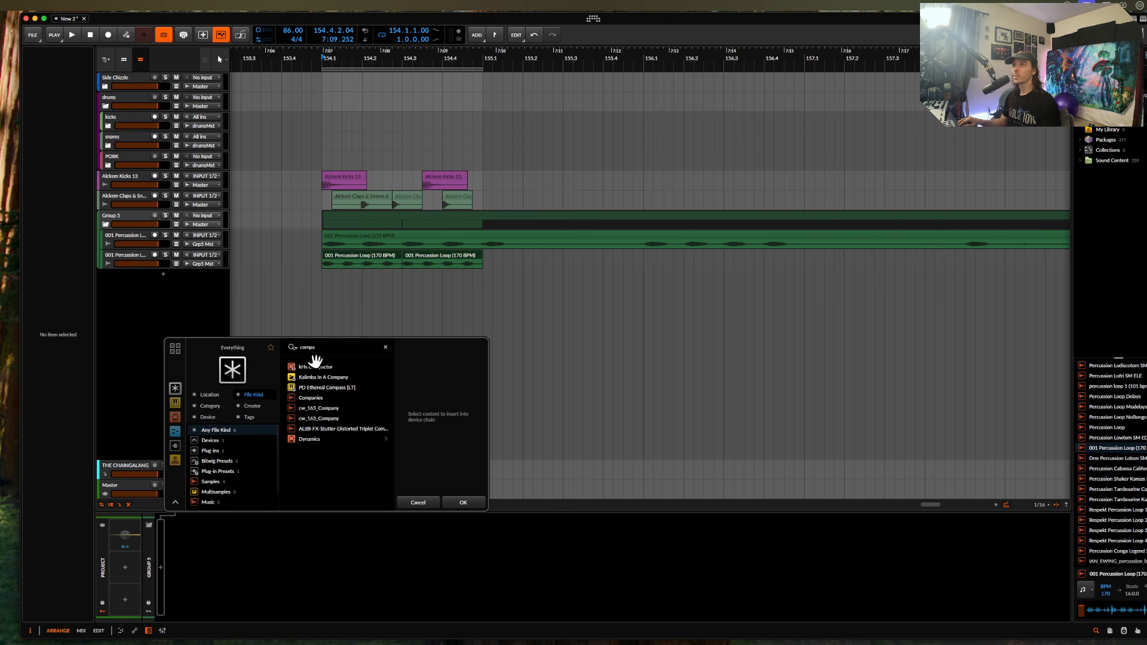
pyautogui.click(315, 366)
pyautogui.click(455, 500)
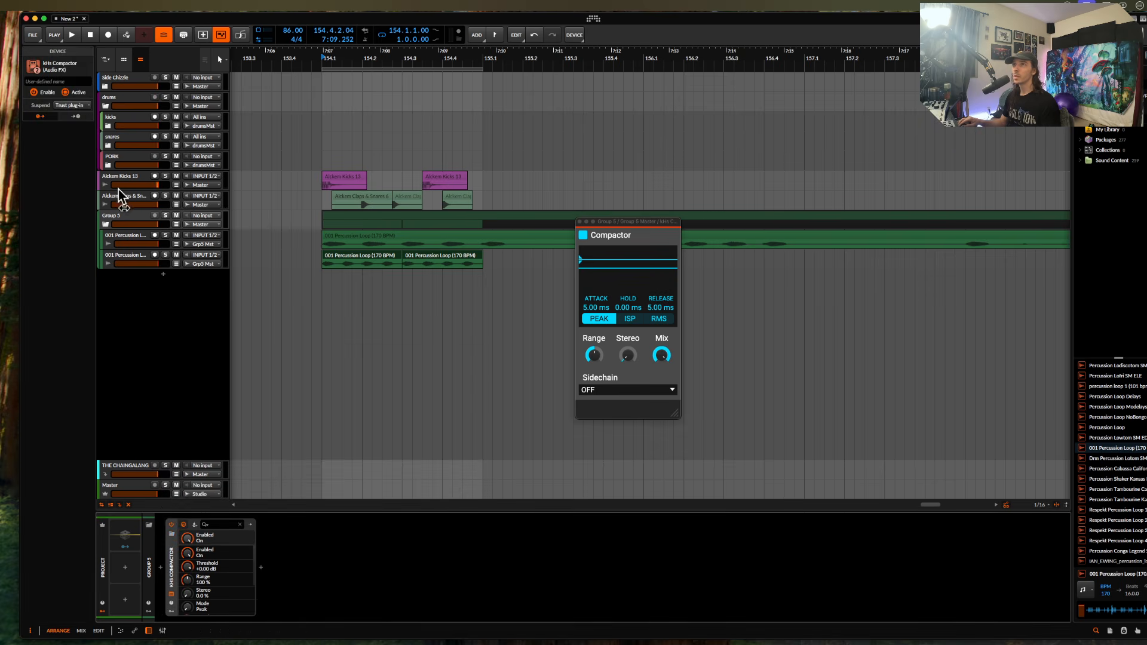
# - Group the Alckem Kicks 13 track with the claps and snares track below it
pyautogui.click(118, 187)
pyautogui.keyDown('shift'); pyautogui.click(120, 199); pyautogui.keyUp('shift')
pyautogui.hotkey('ctrl', 'g')
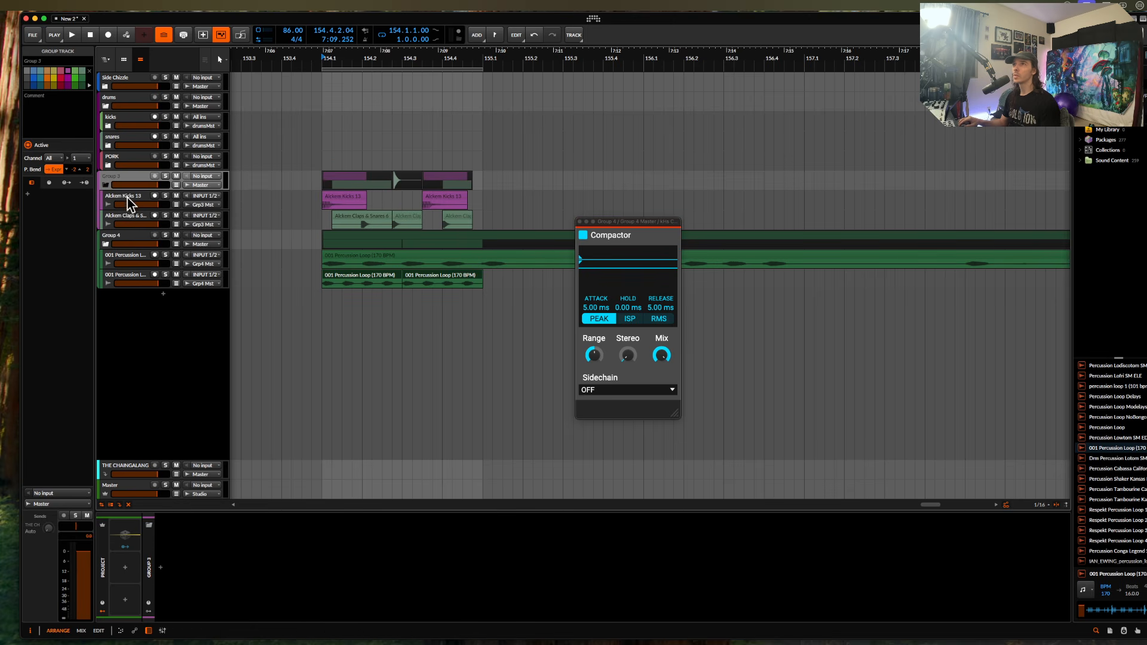
# - Set the sidechain input of the percussion group's Compactor to Group 3 Master (PRE)
pyautogui.click(106, 237)
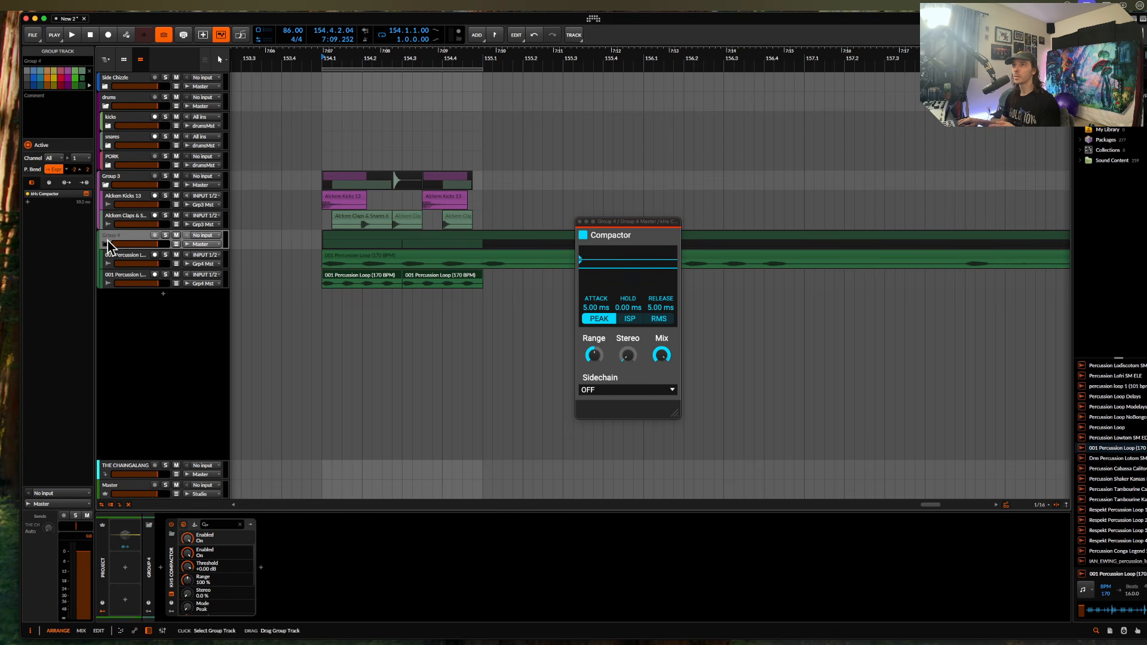
pyautogui.click(193, 526)
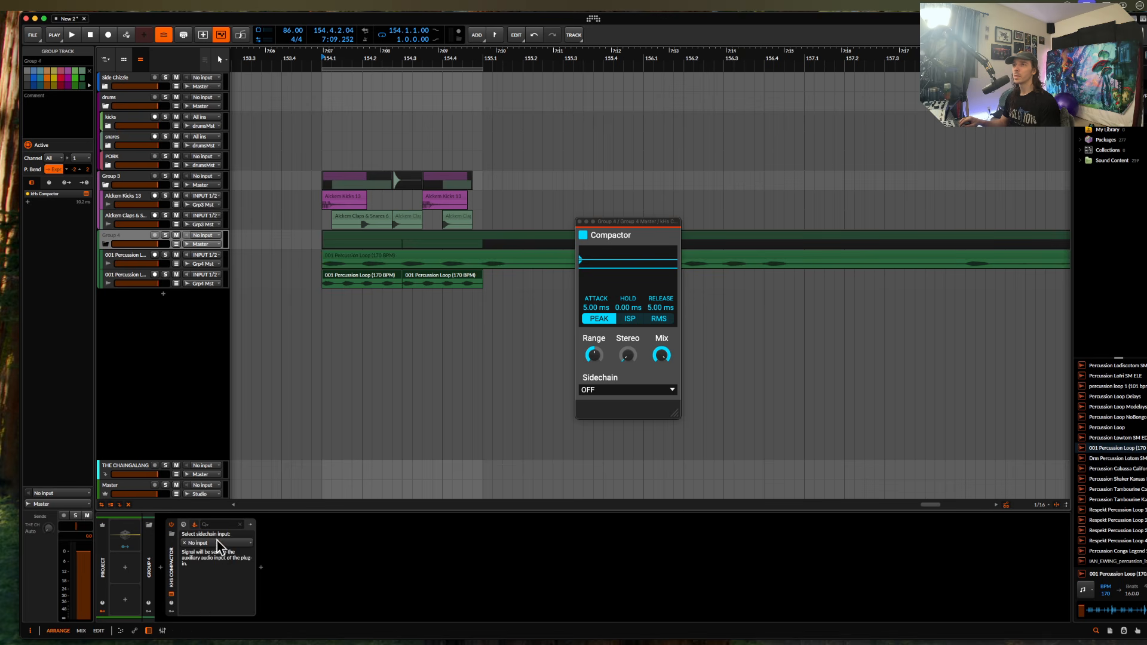
pyautogui.click(217, 541)
pyautogui.moveTo(232, 587)
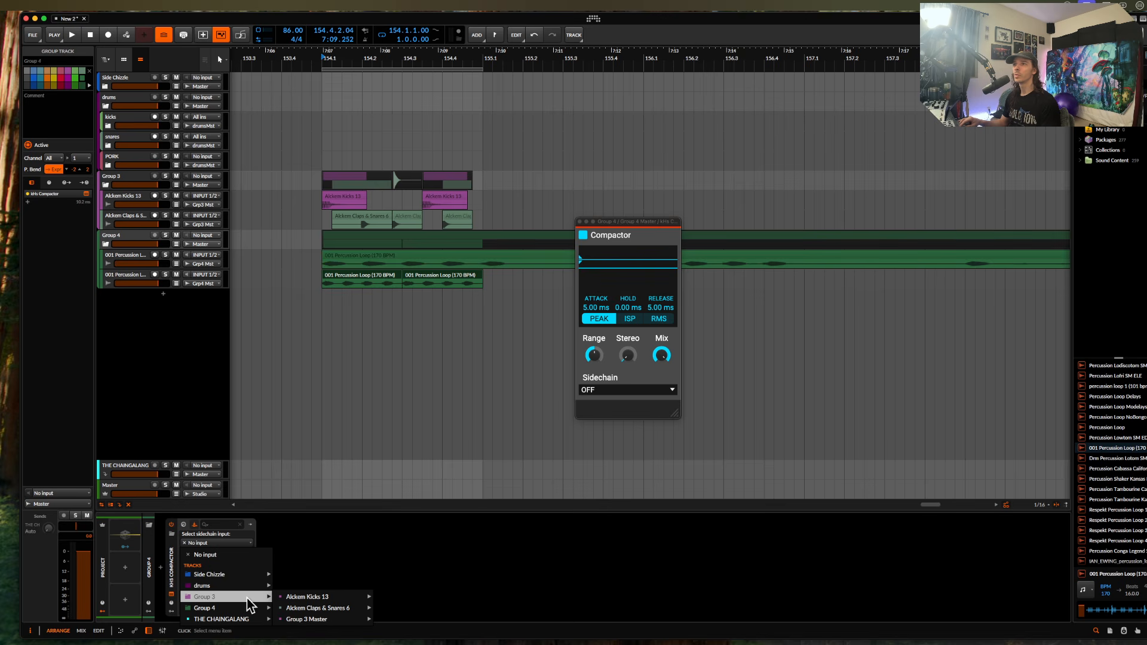
pyautogui.moveTo(322, 619)
pyautogui.click(394, 623)
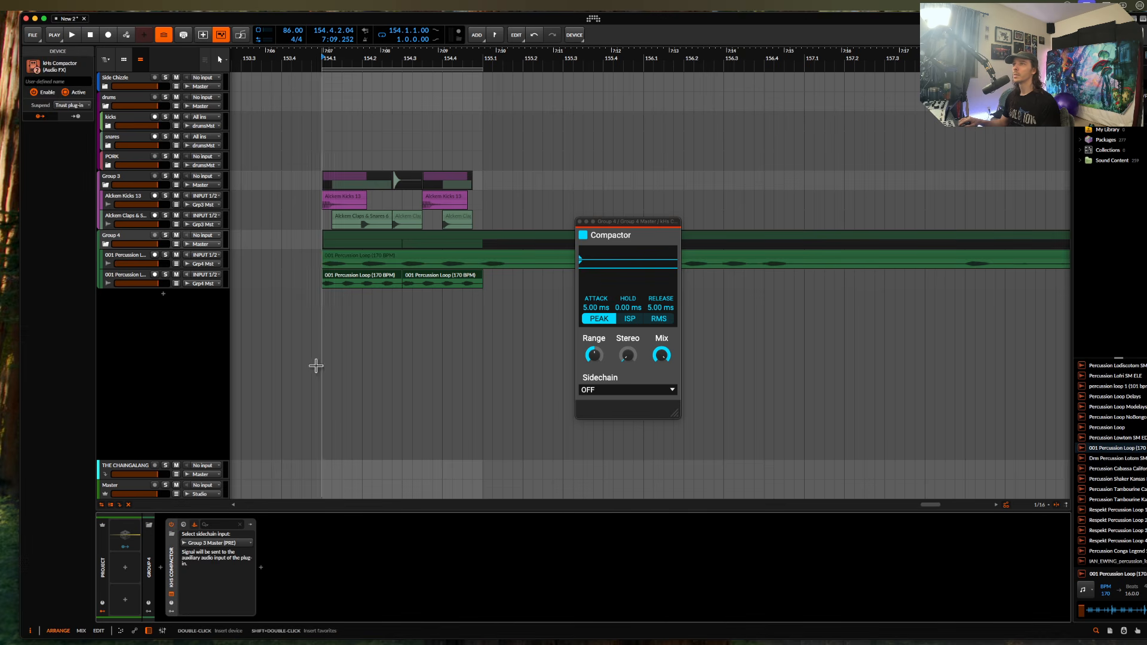
# - Solo the percussion group during playback, lower the Compactor's threshold and turn its Range down fully, and stop playback
pyautogui.press('space')
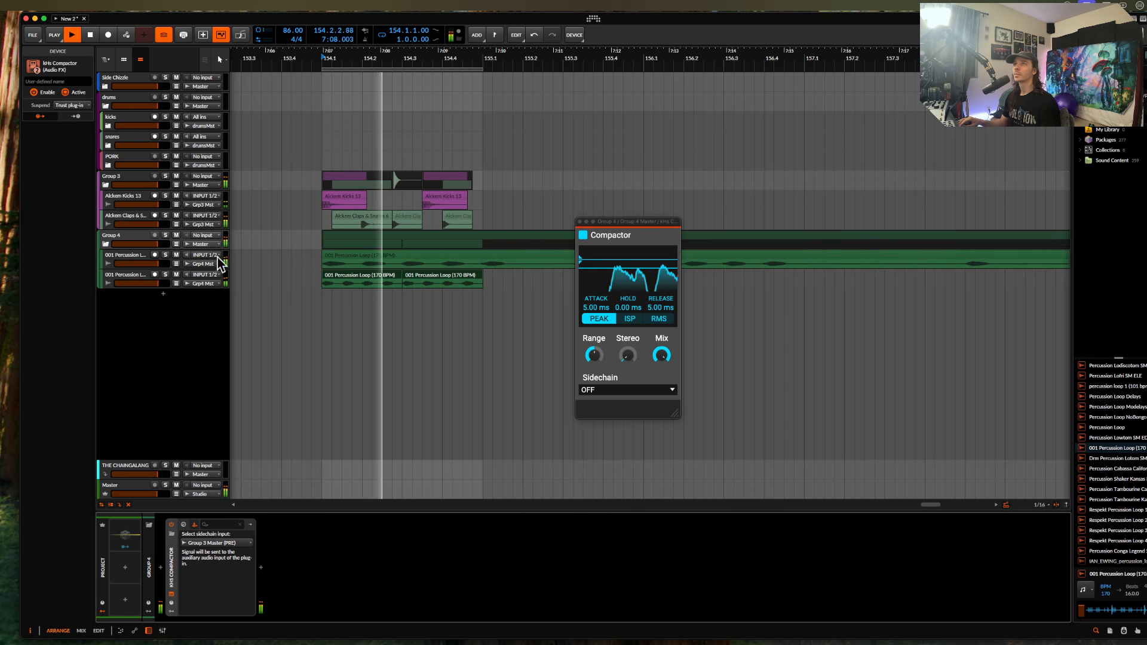
pyautogui.click(166, 235)
pyautogui.moveTo(594, 260); pyautogui.dragTo(594, 260)
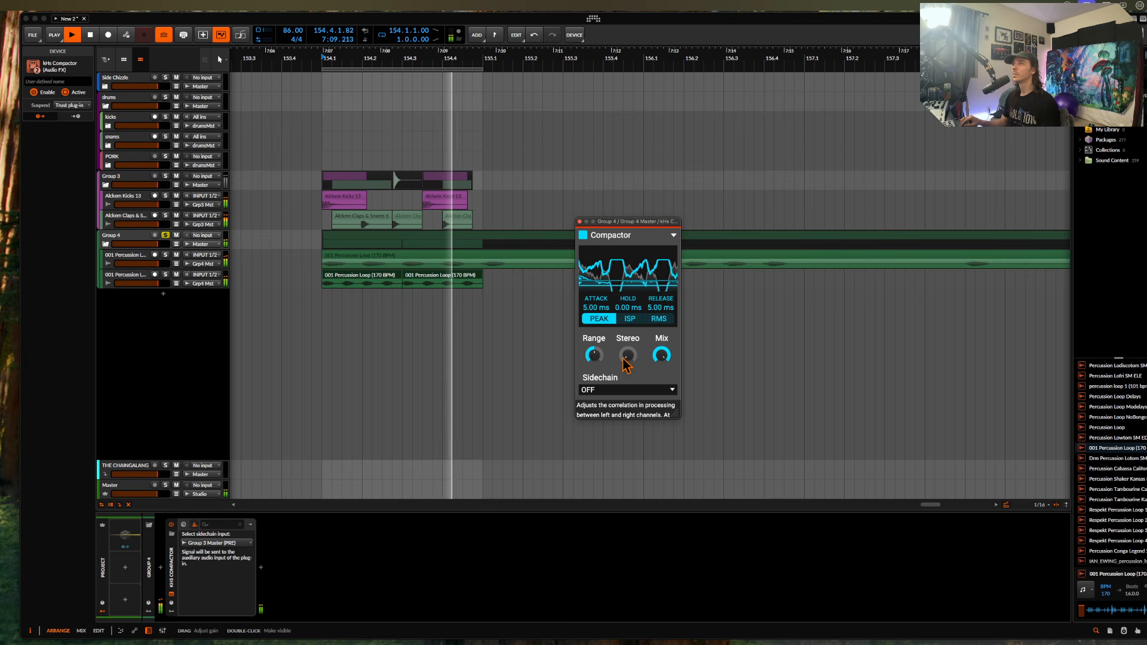
pyautogui.moveTo(595, 357); pyautogui.dragTo(595, 388)
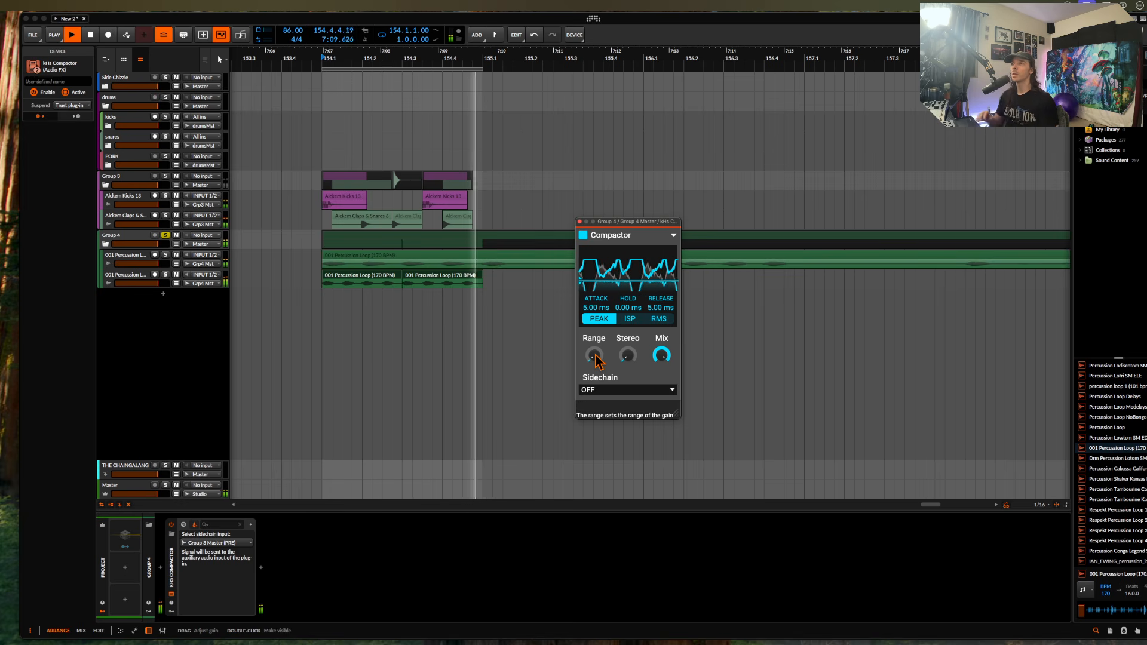
pyautogui.press('space')
# - Set the Compactor's own sidechain source to INPUT 3+4
pyautogui.click(619, 389)
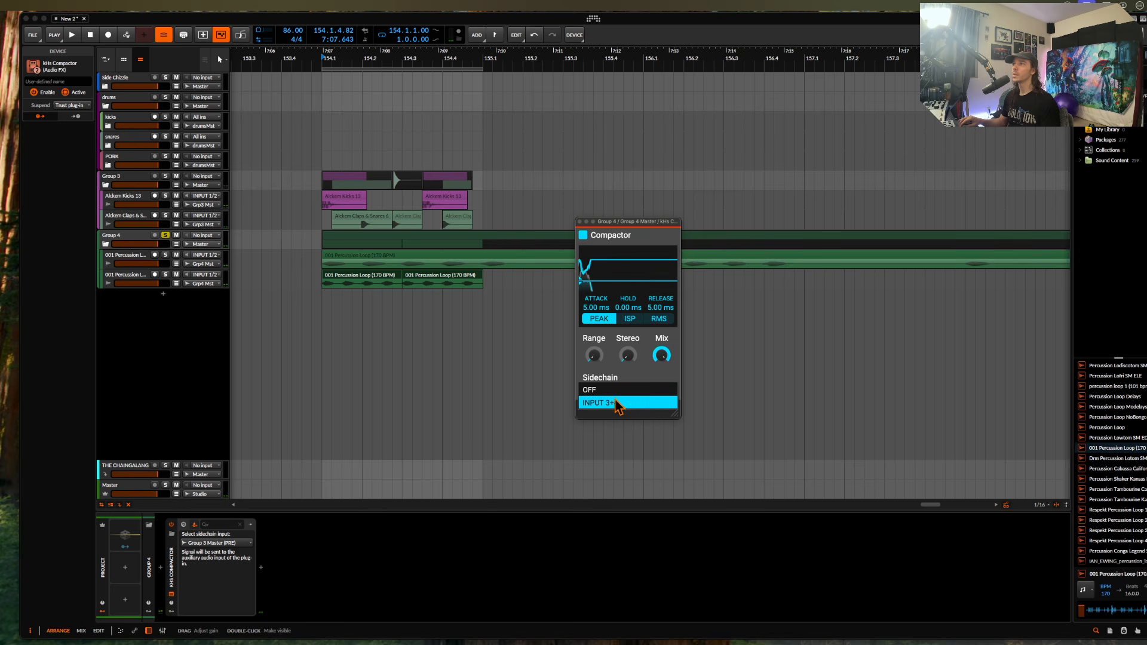
pyautogui.click(618, 404)
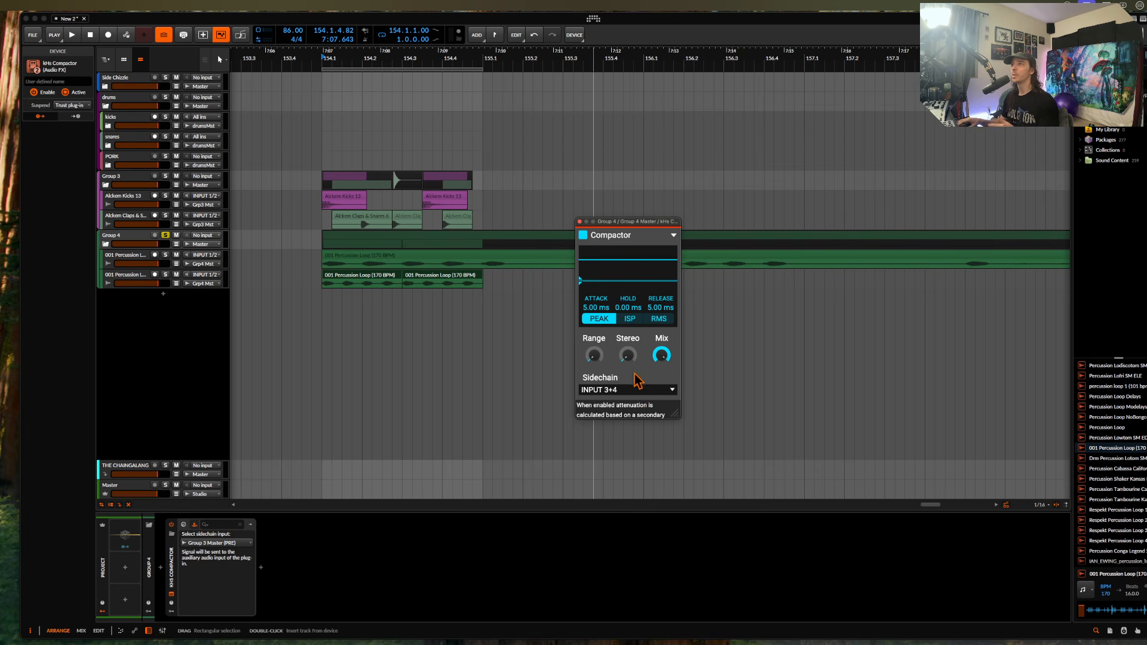
pyautogui.click(626, 392)
pyautogui.click(543, 404)
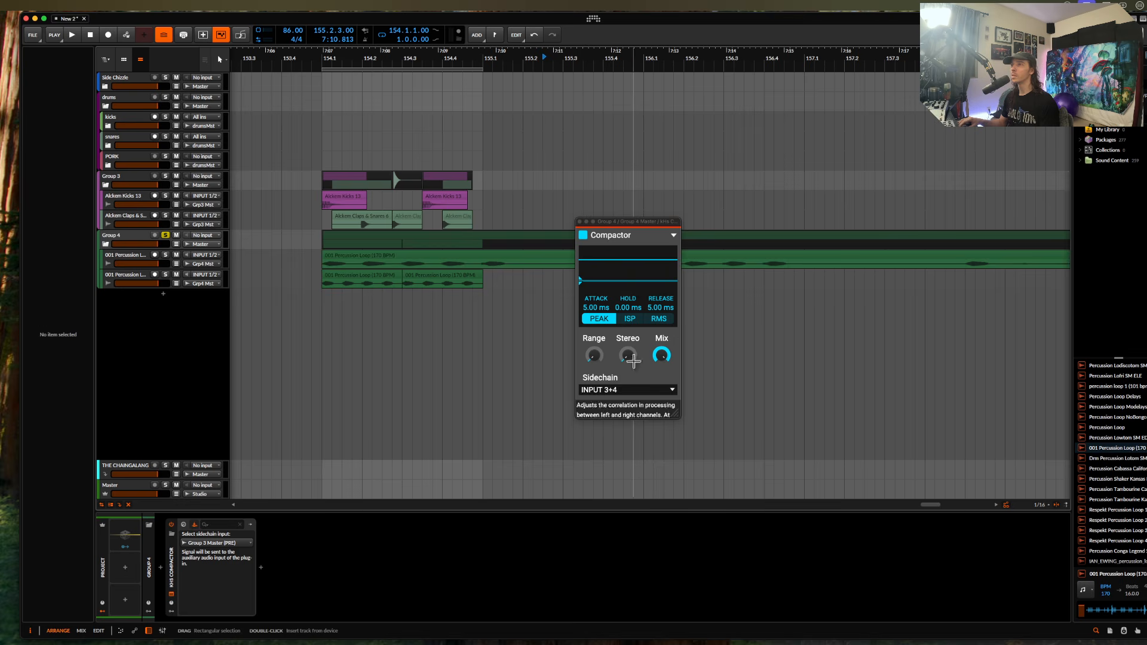
# - Play the loop from 154.1.1 and set the Compactor's release and attack to 0.00 ms
pyautogui.press('space')
pyautogui.click(359, 259)
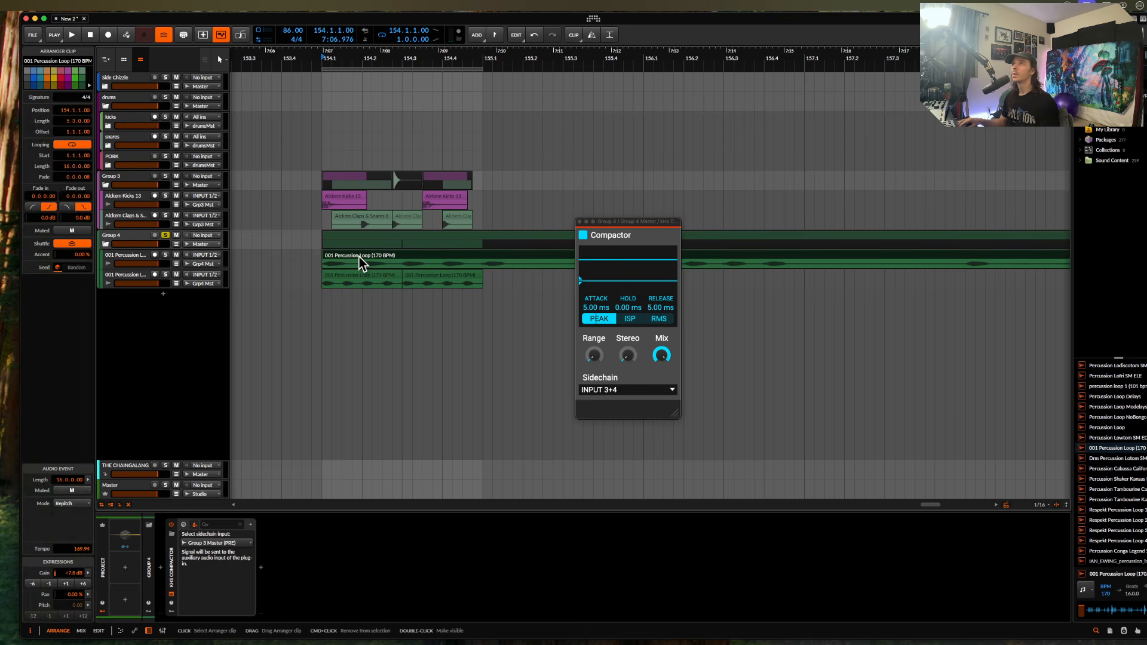
pyautogui.moveTo(655, 303); pyautogui.dragTo(657, 312)
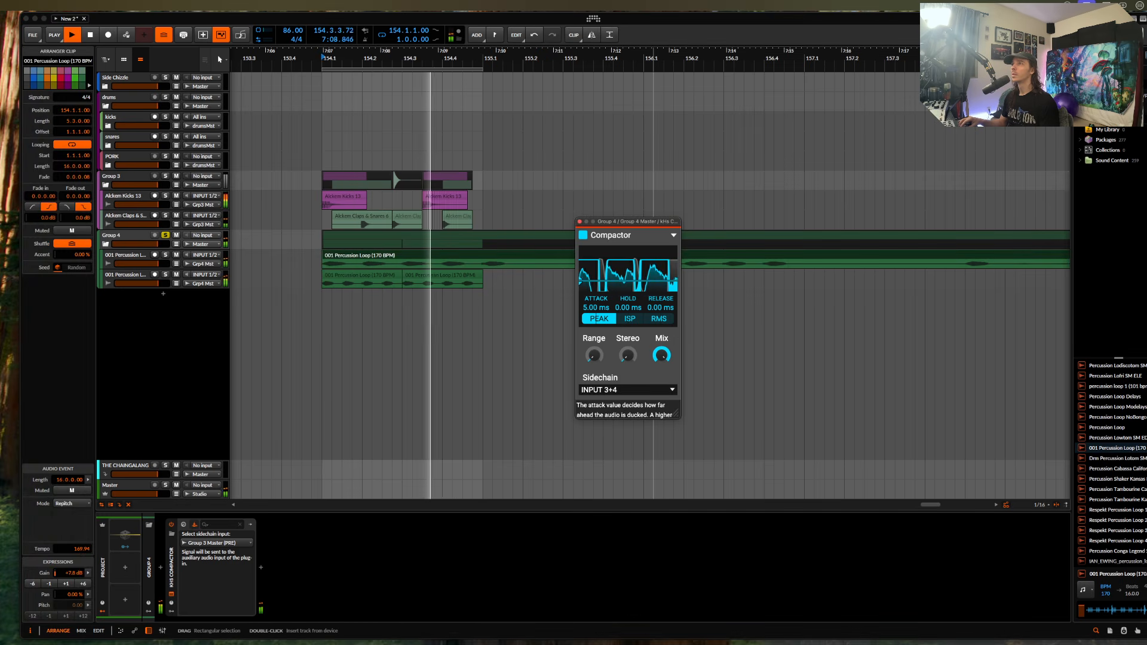
pyautogui.moveTo(592, 299); pyautogui.dragTo(592, 305)
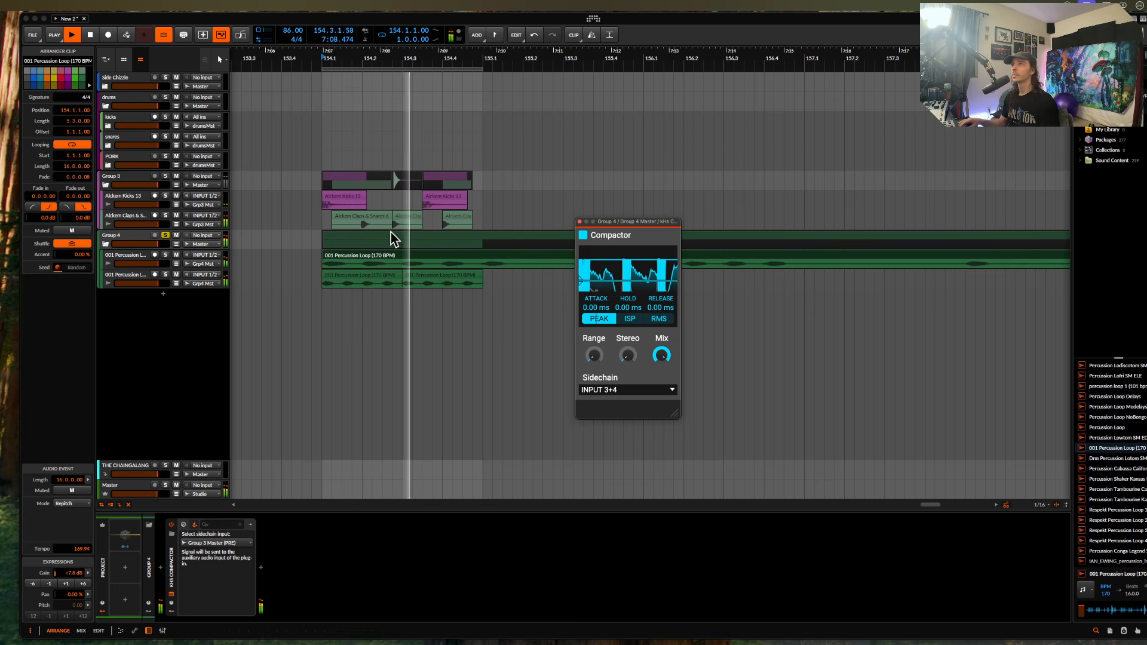
pyautogui.press('space')
# - Play the loop from the first kick clip and compare the percussion with the Compactor bypassed and enabled
pyautogui.click(428, 202)
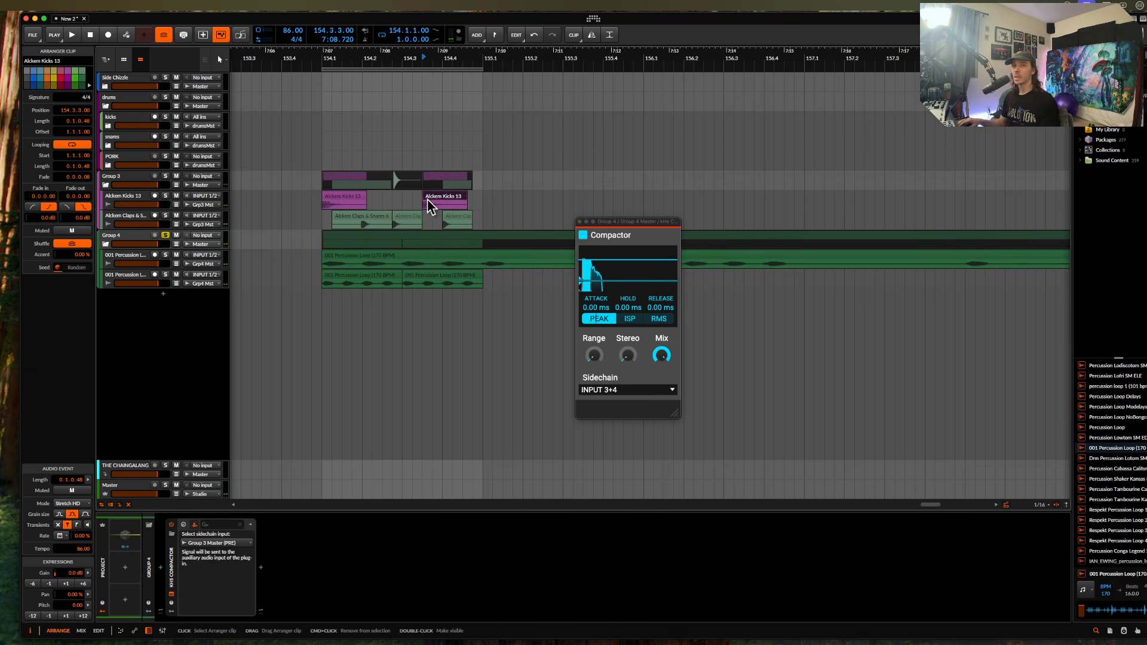
pyautogui.click(344, 200)
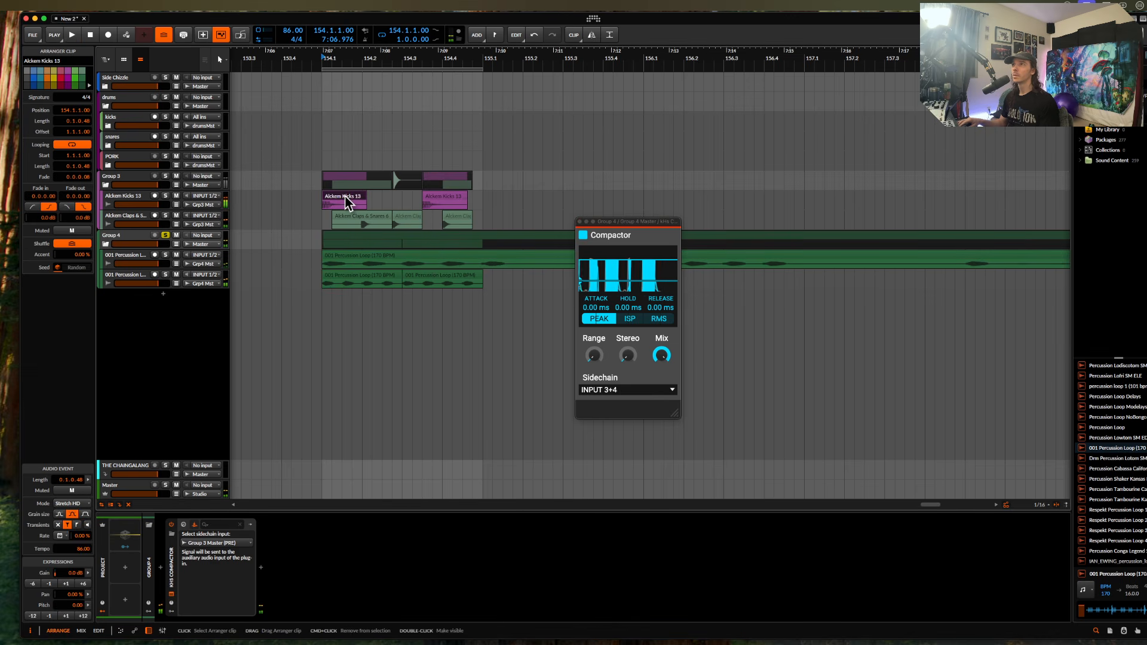
pyautogui.click(171, 524)
pyautogui.press('space')
pyautogui.click(170, 526)
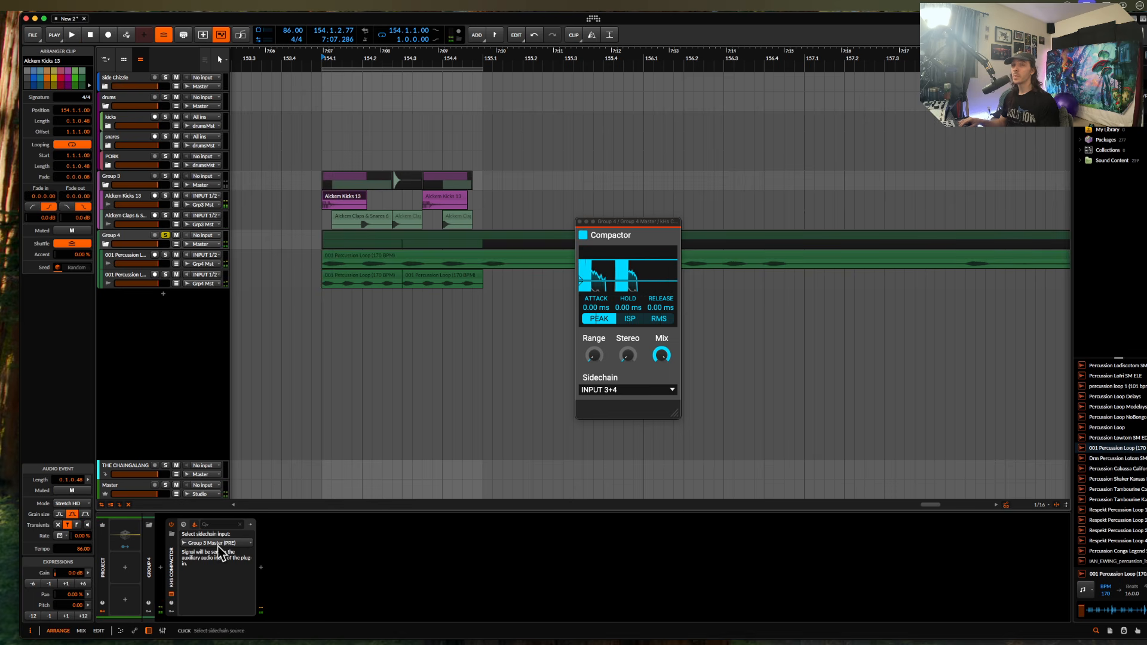
# - Insert a Fuse Compressor after the Compactor on the percussion group
pyautogui.click(261, 568)
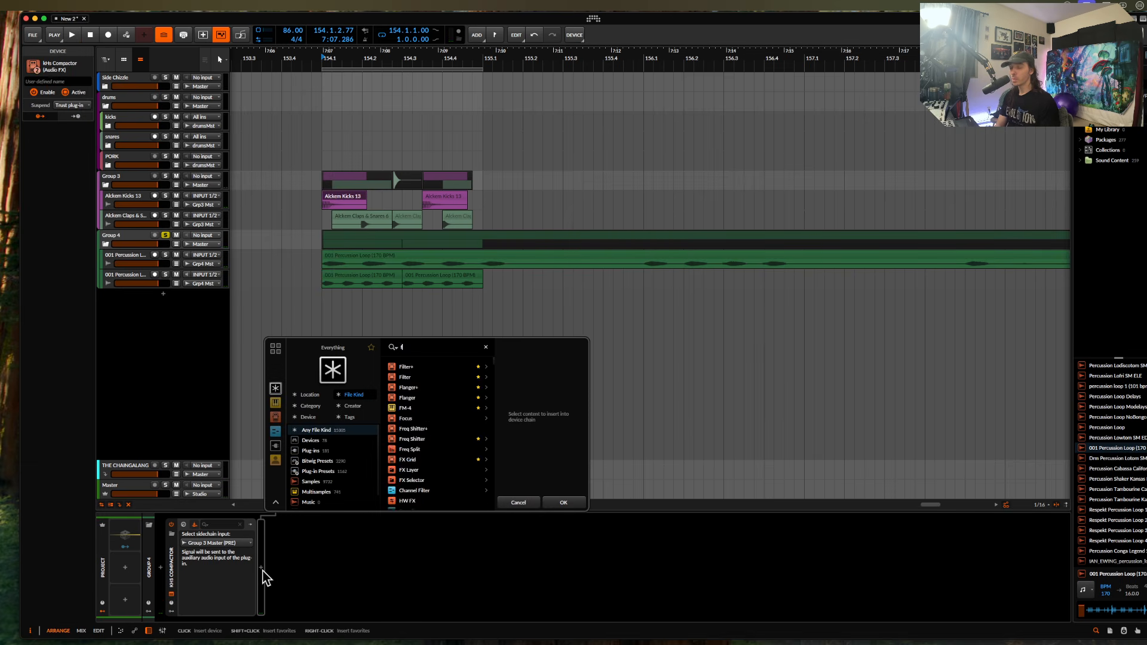
pyautogui.click(432, 369)
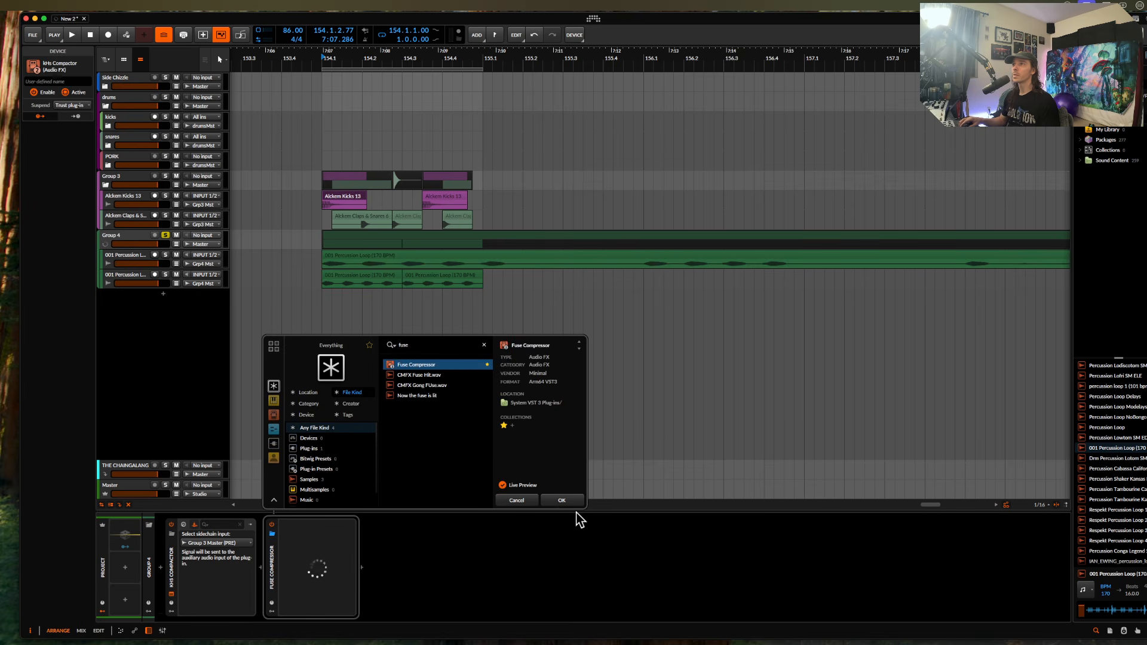
pyautogui.click(565, 502)
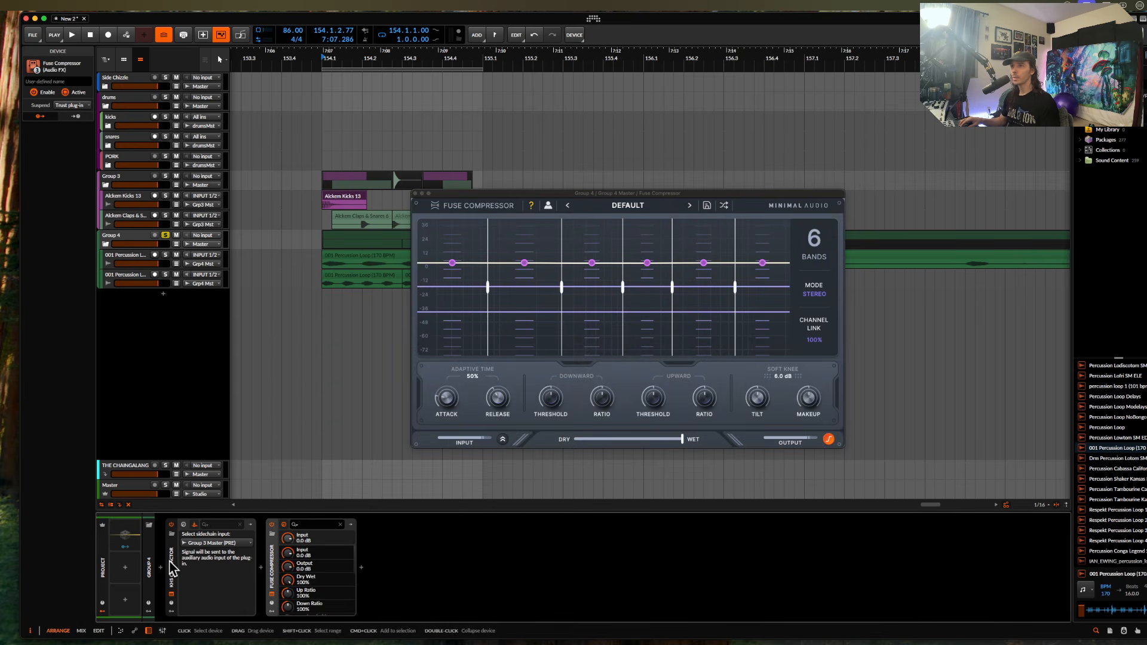
# - Wrap the Compactor and Fuse Compressor in an FX Layer, add an empty second layer, and solo the Compactor layer
pyautogui.keyDown('shift'); pyautogui.click(270, 561); pyautogui.keyUp('shift')
pyautogui.press('super+g')
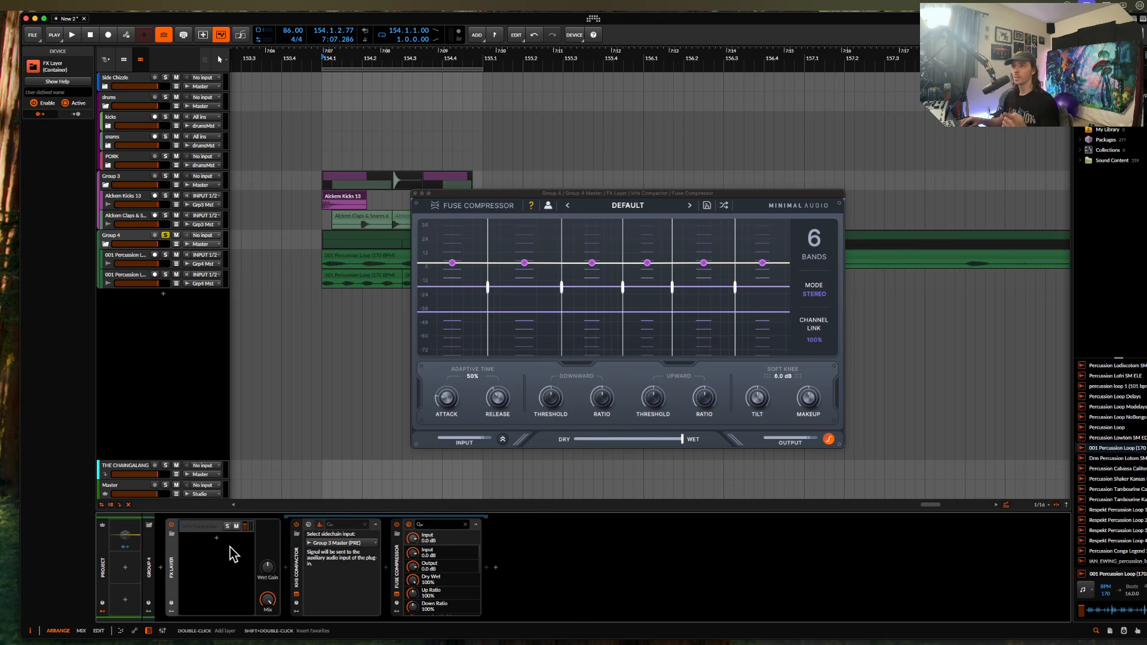
pyautogui.click(217, 539)
pyautogui.click(579, 504)
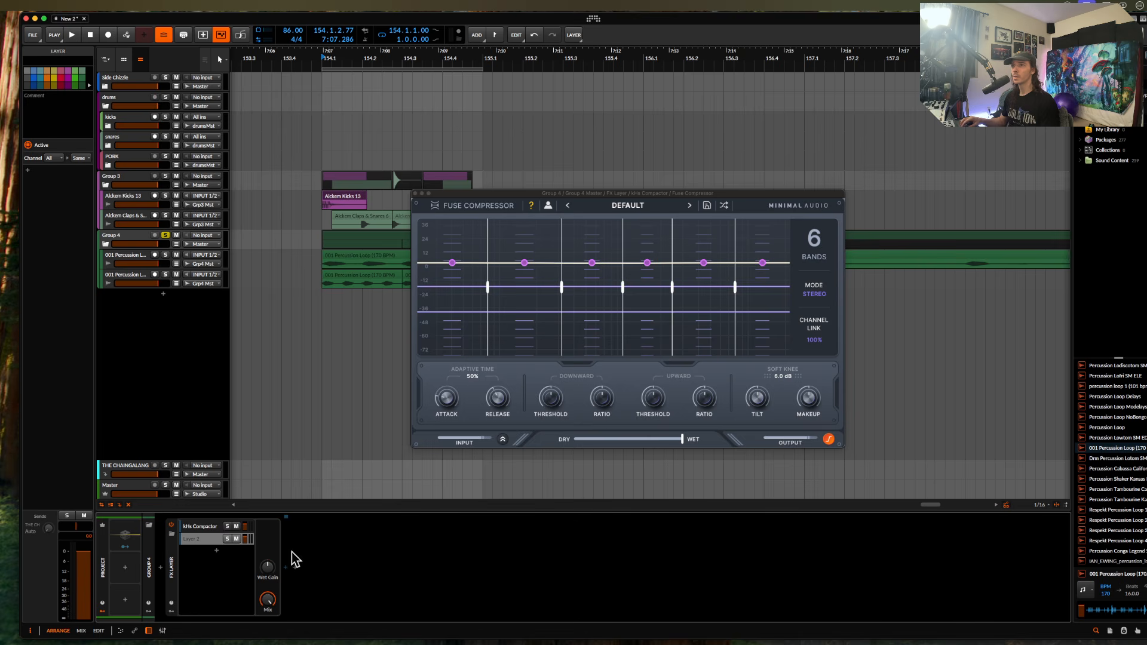
pyautogui.click(203, 529)
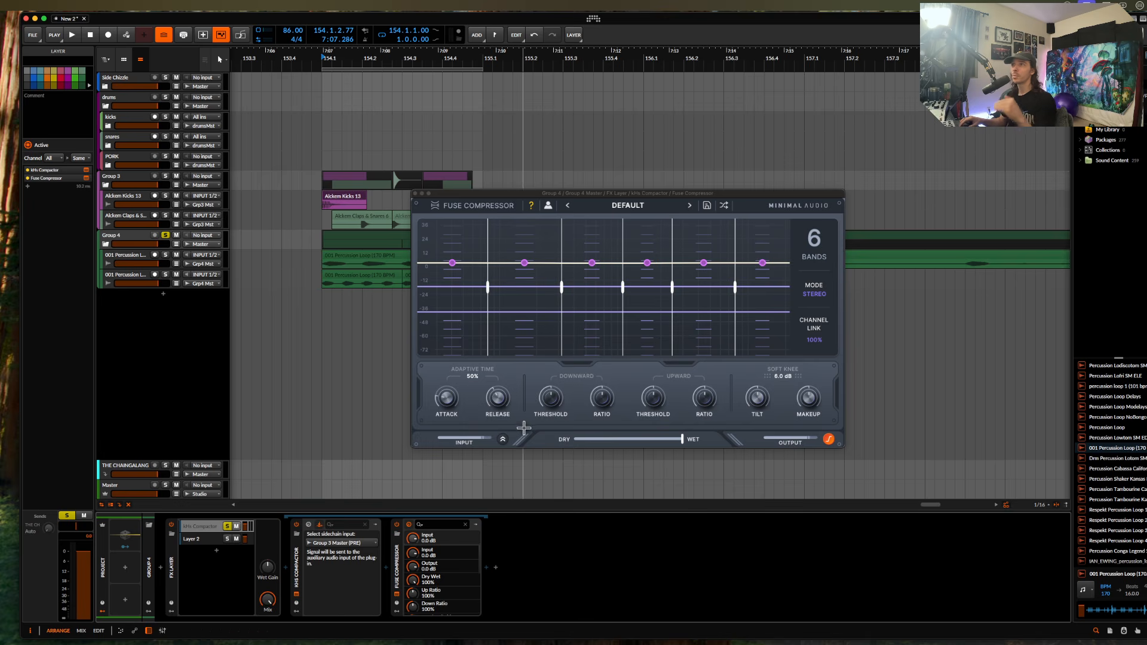
# - Set the Fuse Compressor's up ratio to 134%, down ratio to 114% and attack to 5.02 ms, and lower the output of the two lowest bands
pyautogui.click(508, 330)
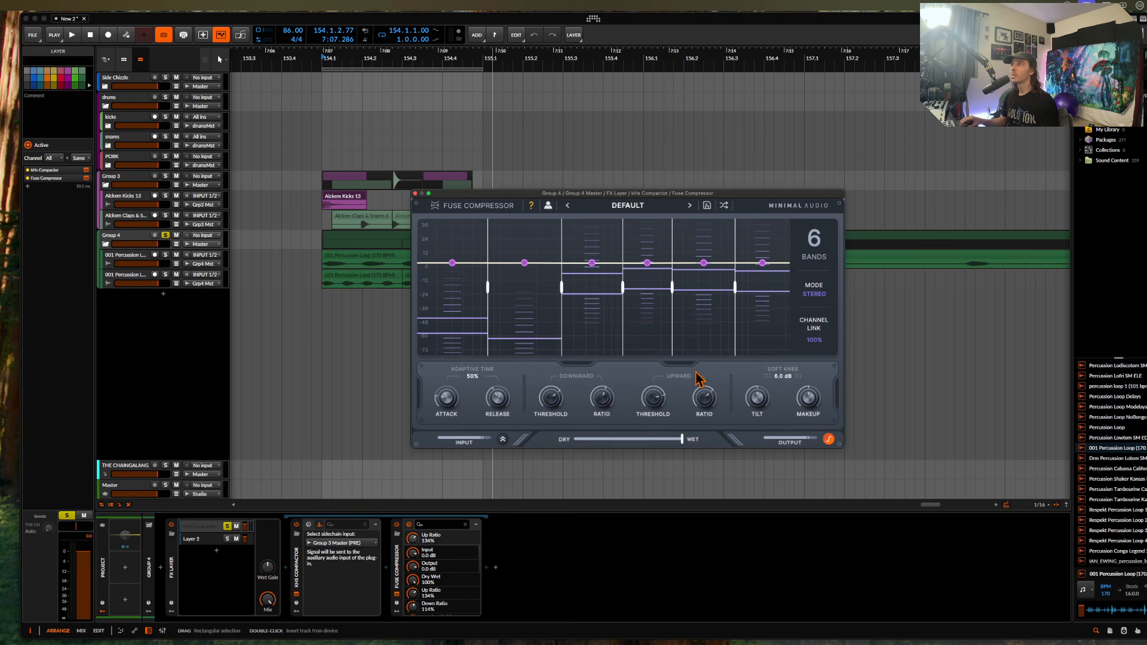
pyautogui.press('space')
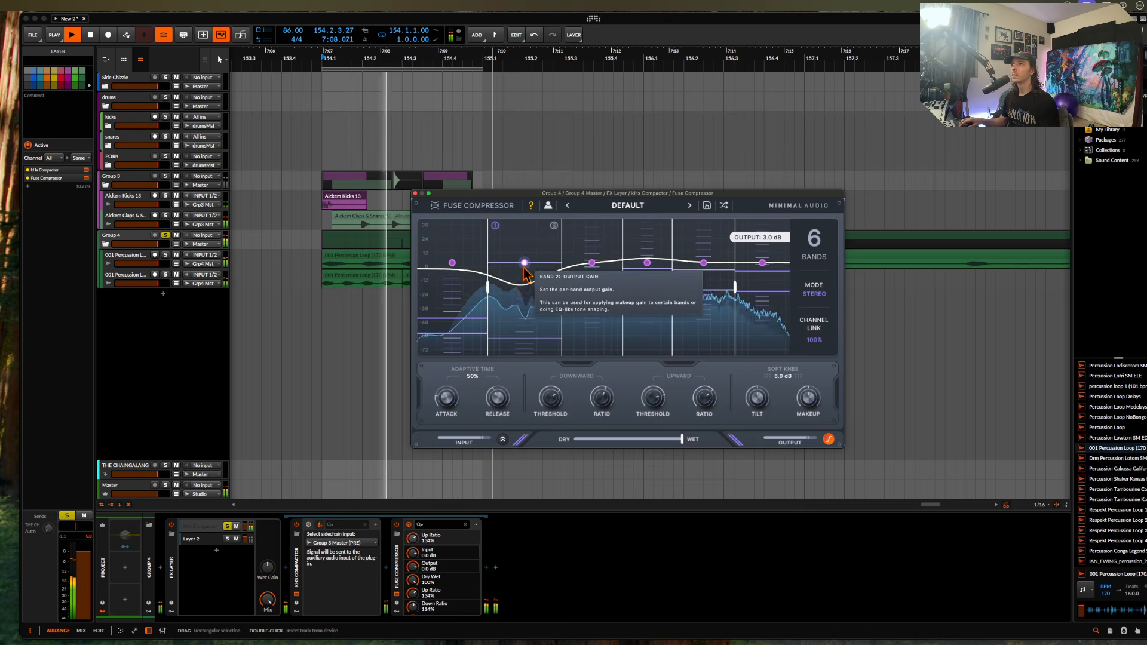
pyautogui.moveTo(524, 262); pyautogui.dragTo(524, 318)
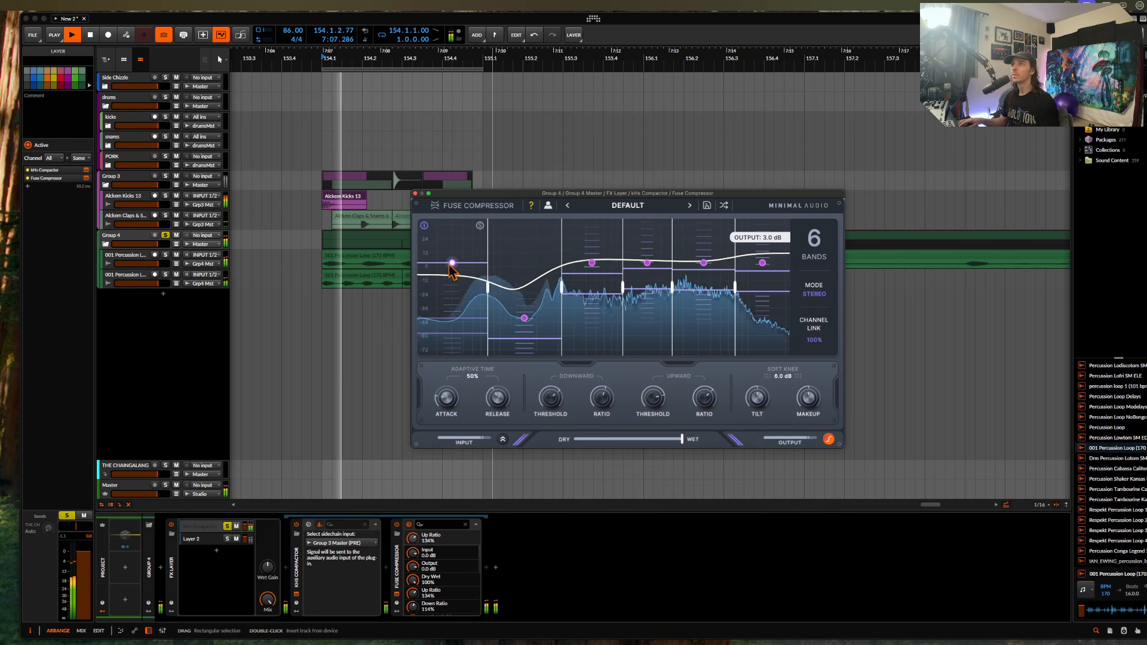
pyautogui.moveTo(453, 263); pyautogui.dragTo(452, 324)
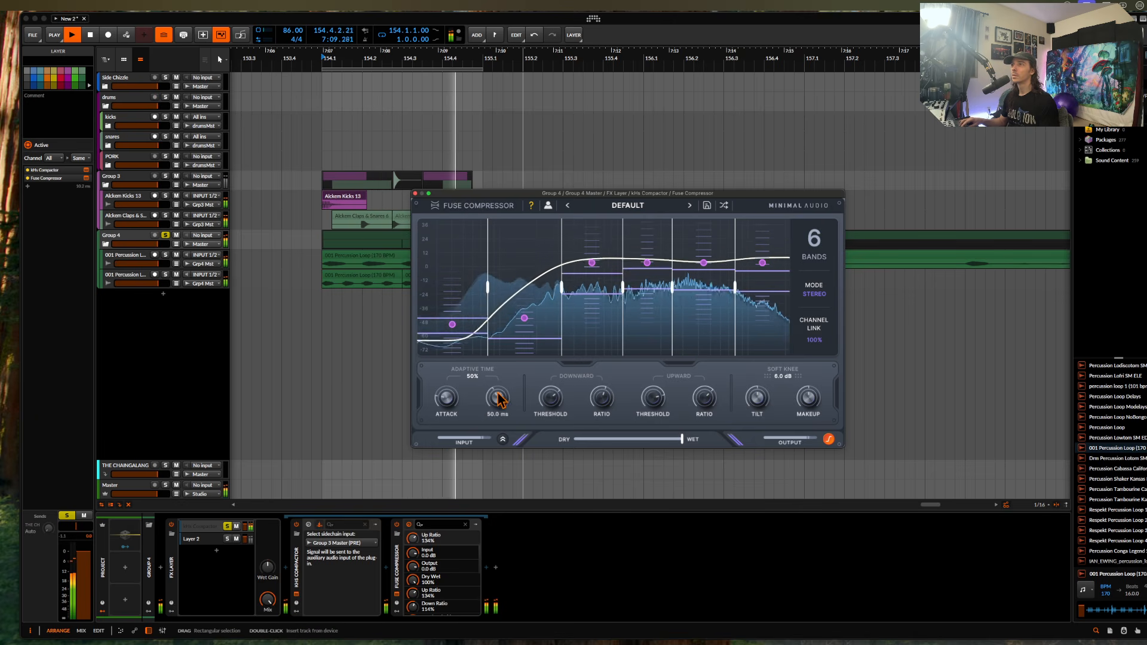
pyautogui.click(446, 398)
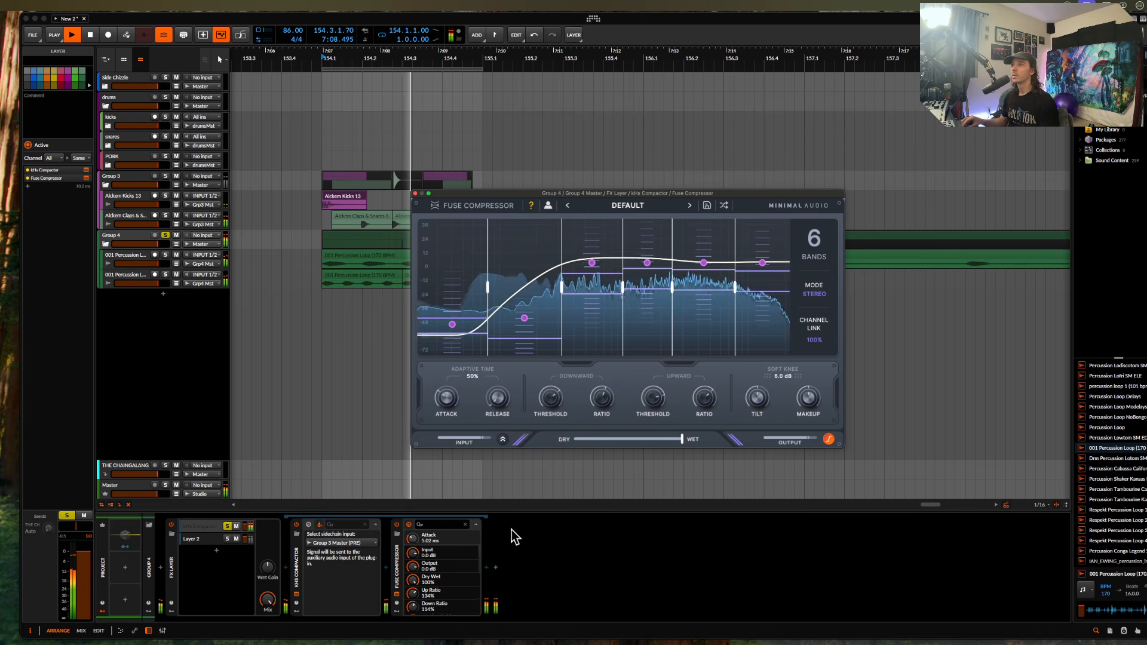
pyautogui.press('space')
# - Insert Pro-Q 4 after the Fuse Compressor inside the layer and add an 18 dB/oct low cut at about 1.5 kHz
pyautogui.click(488, 572)
pyautogui.write('pro')
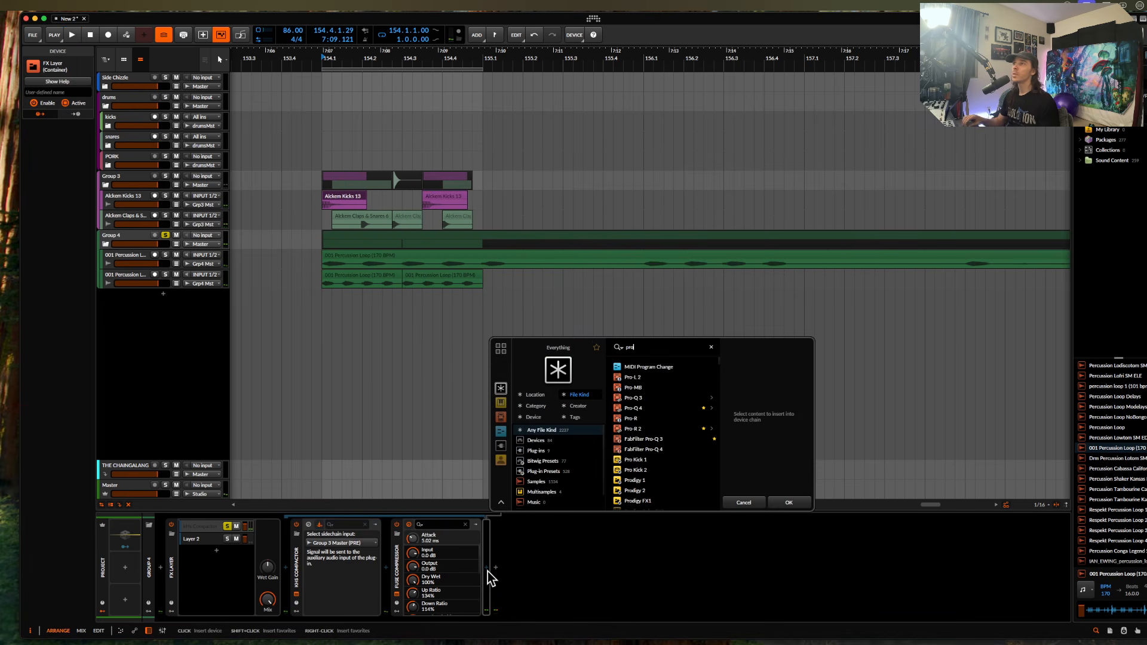
pyautogui.click(644, 407)
pyautogui.click(789, 499)
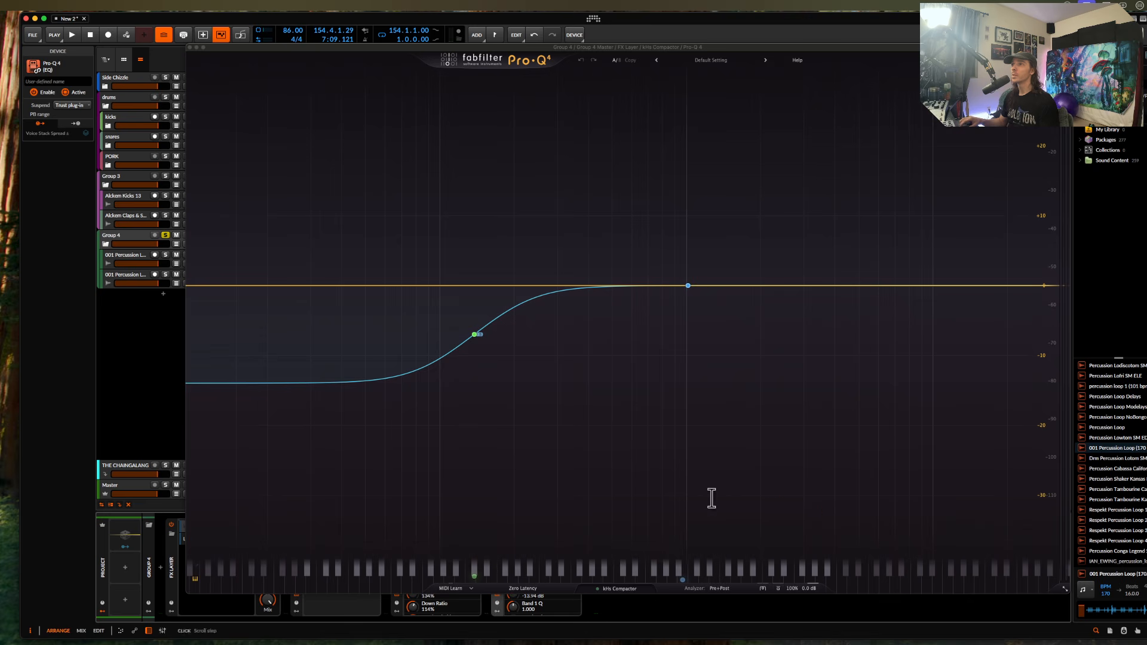
pyautogui.click(207, 292)
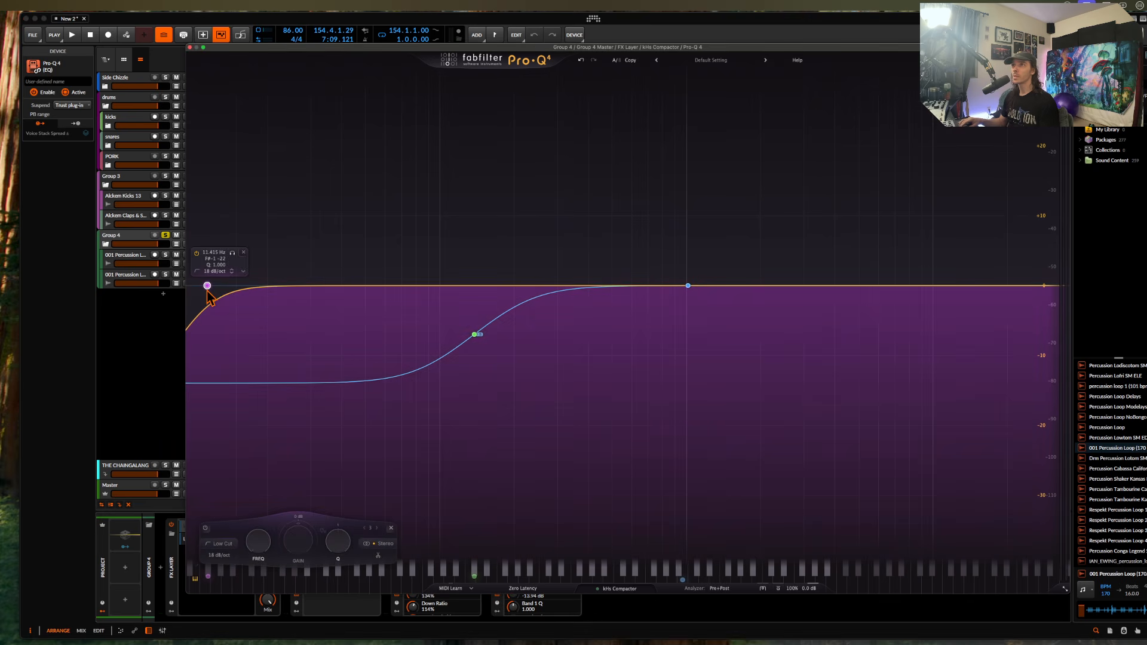
pyautogui.moveTo(207, 291); pyautogui.dragTo(733, 286)
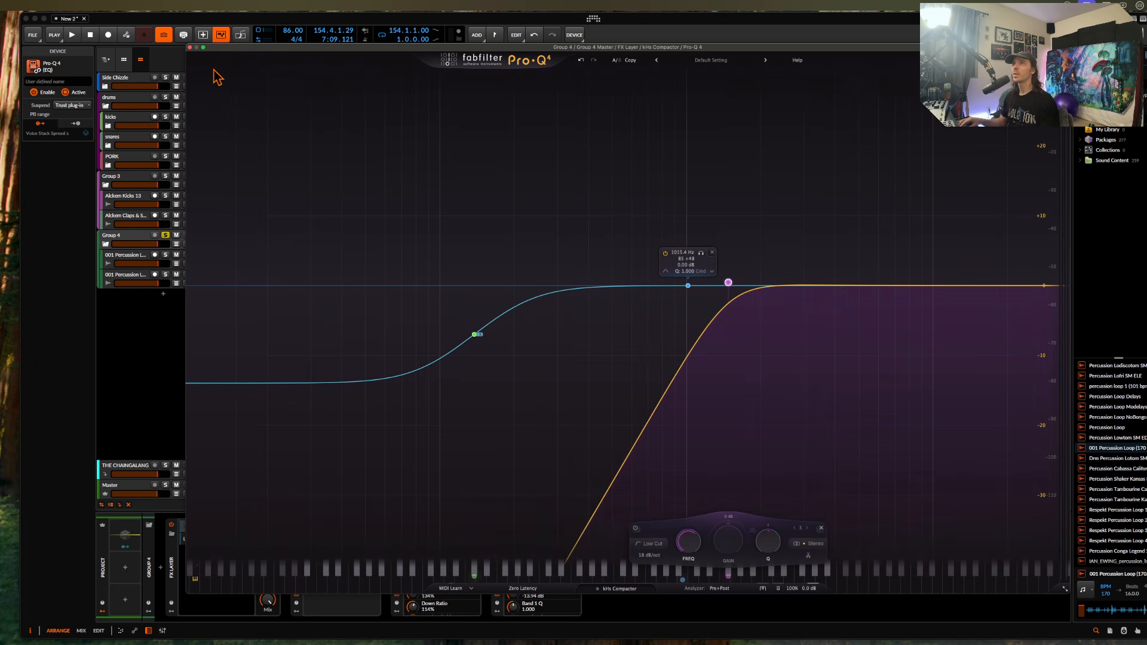
pyautogui.click(190, 47)
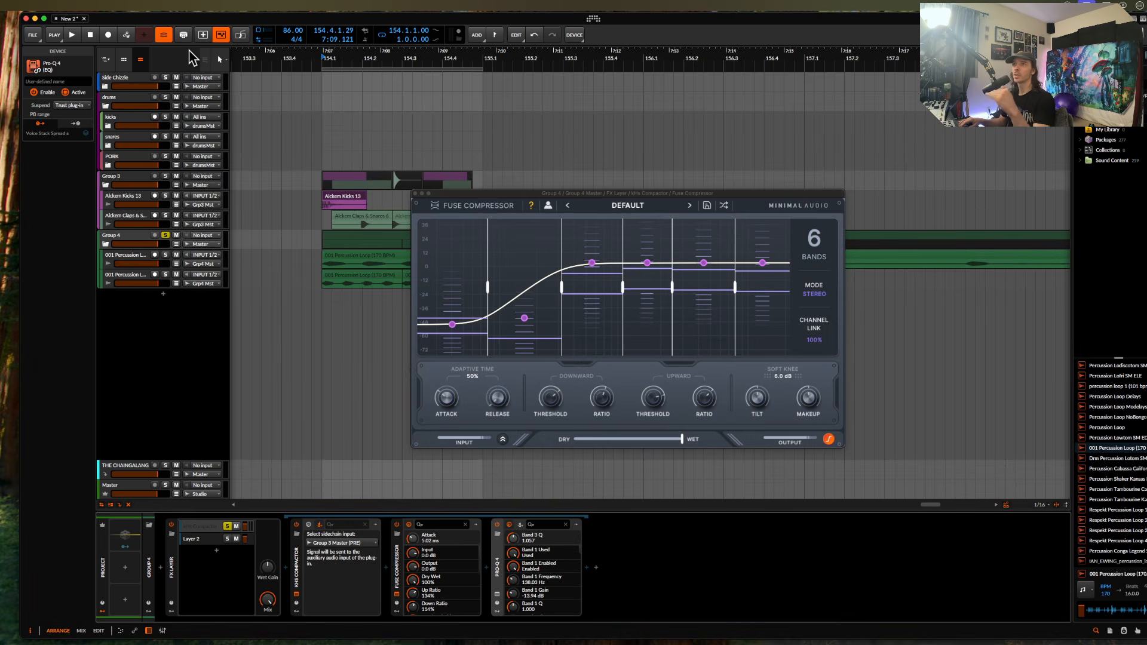
pyautogui.click(417, 193)
# - Play the loop and try the Compactor's Stereo amount at maximum
pyautogui.press('space')
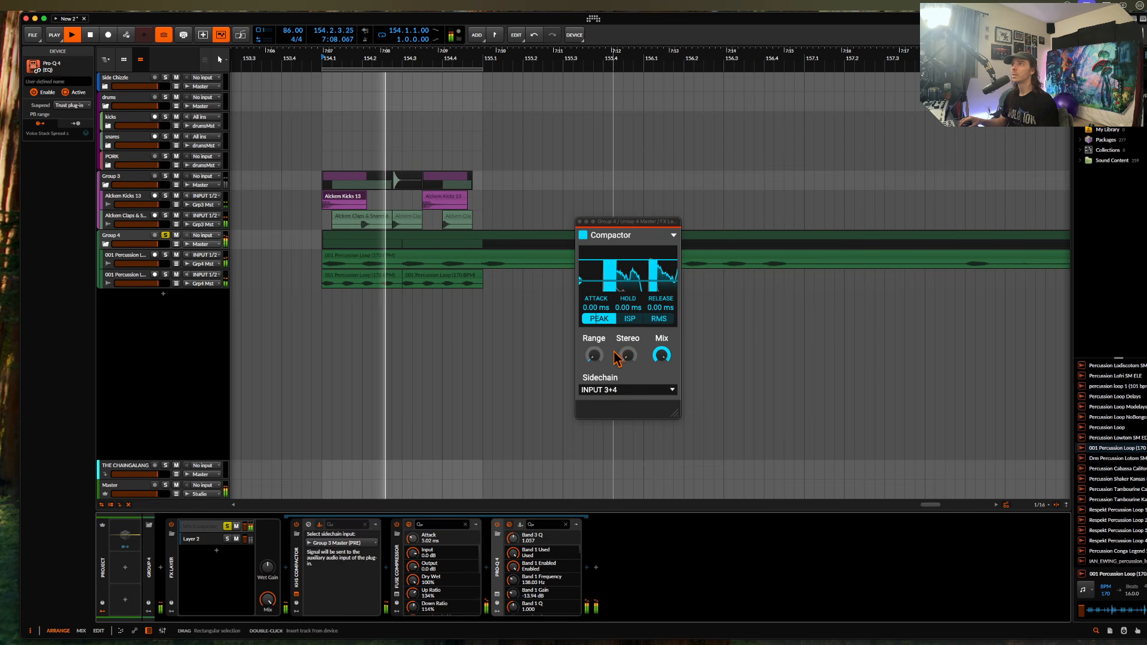
pyautogui.moveTo(626, 356); pyautogui.dragTo(626, 322)
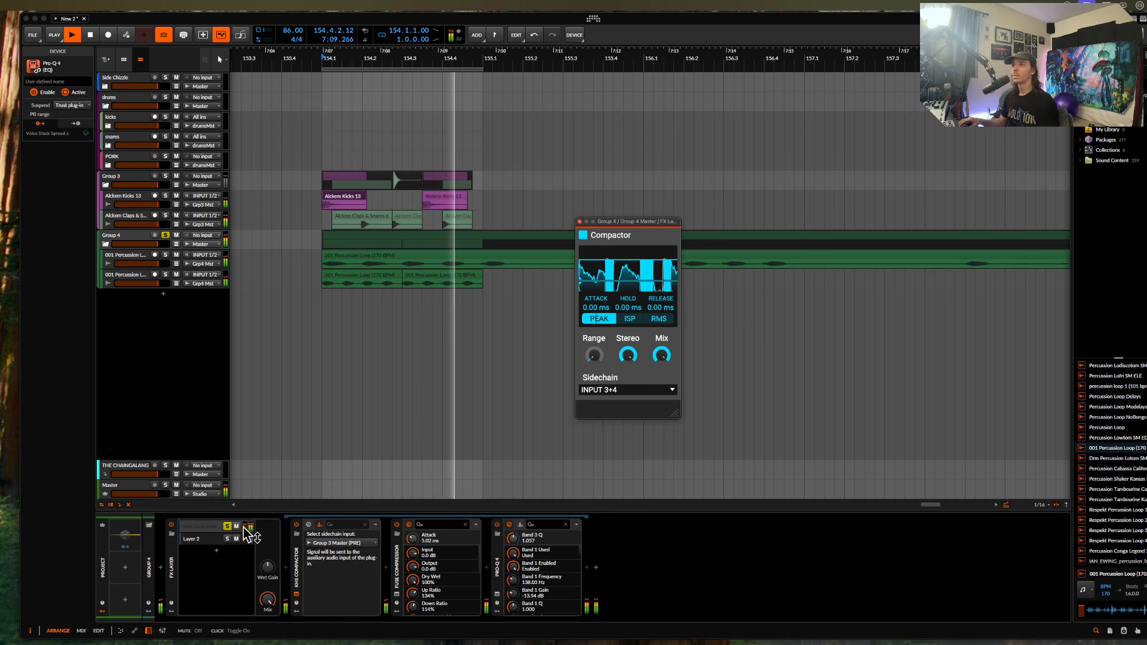
pyautogui.press('space')
# - Change the Pro-Q 4 low cut to 30 dB/oct at about 1788 Hz with Q 0.251, and unsolo the Compactor layer
pyautogui.click(497, 594)
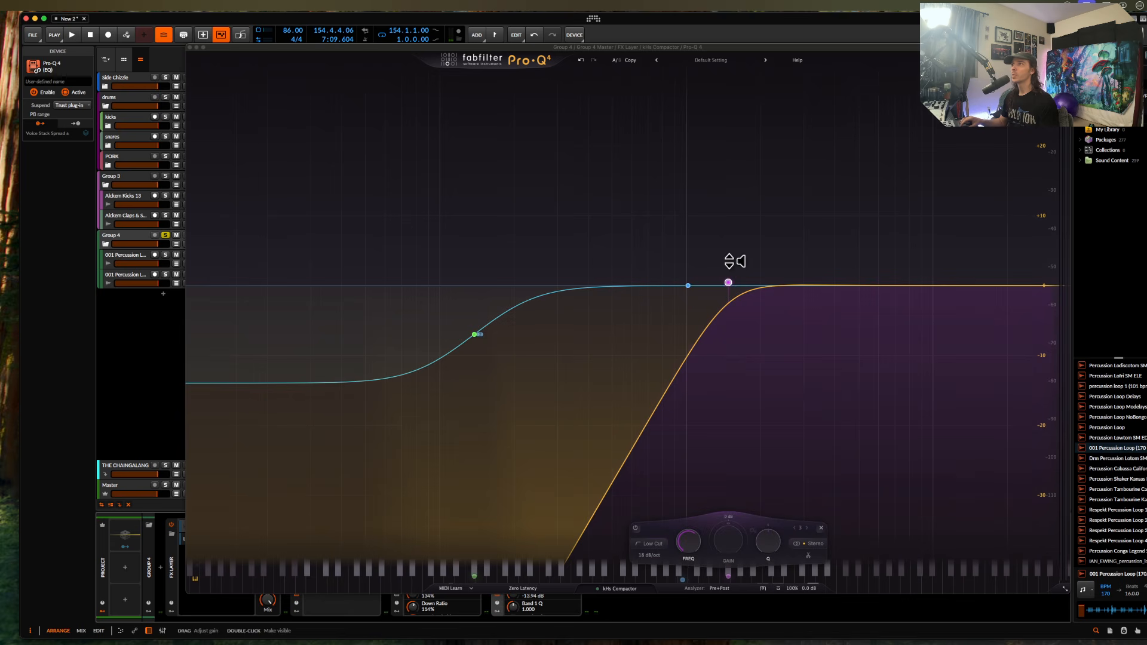
pyautogui.scroll(2, 733, 266)
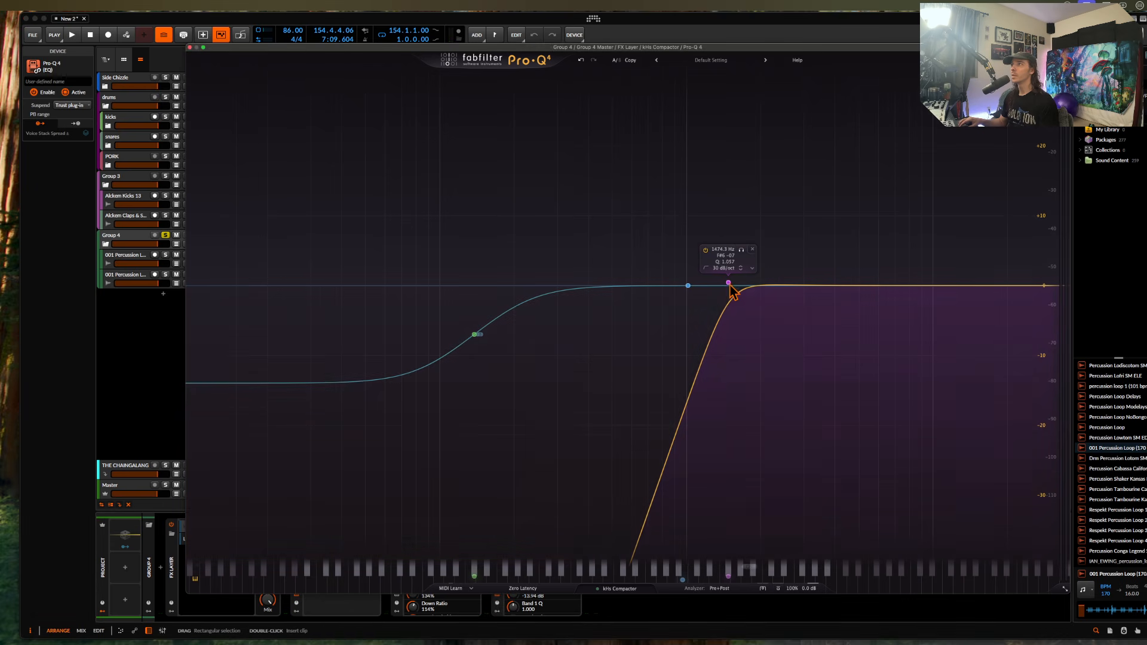
pyautogui.moveTo(730, 285); pyautogui.dragTo(749, 364)
pyautogui.press('space')
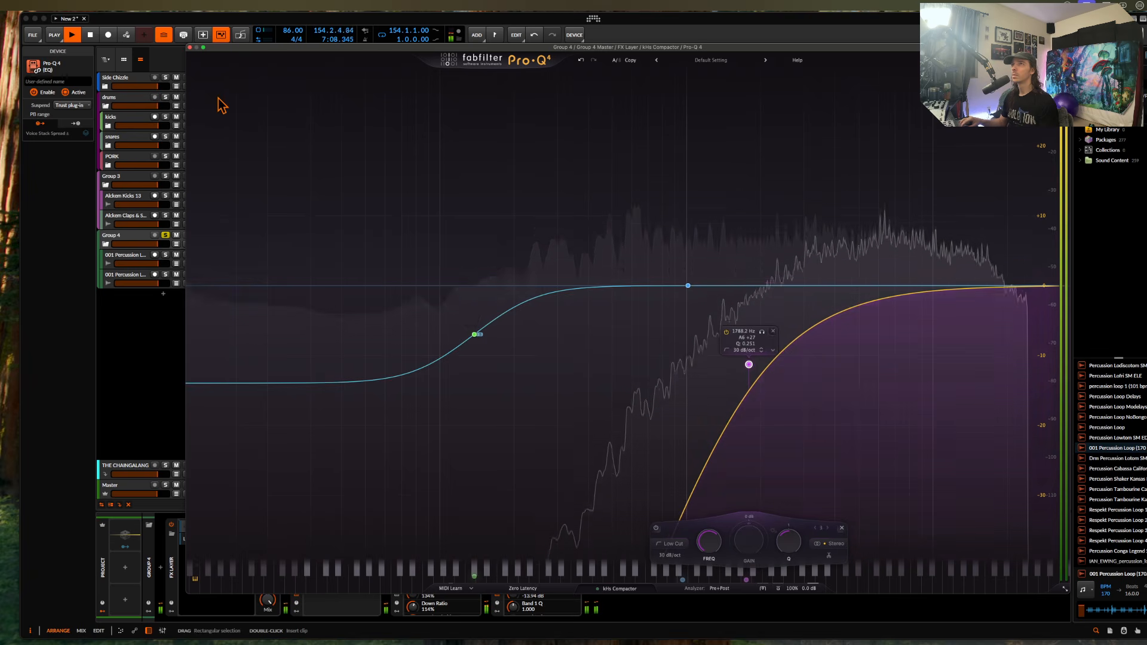
pyautogui.click(190, 47)
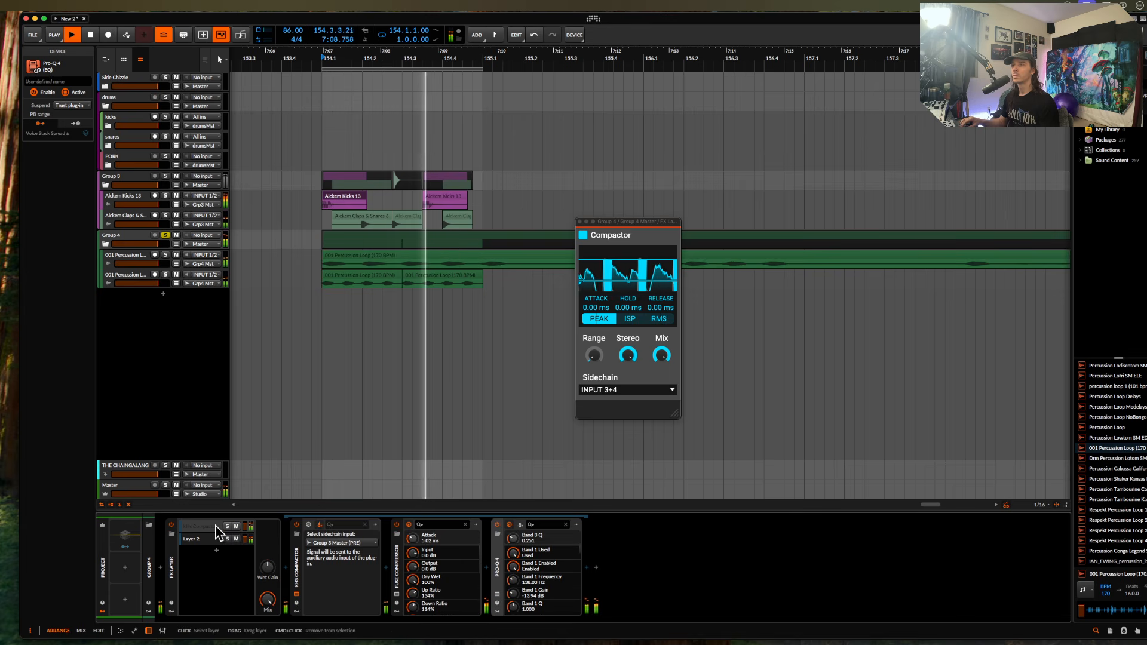
pyautogui.press('space')
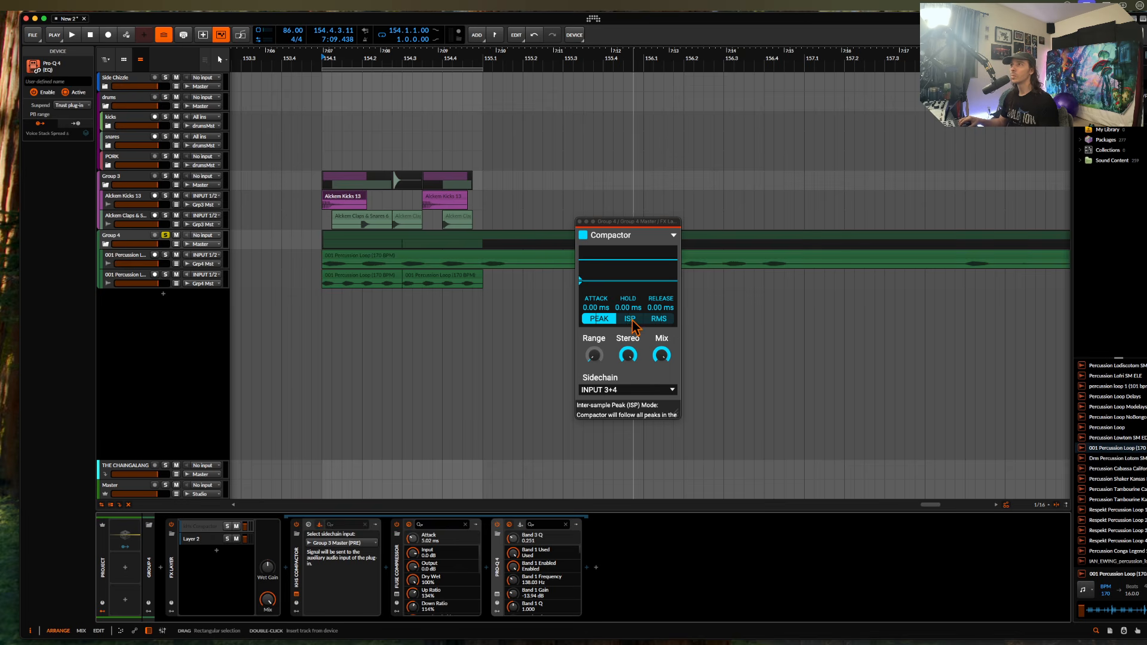
# - During playback, set the Compactor to ISP mode with 0.00 ms attack, 8.83 ms hold, minimum Stereo and a Range of about 135%
pyautogui.moveTo(583, 309); pyautogui.dragTo(583, 303)
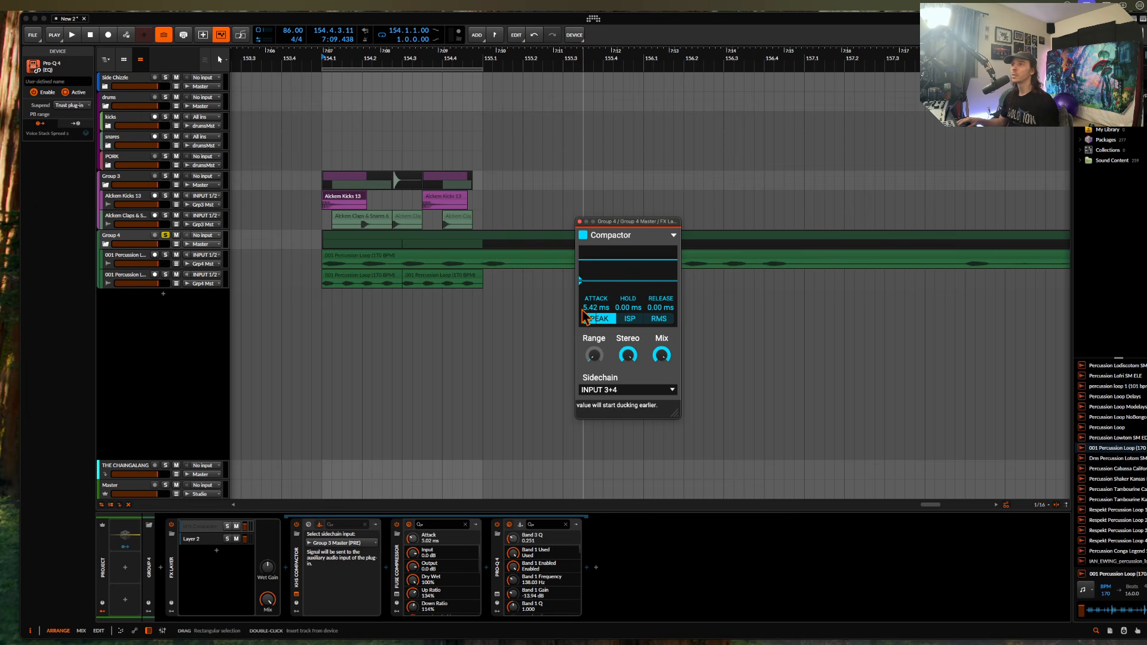
pyautogui.press('space')
pyautogui.moveTo(660, 308)
pyautogui.mouseDown()
pyautogui.moveTo(628, 302)
pyautogui.moveTo(629, 318)
pyautogui.moveTo(599, 318)
pyautogui.moveTo(659, 317)
pyautogui.mouseUp()
pyautogui.click(630, 319)
pyautogui.moveTo(626, 356); pyautogui.dragTo(626, 364)
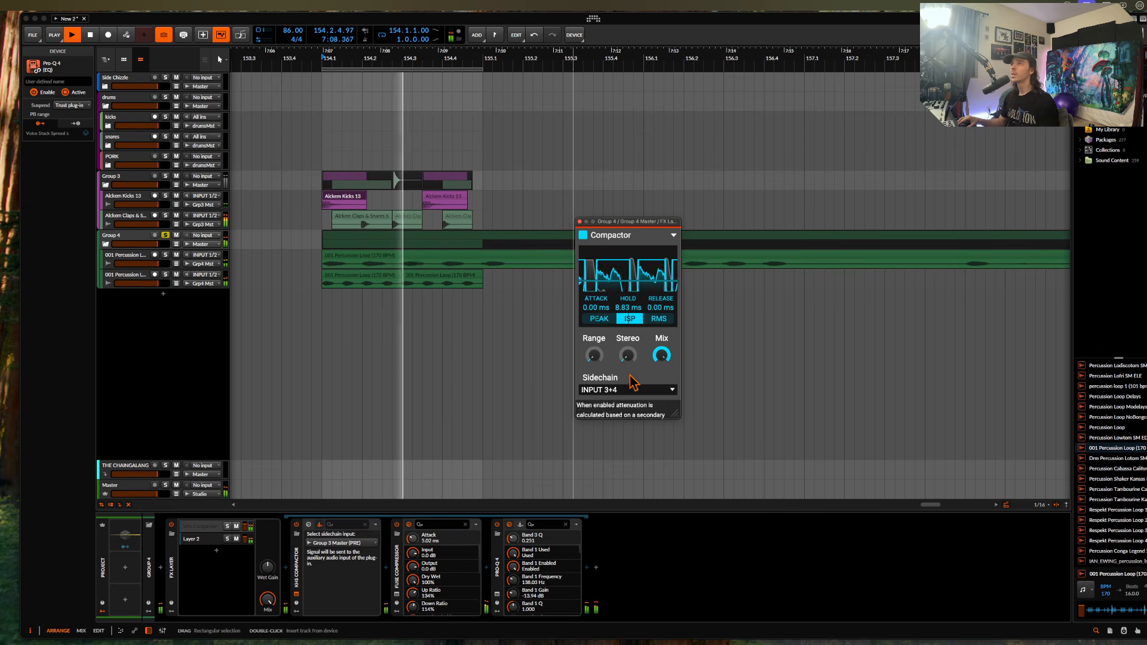
pyautogui.moveTo(594, 356); pyautogui.dragTo(594, 325)
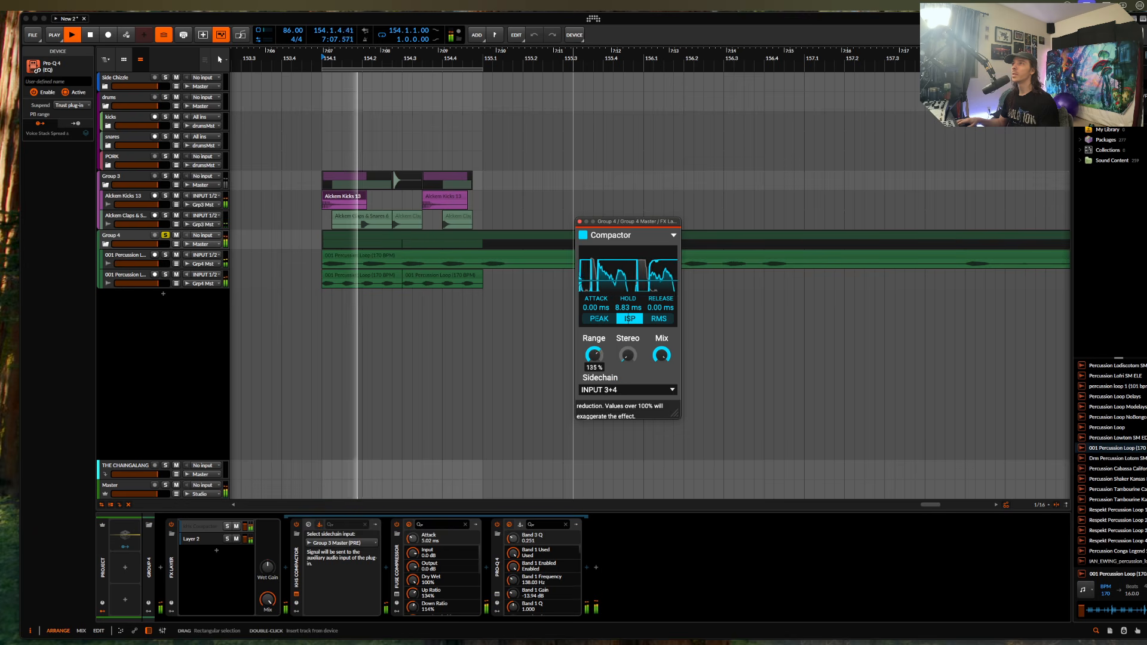
# - Set the Compactor's hold to 0.00 ms with its layer soloed, then unsolo it and lower the volume of Layer 2
pyautogui.click(227, 526)
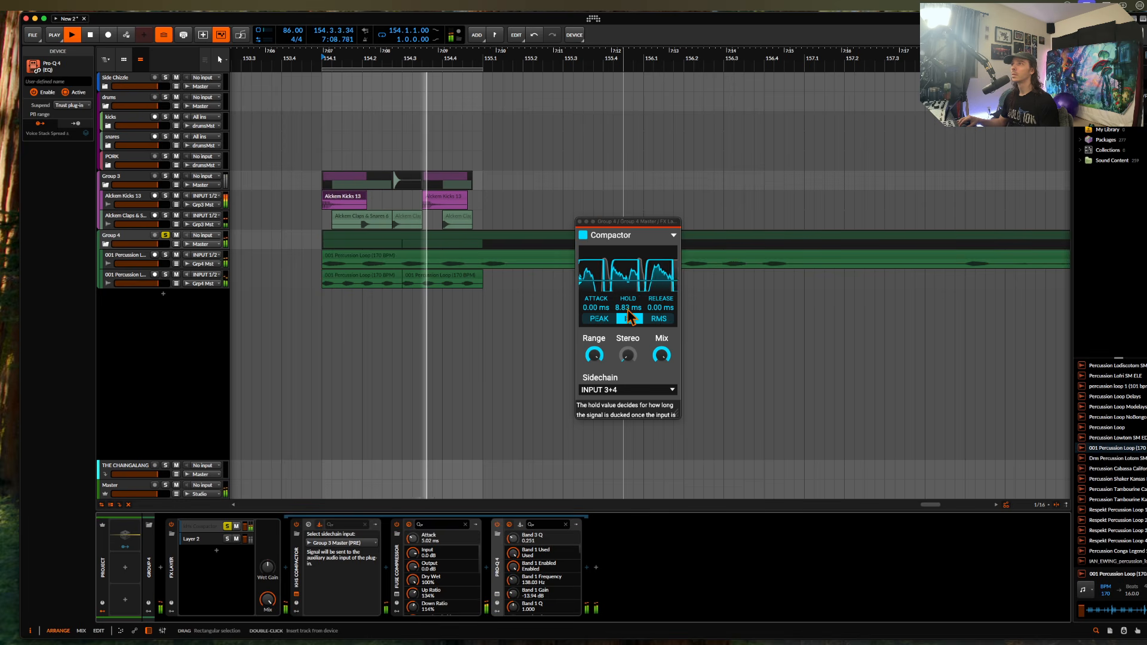
pyautogui.moveTo(628, 310); pyautogui.dragTo(628, 317)
pyautogui.click(228, 527)
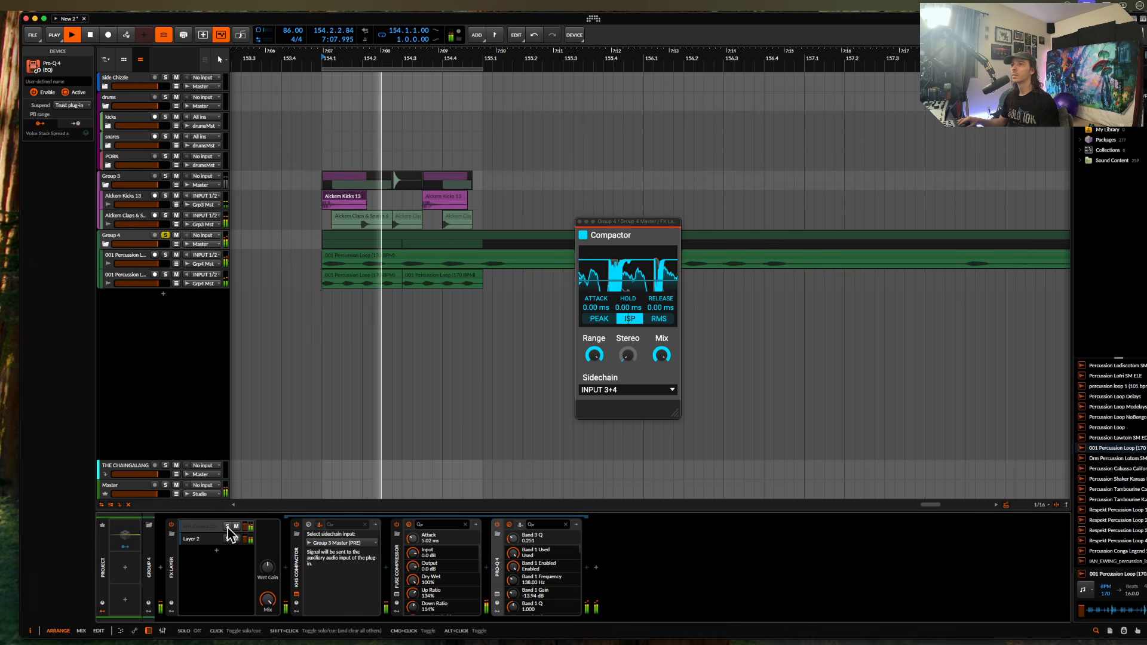
pyautogui.moveTo(245, 539); pyautogui.dragTo(245, 561)
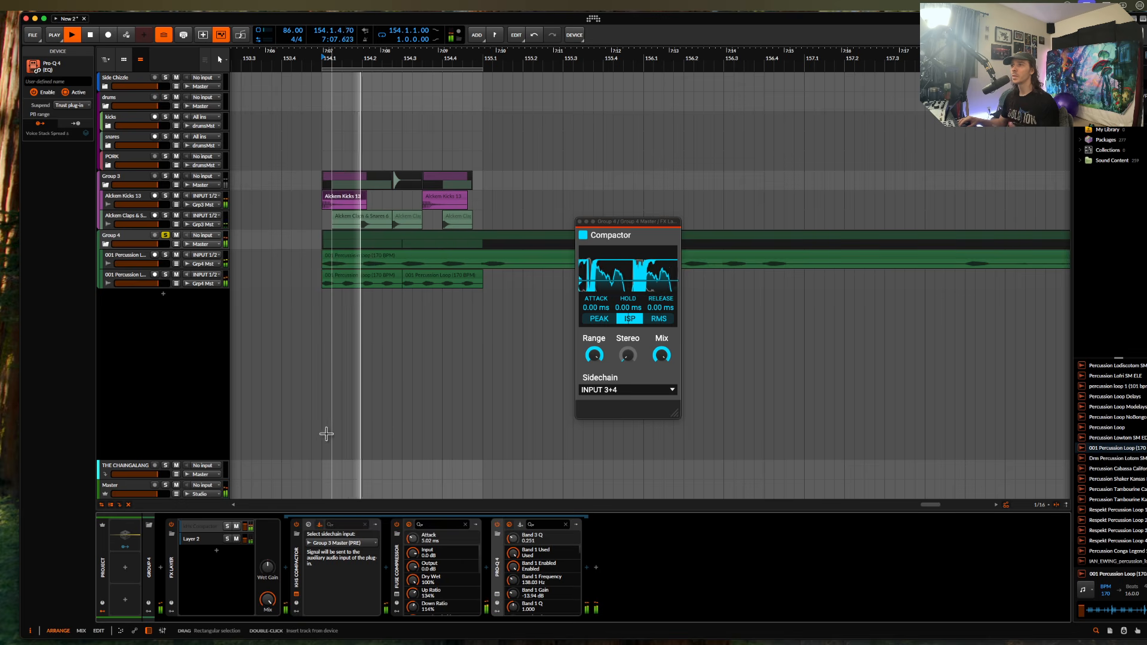
# - Insert an Over clipper after the FX Layer and set its clipping threshold to -5.1 dB with Make-up enabled
pyautogui.click(596, 568)
pyautogui.write('ov')
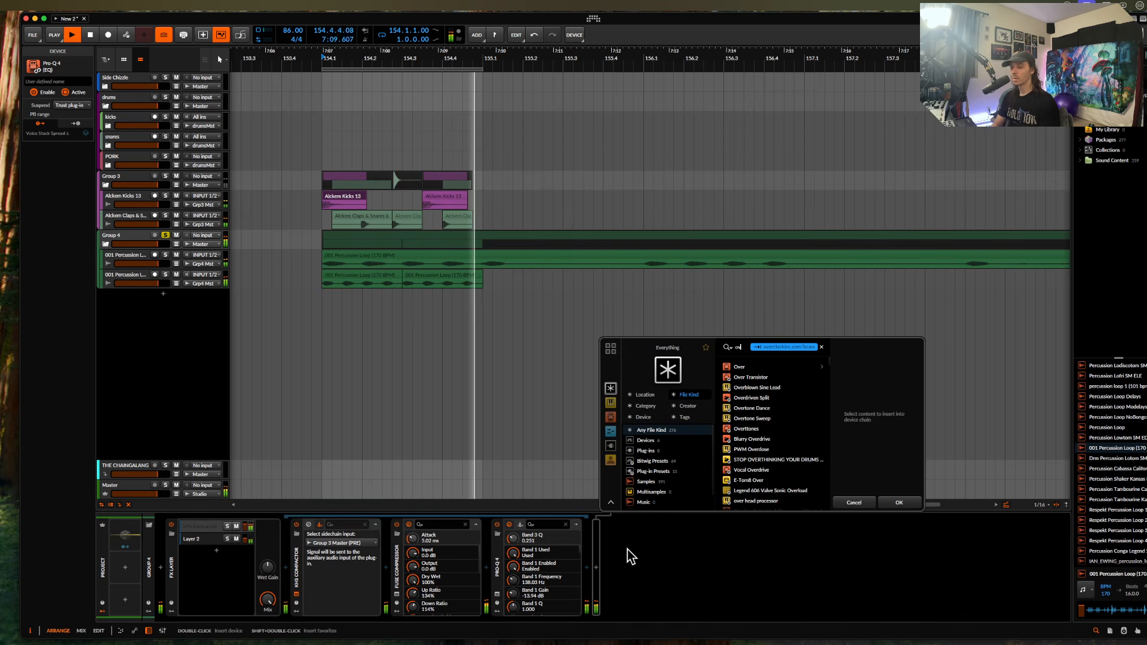
pyautogui.write('er')
pyautogui.click(741, 366)
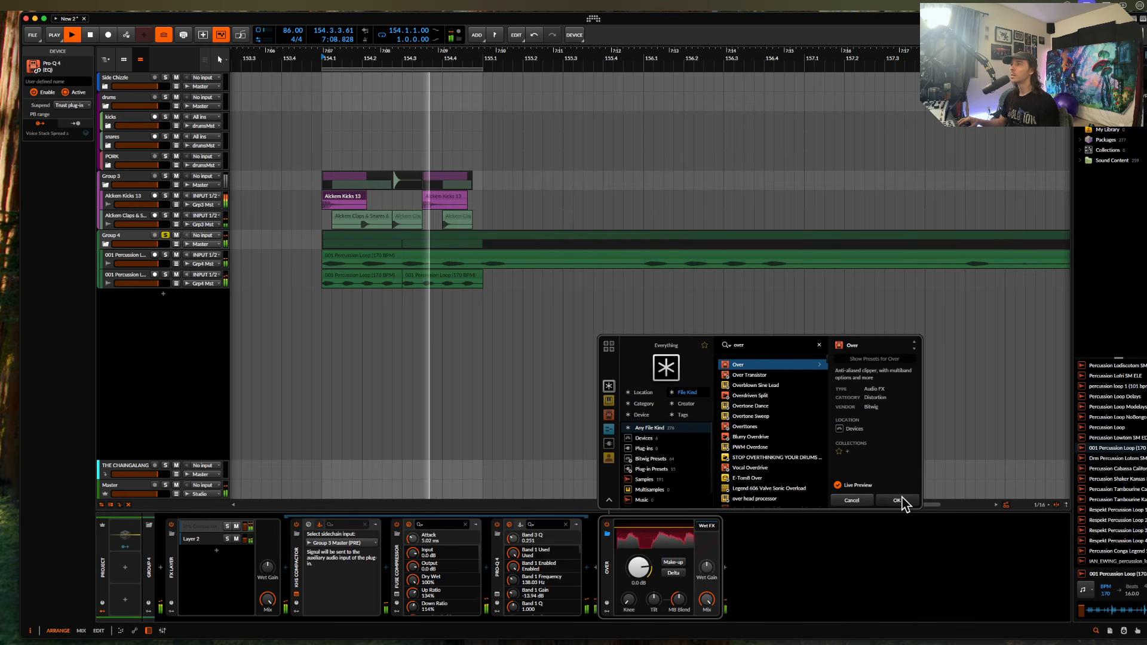
pyautogui.click(898, 501)
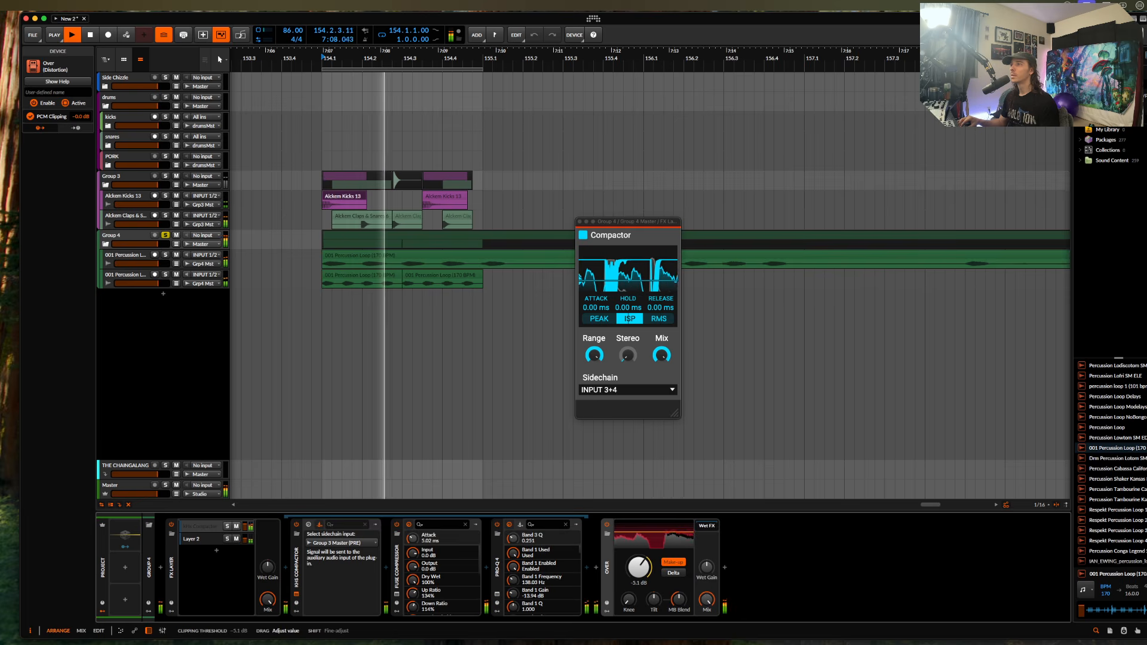
# - Unsolo the percussion group to hear it with the drums, then stop playback and collapse the FX Layer
pyautogui.click(166, 238)
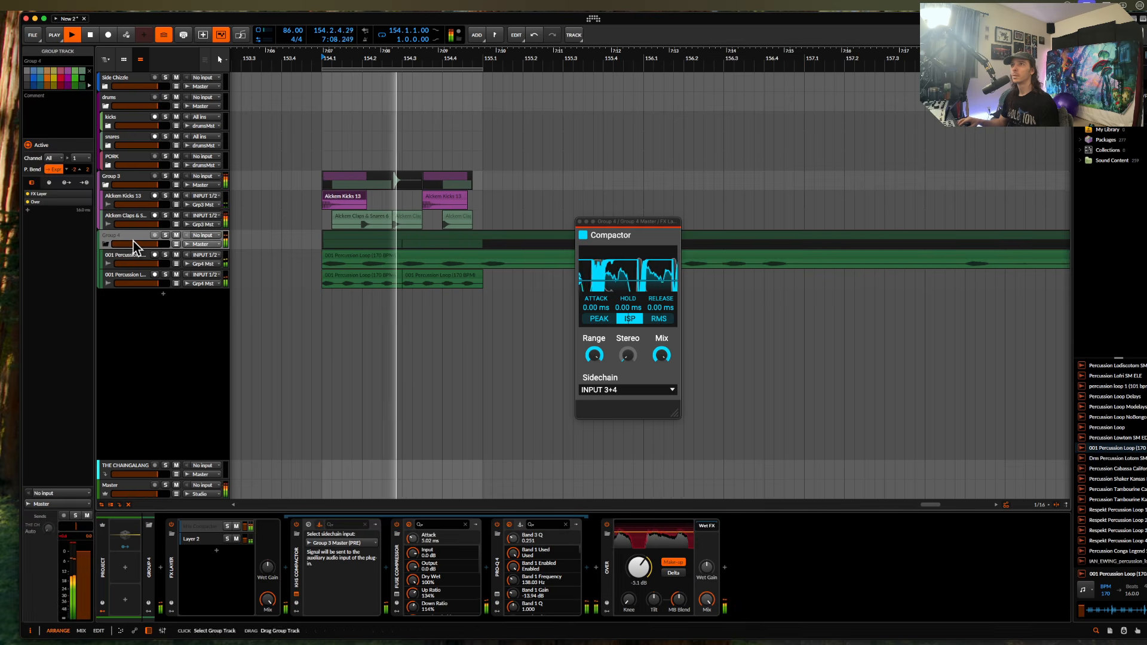
pyautogui.click(199, 558)
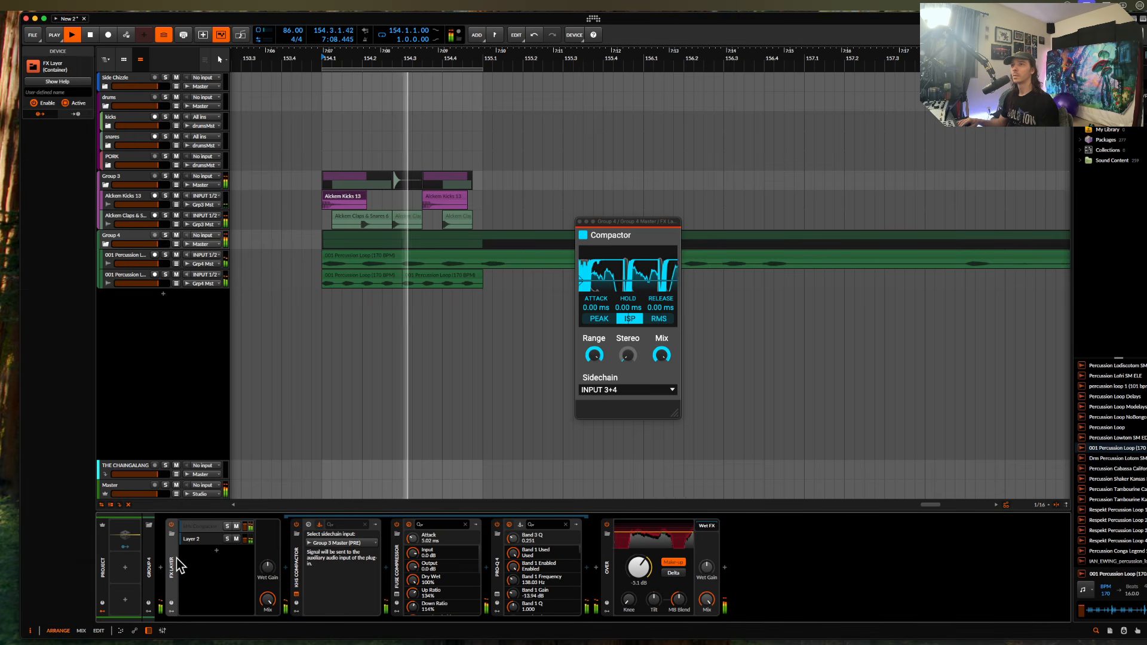
pyautogui.click(177, 560)
pyautogui.press('space')
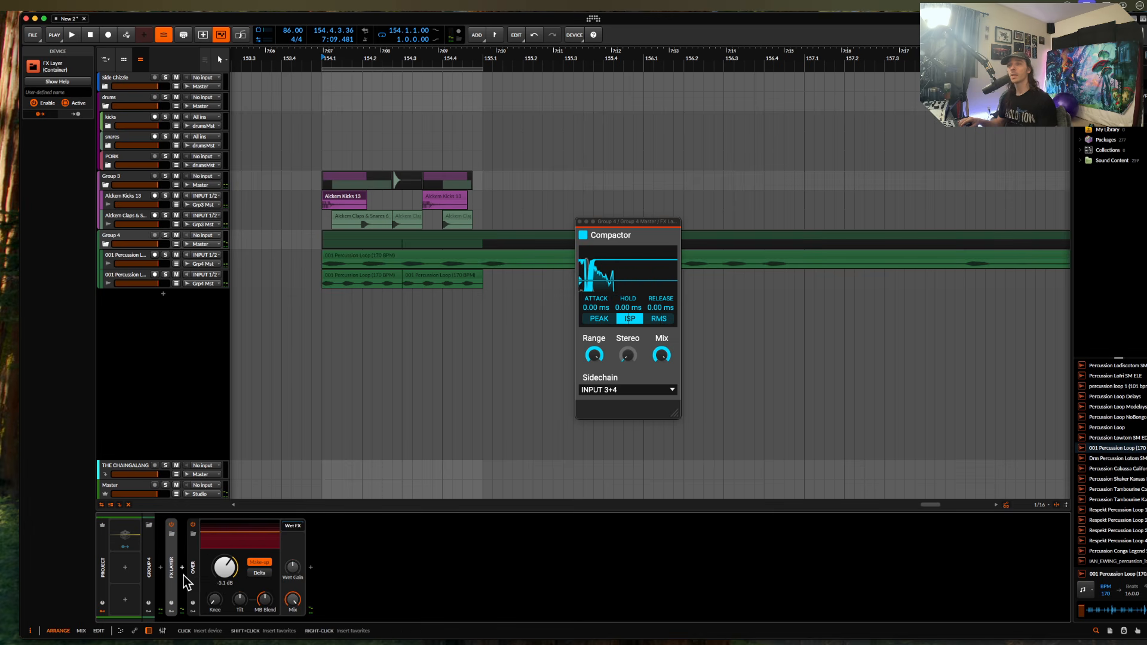
# - Insert a kHs Compactor between the FX Layer and Over, and set its sidechain to INPUT 3+4
pyautogui.click(182, 568)
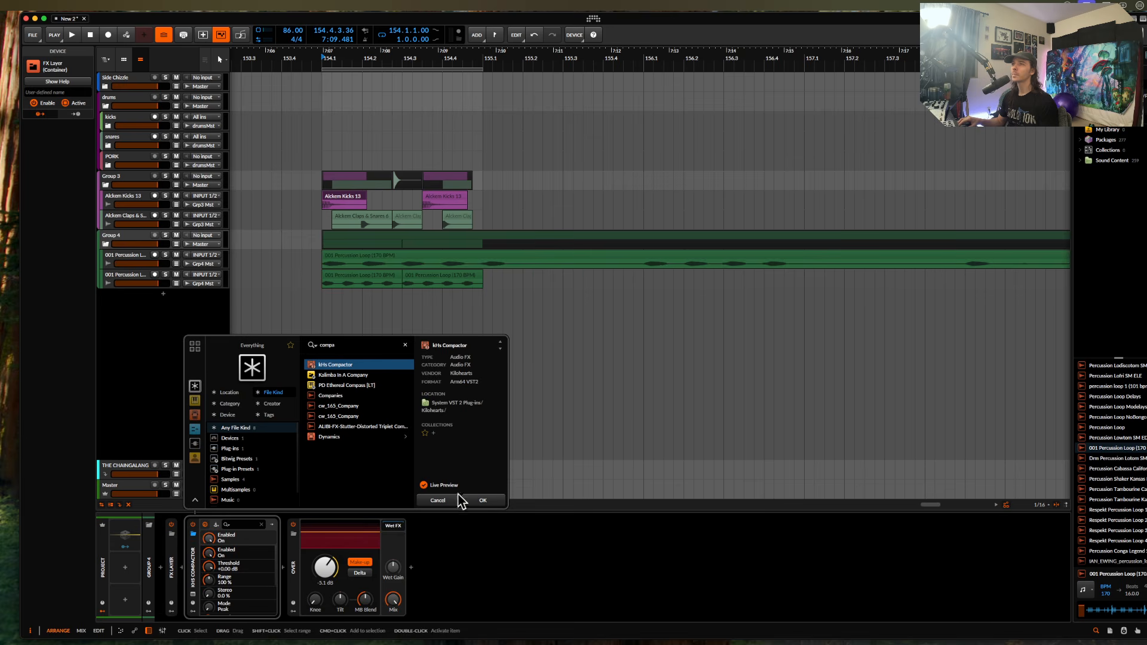
pyautogui.click(483, 502)
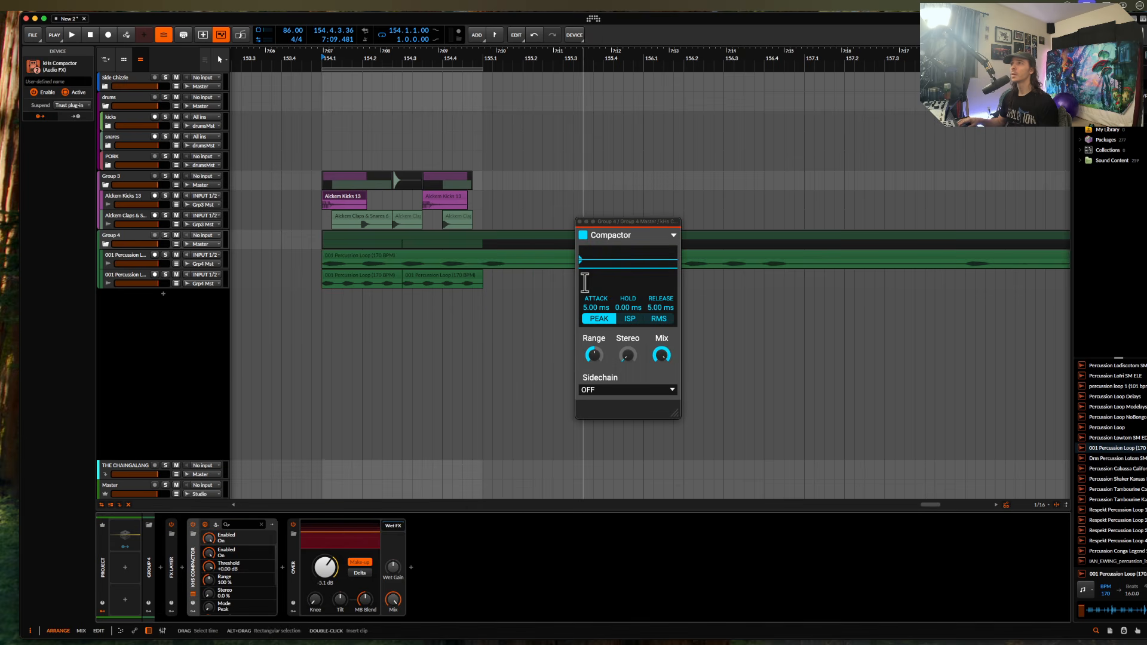
pyautogui.click(600, 390)
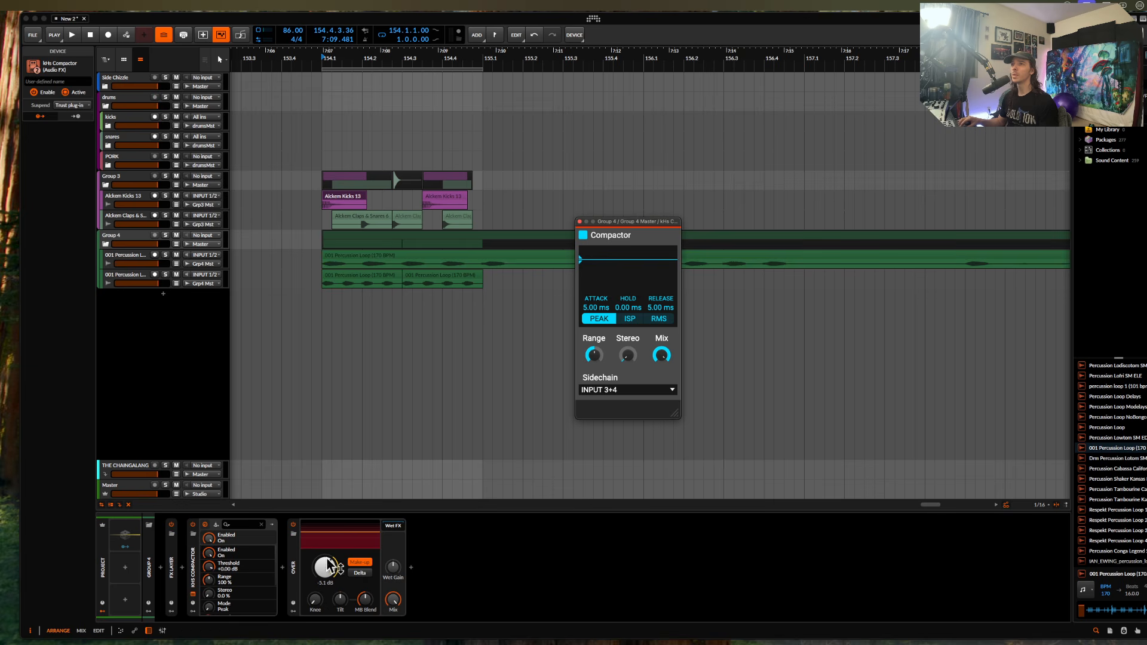
# - Route Group 3 Master (PRE) into the new Compactor as its sidechain input
pyautogui.click(193, 534)
pyautogui.click(192, 536)
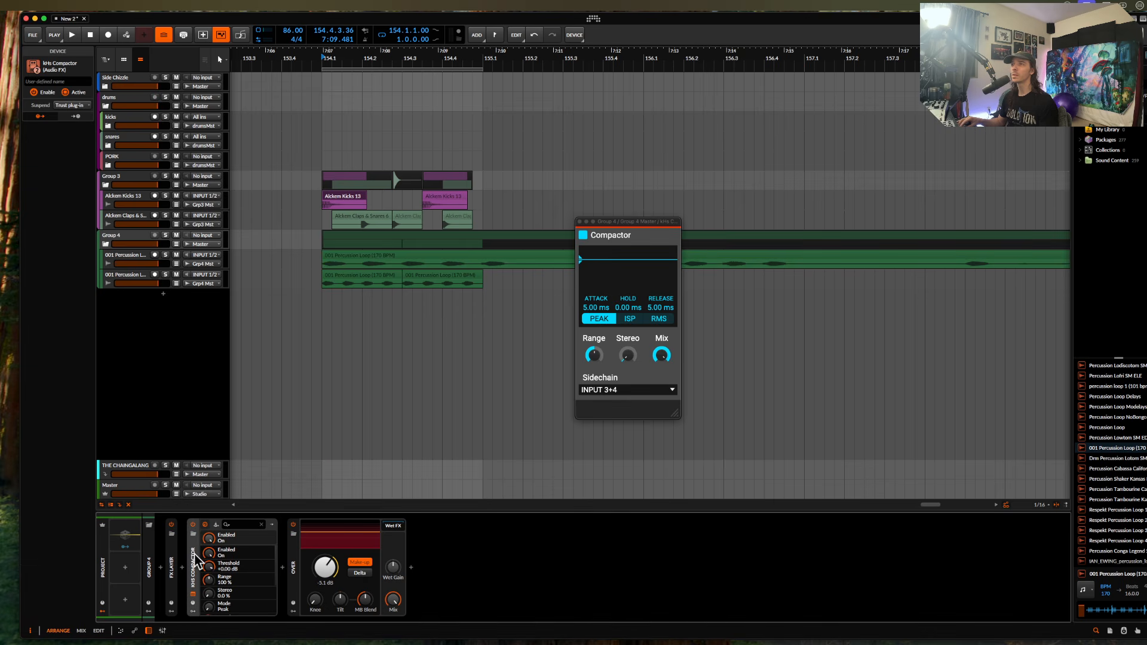
pyautogui.click(216, 525)
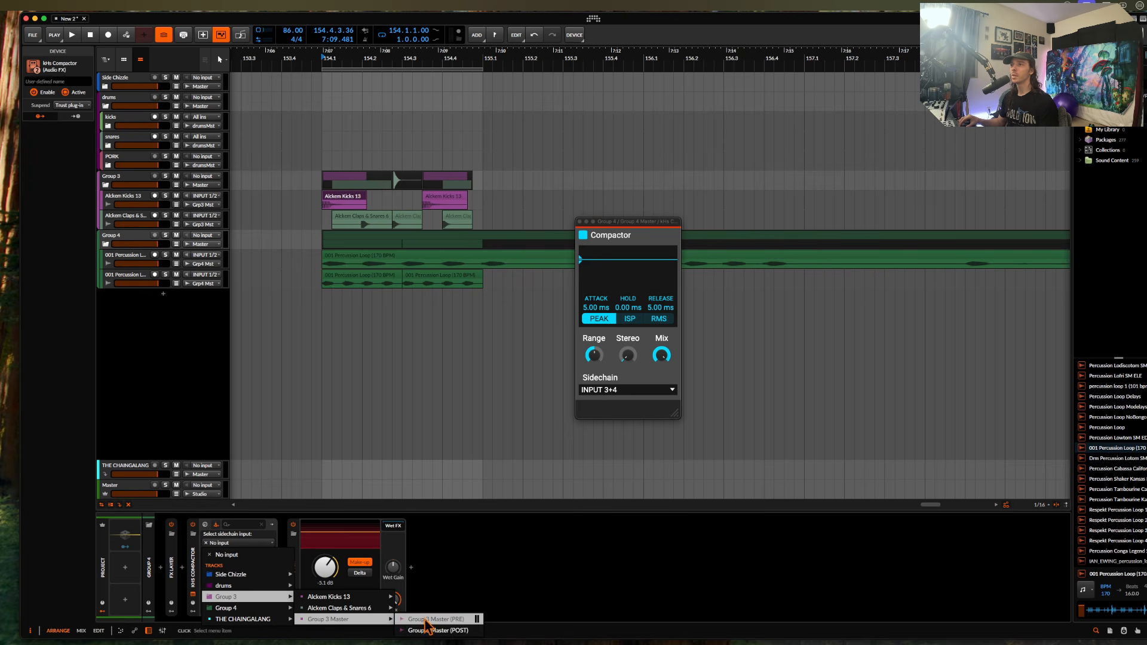
pyautogui.click(425, 619)
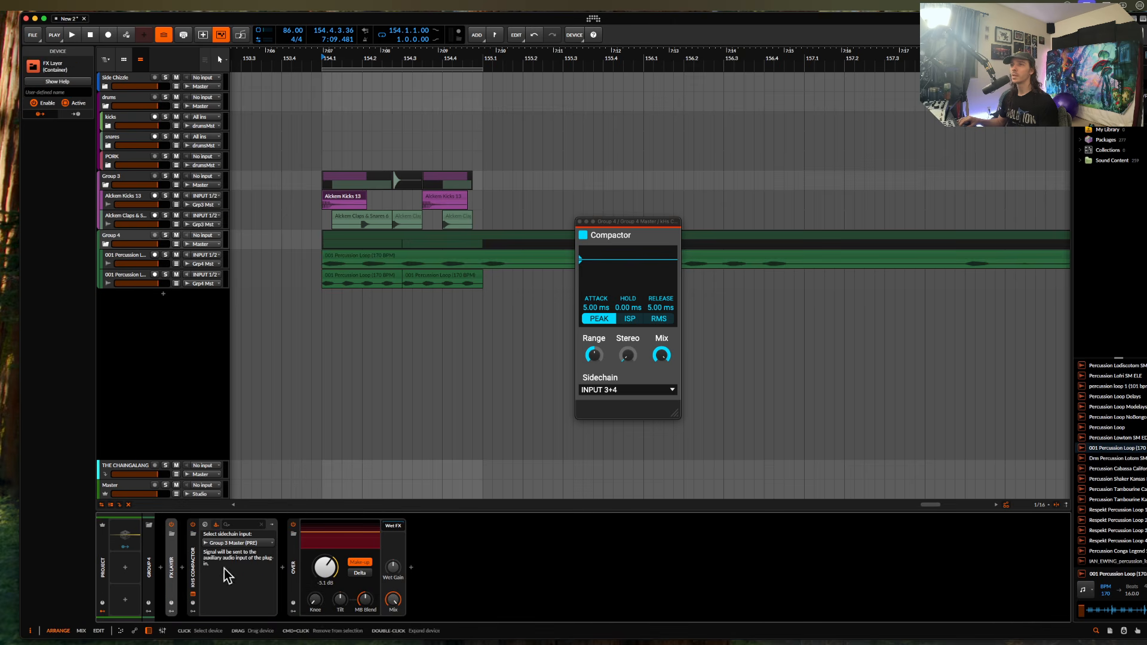
# - Expand the FX Layer and toggle the mute on Layer 2 on and off again
pyautogui.click(177, 570)
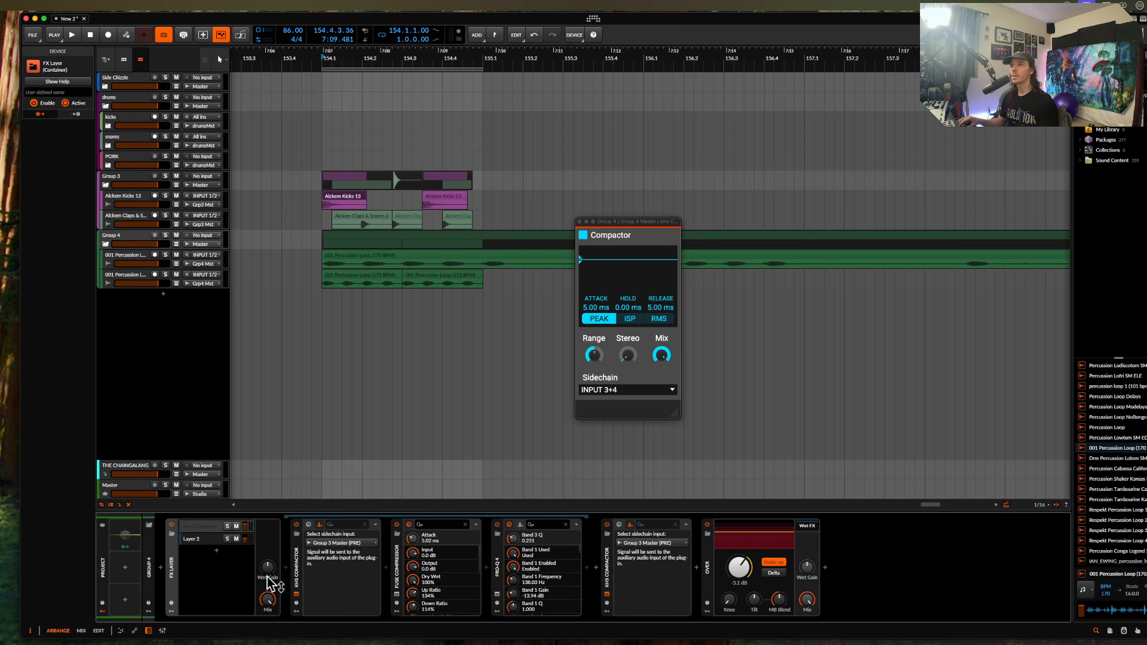
pyautogui.click(237, 539)
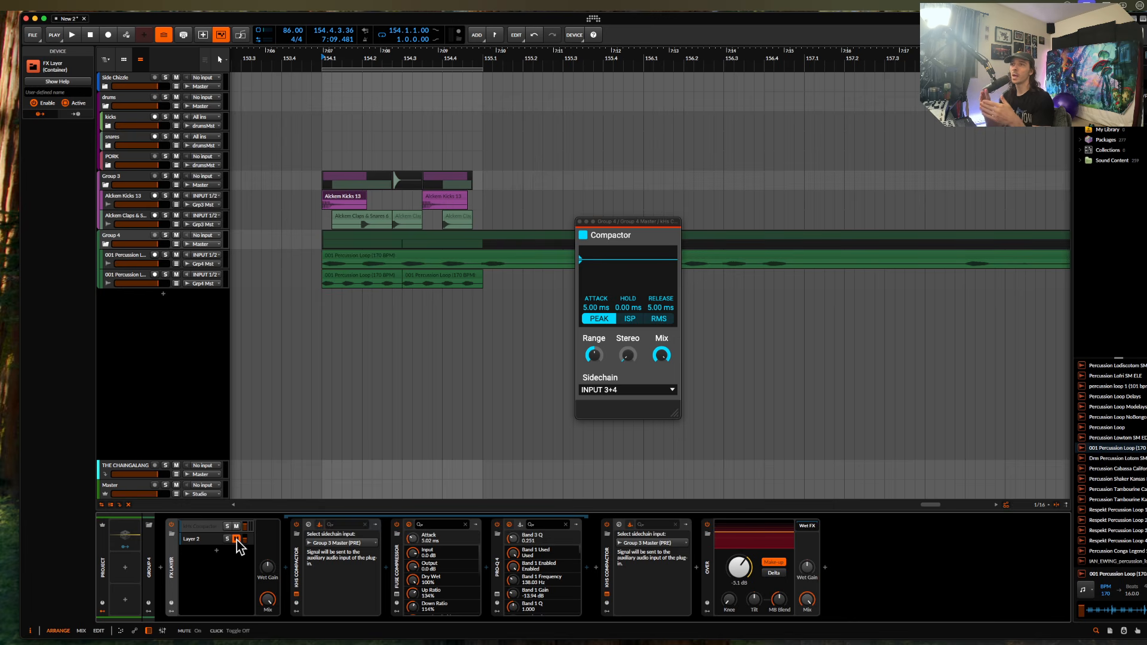
pyautogui.click(236, 539)
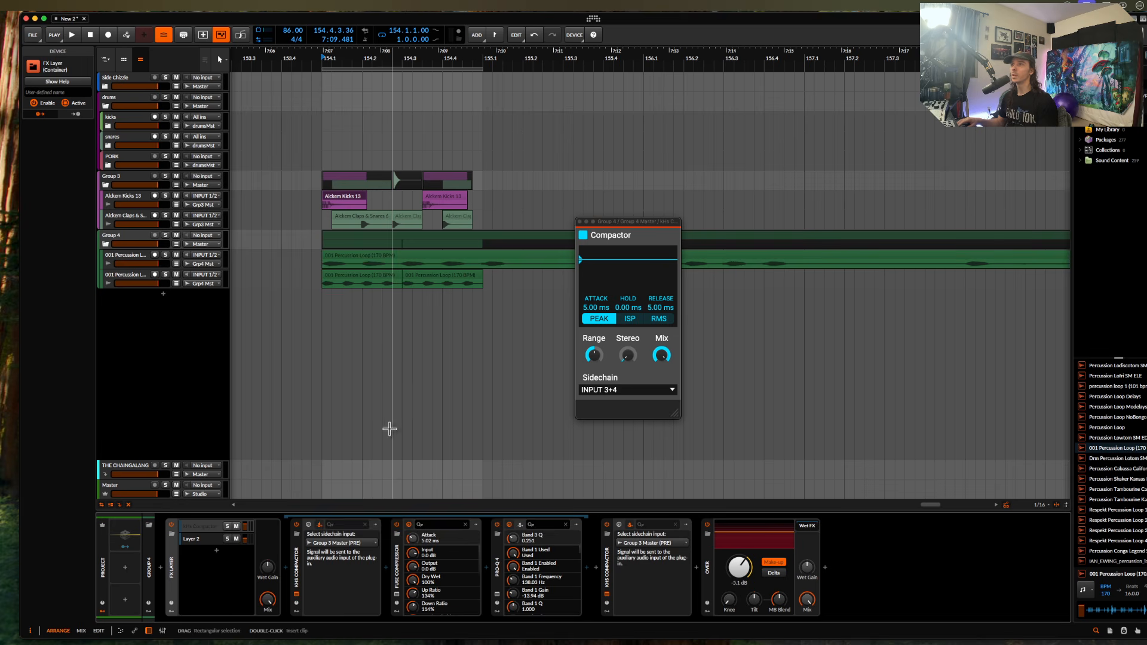
# - Play the loop, set the new Compactor's attack to 0.00 ms and close the open plugin windows
pyautogui.press('space')
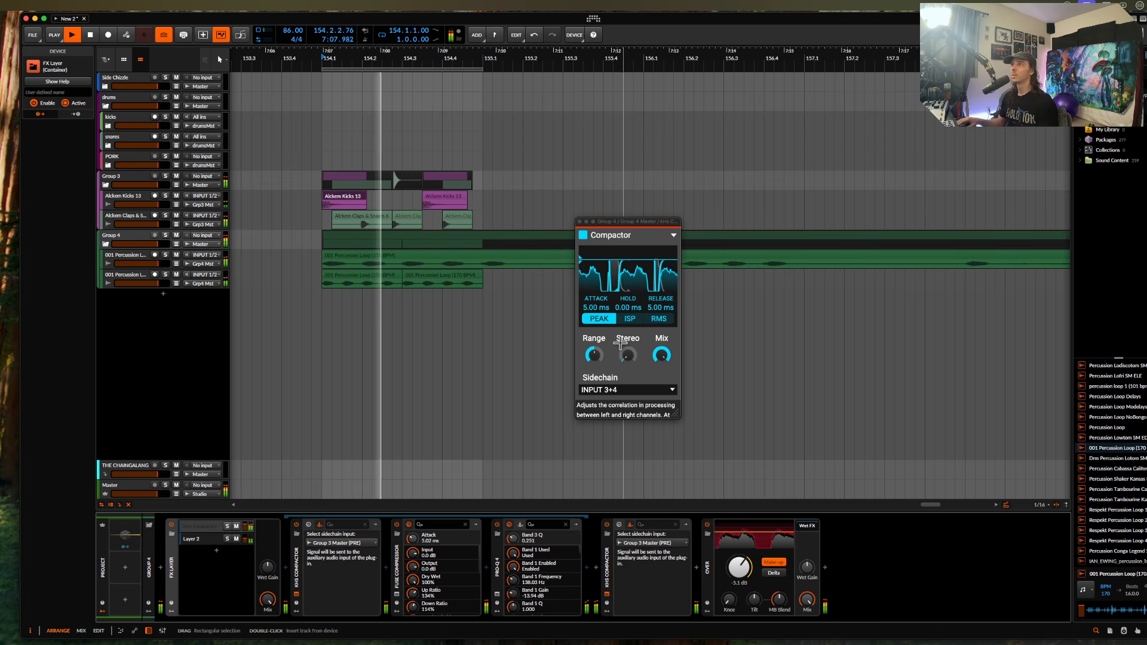
pyautogui.moveTo(596, 308); pyautogui.dragTo(596, 322)
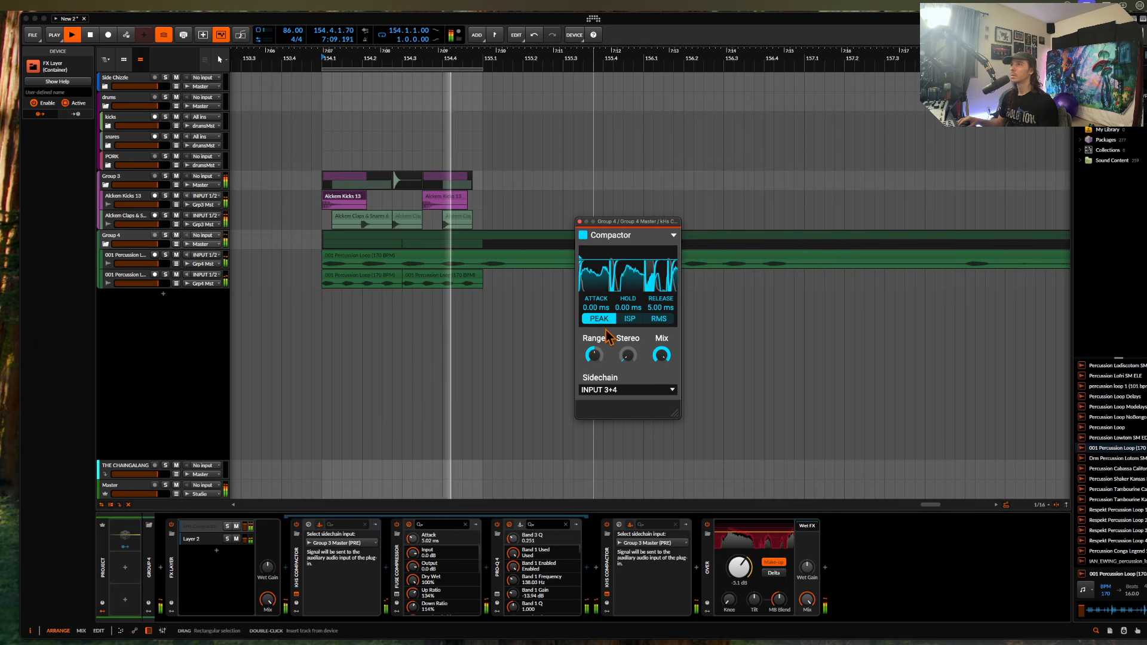
pyautogui.click(579, 222)
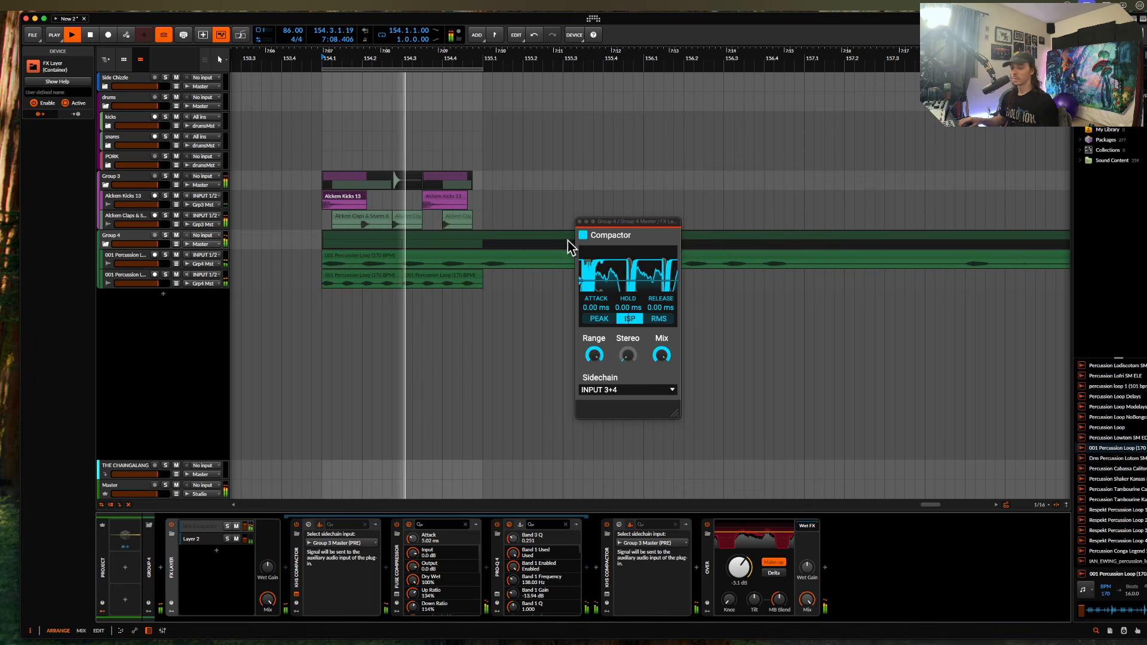
pyautogui.press('super+Tab')
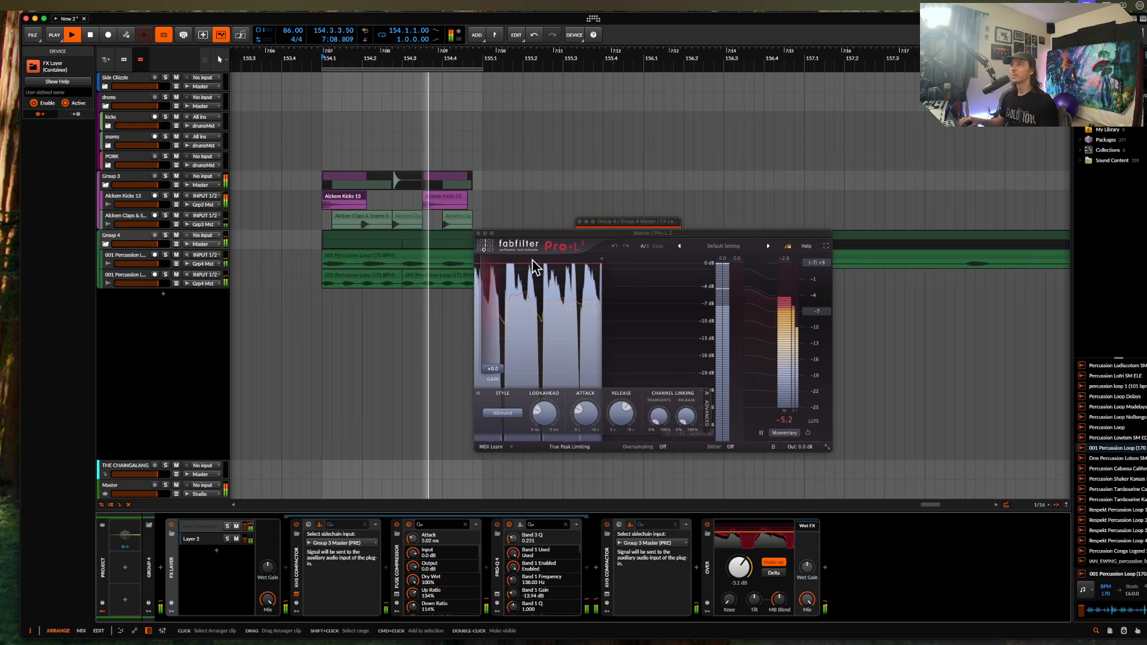
pyautogui.click(479, 233)
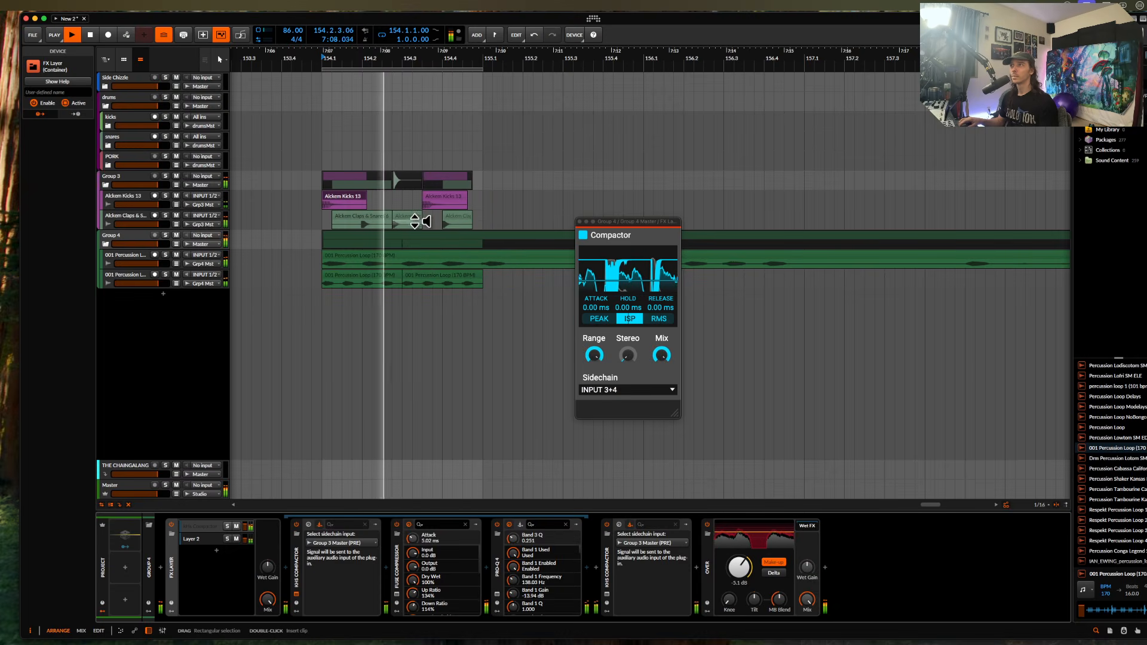
pyautogui.click(578, 221)
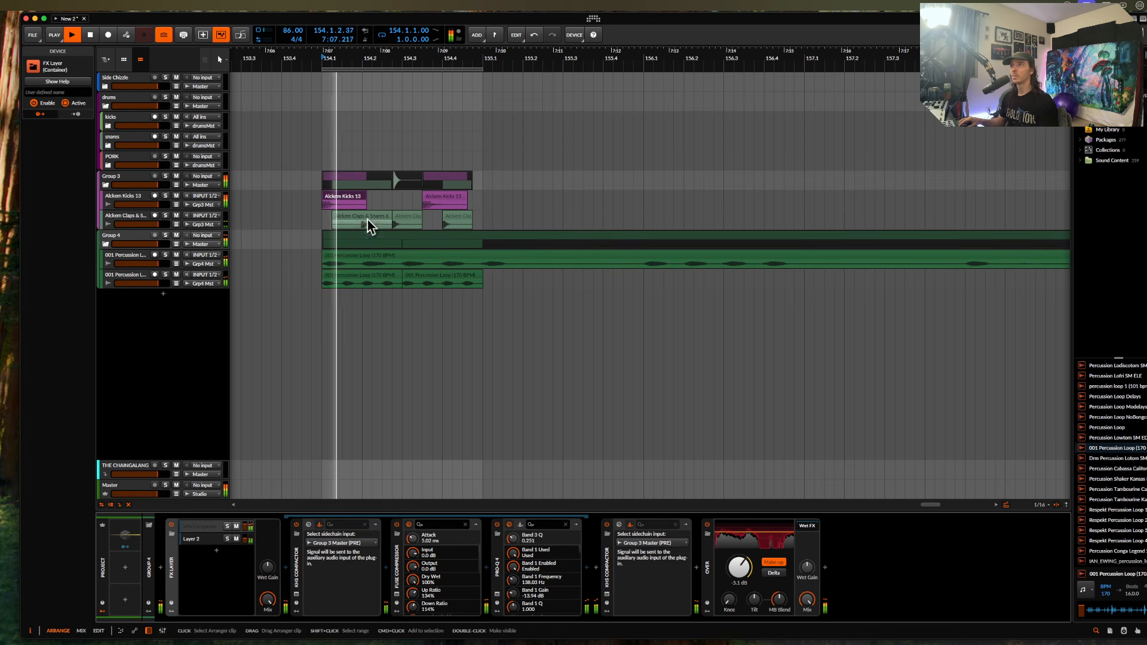
# - Copy the Alckem Kicks 13 clip to just before bar 155, split the copy at 155.1 and stop playback
pyautogui.scroll(5, 338, 198)
pyautogui.moveTo(565, 195); pyautogui.dragTo(622, 197)
pyautogui.scroll(4, 615, 202)
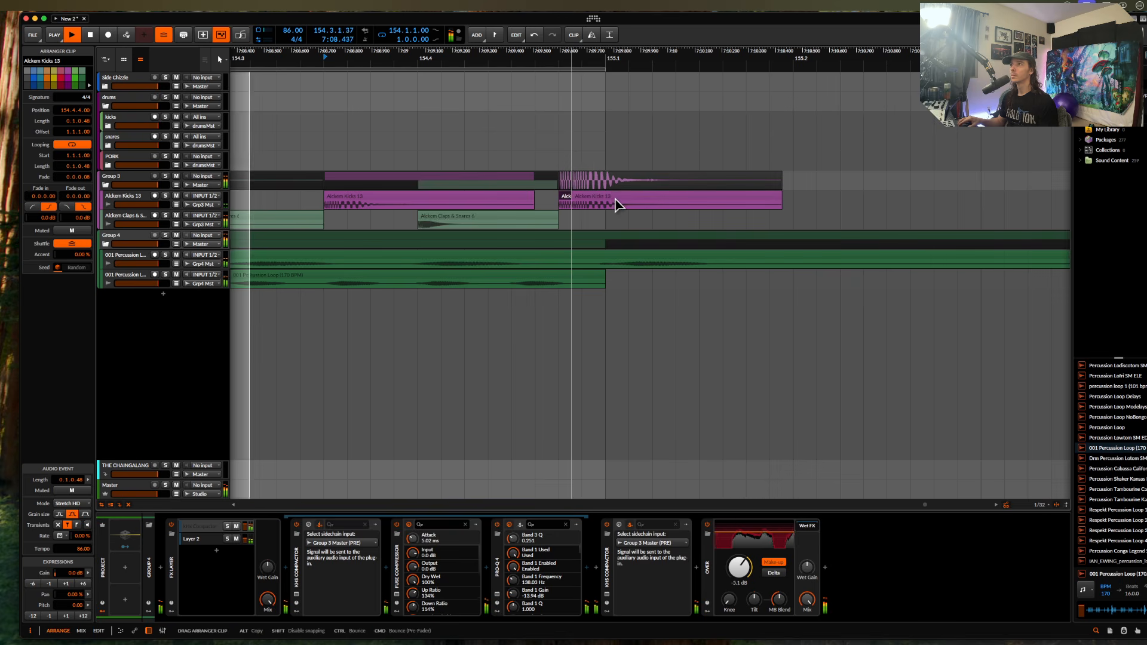
pyautogui.scroll(4, 616, 201)
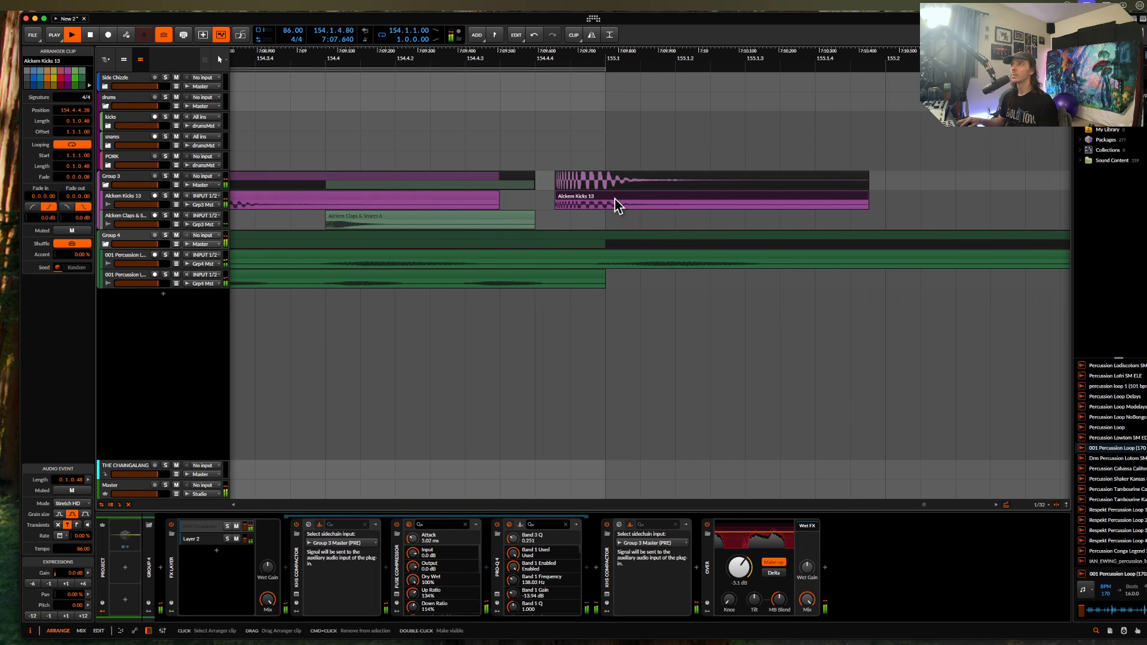
pyautogui.scroll(-3, 607, 202)
pyautogui.click(607, 205)
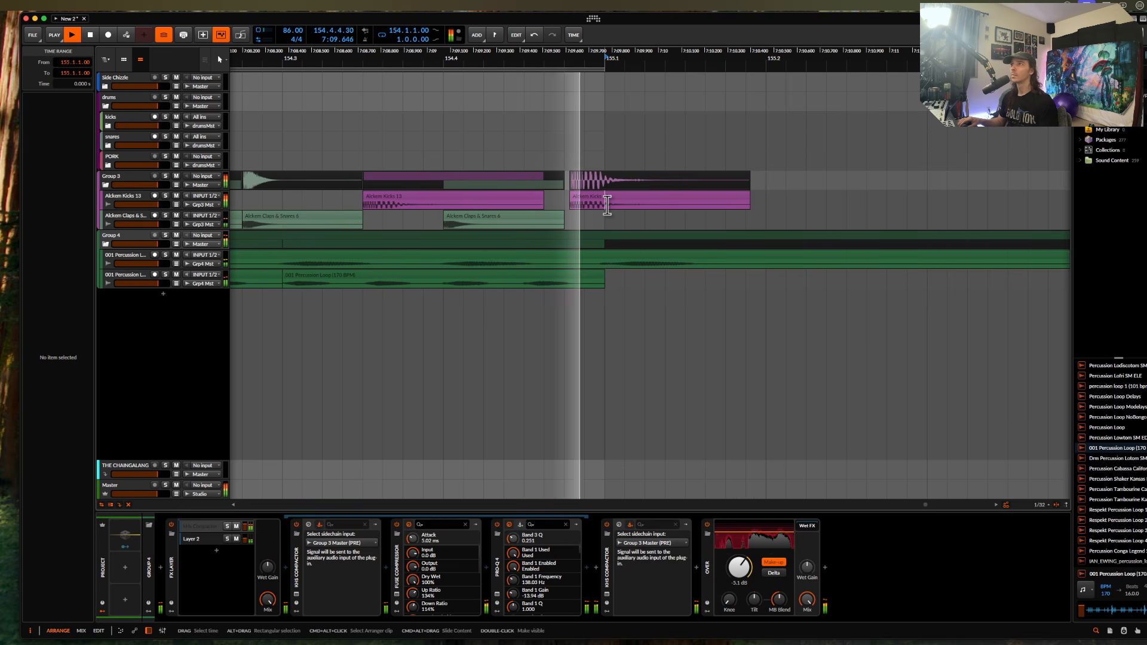
pyautogui.press('super+e')
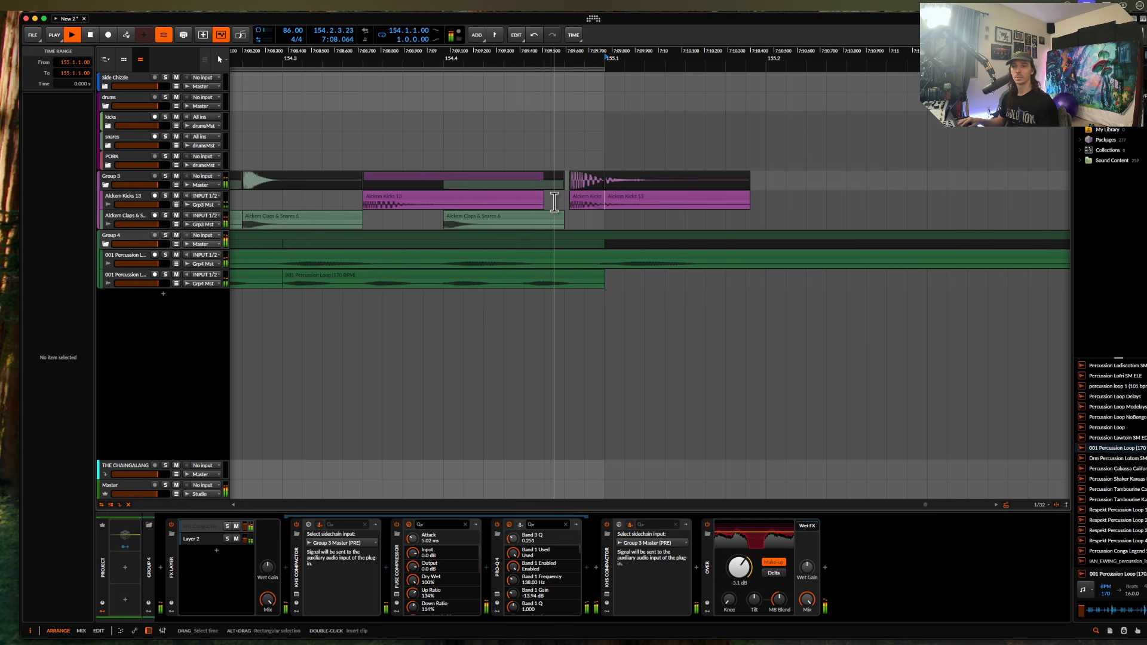
pyautogui.press('space')
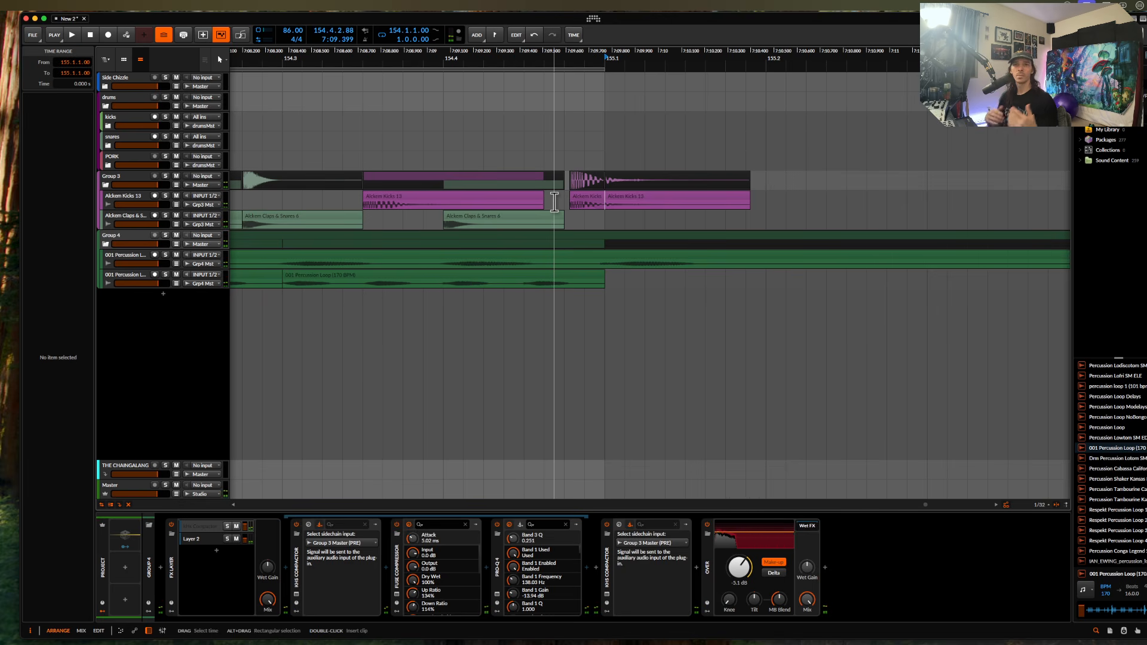
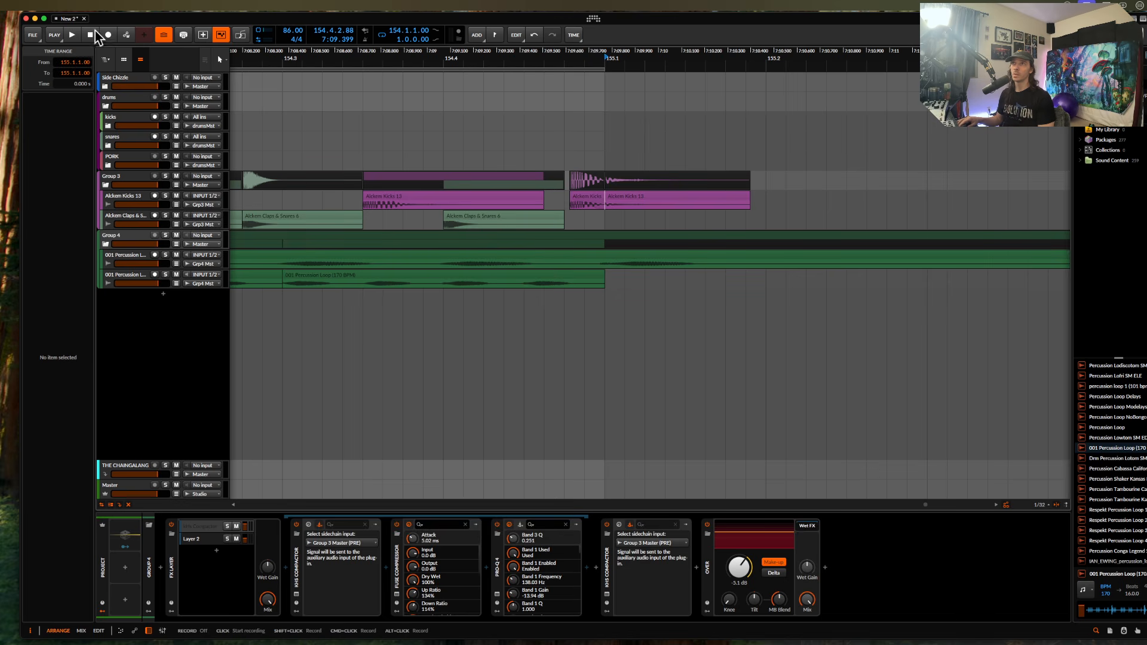
# - Close the New 2 project without saving its changes and create a new project
pyautogui.click(84, 19)
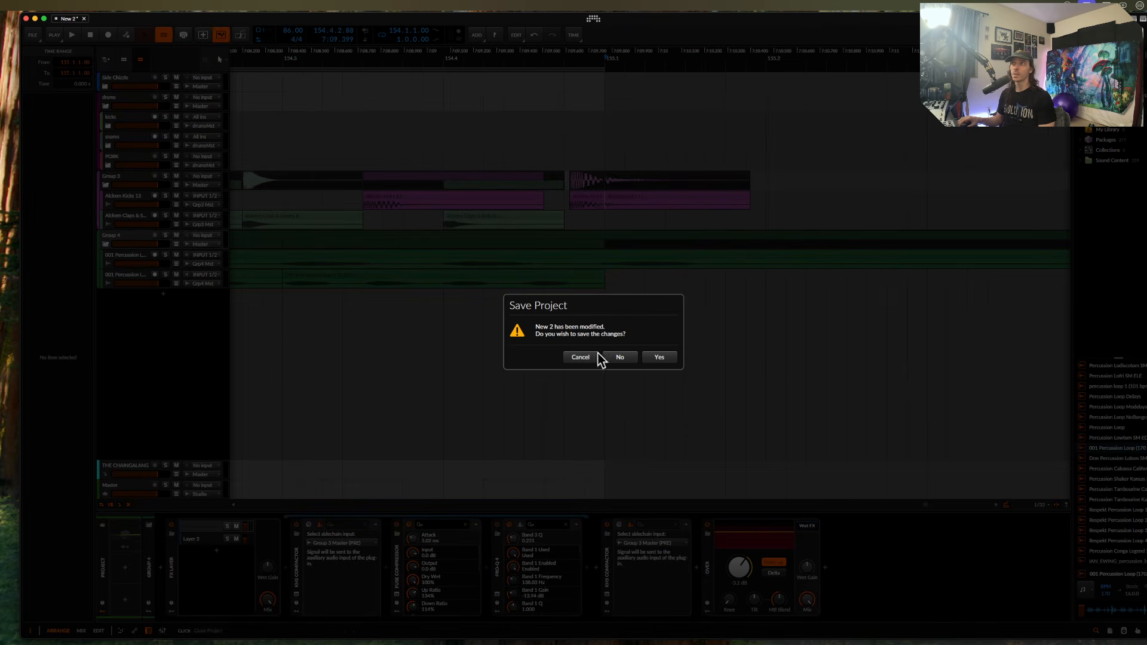
pyautogui.click(630, 361)
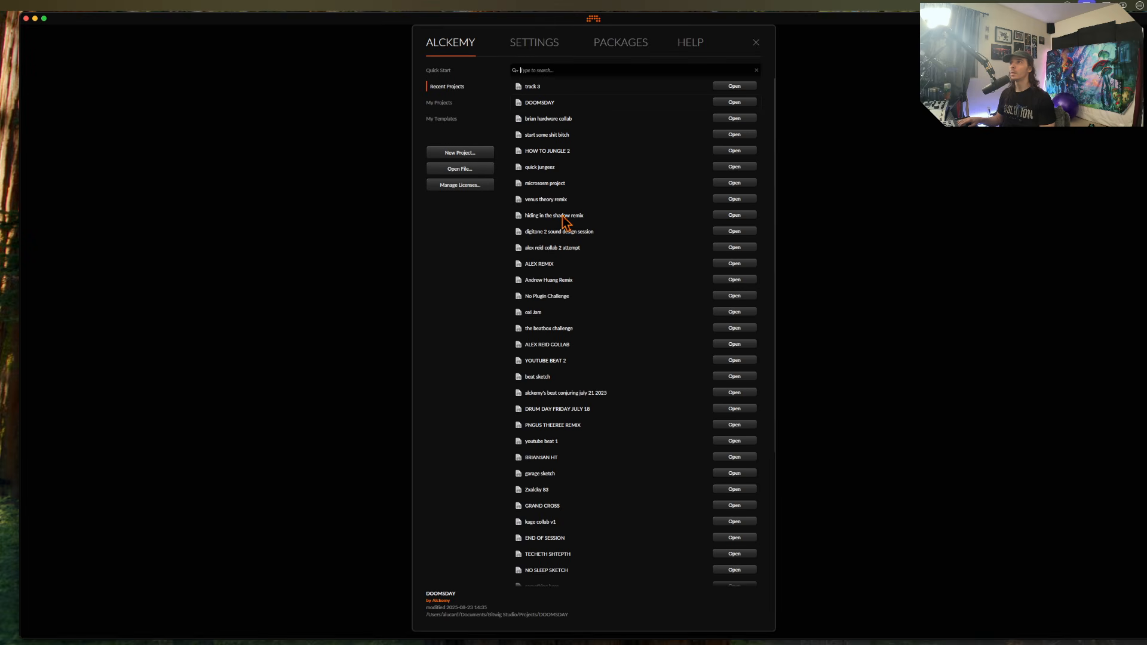
pyautogui.click(482, 153)
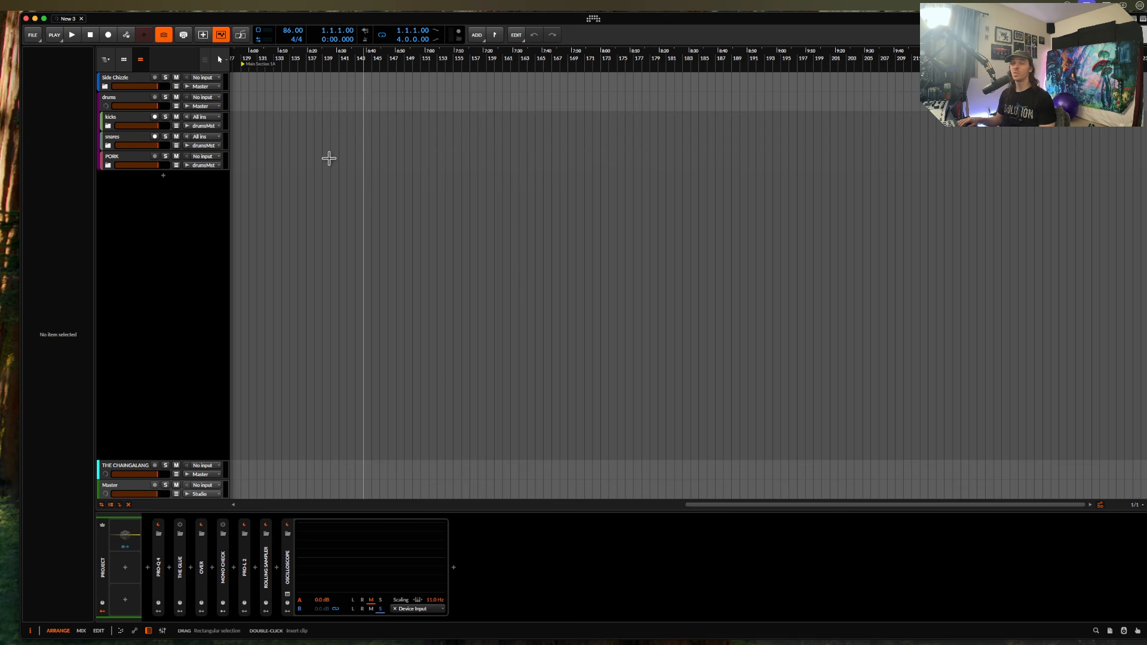
# - Remove the template's Side Chizzle and drums groups from the new project
pyautogui.click(123, 87)
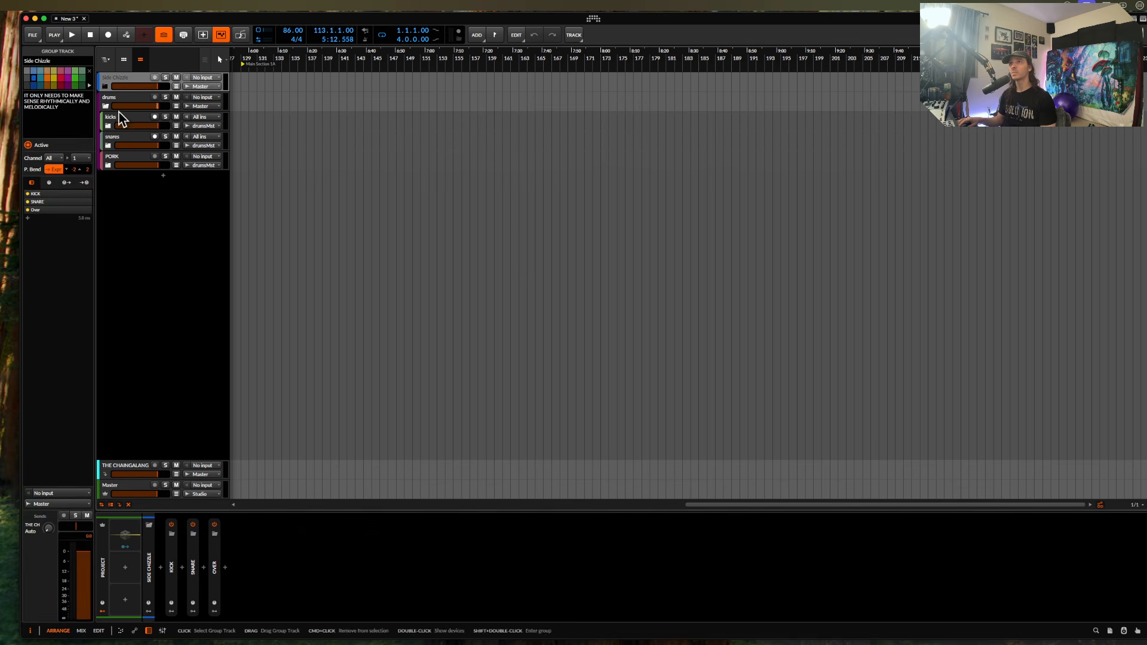
pyautogui.click(120, 159)
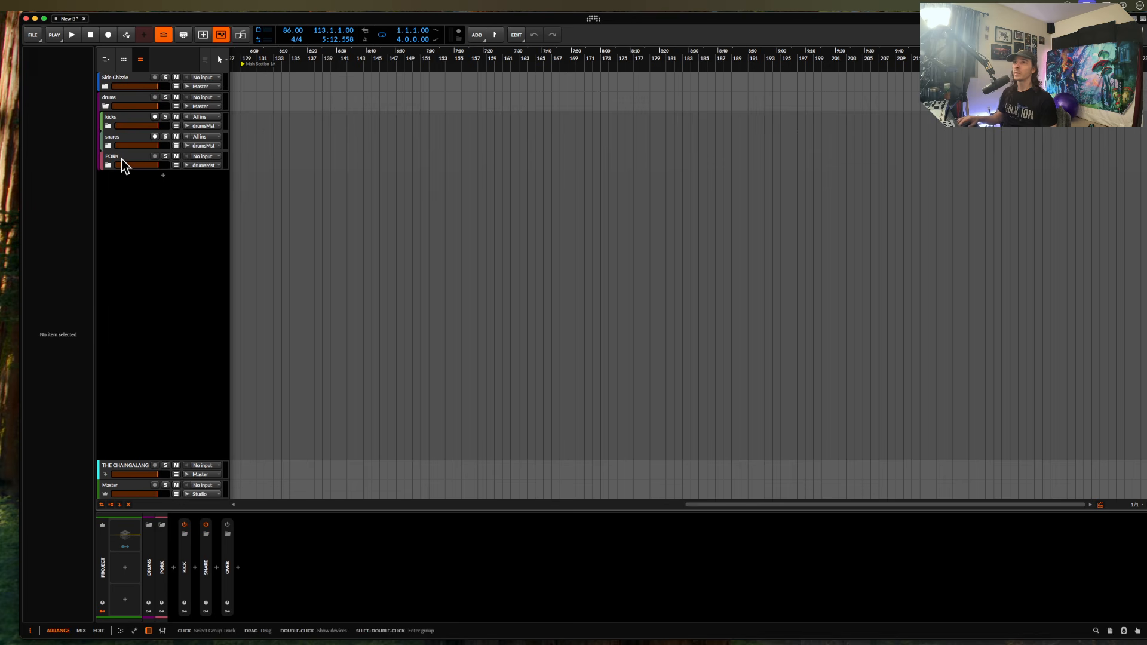
pyautogui.click(130, 82)
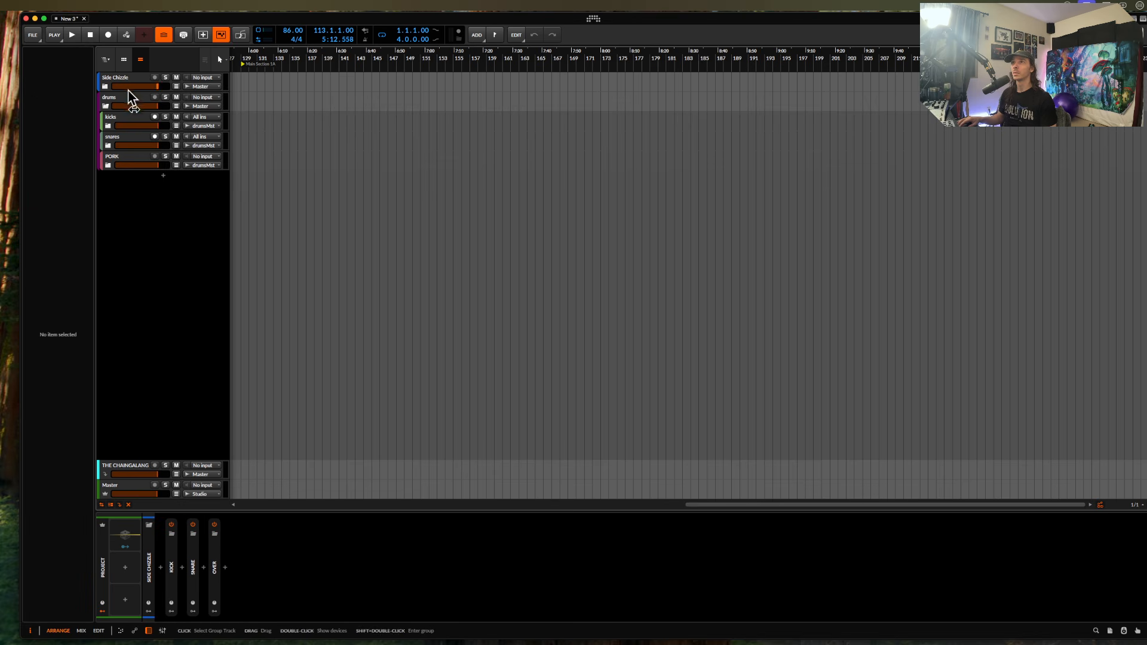
pyautogui.click(106, 106)
pyautogui.click(120, 109)
pyautogui.click(117, 81)
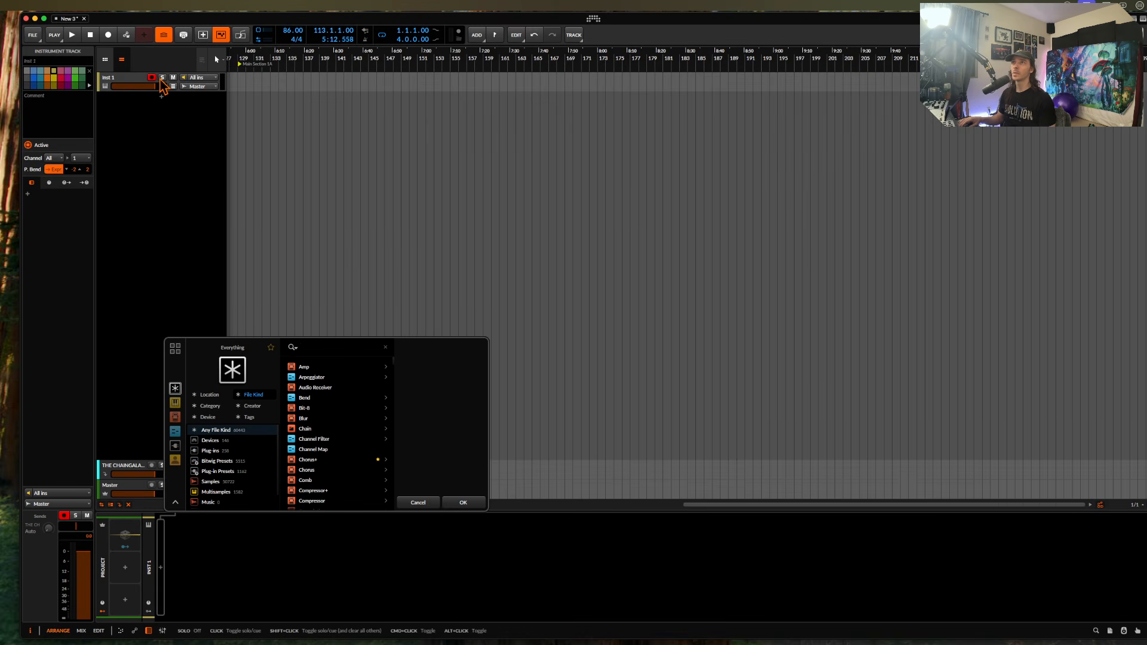
# - Replace the instrument track with two audio tracks and group Audio 1 under the name "side chizzle"
pyautogui.click(418, 503)
pyautogui.doubleClick(195, 167)
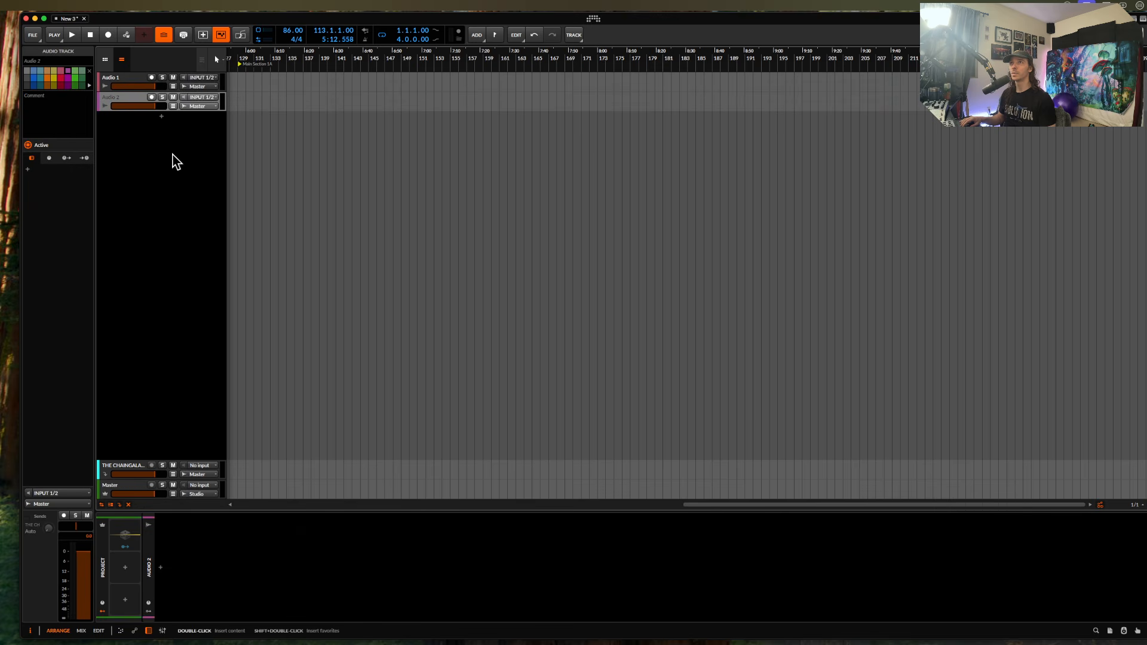
pyautogui.click(114, 82)
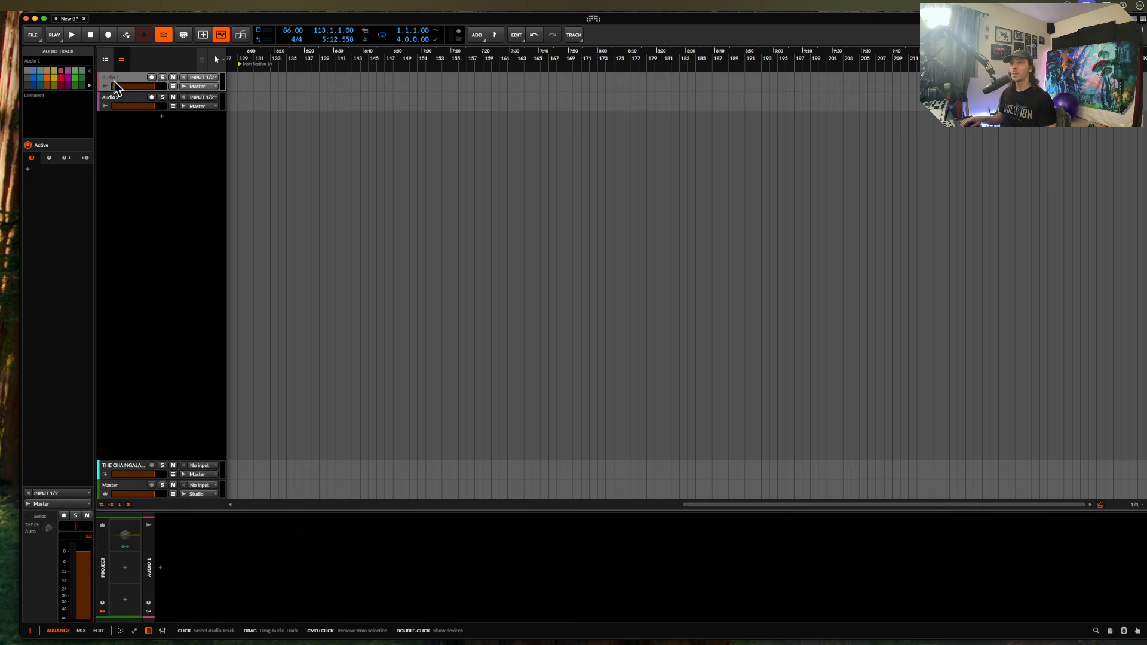
pyautogui.press('super+g')
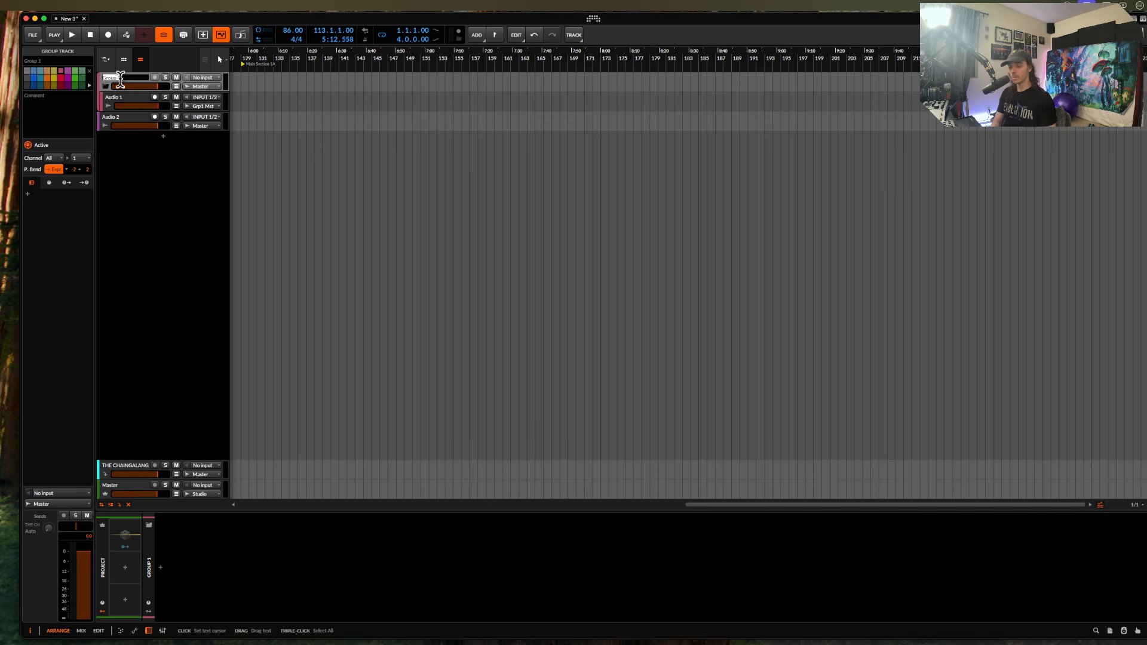
pyautogui.write('side chizzle')
pyautogui.press('Return')
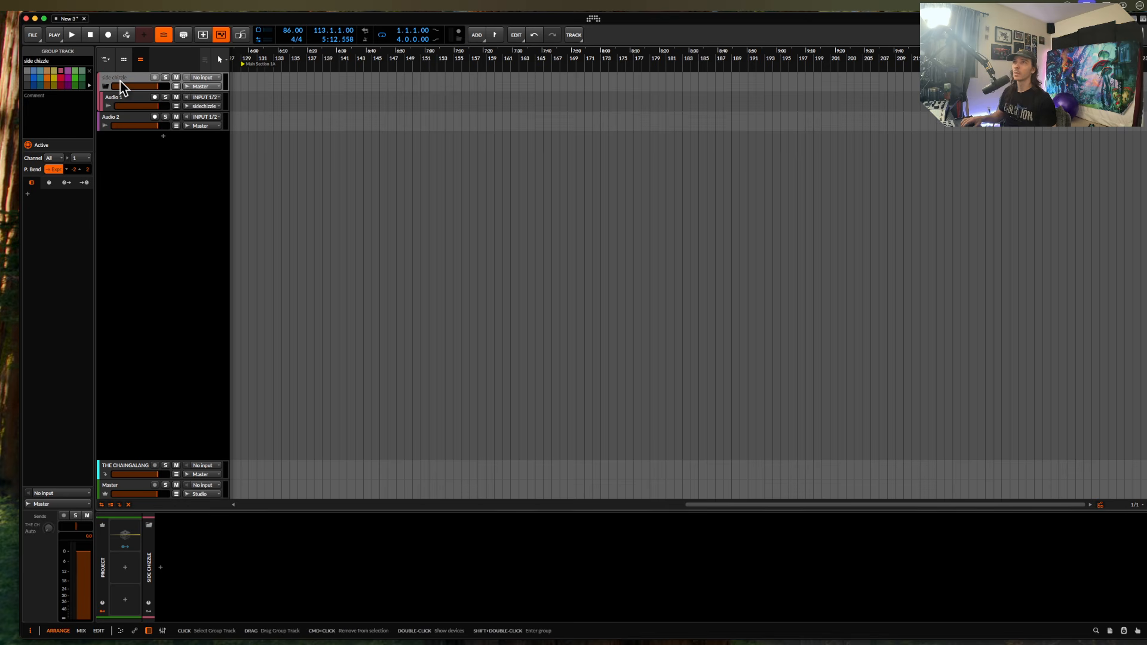
# - Group the Audio 2 track and name the group "drums"
pyautogui.click(131, 118)
pyautogui.press('super+g')
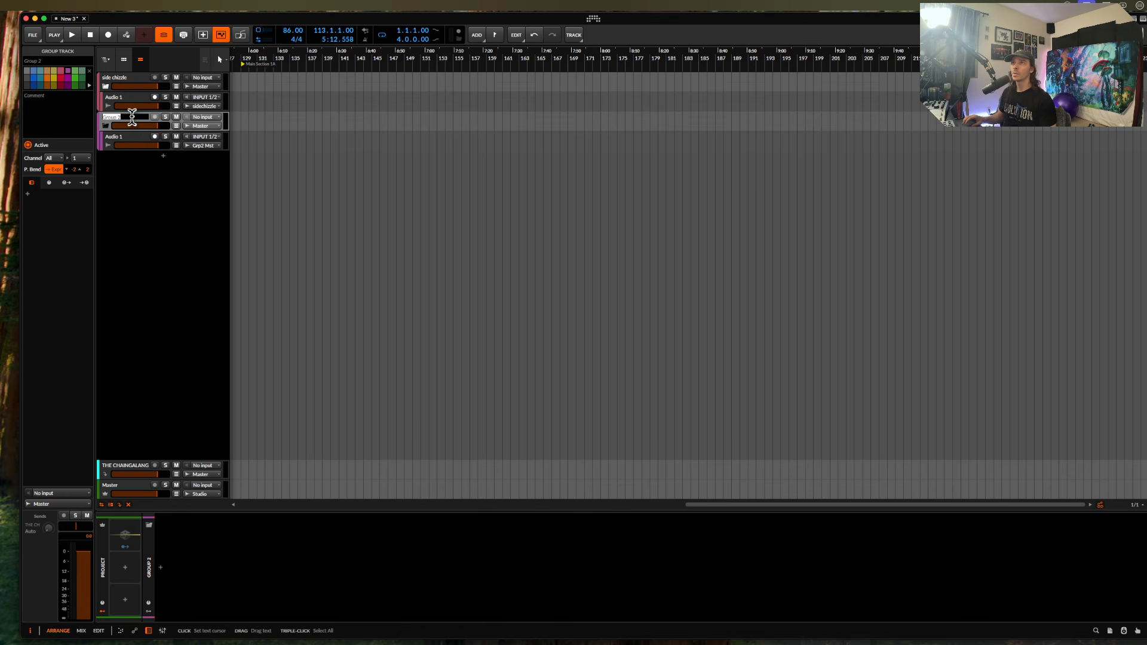
pyautogui.write('drums')
pyautogui.press('Return')
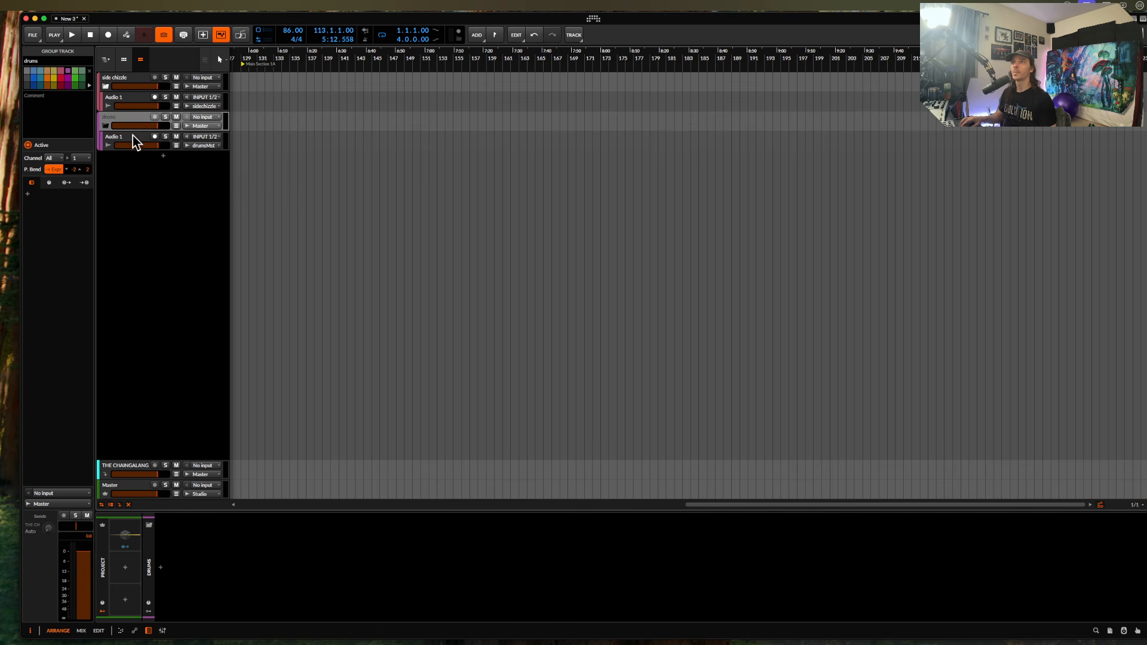
# - Add two more audio tracks inside the drums group and put the first track into a subgroup named "kick"
pyautogui.click(133, 137)
pyautogui.press('super+t')
pyautogui.press('super+t')
pyautogui.click(133, 139)
pyautogui.press('super+g')
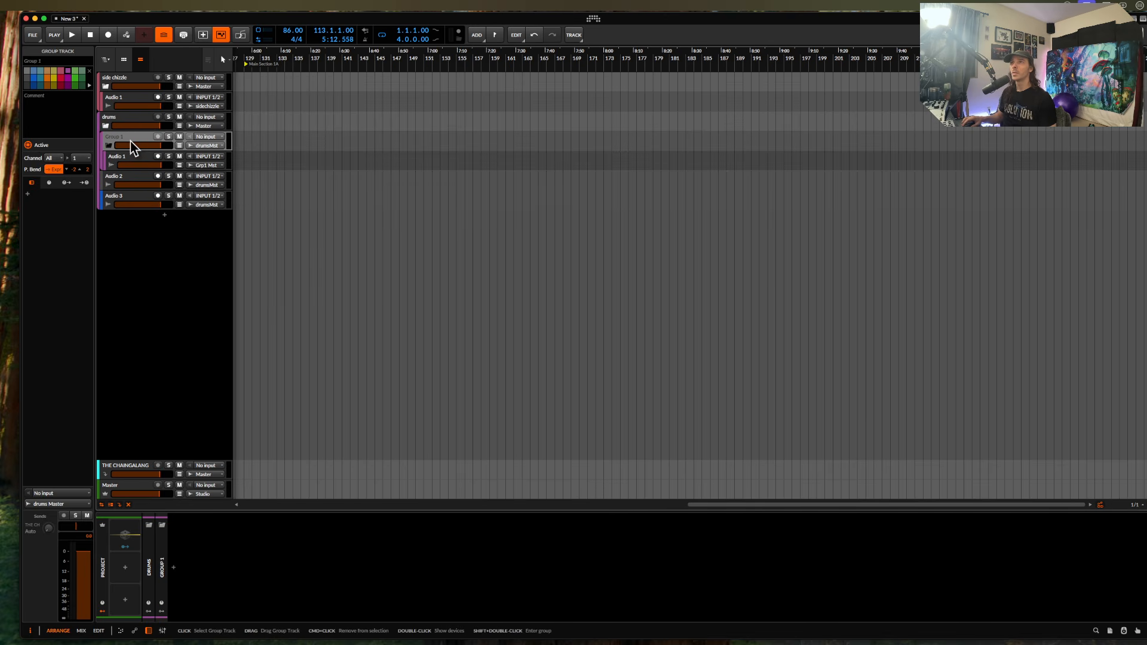
pyautogui.write('kick')
pyautogui.press('Return')
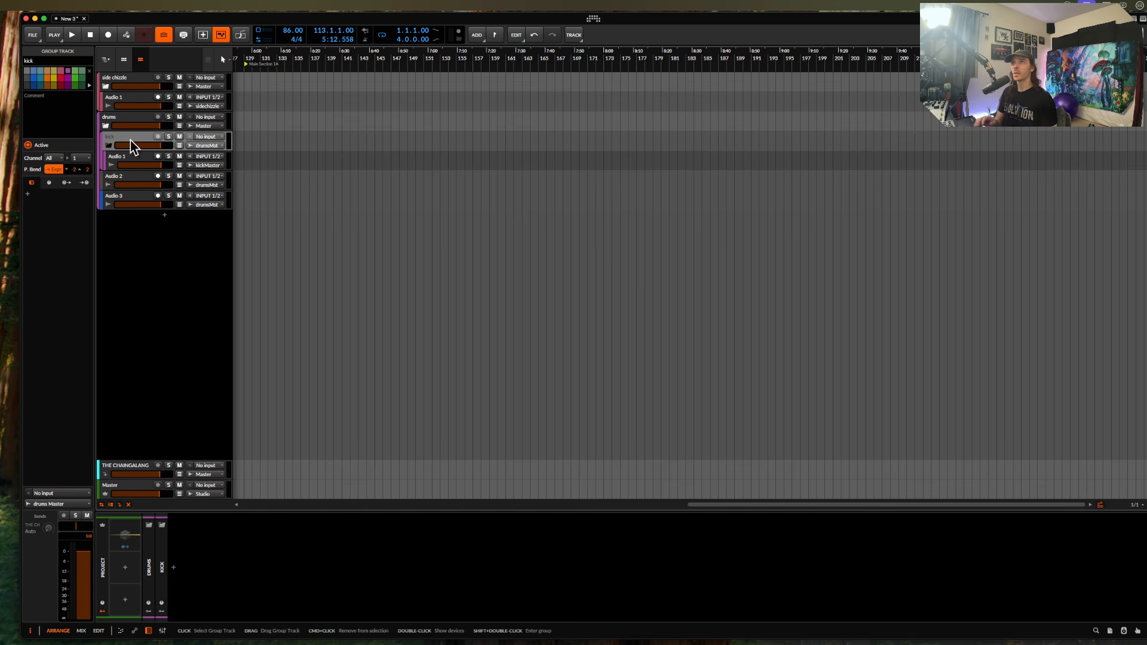
# - Put Audio 2 into a subgroup named "snare" and collapse both the kick and snare groups
pyautogui.click(130, 177)
pyautogui.press('super+g')
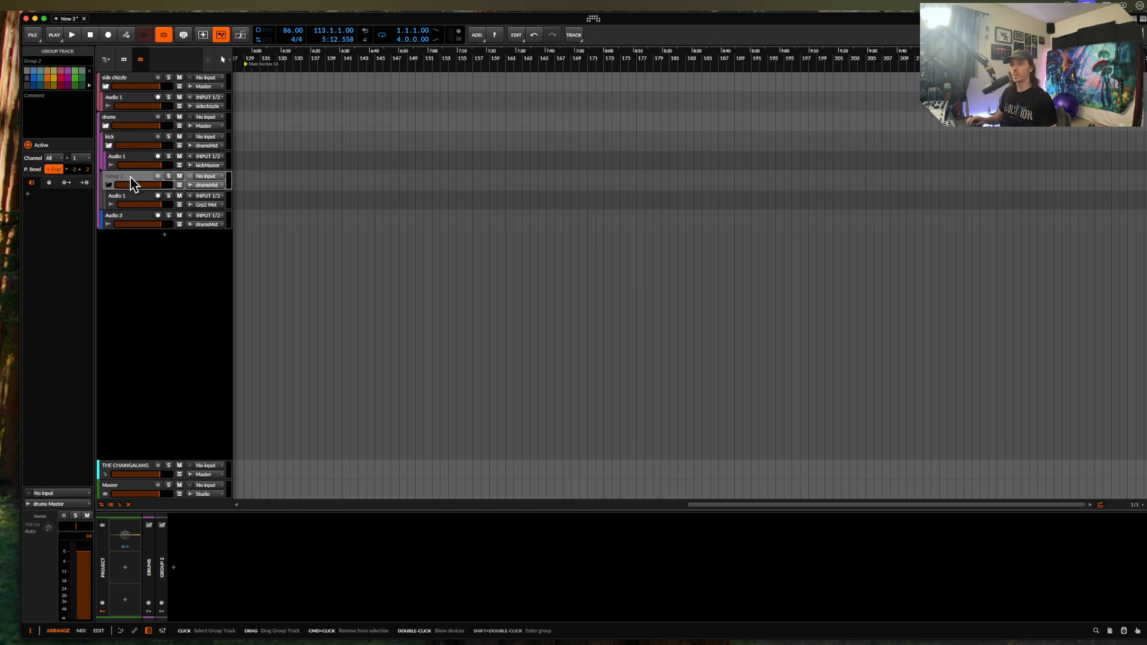
pyautogui.write('snare')
pyautogui.press('Return')
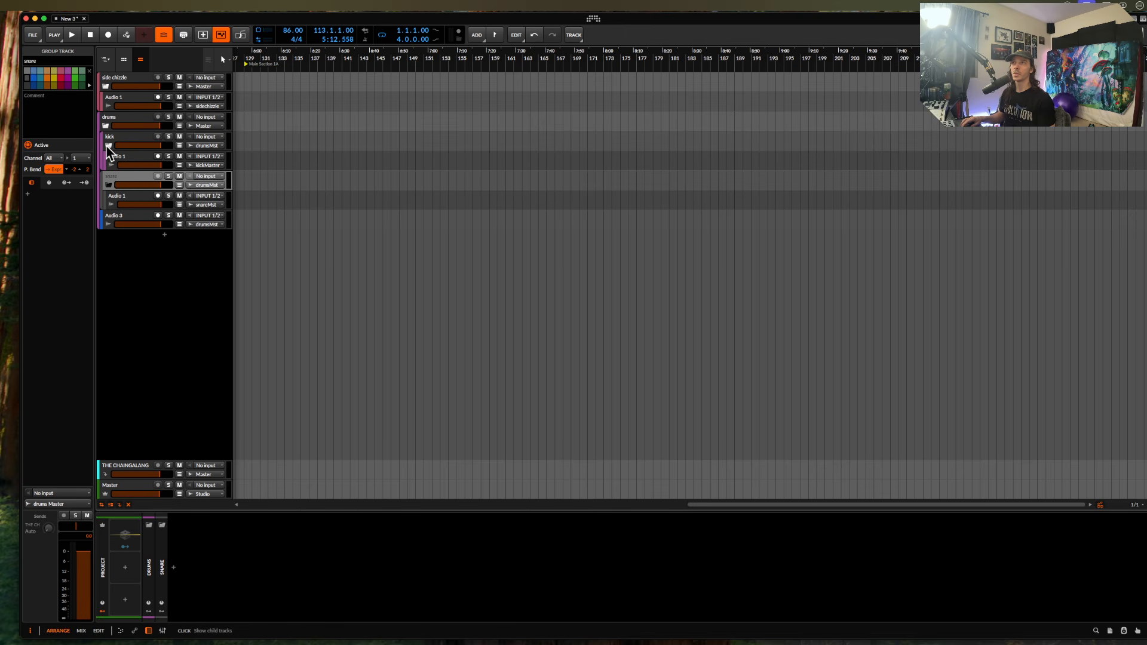
pyautogui.click(108, 146)
pyautogui.click(108, 164)
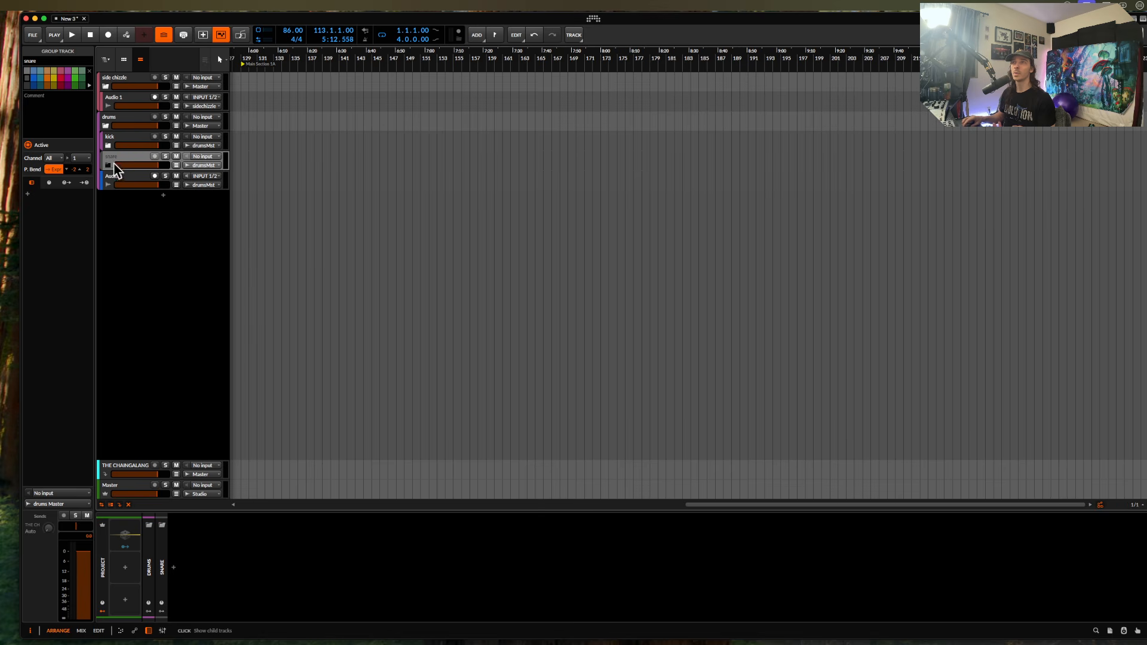
# - Put the remaining audio track of the drums group into a subgroup named "pork" and collapse it
pyautogui.click(117, 144)
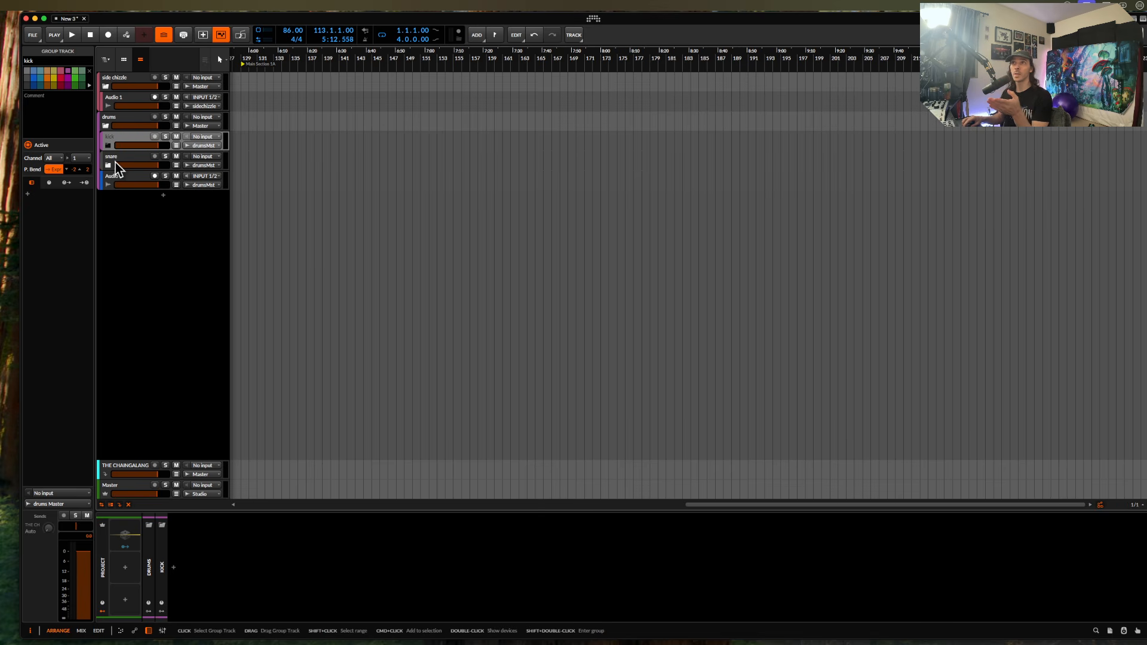
pyautogui.click(131, 181)
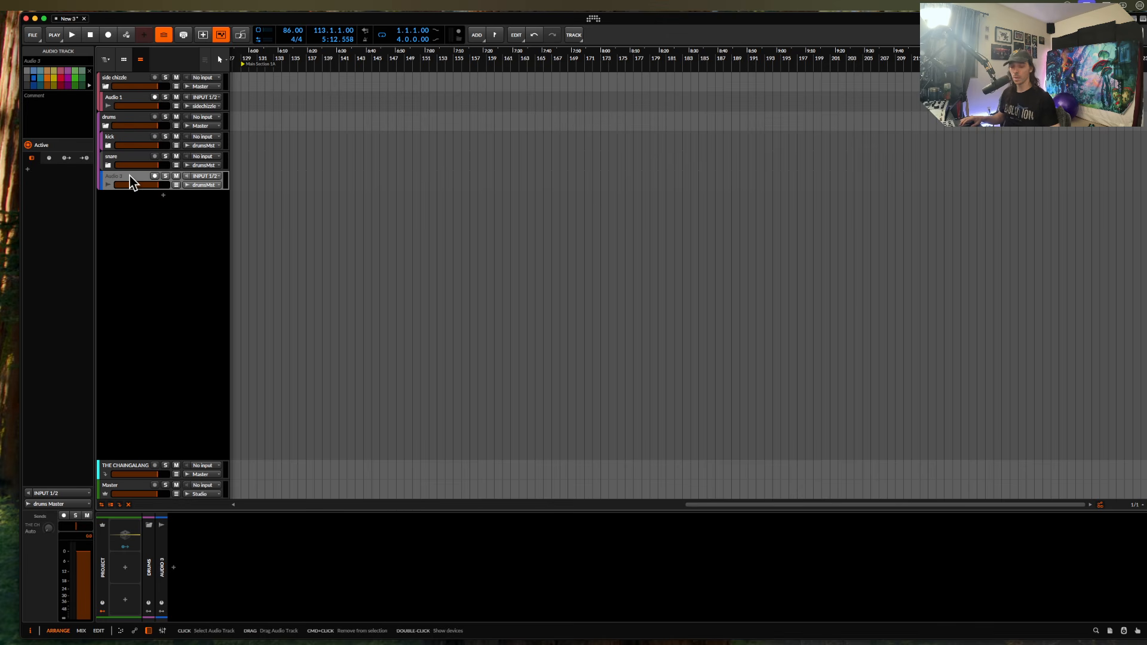
pyautogui.press('super+g')
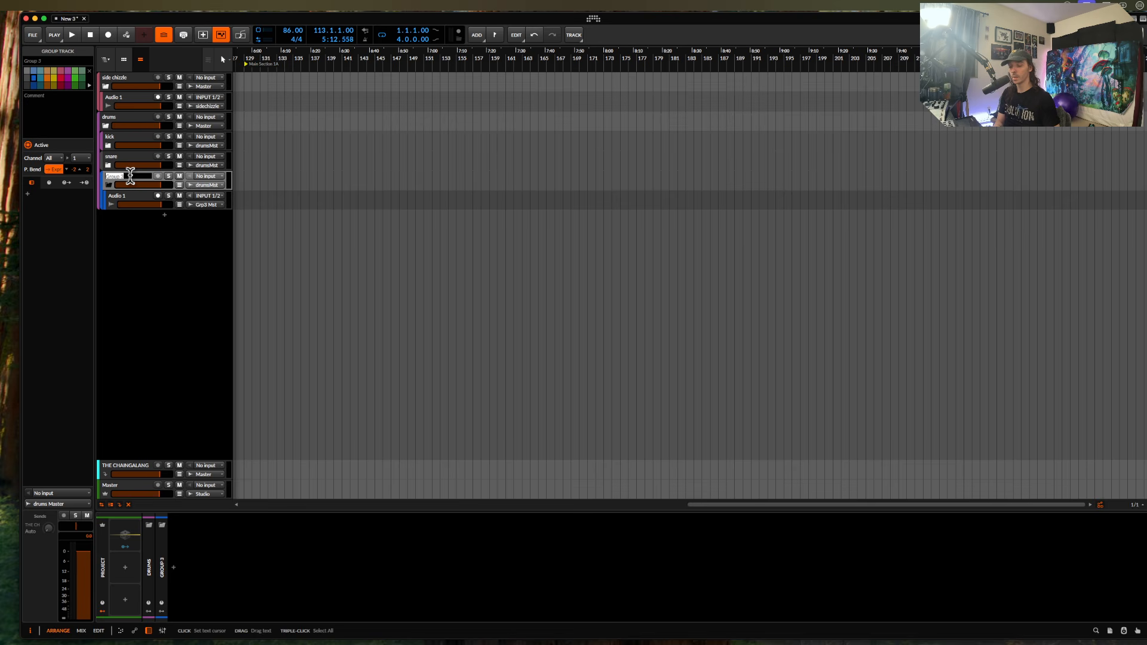
pyautogui.write('por')
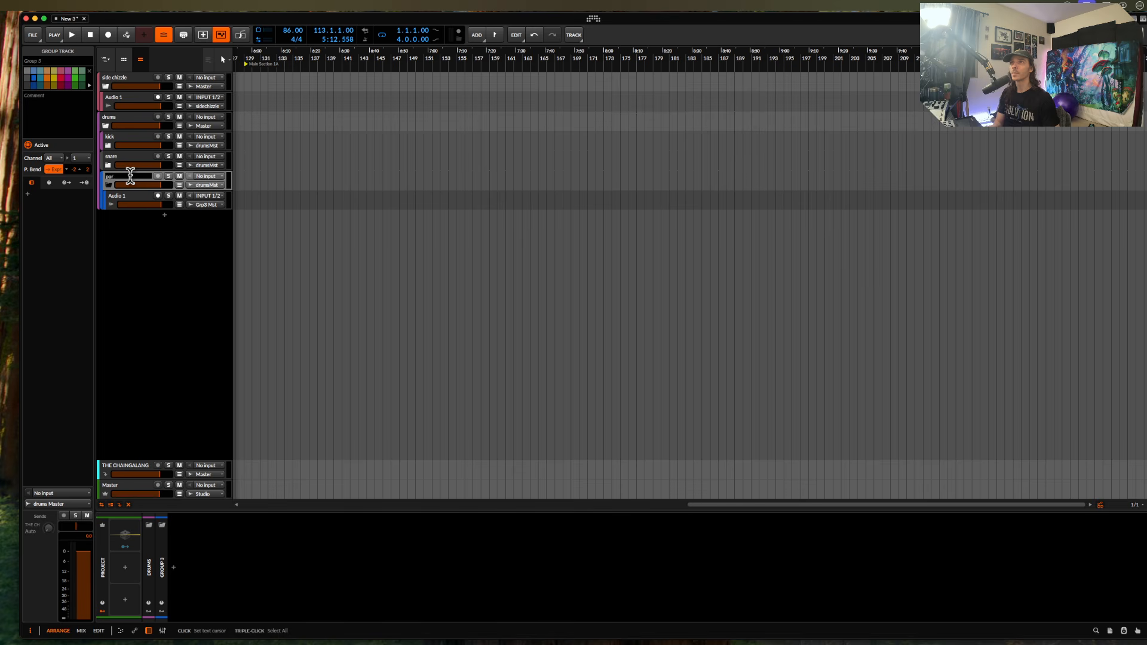
pyautogui.write('k')
pyautogui.press('Return')
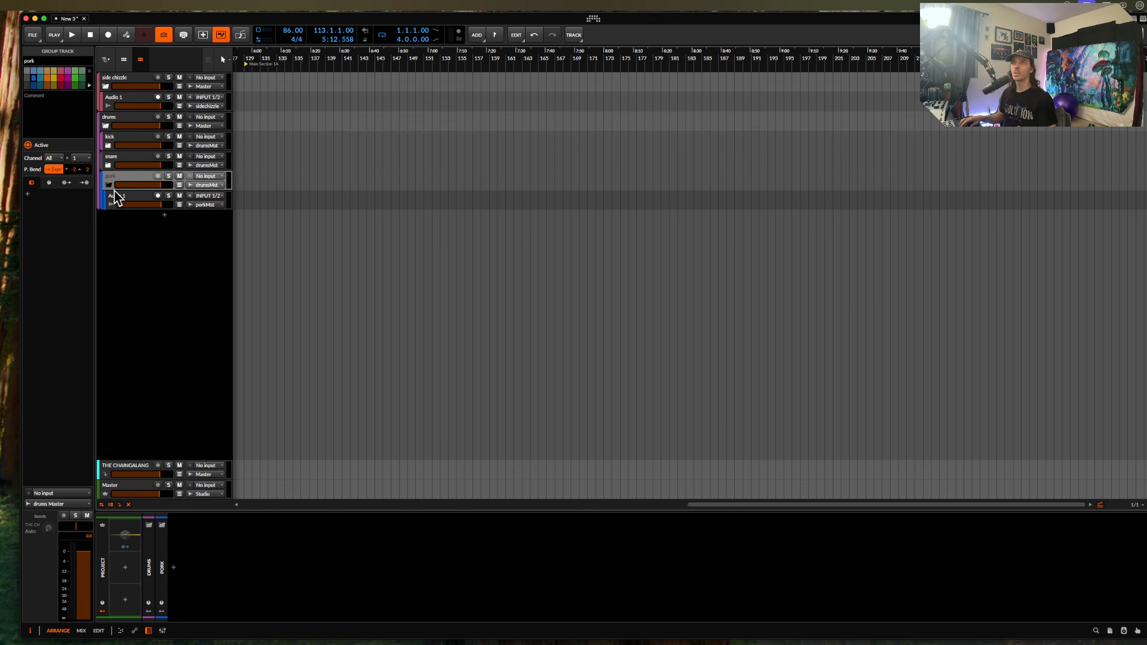
pyautogui.click(110, 186)
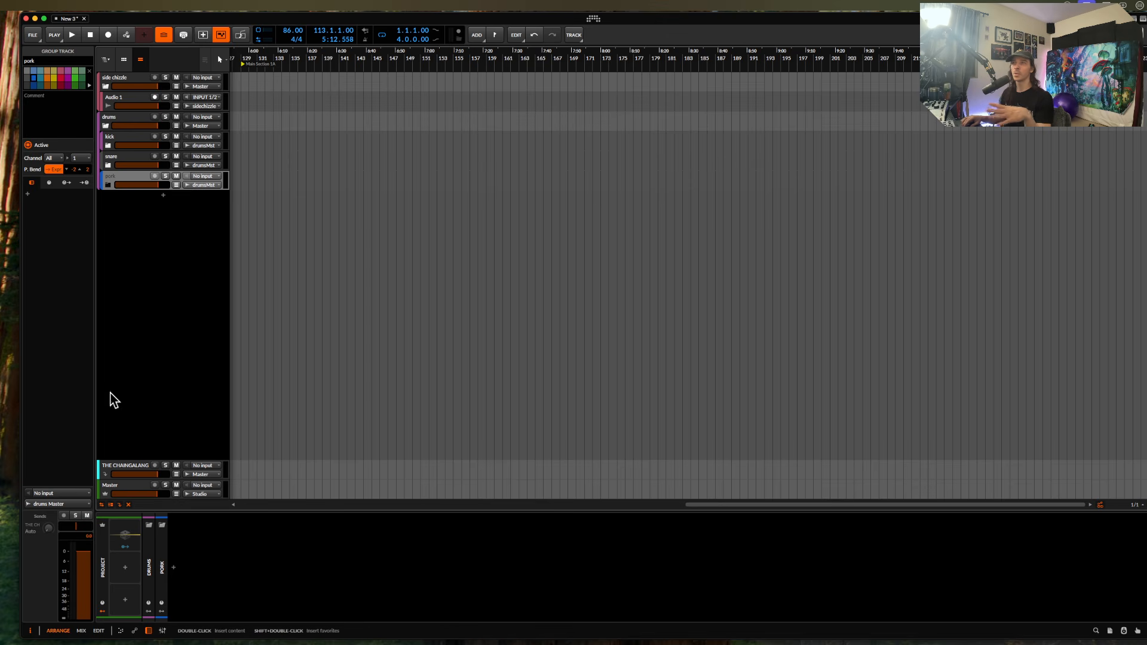
# - Collapse the side chizzle group and insert the kHs Compactor plug-in on it
pyautogui.click(106, 87)
pyautogui.click(117, 85)
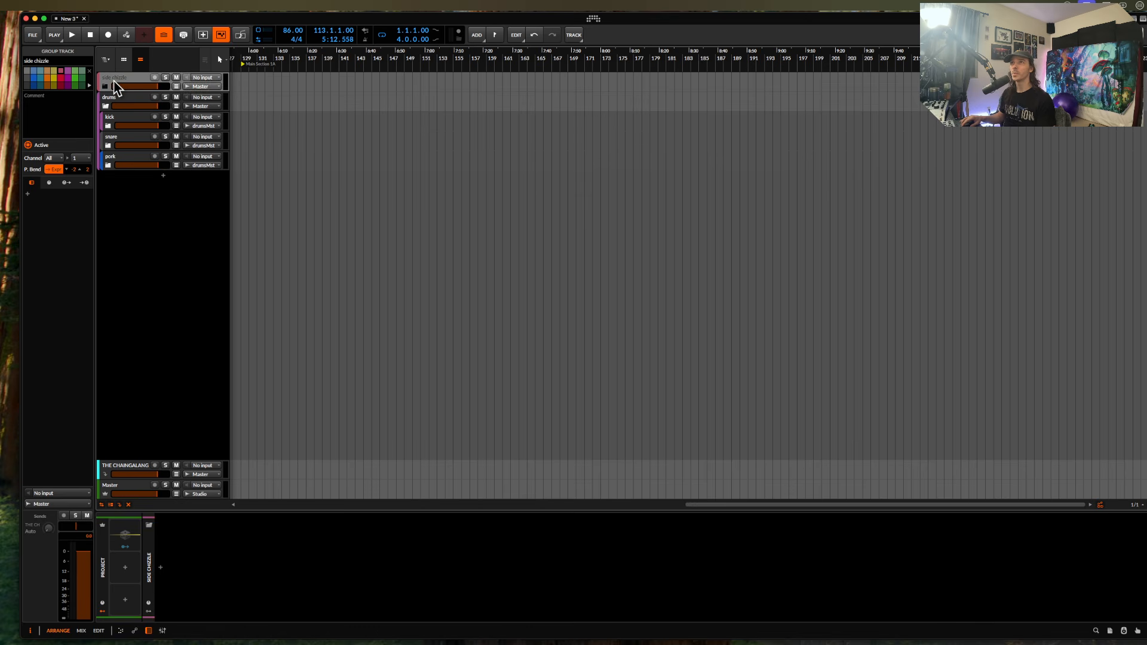
pyautogui.click(165, 567)
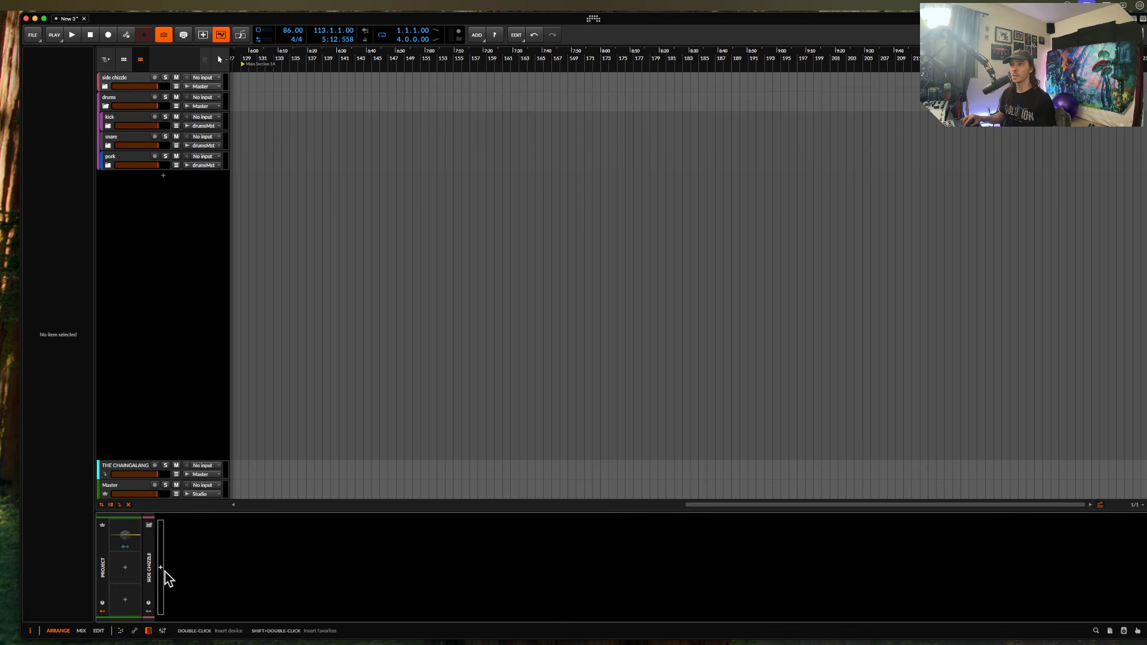
pyautogui.doubleClick(165, 572)
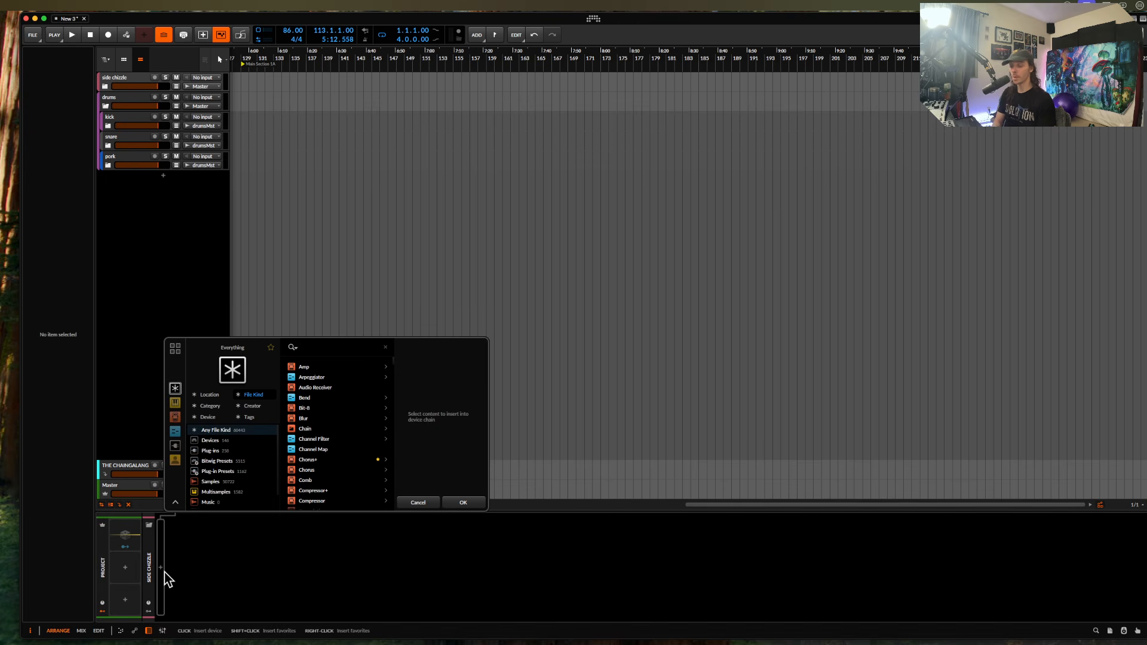
pyautogui.write('comp')
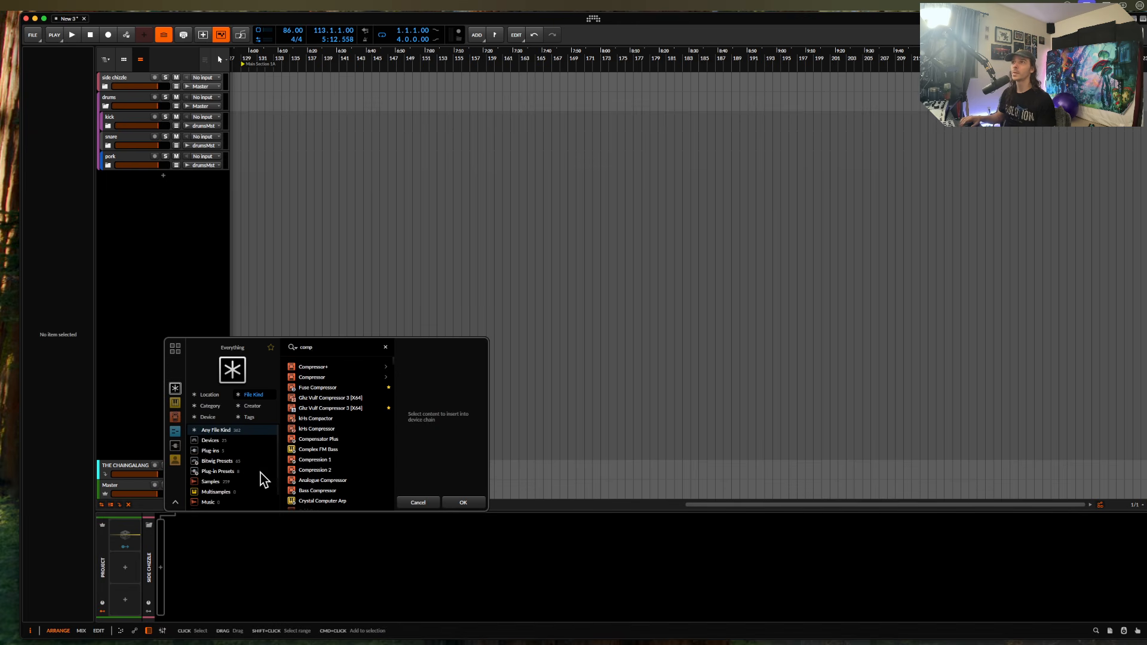
pyautogui.write('a')
pyautogui.click(324, 366)
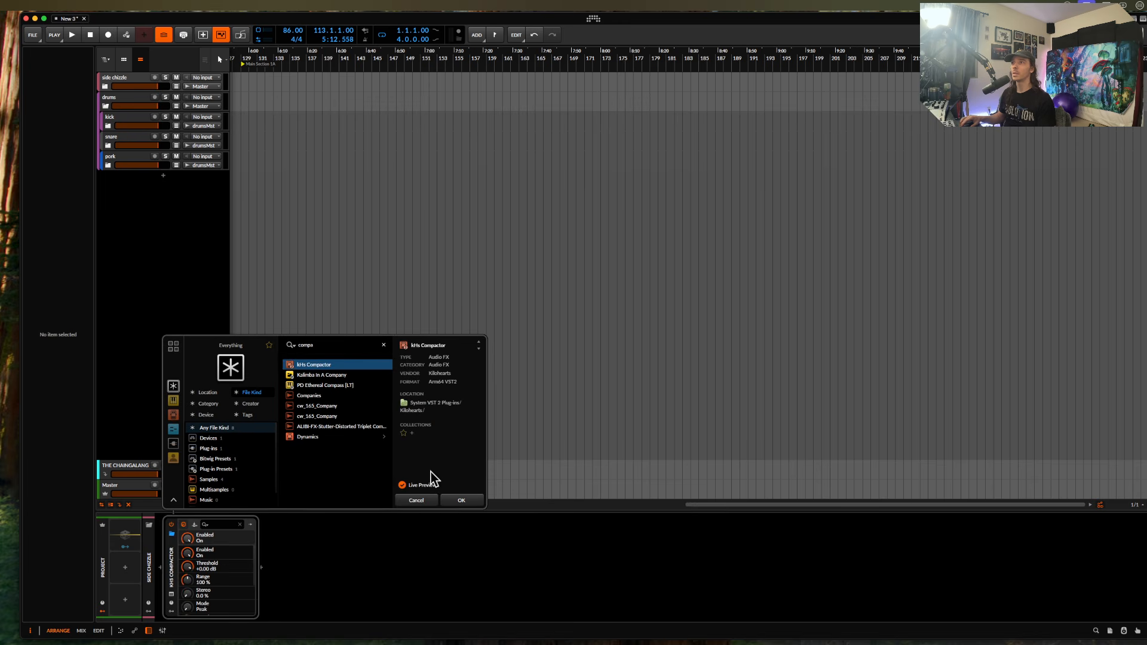
pyautogui.click(462, 500)
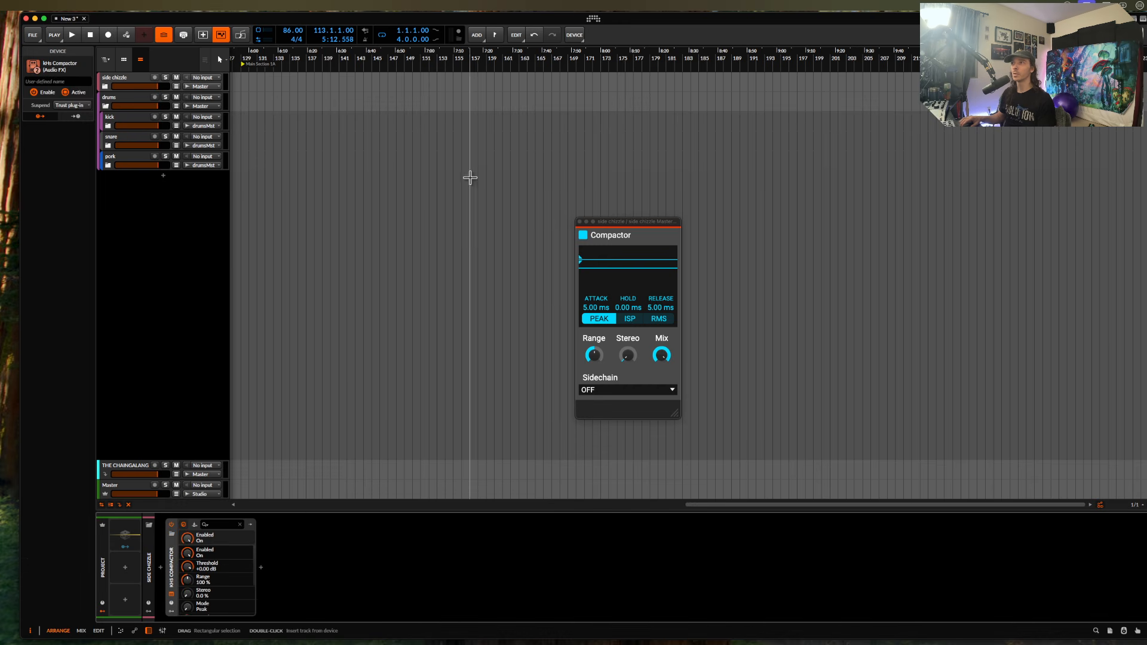
# - Set Compactor's attack to 0.00 ms and its sidechain to INPUT 3+4
pyautogui.moveTo(597, 305); pyautogui.dragTo(597, 311)
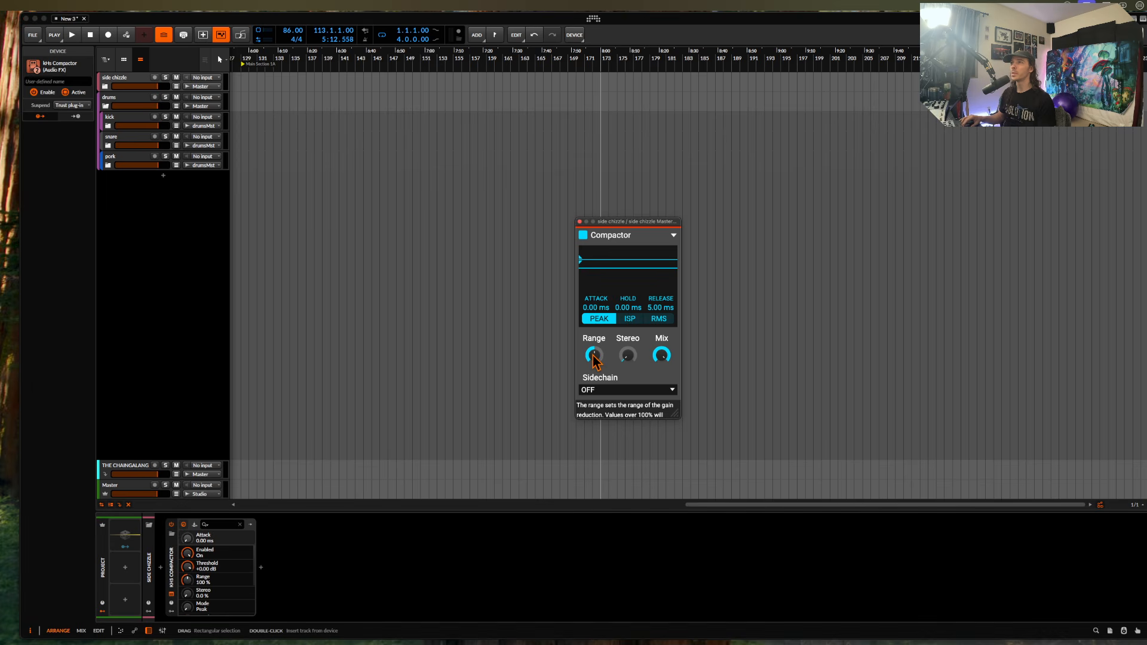
pyautogui.click(602, 390)
pyautogui.click(604, 402)
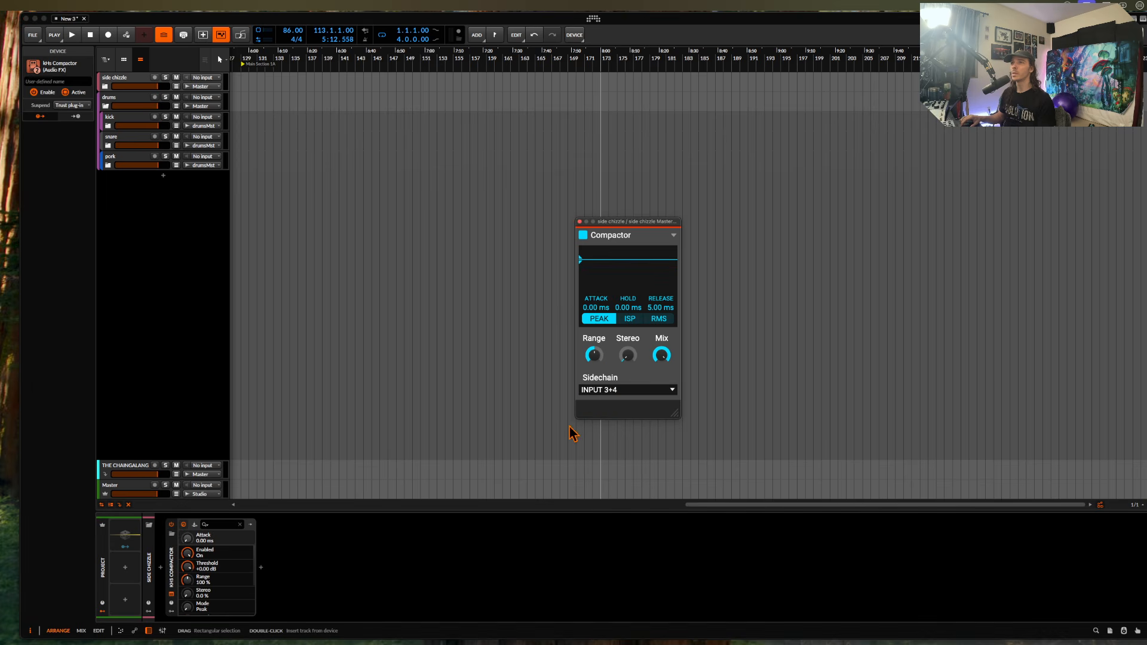
# - Choose kick Master from the drums group as the sidechain input feeding Compactor
pyautogui.click(194, 525)
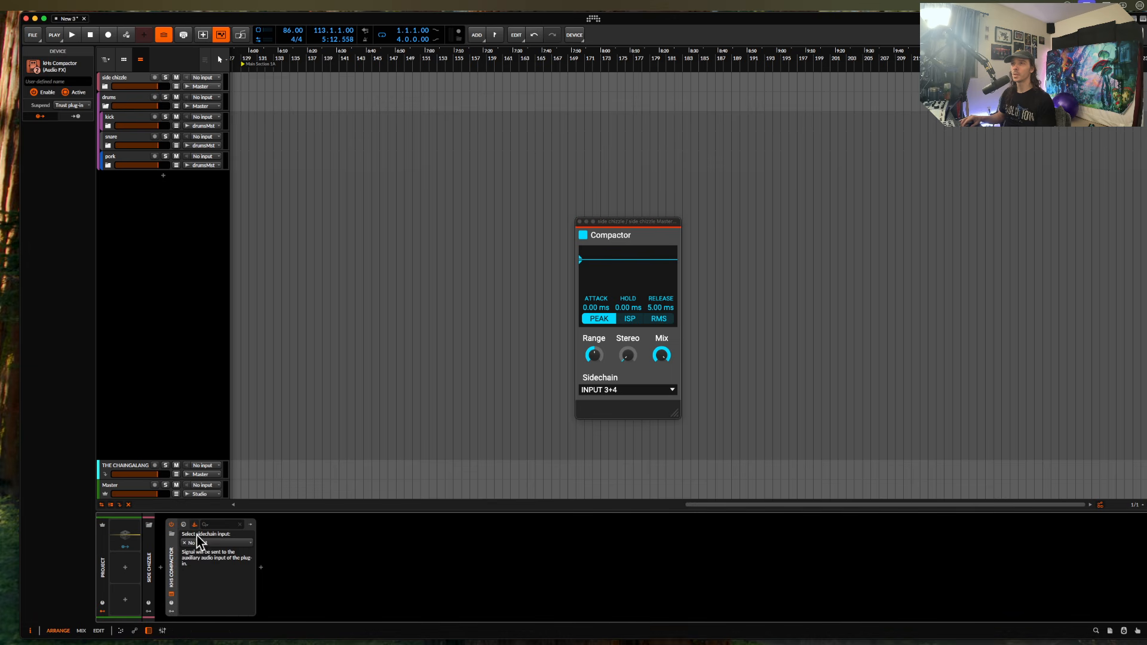
pyautogui.click(197, 542)
pyautogui.moveTo(220, 574)
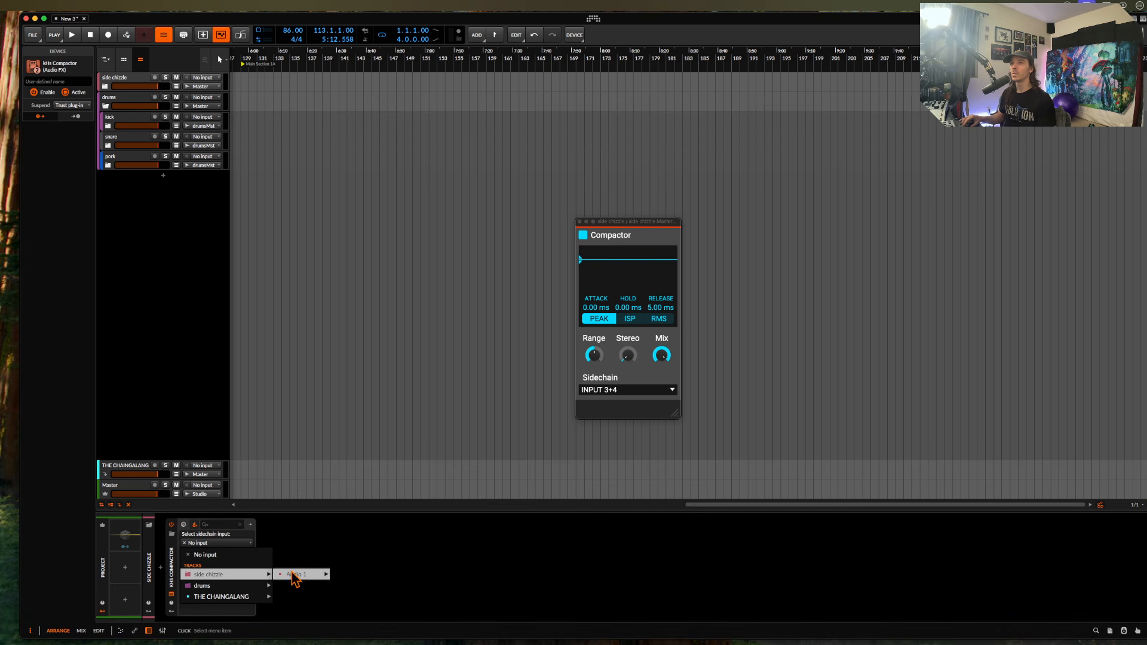
pyautogui.moveTo(331, 587)
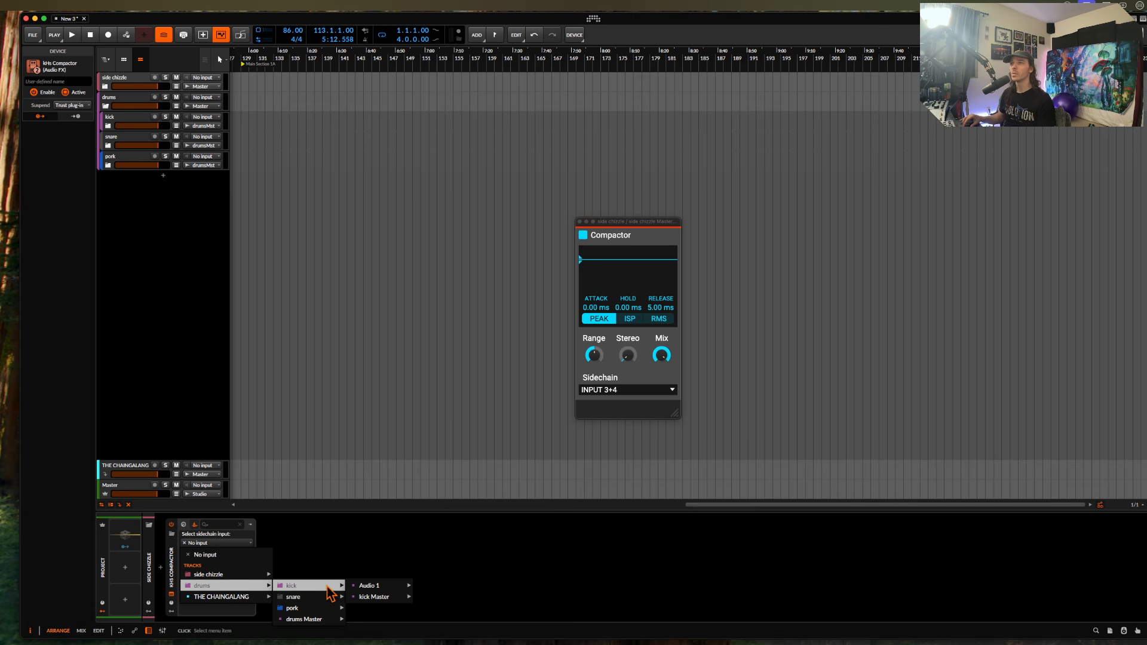
pyautogui.click(375, 597)
# - Duplicate Compactor in the side chizzle chain and set the copy's sidechain input to snare Master
pyautogui.moveTo(178, 572); pyautogui.dragTo(260, 553)
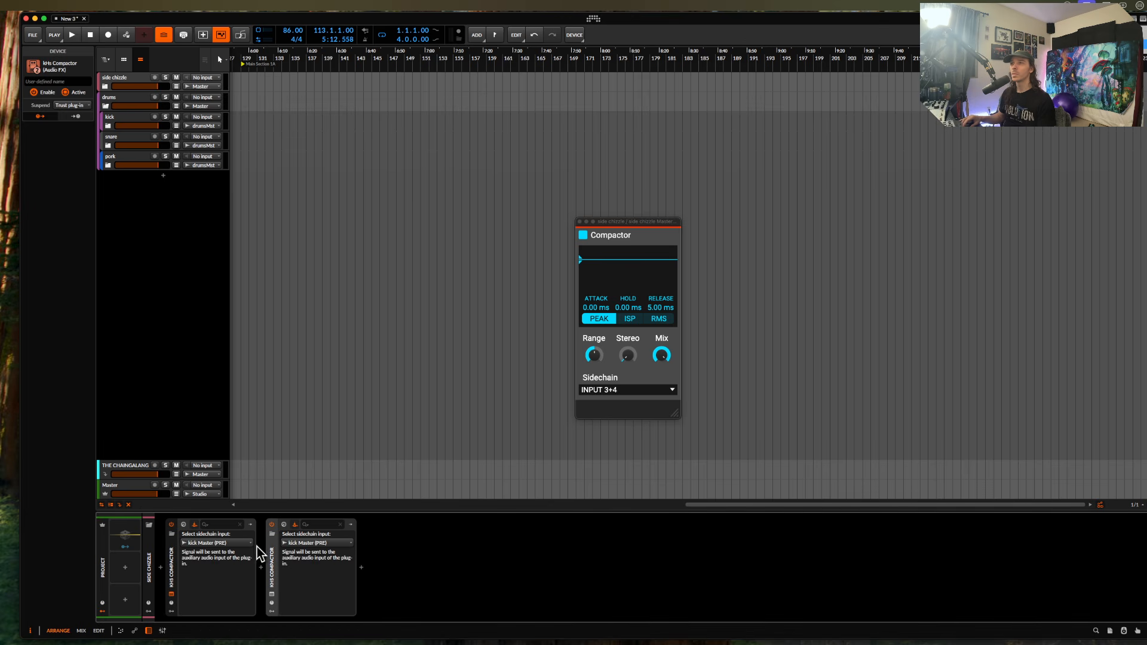
pyautogui.click(296, 542)
pyautogui.moveTo(316, 585)
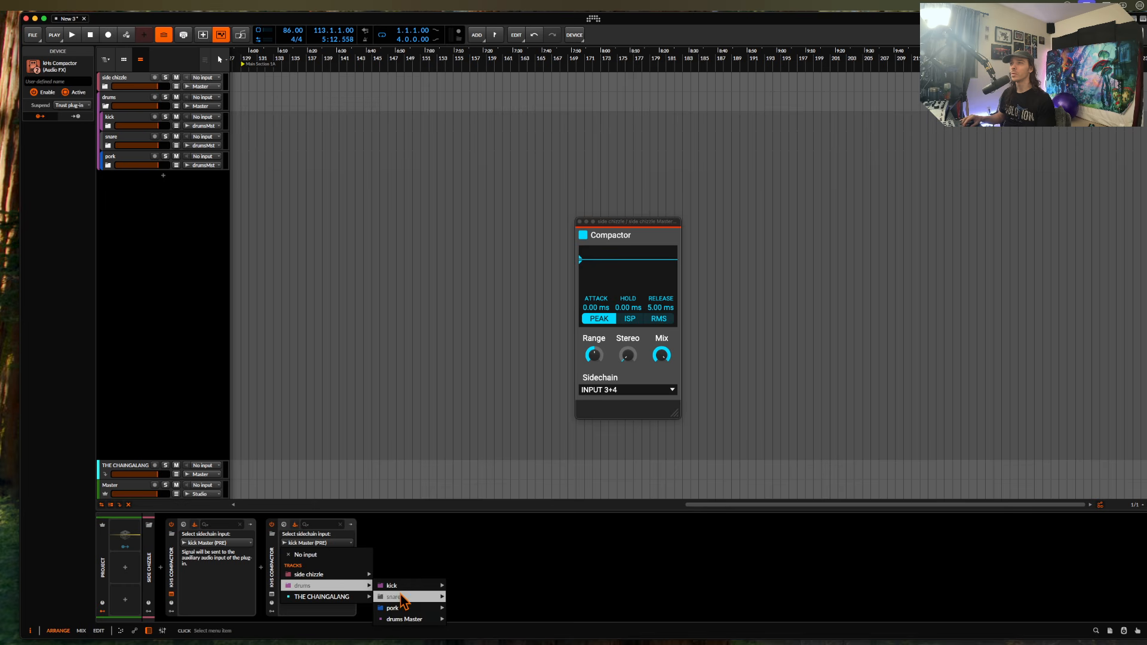
pyautogui.moveTo(403, 600)
pyautogui.moveTo(473, 619)
pyautogui.click(532, 617)
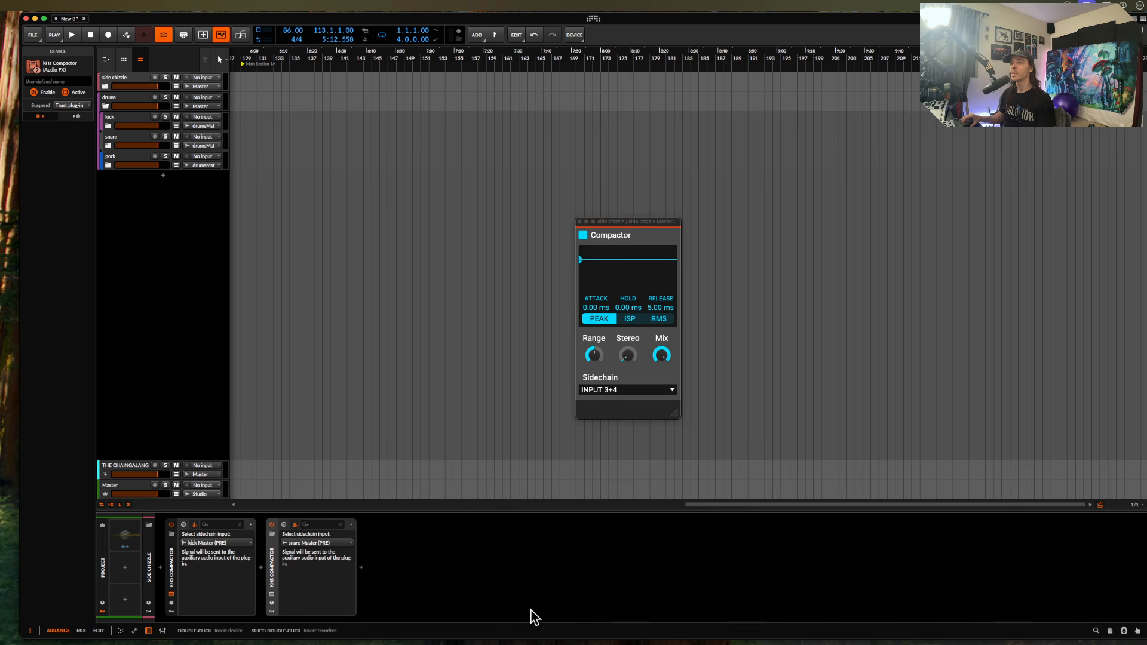
# - Copy both Compactor devices from the side chizzle group to the pork group's device chain
pyautogui.keyDown('shift'); pyautogui.click(269, 574); pyautogui.keyUp('shift')
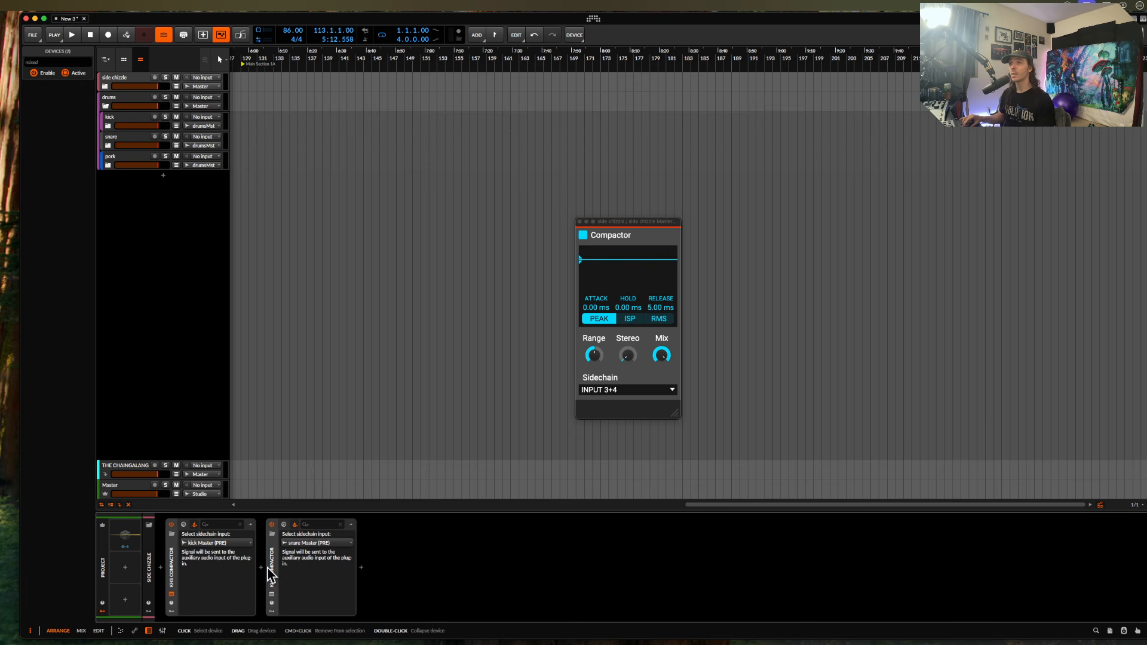
pyautogui.click(116, 161)
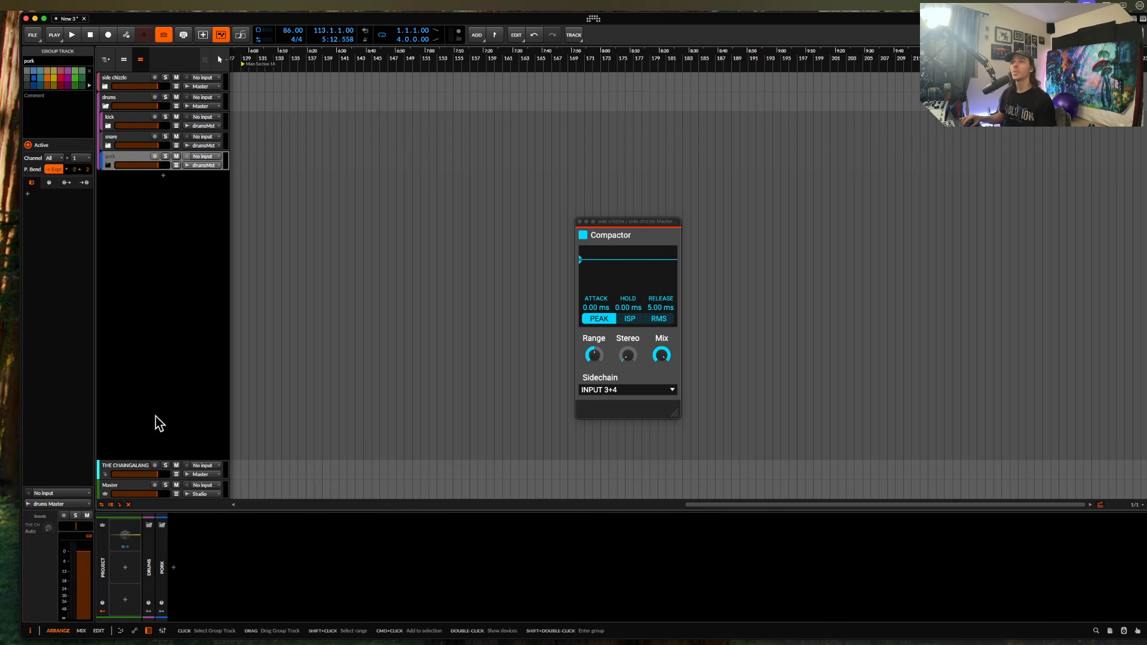
pyautogui.click(209, 536)
pyautogui.press('super+v')
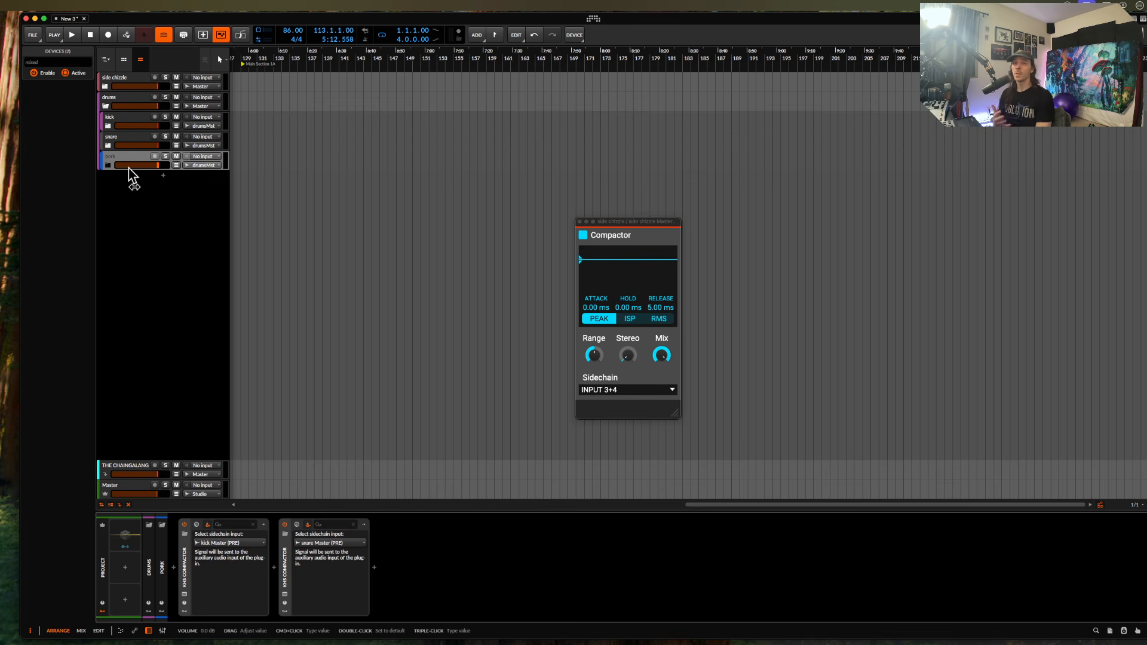
# - Insert the Over distortion device on the drums group
pyautogui.click(111, 100)
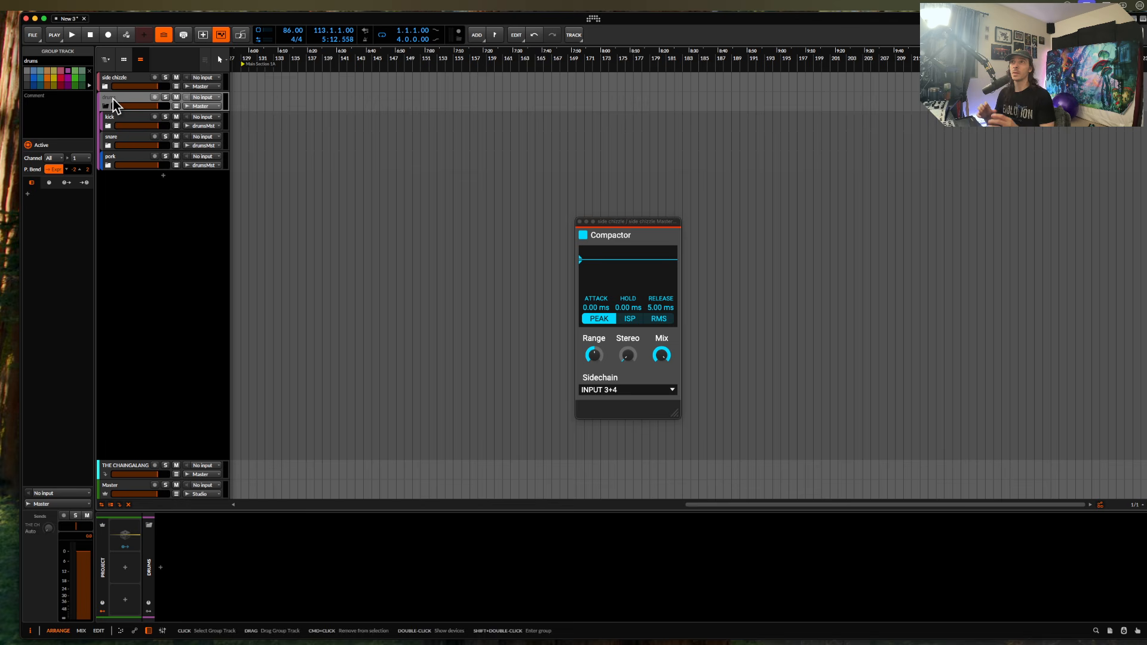
pyautogui.click(162, 568)
pyautogui.write('ov')
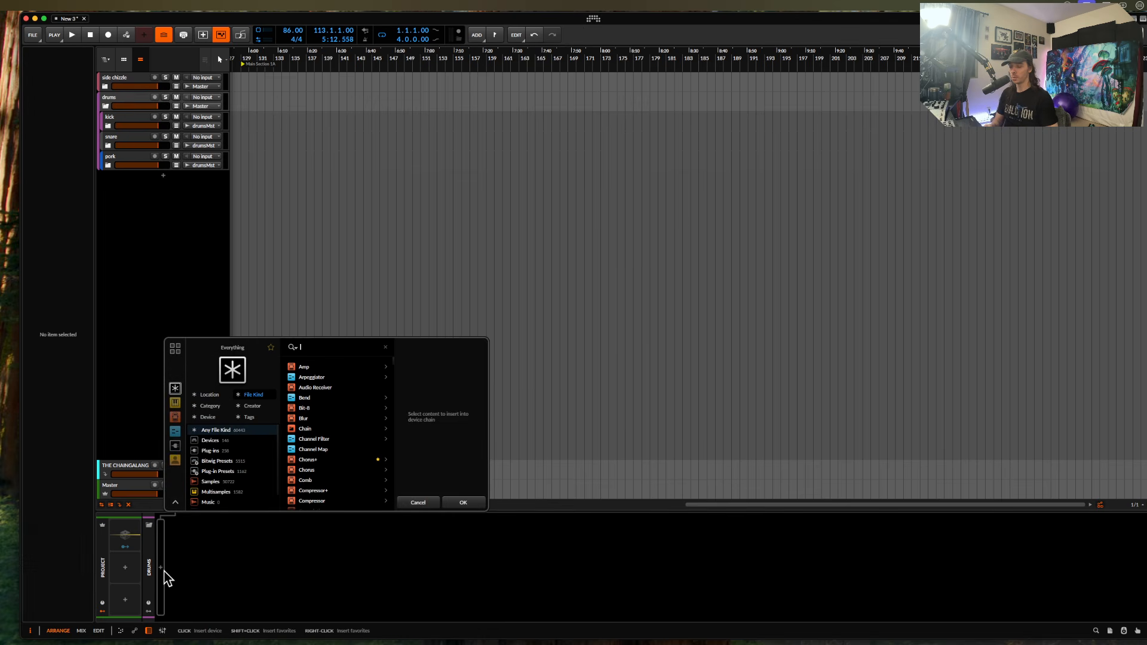
pyautogui.write('er')
pyautogui.click(304, 366)
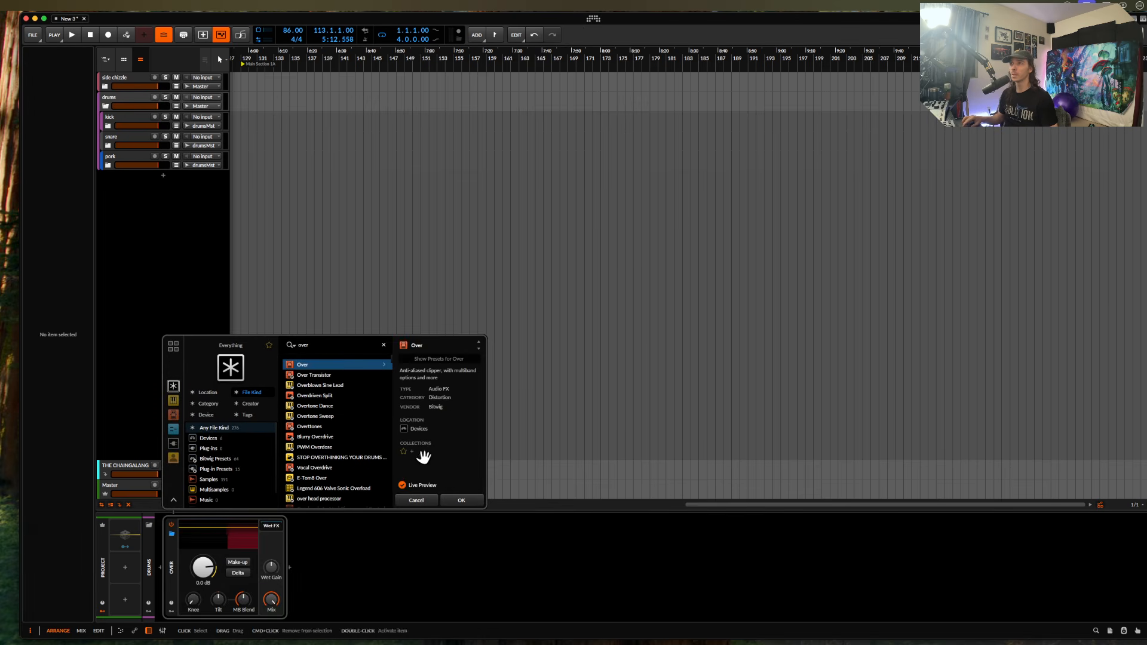
pyautogui.click(461, 501)
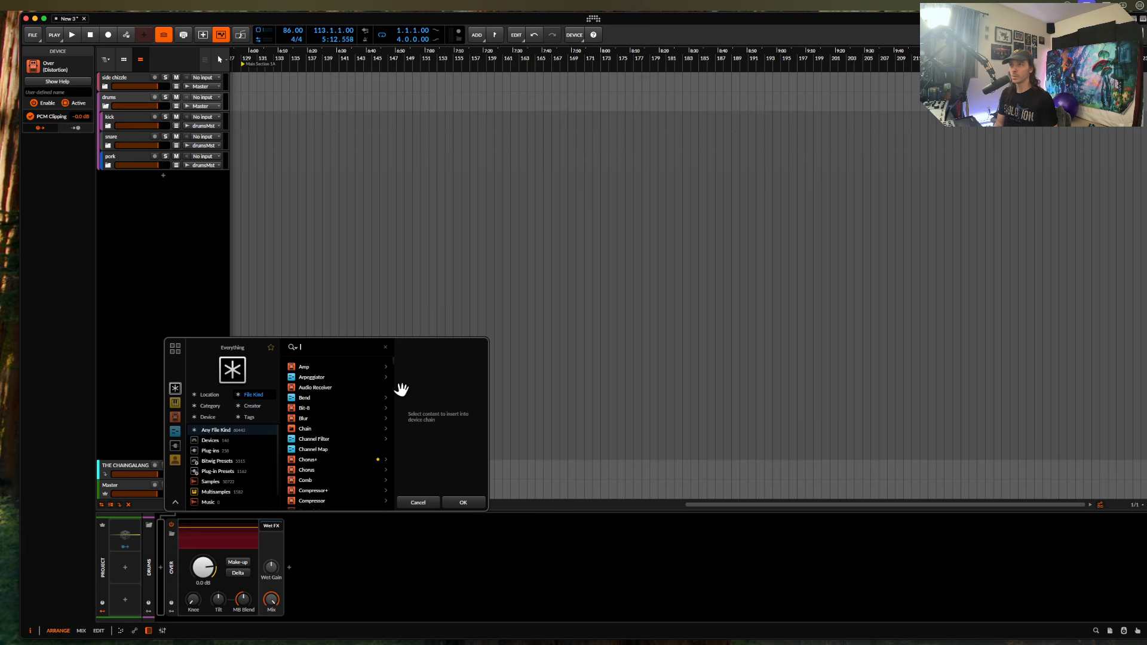
# - Insert the Pro-R 2 reverb ahead of Over in the drums group's chain
pyautogui.write('pro')
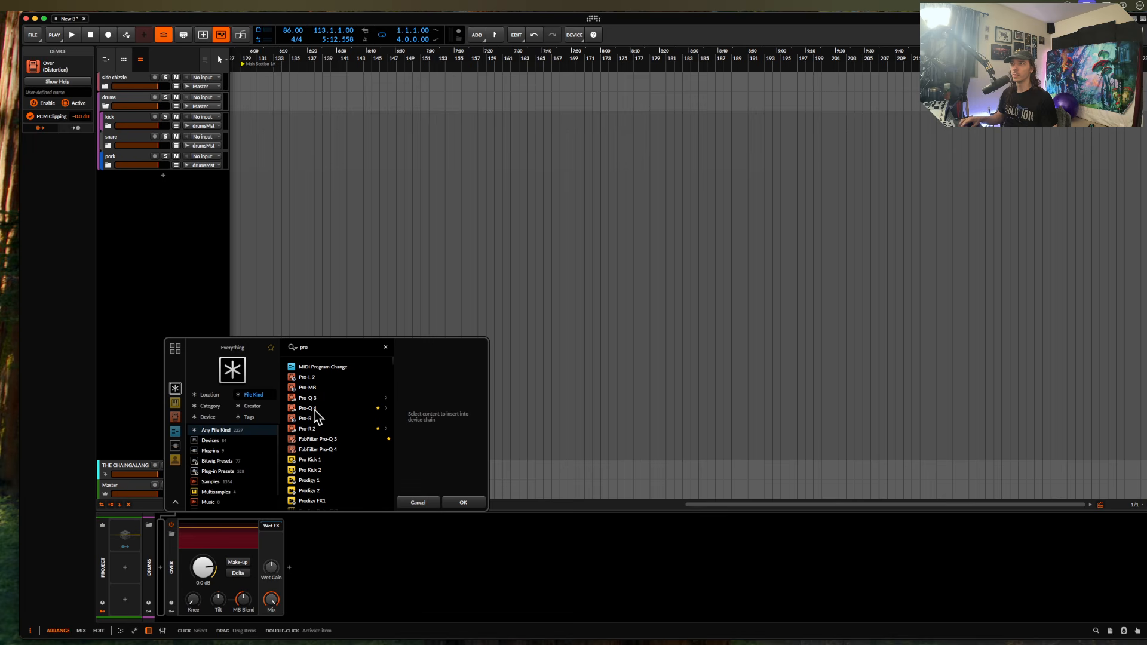
pyautogui.click(330, 430)
pyautogui.click(463, 502)
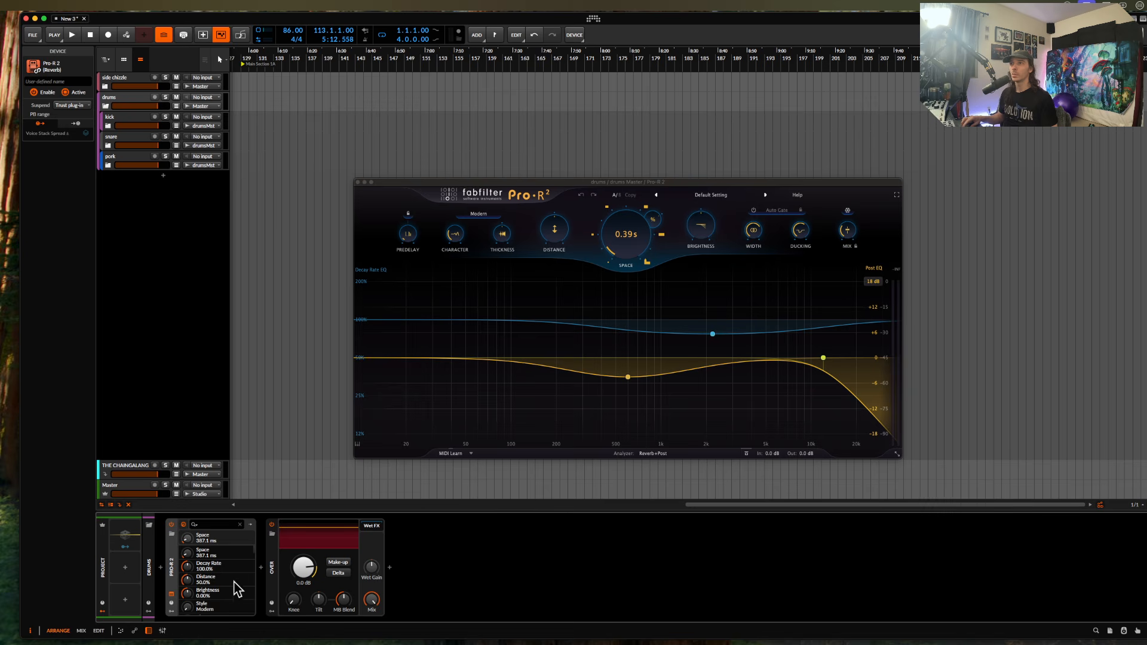
# - Load Pro-R 2's small drum room preset "Drum Room Tight Fat" and lower the mix to about 49.8%
pyautogui.click(711, 196)
pyautogui.click(701, 194)
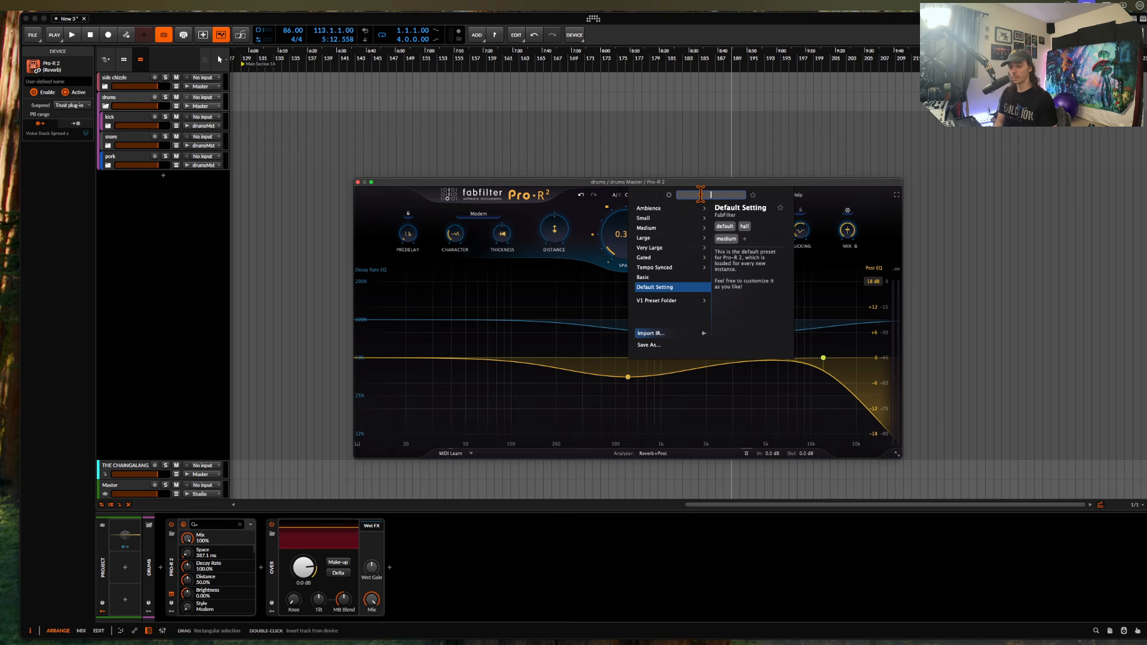
pyautogui.write('room')
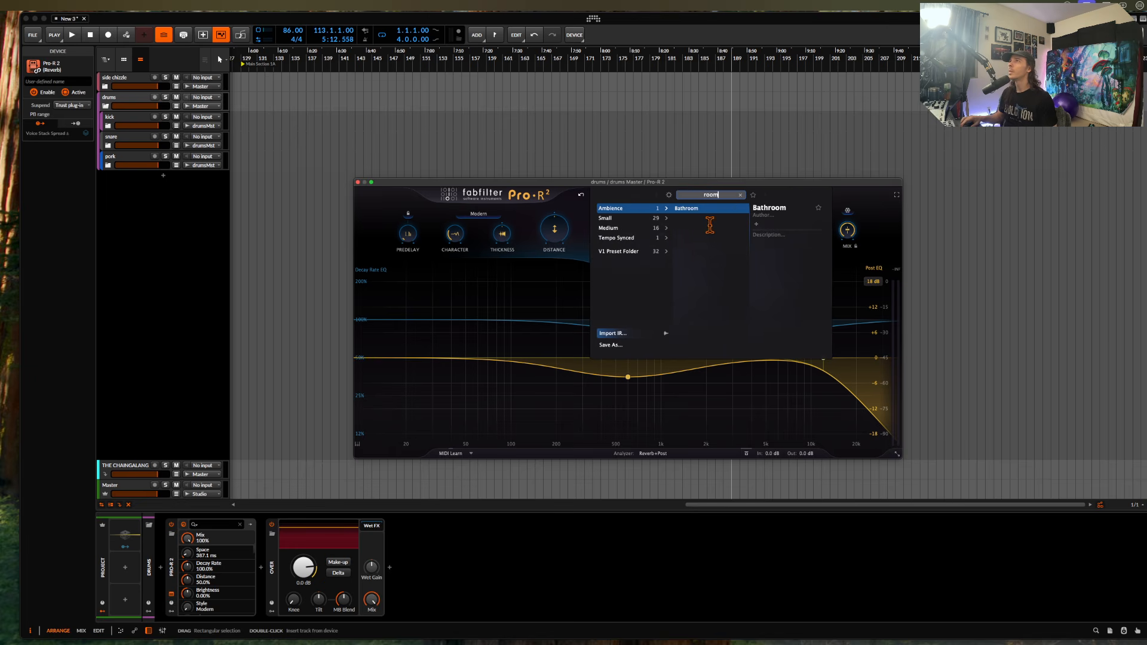
pyautogui.click(634, 218)
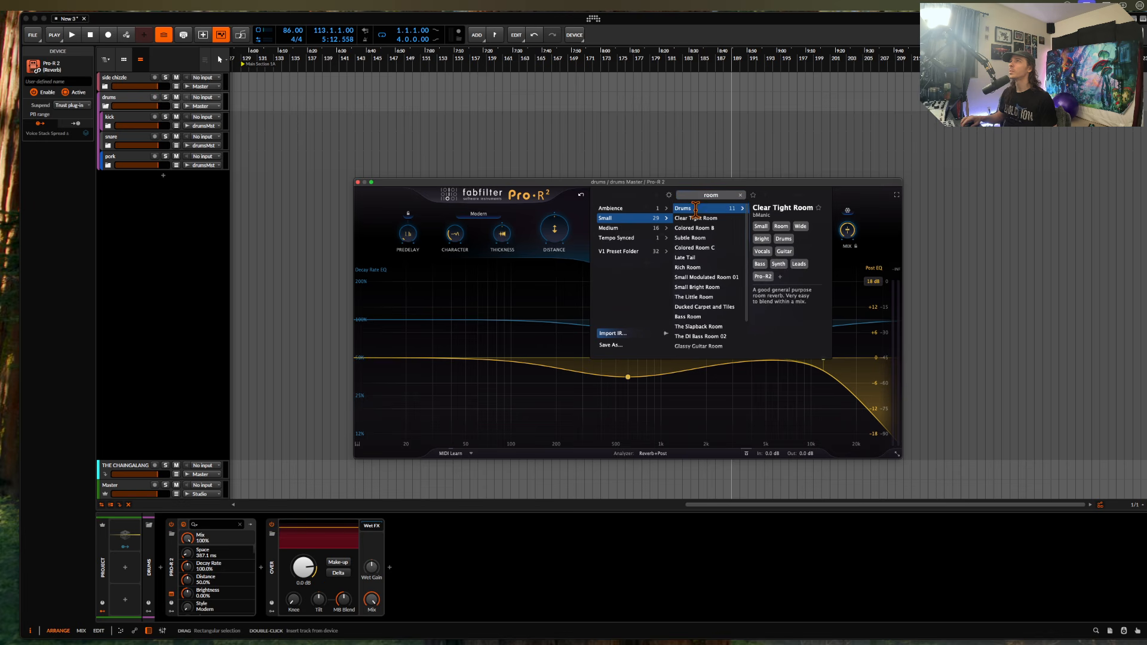
pyautogui.moveTo(696, 209)
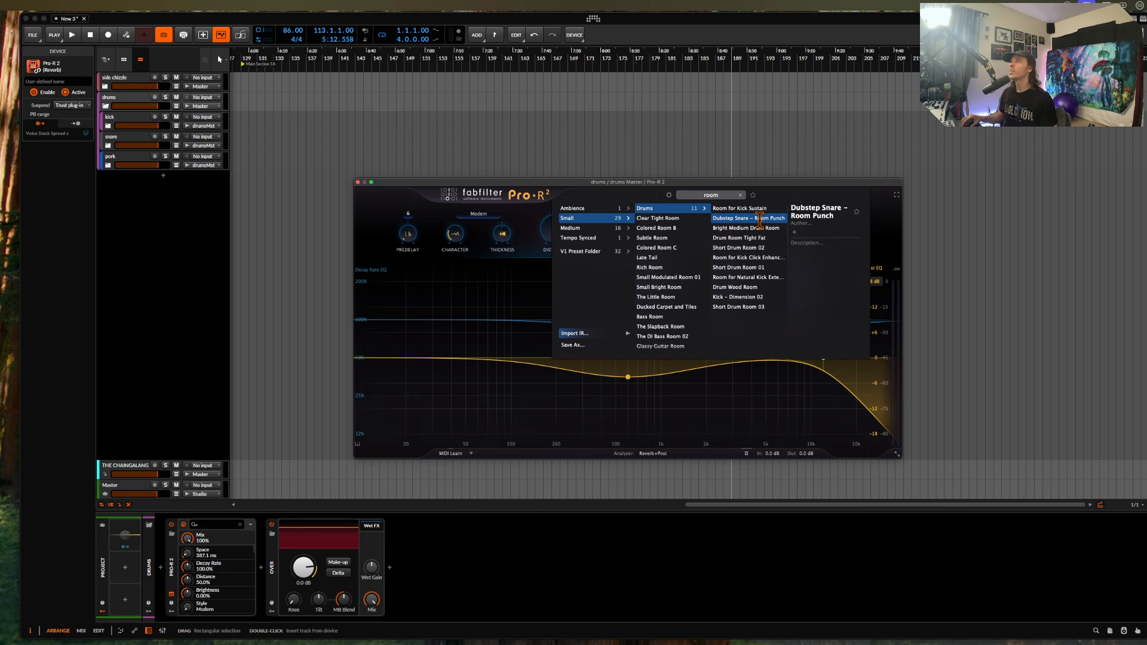
pyautogui.click(767, 238)
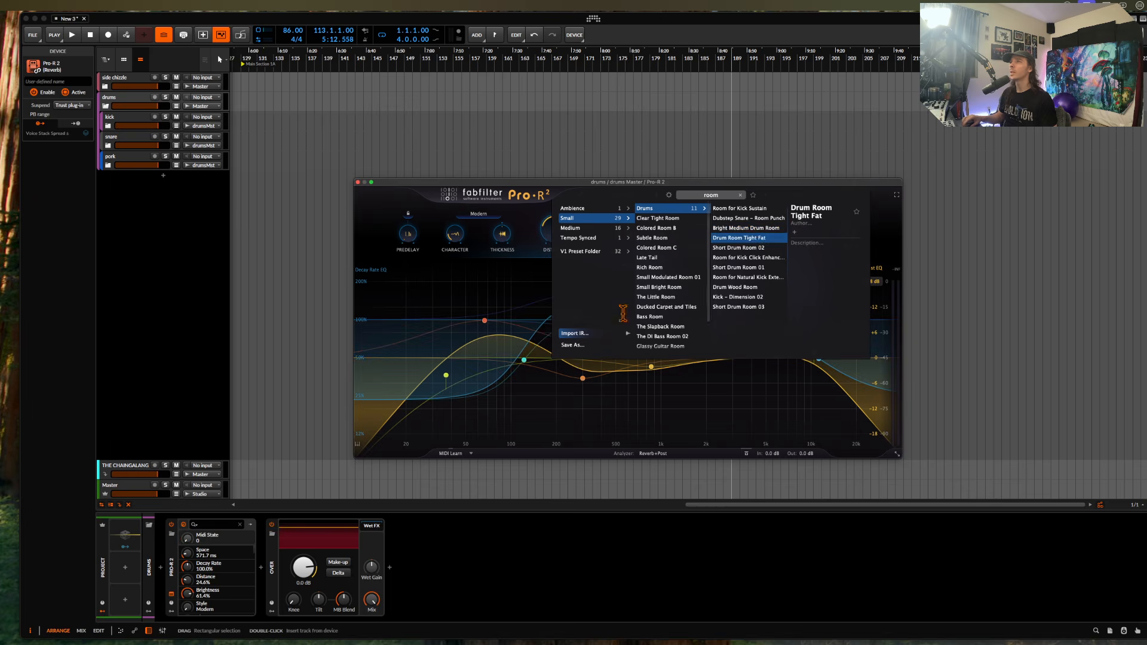
pyautogui.moveTo(847, 230); pyautogui.dragTo(848, 231)
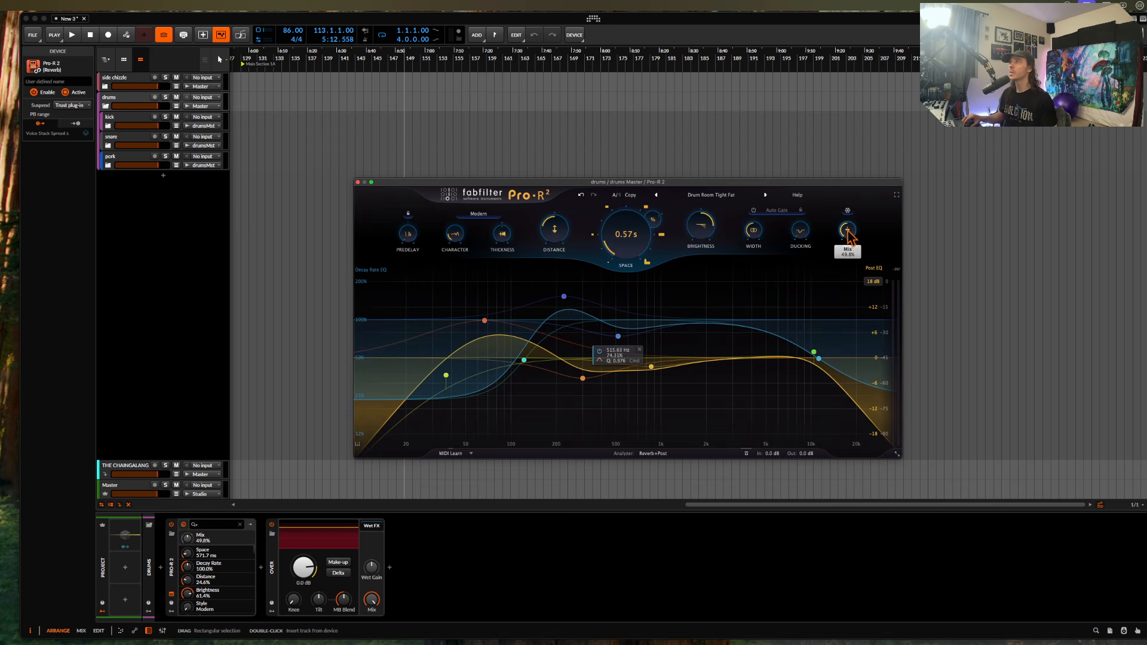
# - Raise the ducking amount of the drums group's Pro-R 2 reverb to about +3.74 dB
pyautogui.click(800, 220)
pyautogui.moveTo(802, 211); pyautogui.dragTo(802, 212)
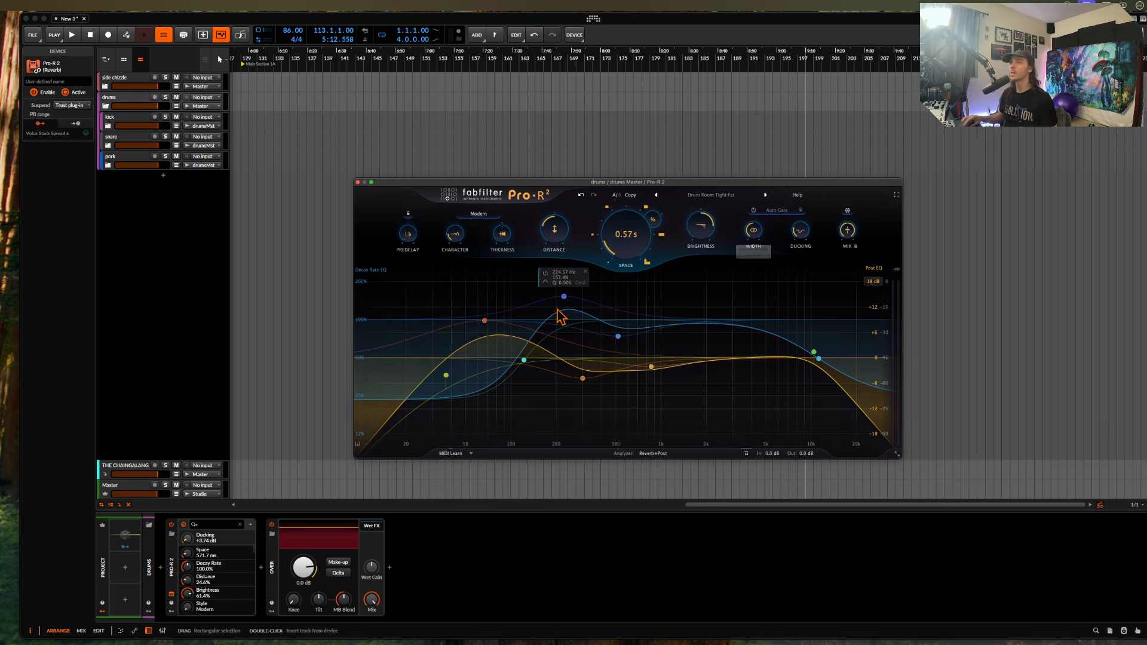
# - Wrap Pro-R 2 in an FX Layer with an added empty layer, lower the reverb layer to about -14.1 dB, and collapse the container
pyautogui.click(173, 557)
pyautogui.press('super+g')
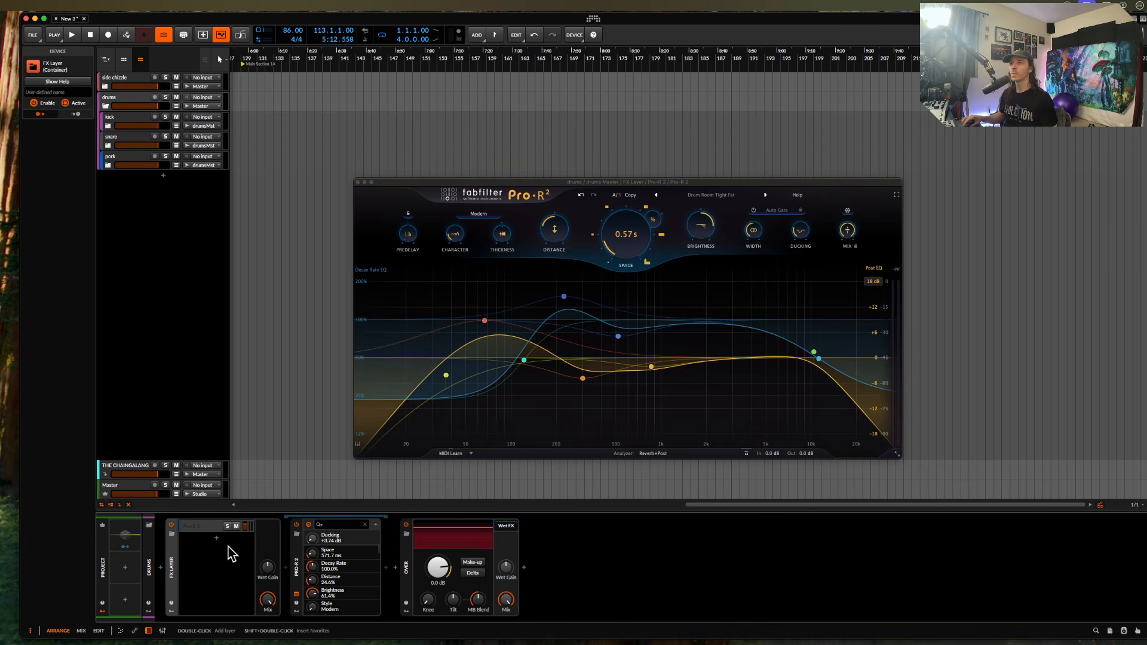
pyautogui.click(218, 538)
pyautogui.click(599, 502)
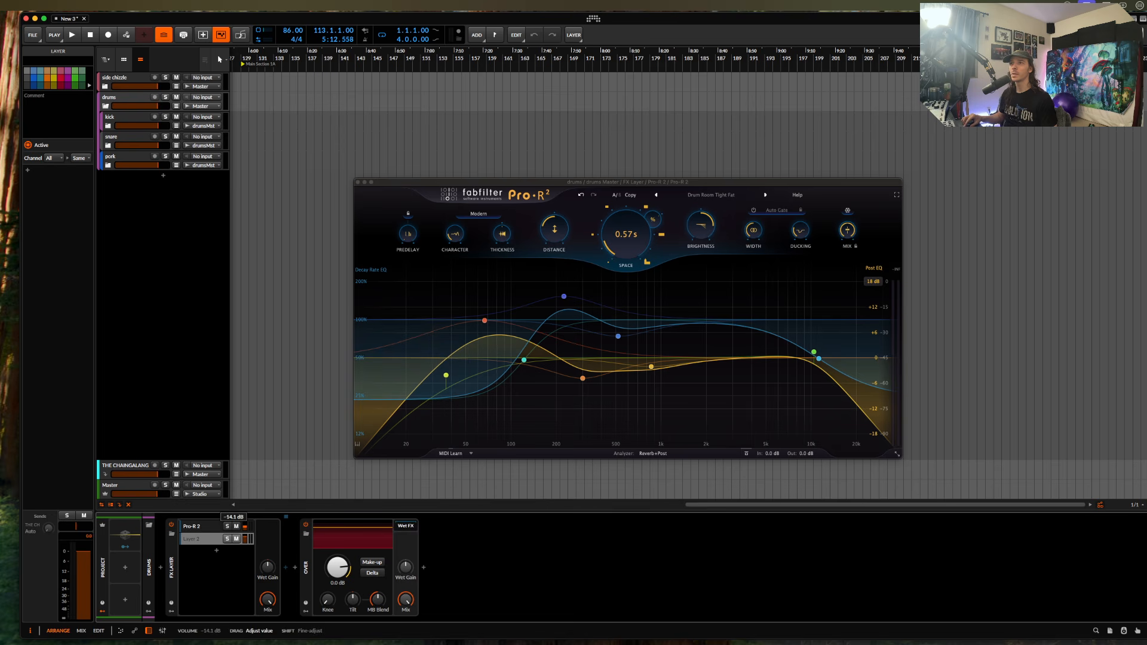
pyautogui.doubleClick(174, 560)
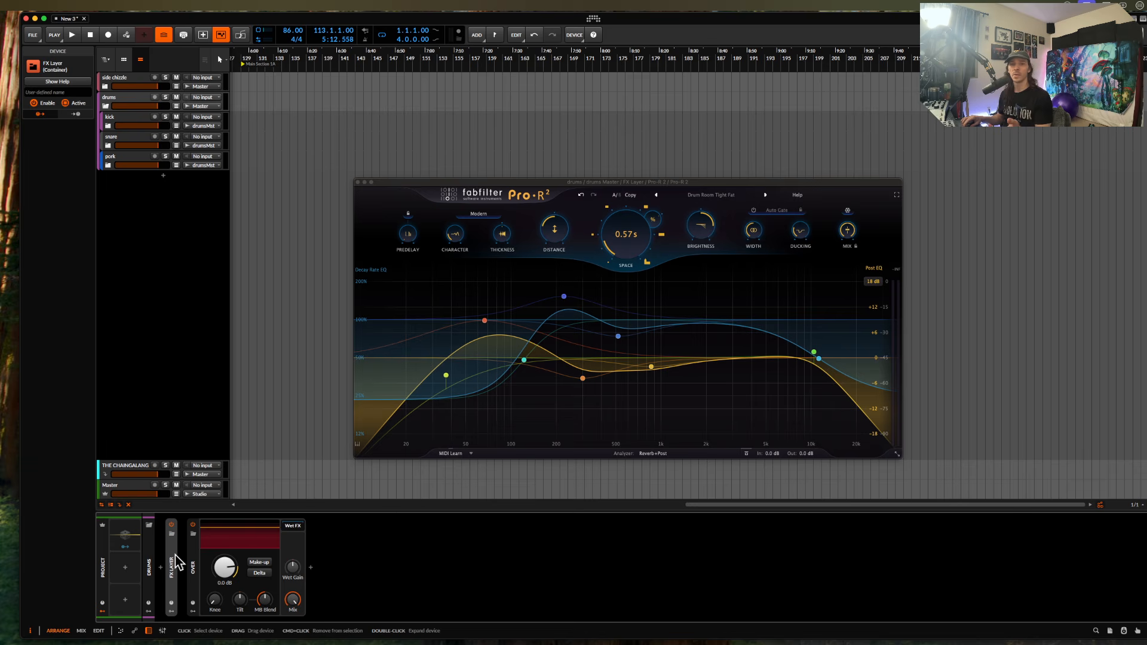
# - Insert the Over distortion after both Compactors on the side chizzle group and open the snare-fed Compactor's plug-in window
pyautogui.click(145, 90)
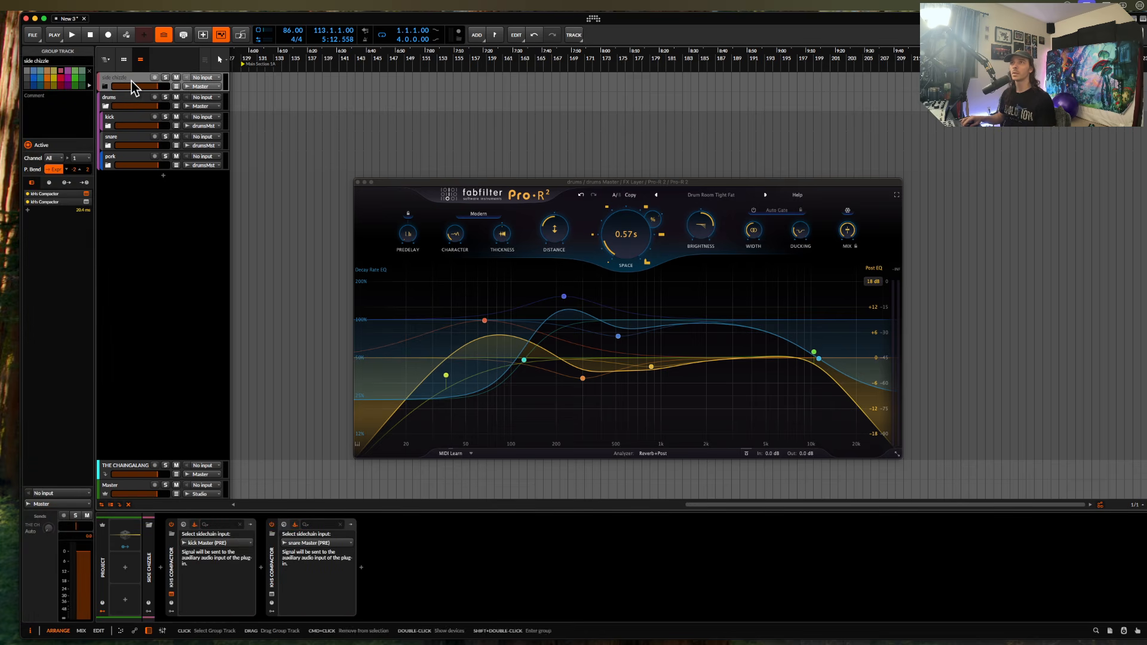
pyautogui.click(362, 571)
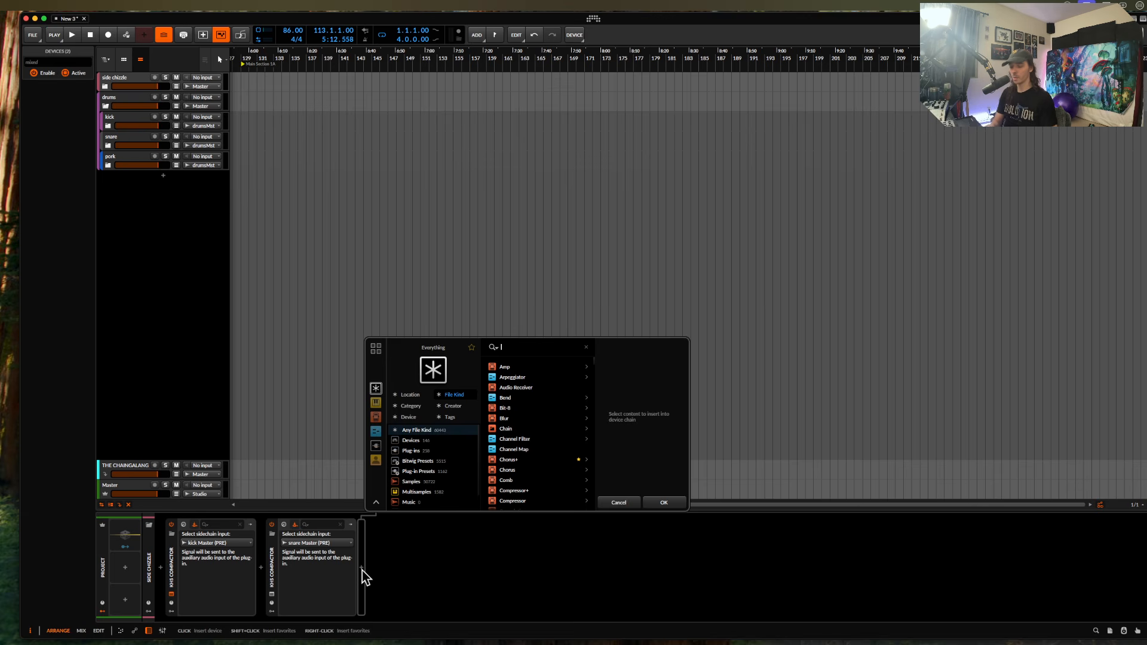
pyautogui.write('over')
pyautogui.click(510, 366)
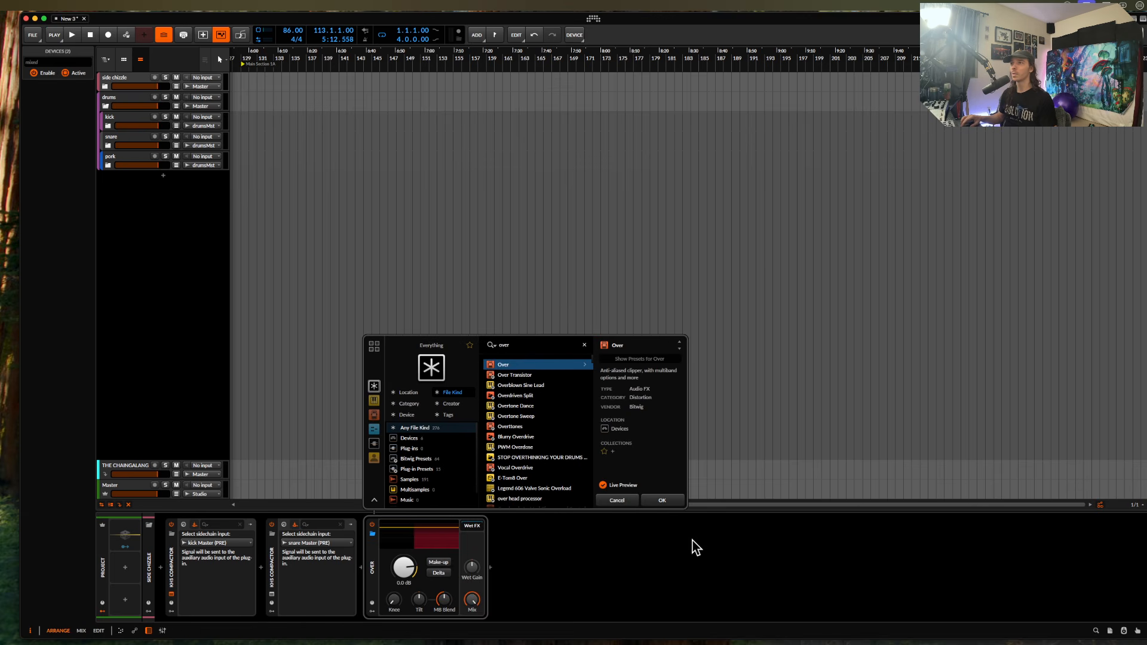
pyautogui.click(655, 500)
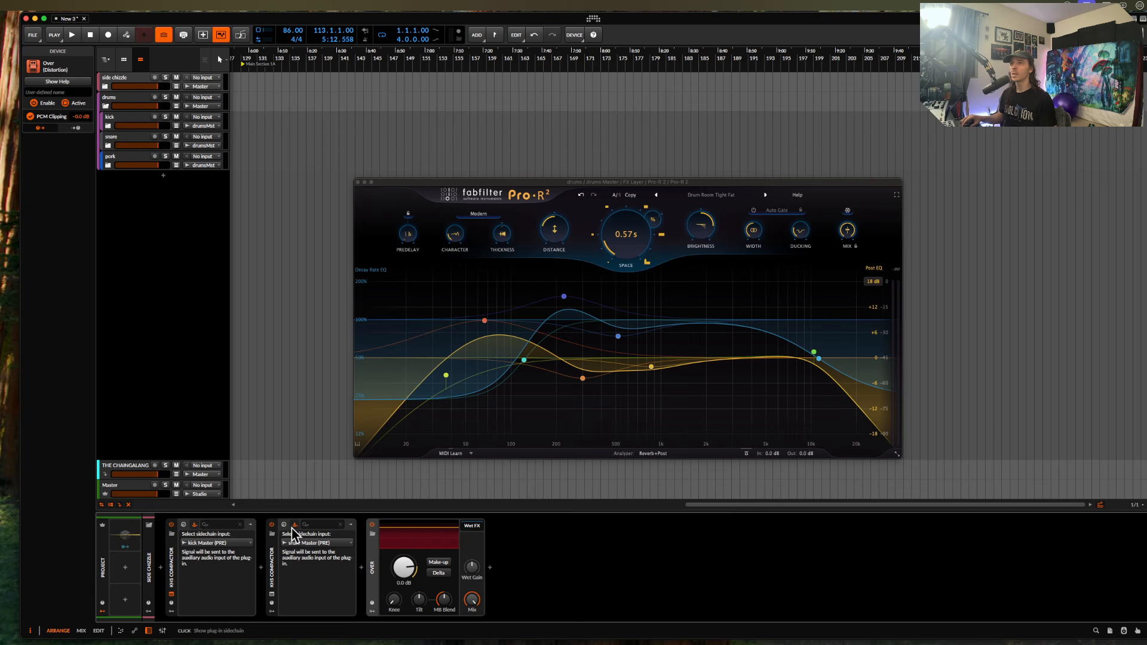
pyautogui.click(272, 594)
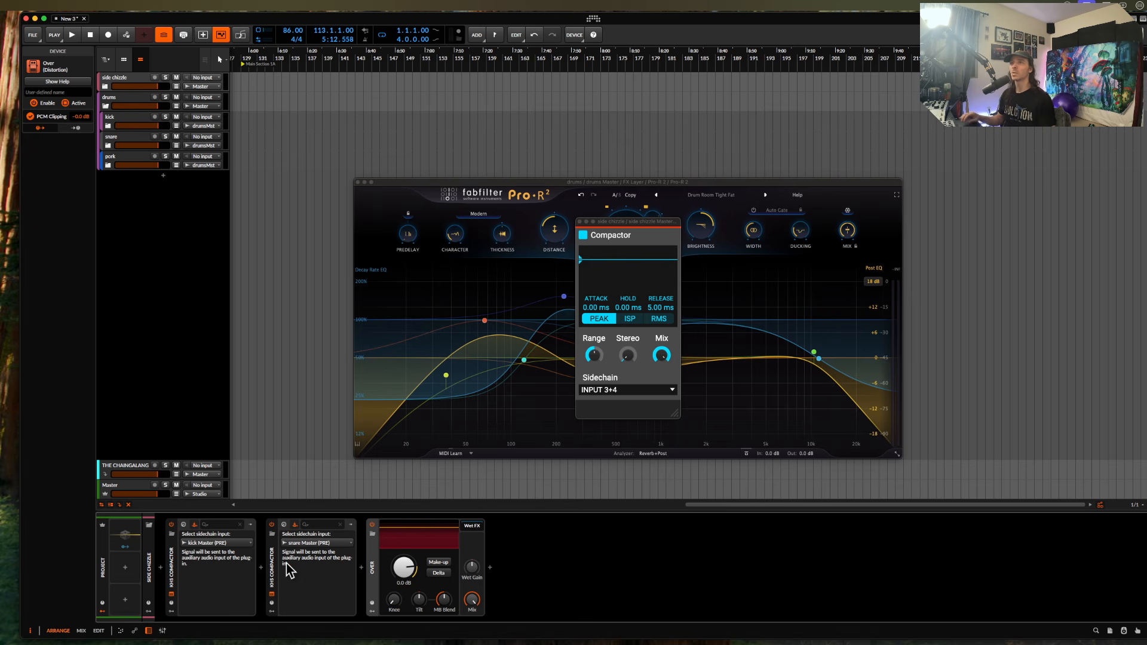
# - Examine the Master track's effect chain, viewing the Pro-Q 4 curve and the Over distortion settings
pyautogui.click(129, 487)
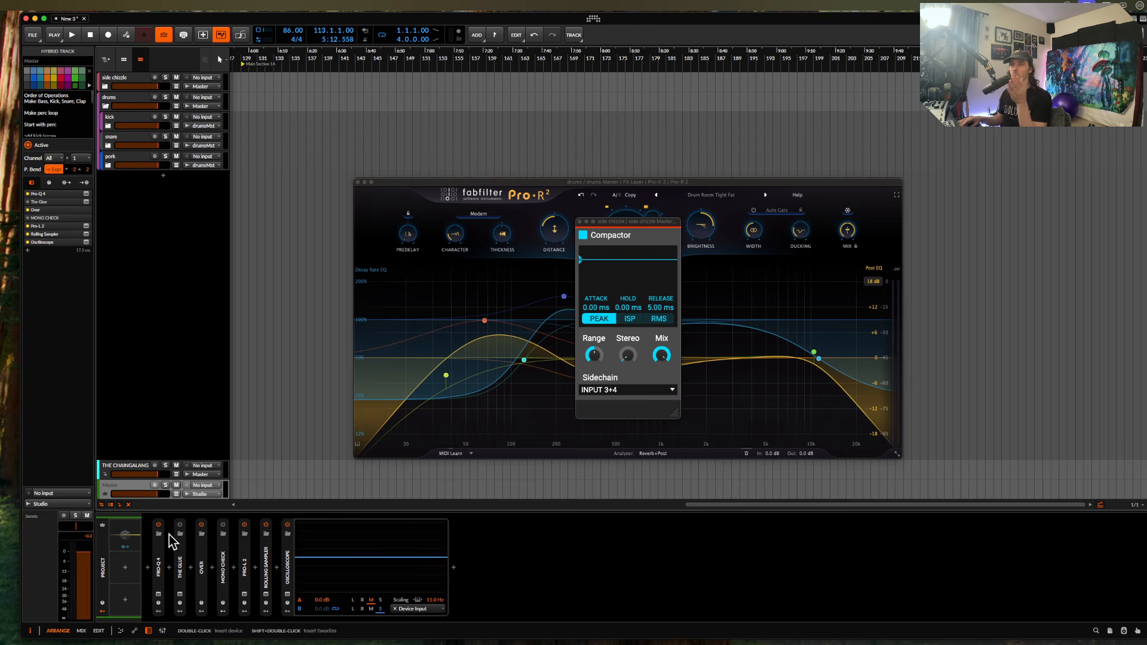
pyautogui.click(159, 594)
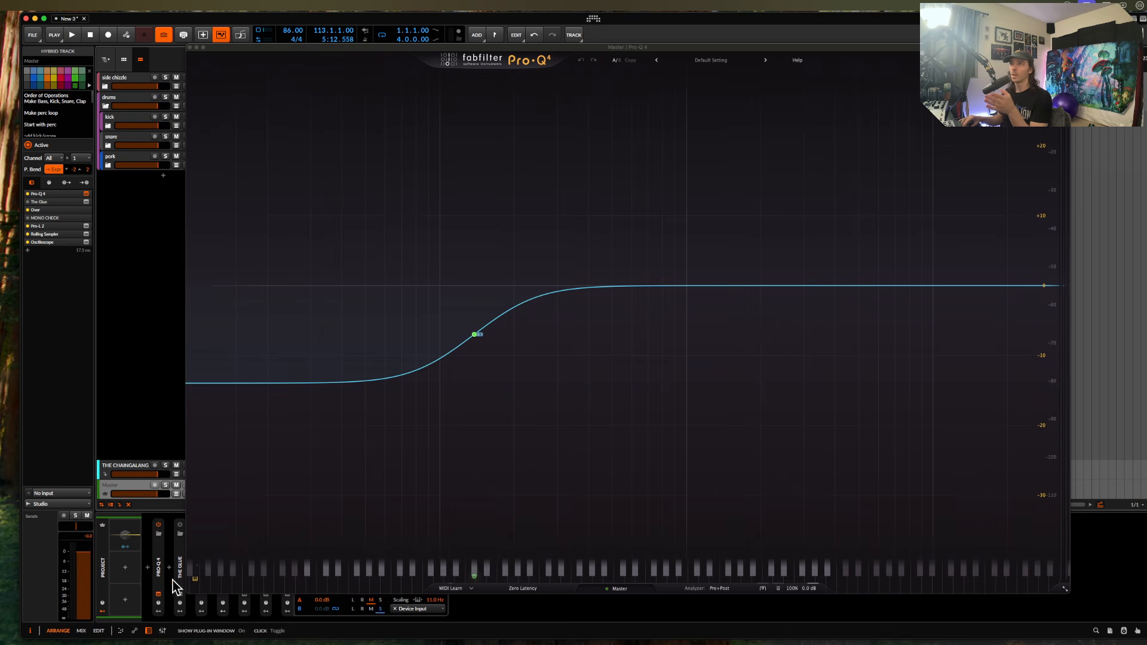
pyautogui.click(158, 594)
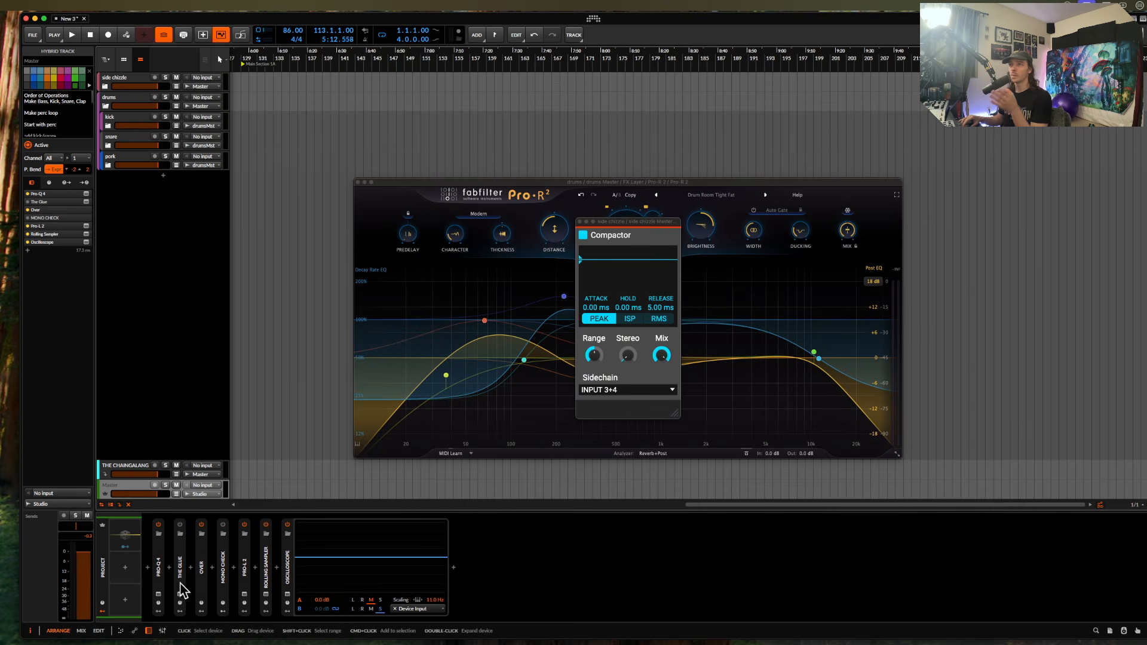
pyautogui.click(201, 574)
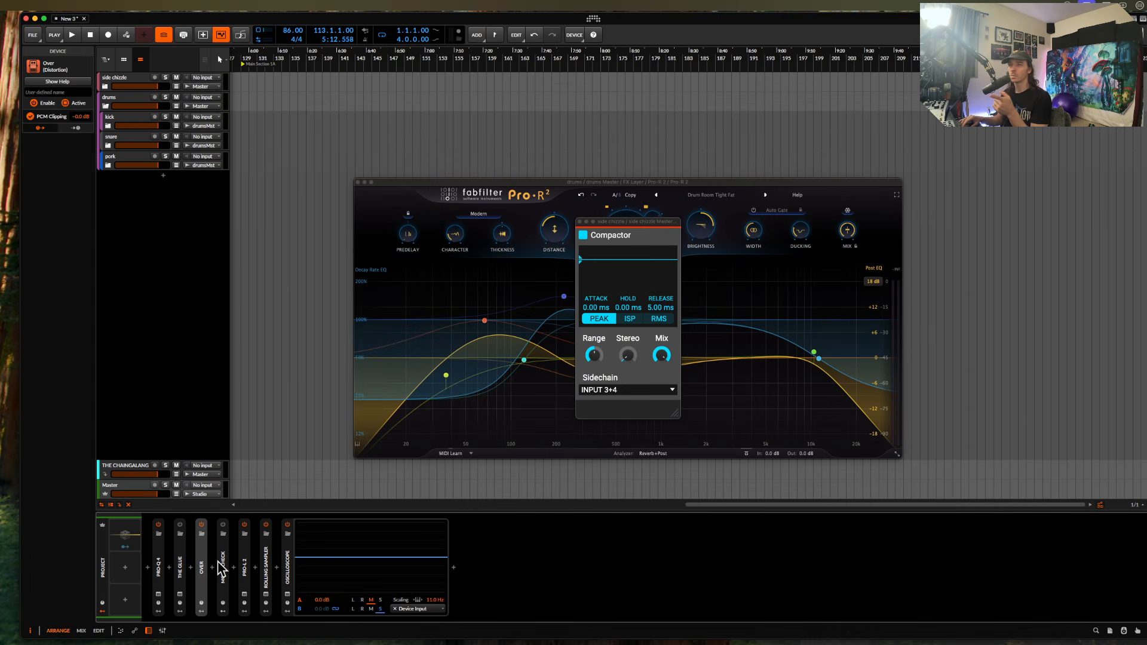
pyautogui.doubleClick(205, 552)
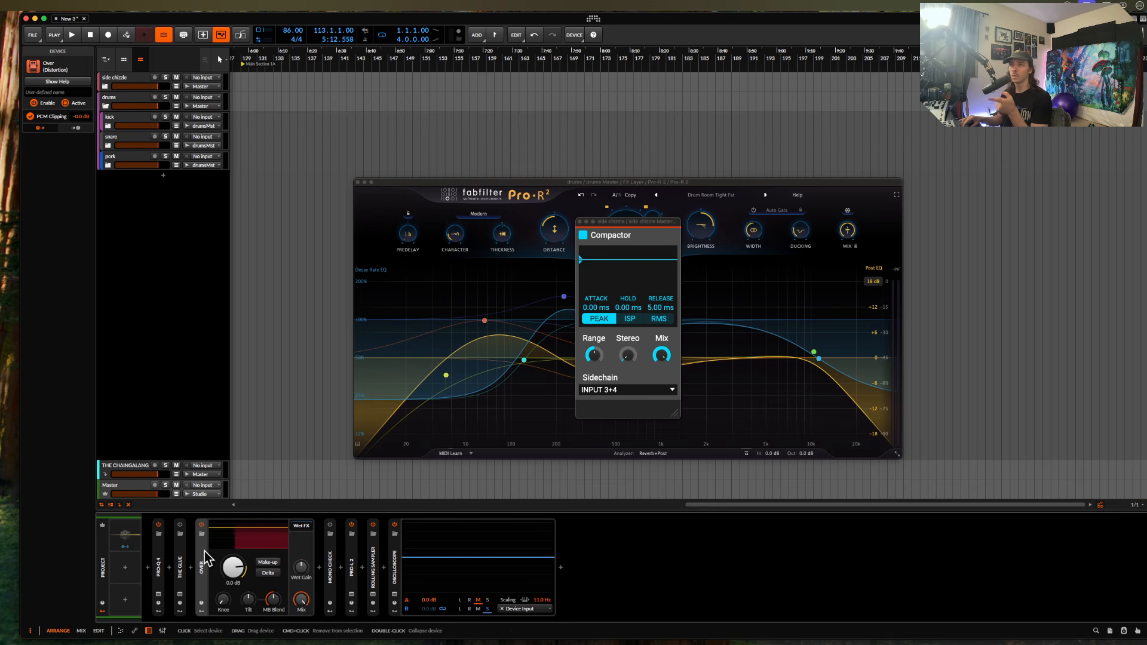
pyautogui.doubleClick(203, 549)
# - Expand Pro-L 2 on the Master track and review its limiter settings alongside the Oscilloscope and Over devices
pyautogui.doubleClick(245, 570)
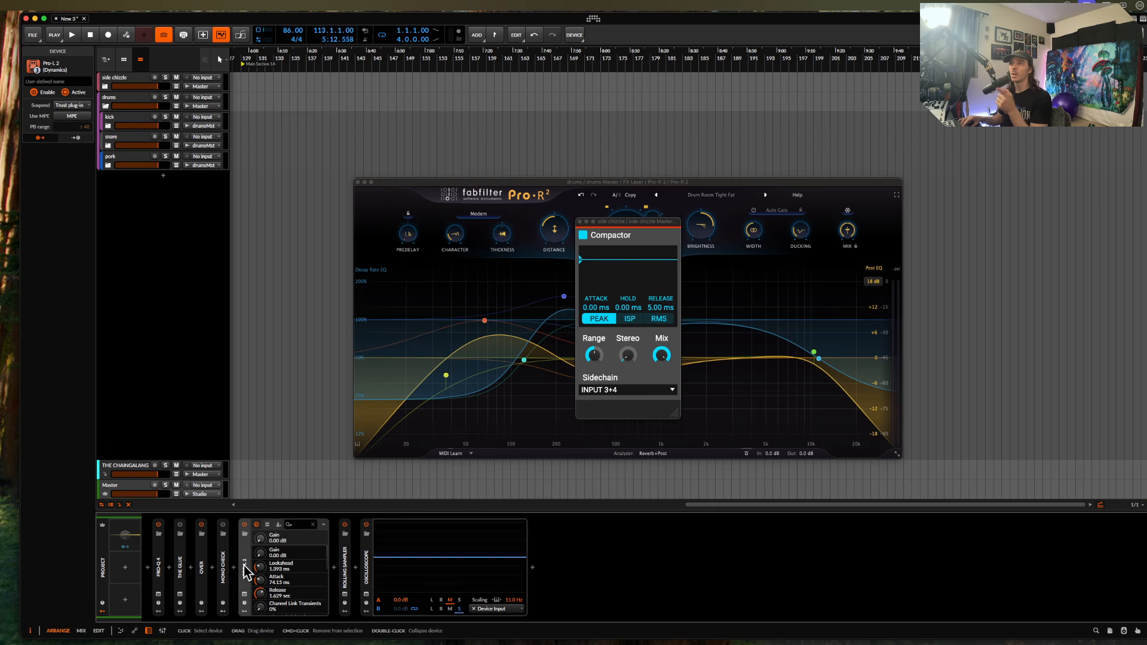
pyautogui.click(244, 595)
pyautogui.click(244, 595)
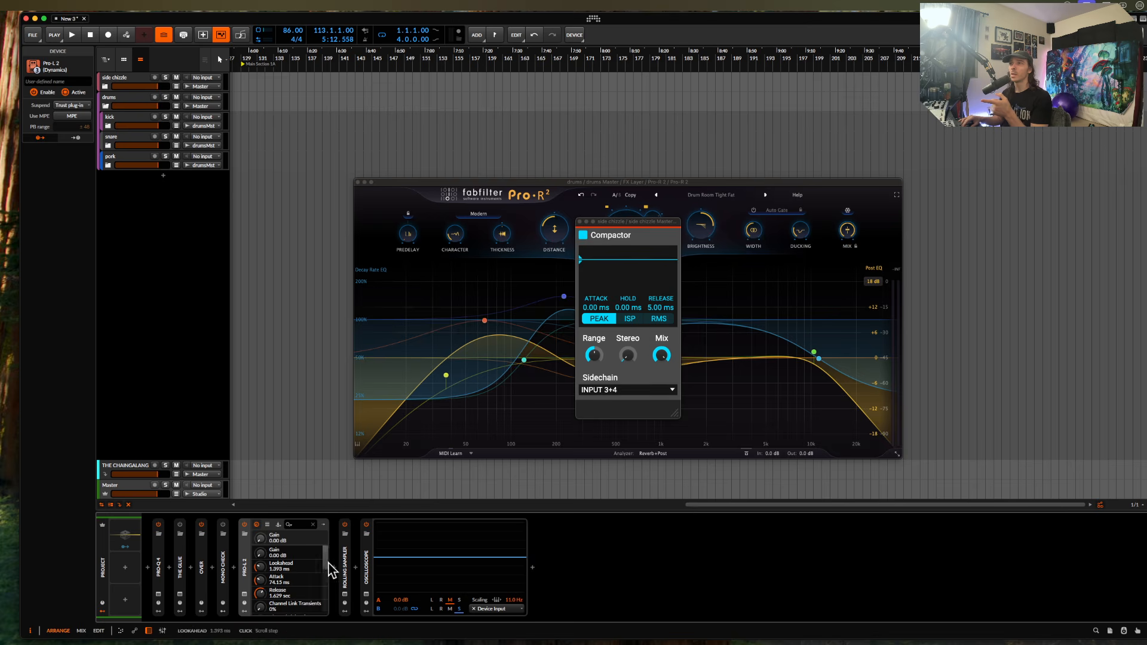
pyautogui.click(367, 568)
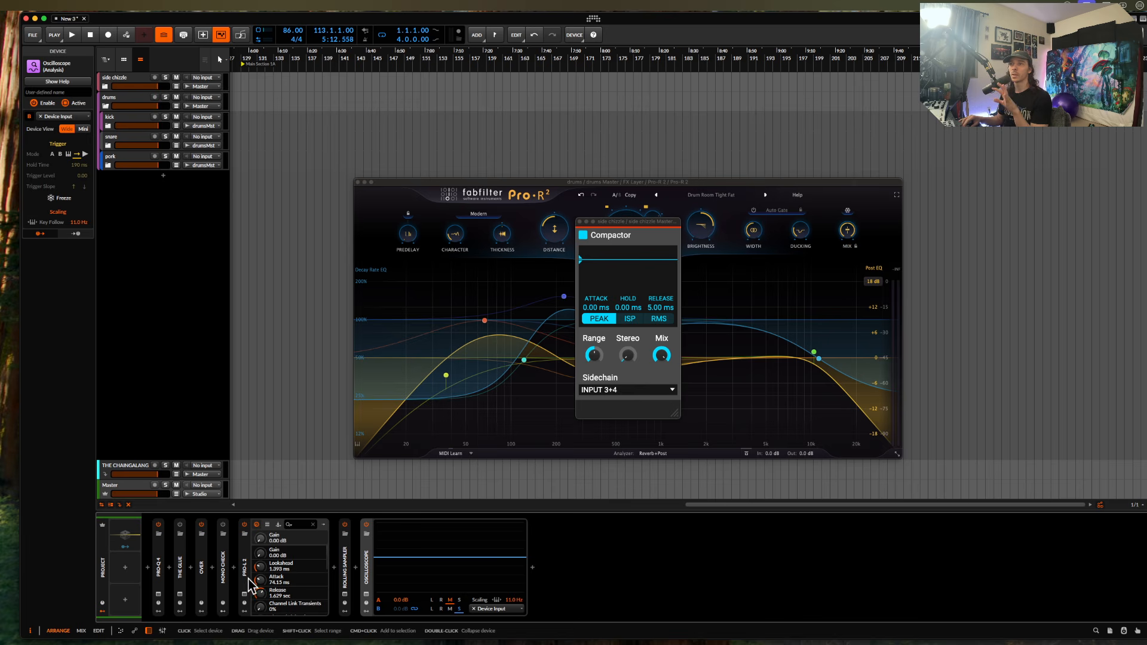
pyautogui.click(204, 556)
pyautogui.click(248, 568)
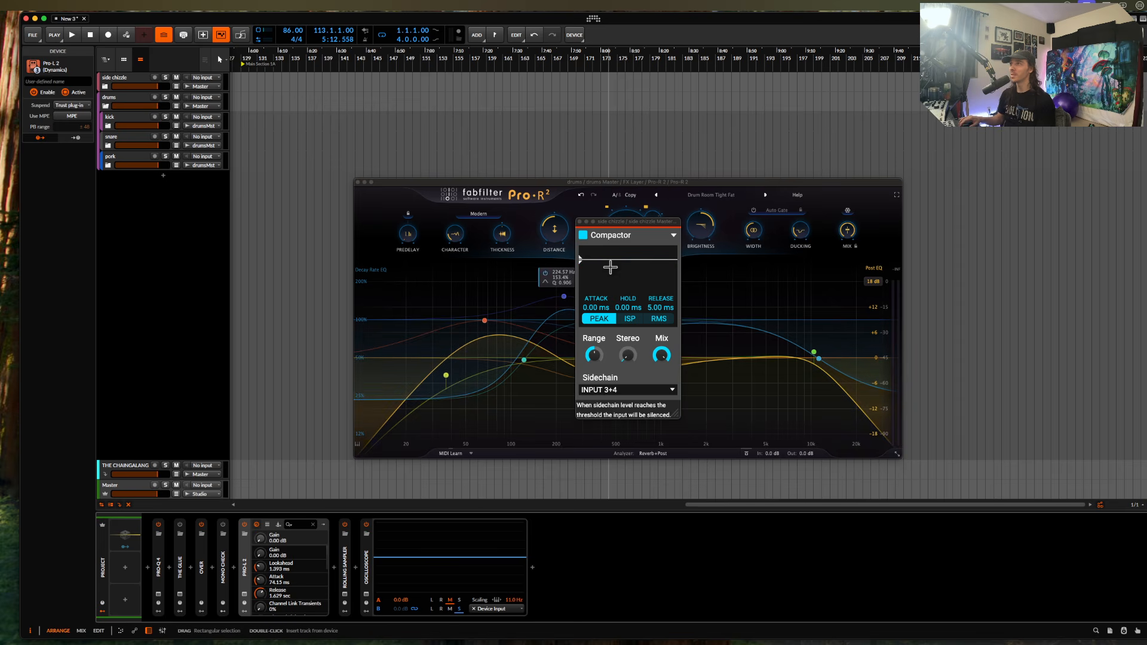
pyautogui.moveTo(625, 226); pyautogui.dragTo(587, 237)
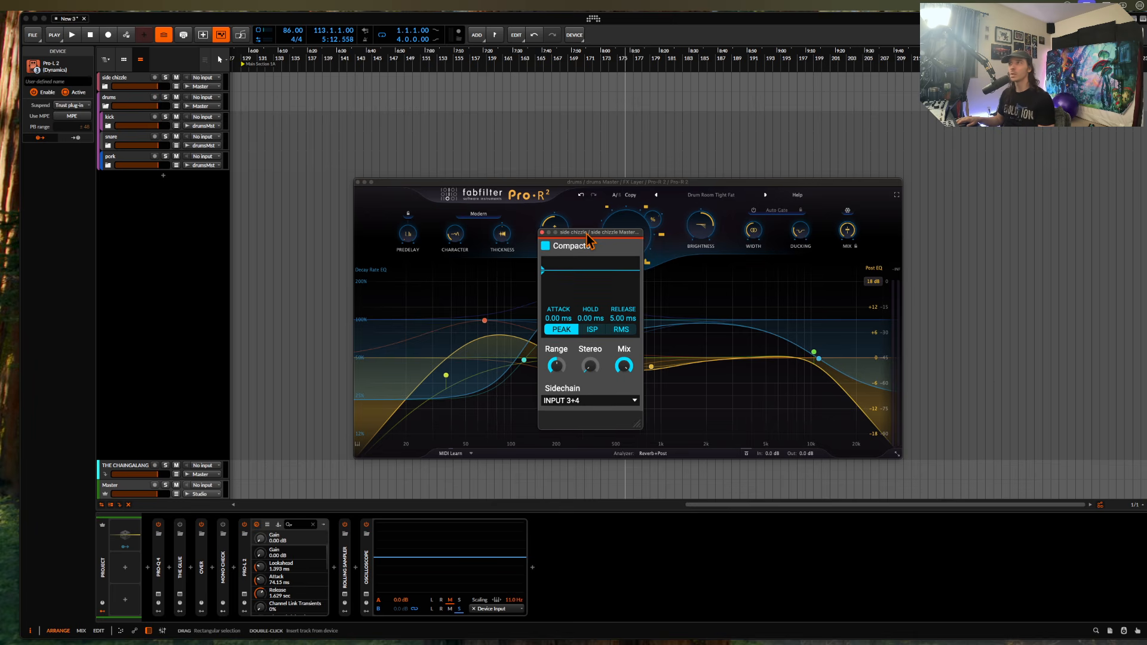
pyautogui.moveTo(587, 237); pyautogui.dragTo(624, 258)
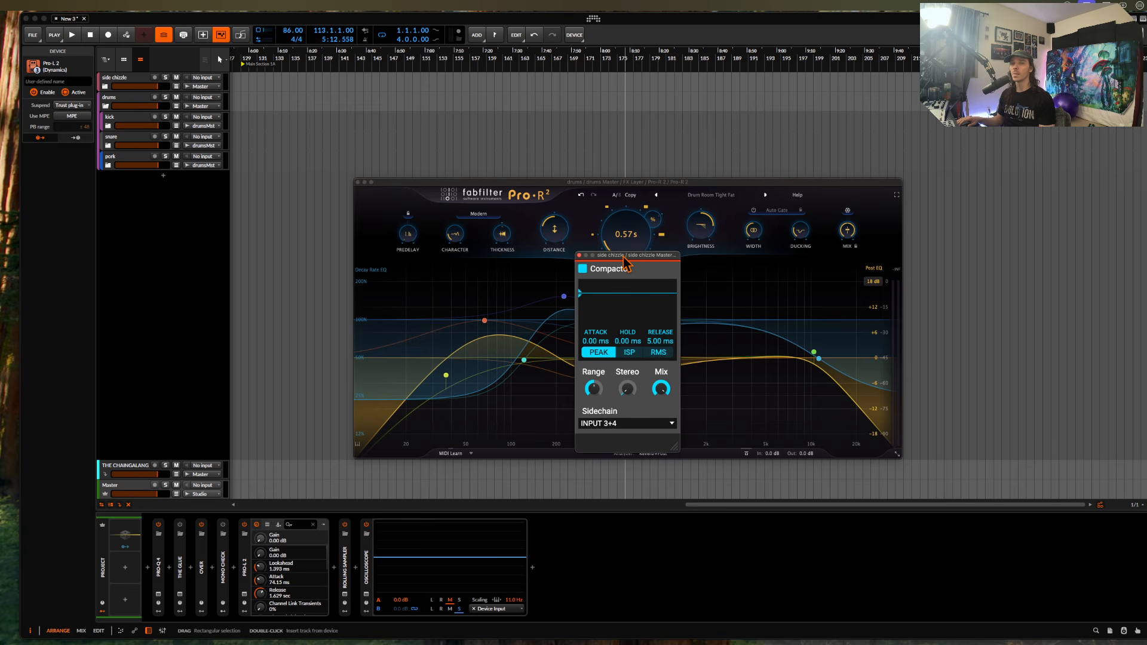